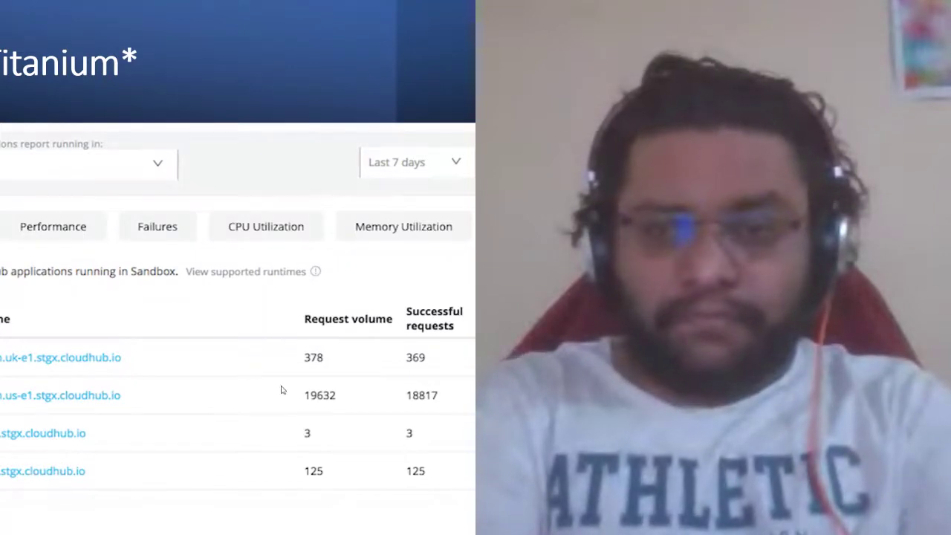
Exit the PowerPoint slide show and go to the Reports page in Anypoint Monitoring.
key(Escape)
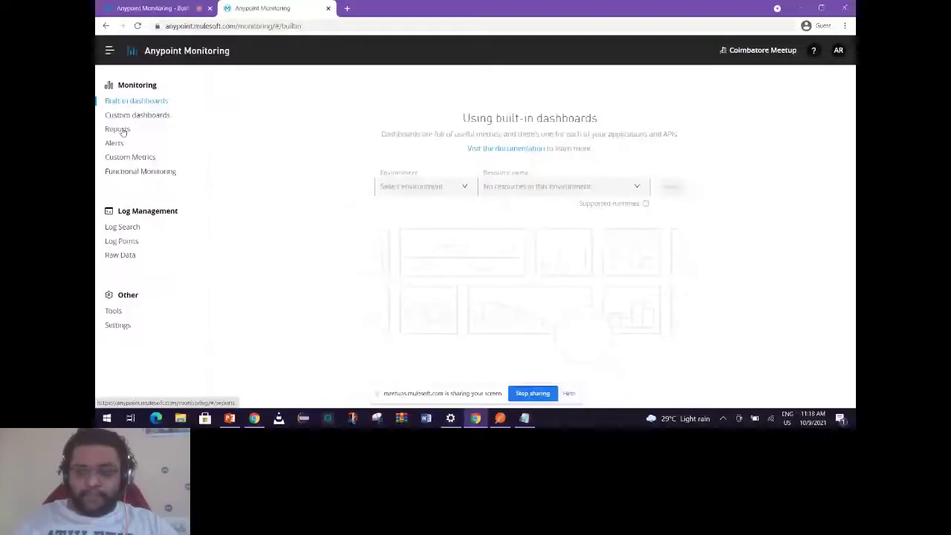
click(119, 129)
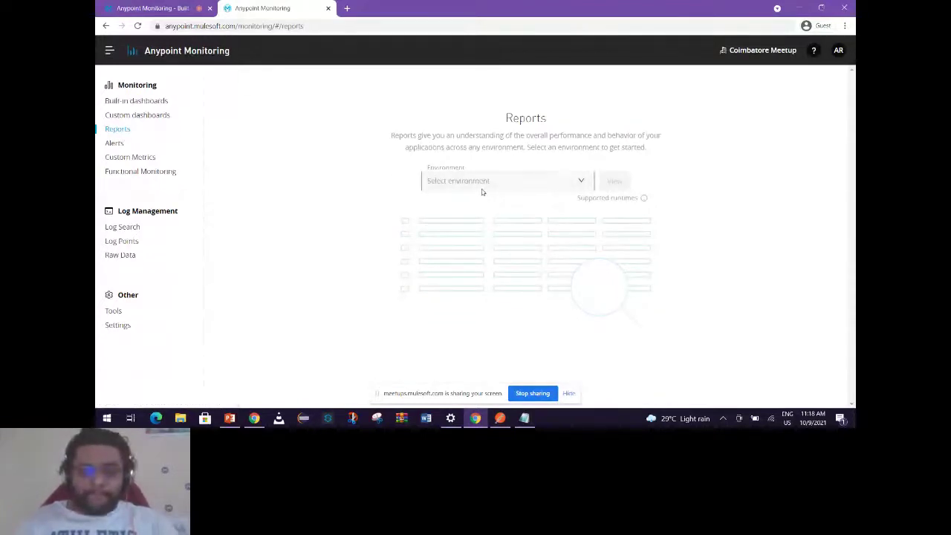
Load the Sandbox environment report, sort it by application name, and show Performance.
click(506, 185)
click(446, 221)
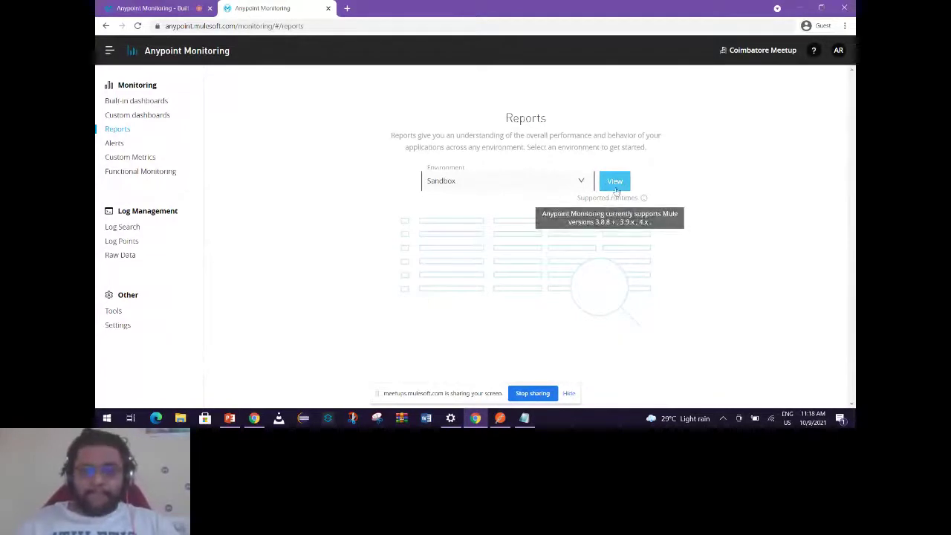
click(615, 182)
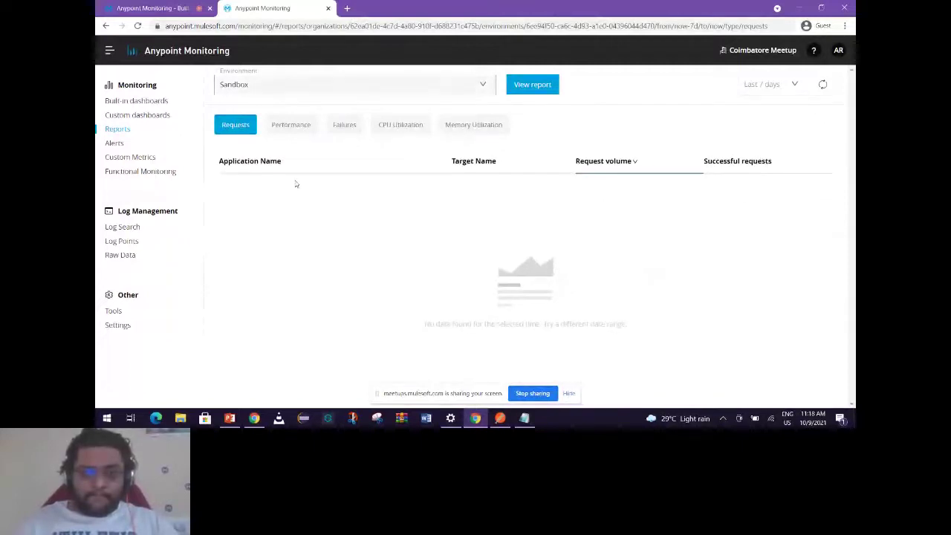
click(262, 161)
click(297, 128)
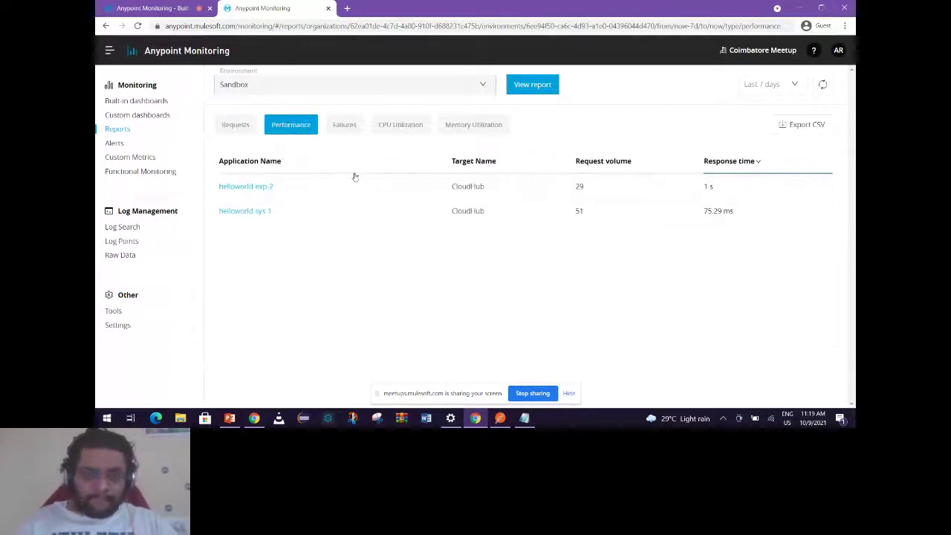
click(236, 124)
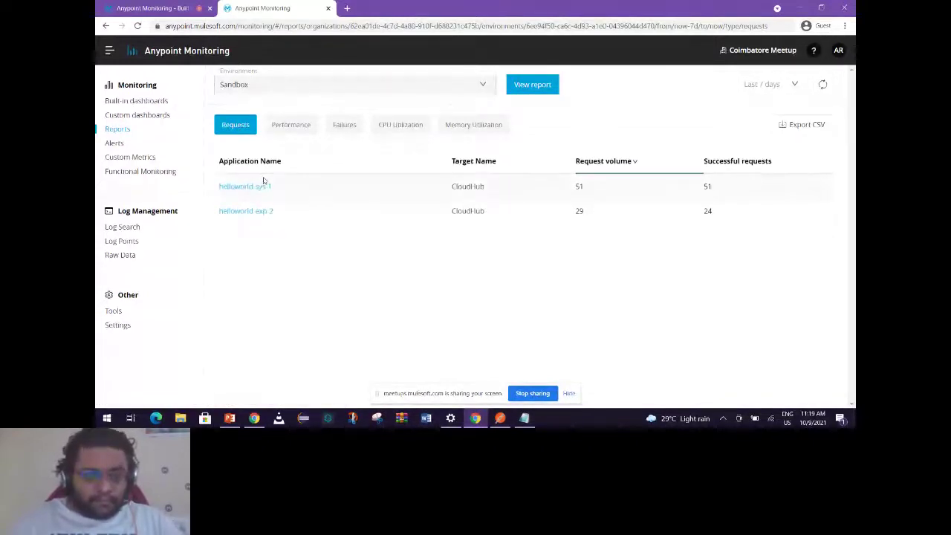
double_click(476, 187)
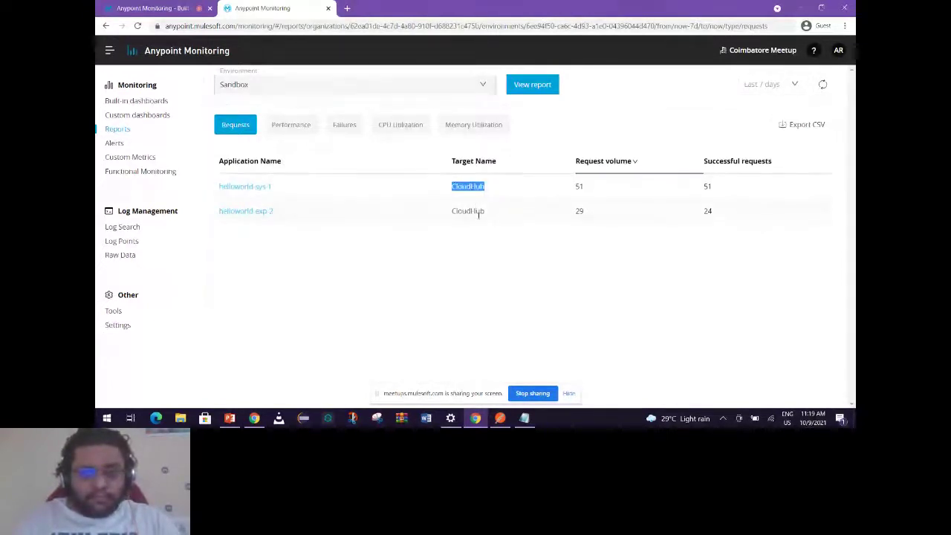
double_click(479, 212)
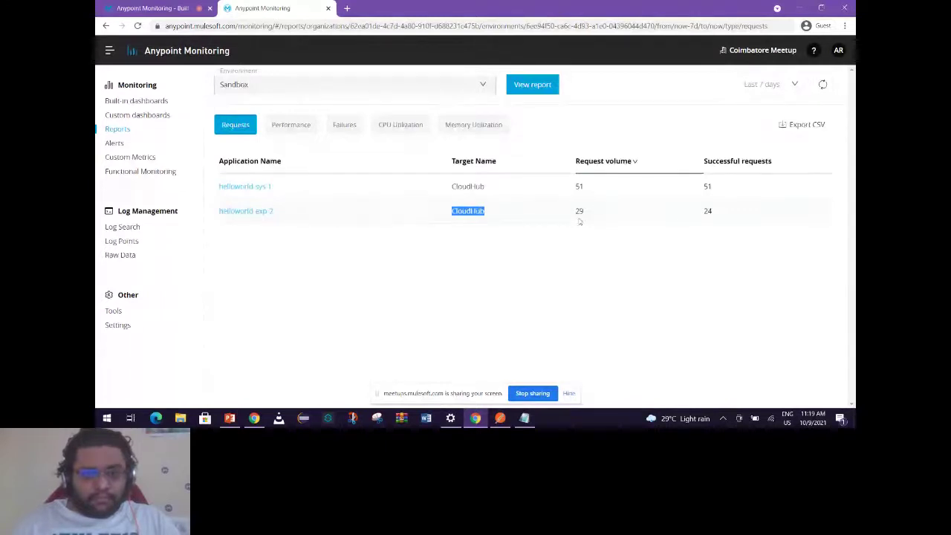
double_click(580, 185)
double_click(579, 210)
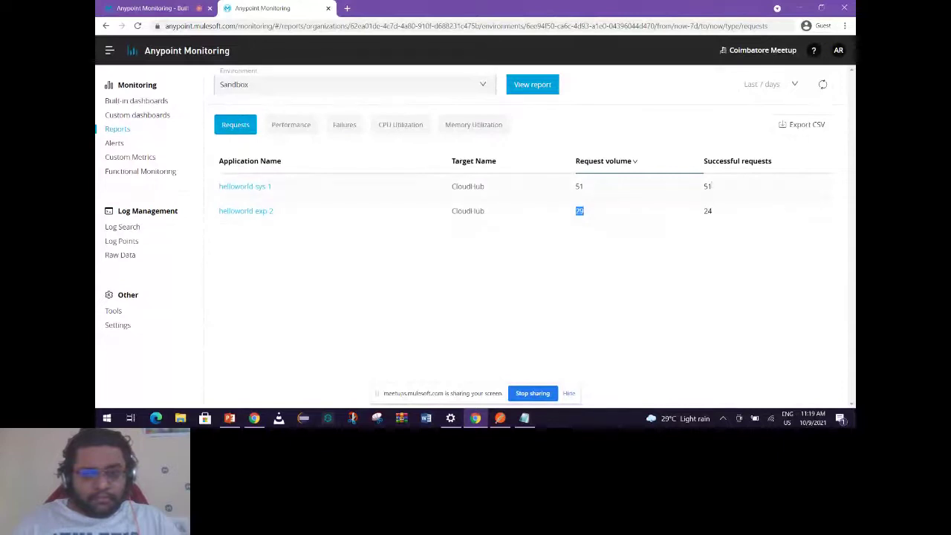
click(727, 162)
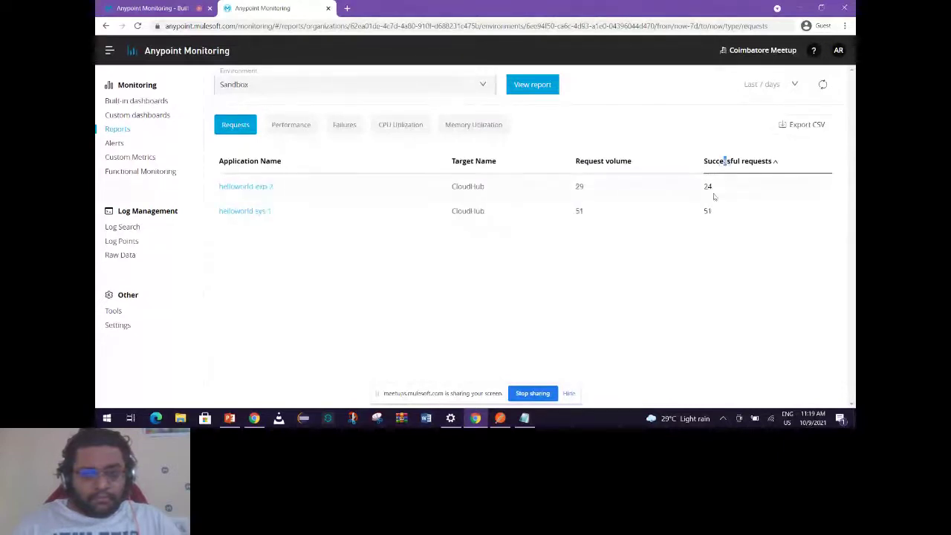
click(735, 161)
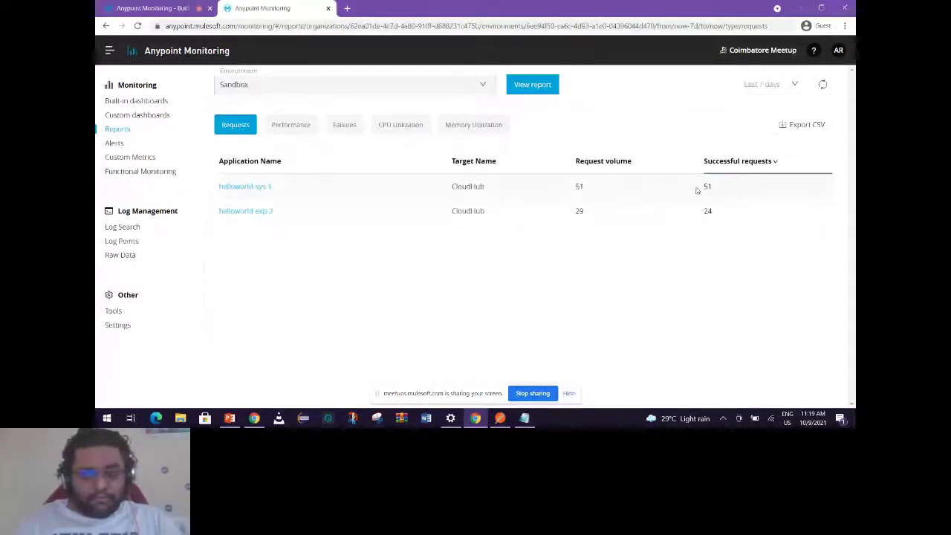
double_click(578, 186)
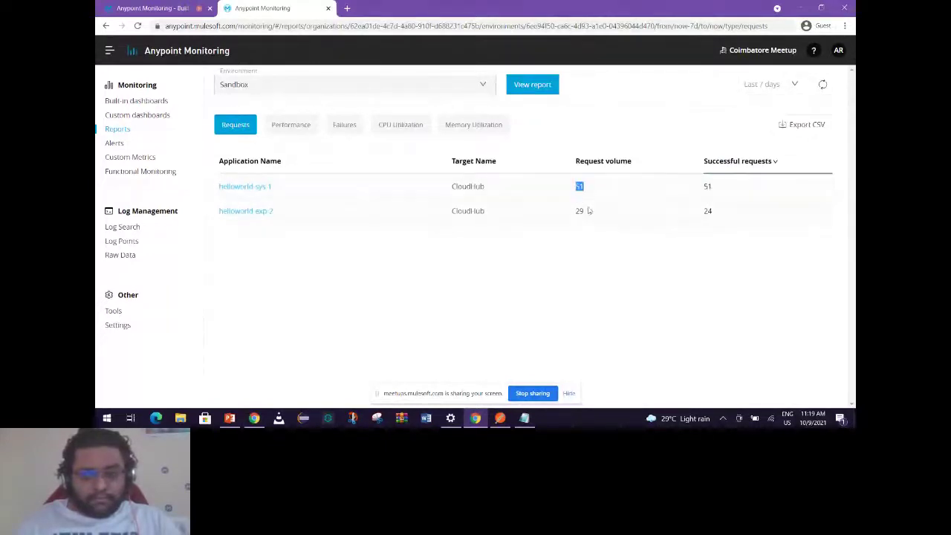
click(708, 211)
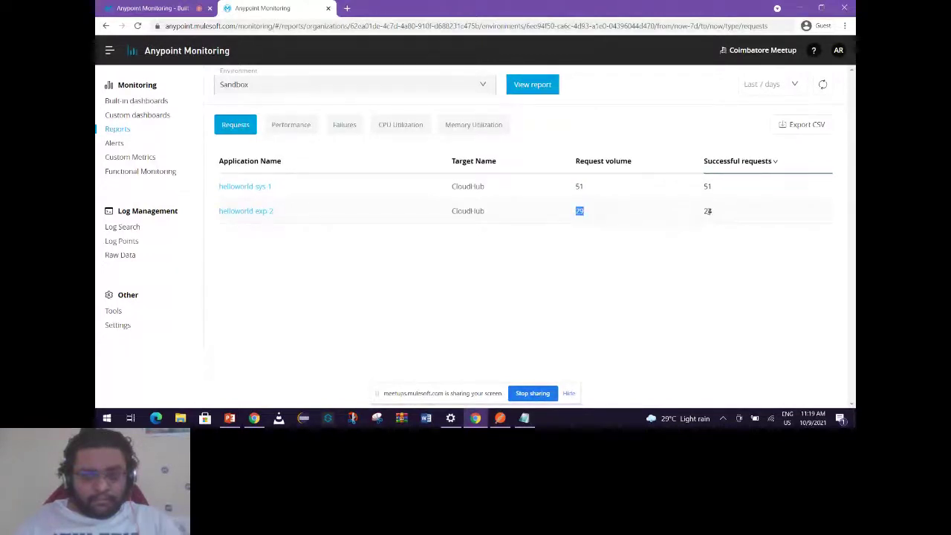
double_click(580, 212)
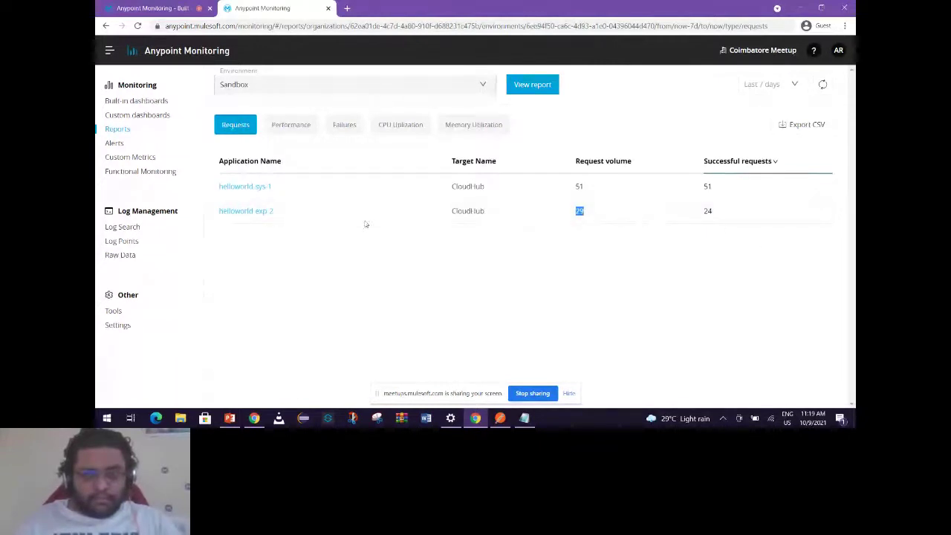
click(297, 130)
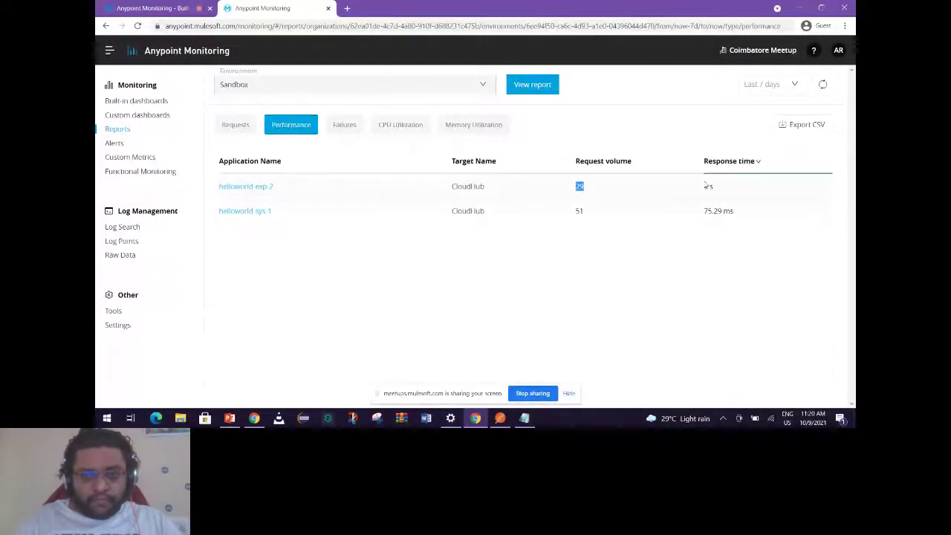
drag(707, 186, 713, 187)
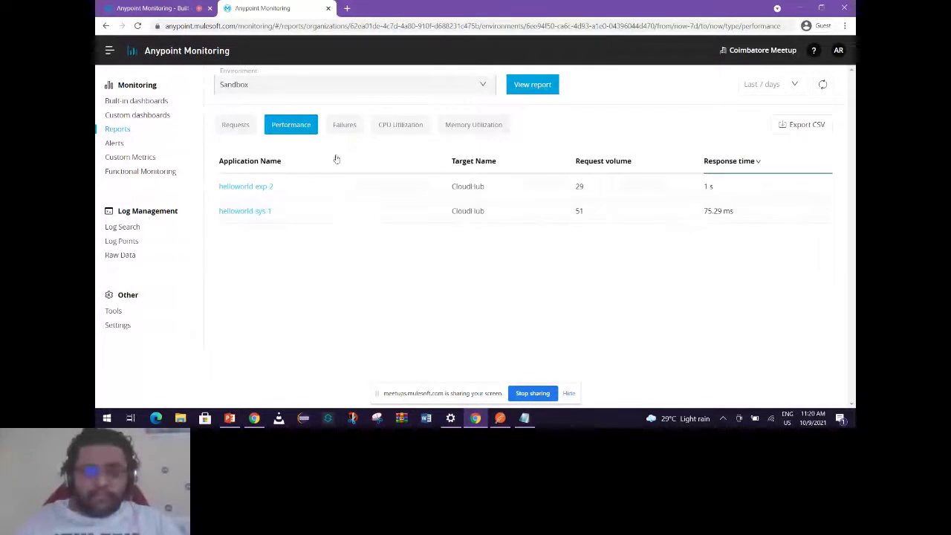
Check helloworld-exp-2's 24 successful requests on the Failures report, then show CPU Utilization.
click(344, 125)
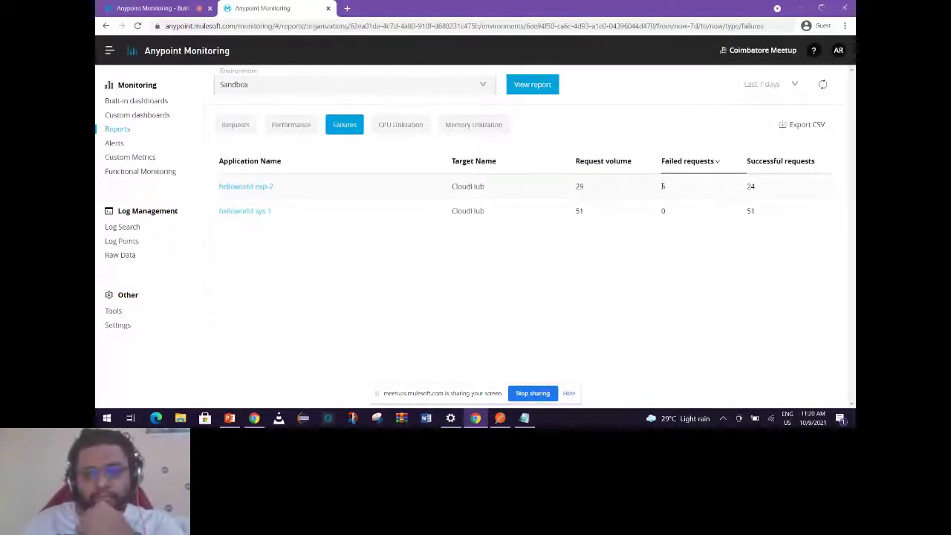
double_click(749, 187)
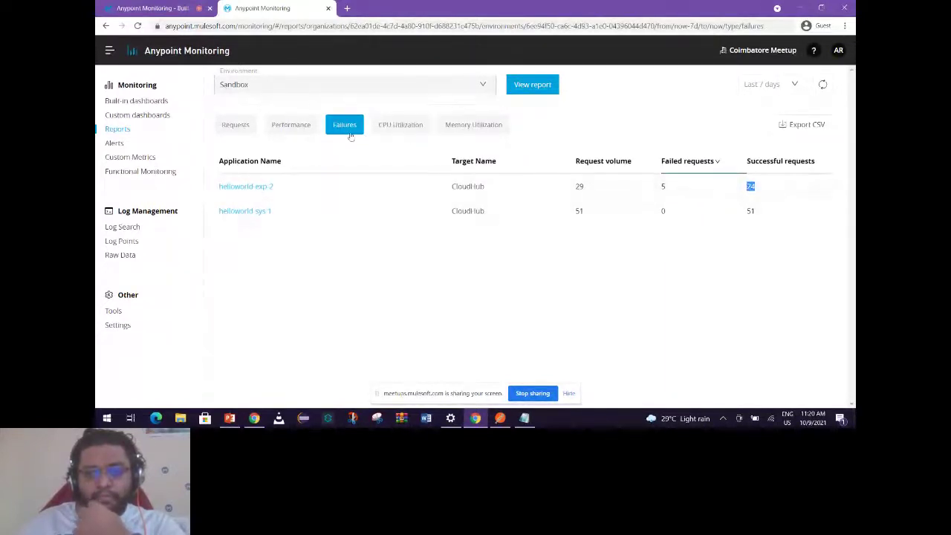
click(233, 128)
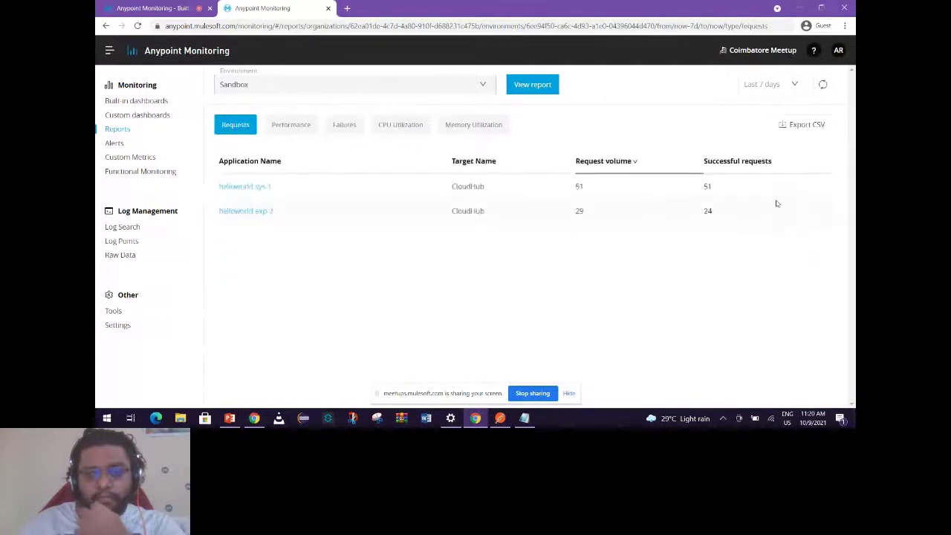
click(344, 124)
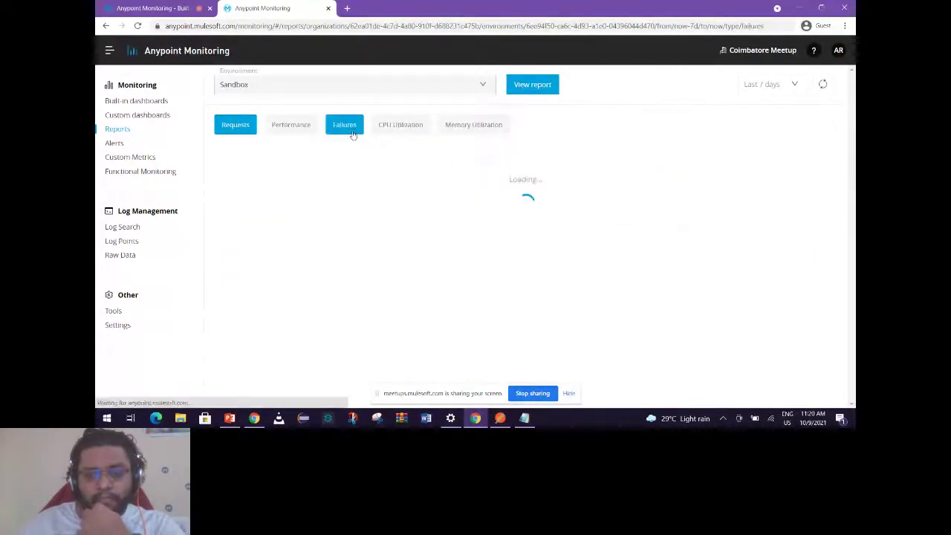
click(407, 128)
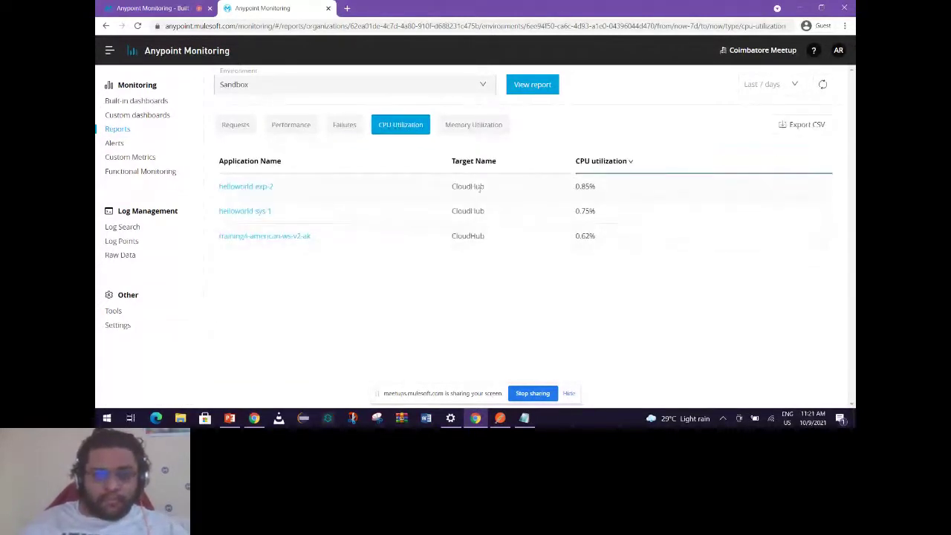
double_click(467, 186)
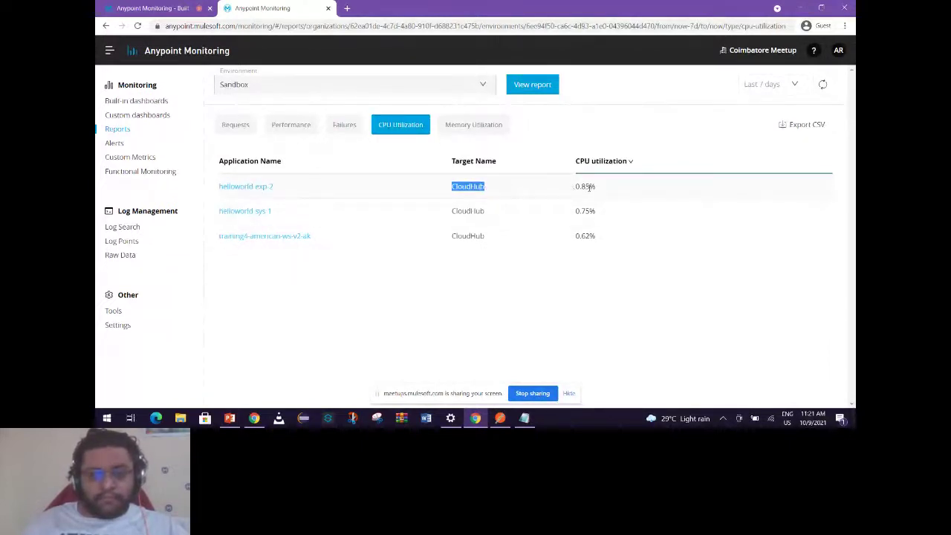
drag(589, 187, 596, 187)
double_click(582, 236)
drag(587, 187, 596, 187)
double_click(577, 235)
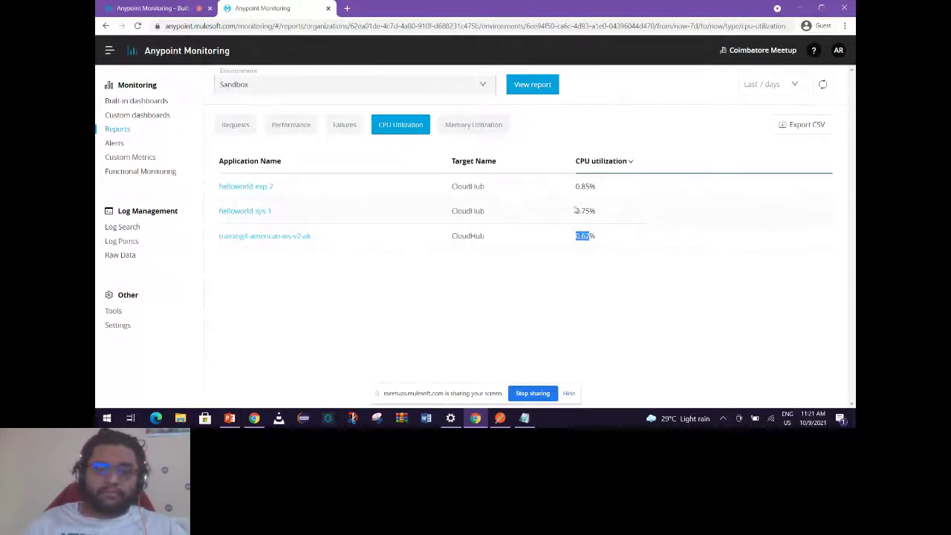
click(588, 186)
triple_click(587, 187)
double_click(577, 211)
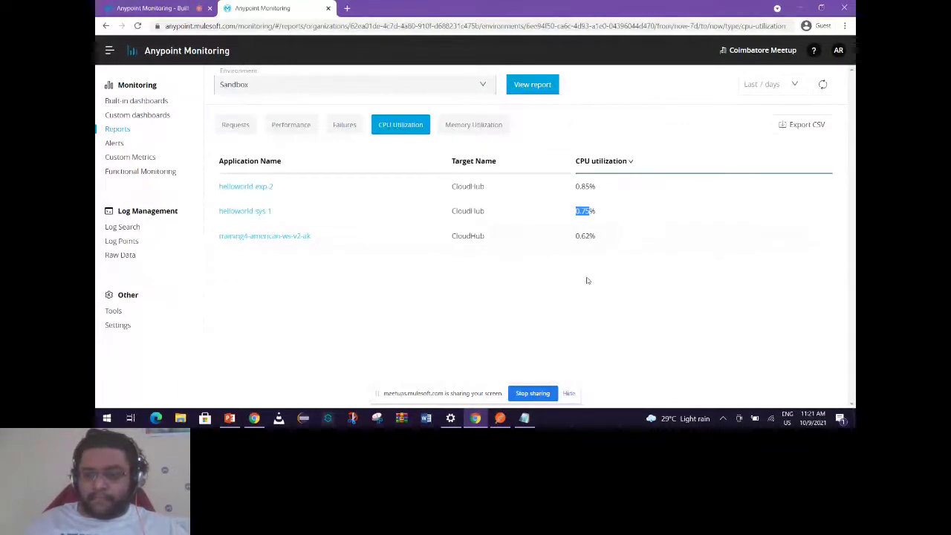
Show Memory Utilization, marking 478.2 MB total, 192 MB used, and 40.15%/33.95%/31.67% pressure.
click(492, 132)
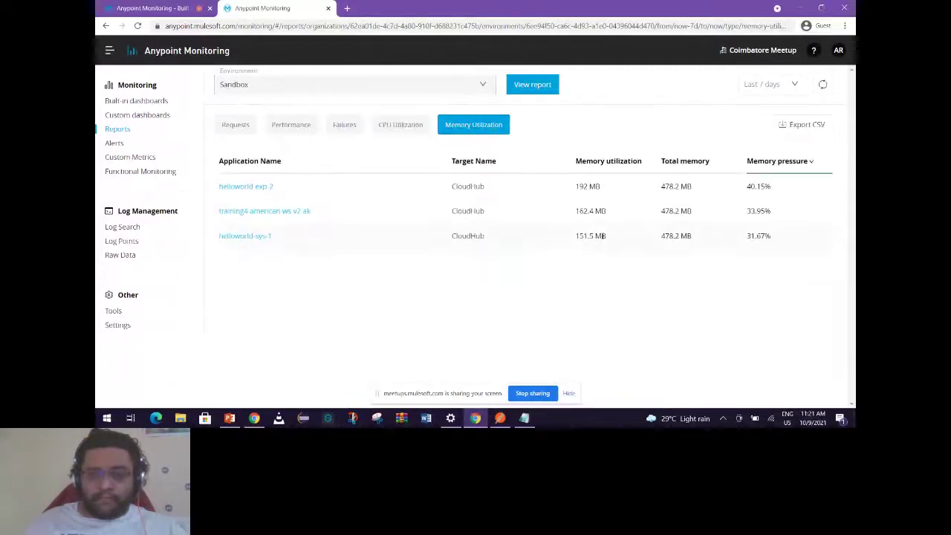
drag(661, 187, 680, 187)
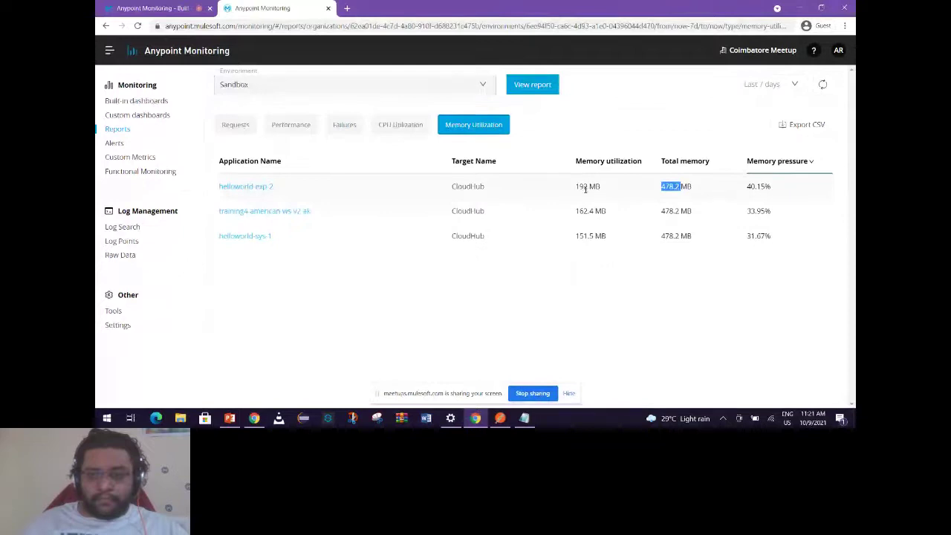
drag(577, 187, 590, 187)
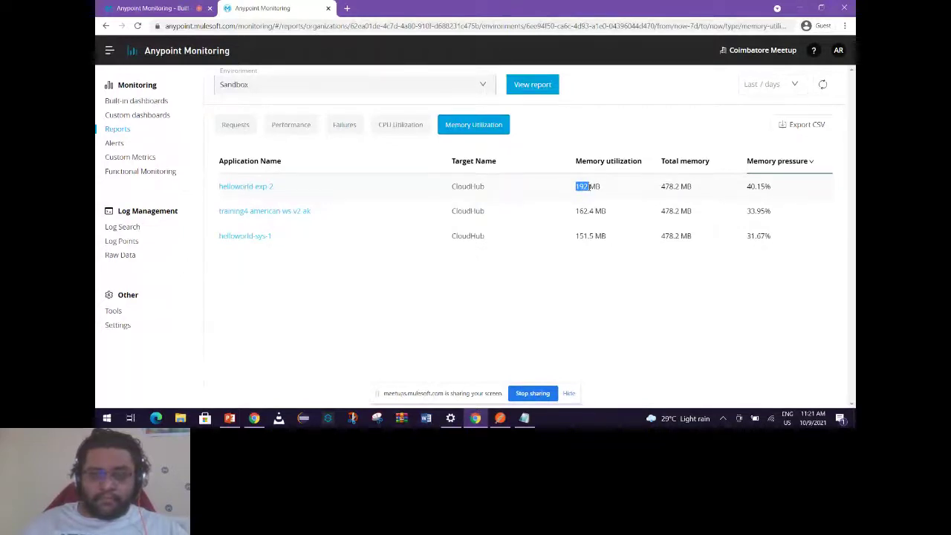
drag(747, 186, 773, 237)
click(771, 186)
click(748, 236)
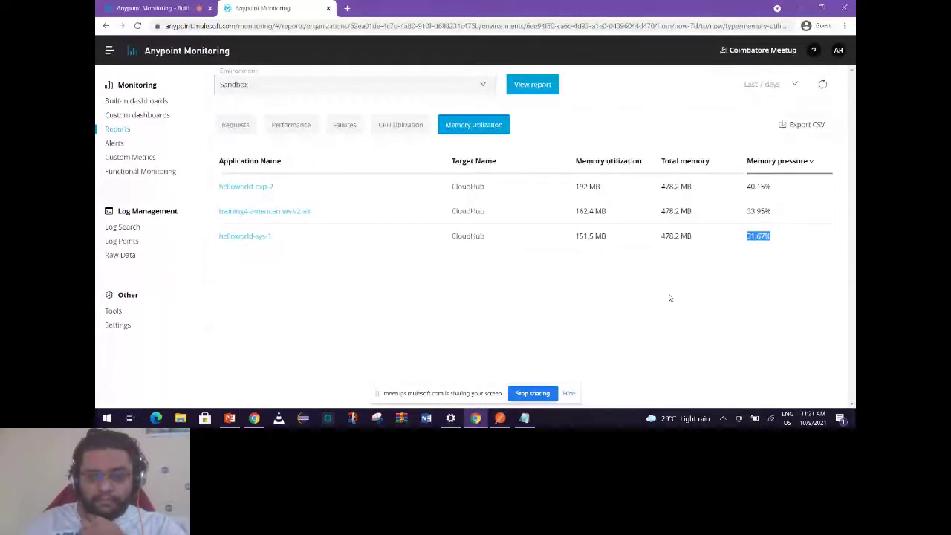
drag(747, 236, 766, 185)
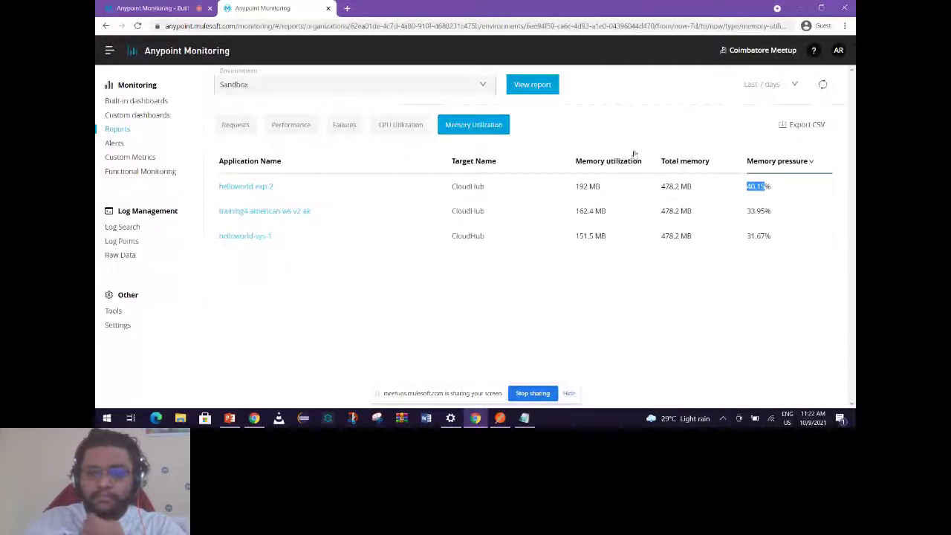
click(765, 86)
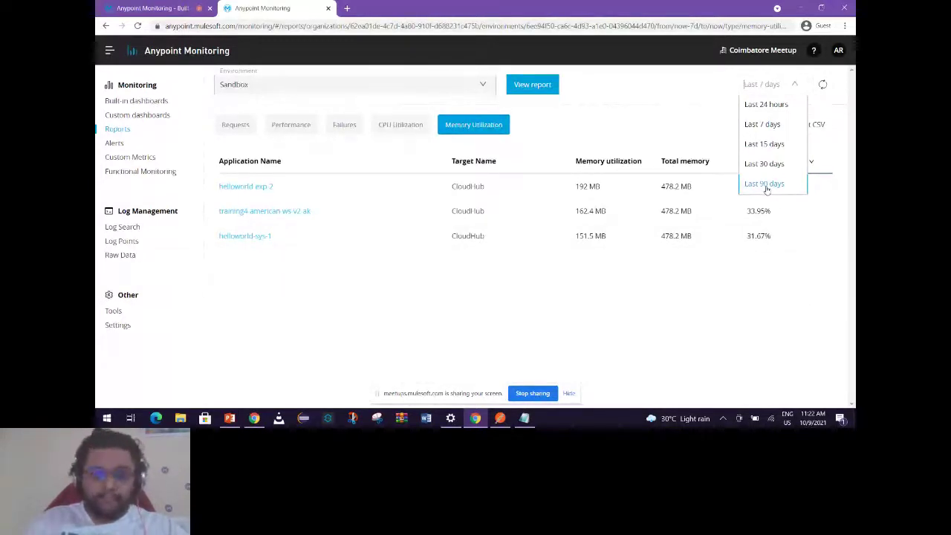
Keep the time range unchanged and highlight each application's CloudHub target.
click(766, 196)
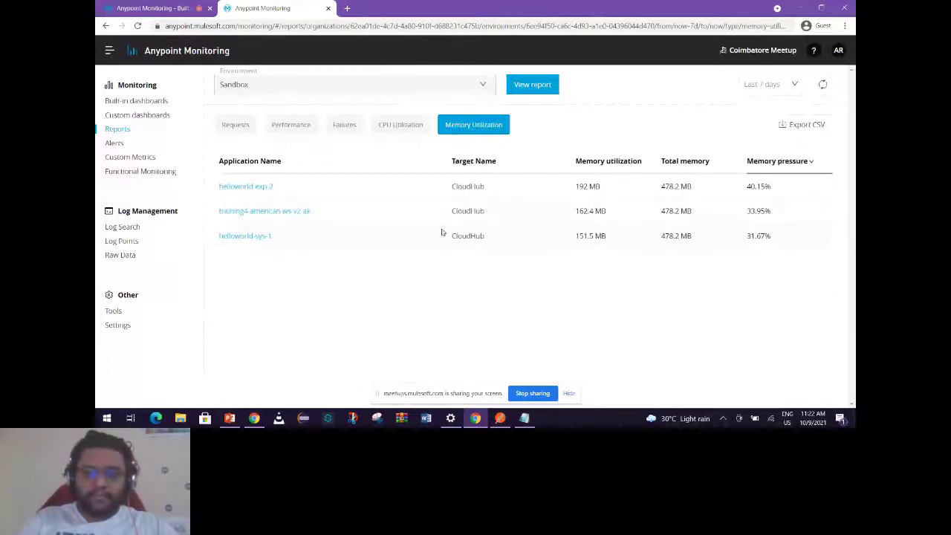
drag(452, 236, 484, 236)
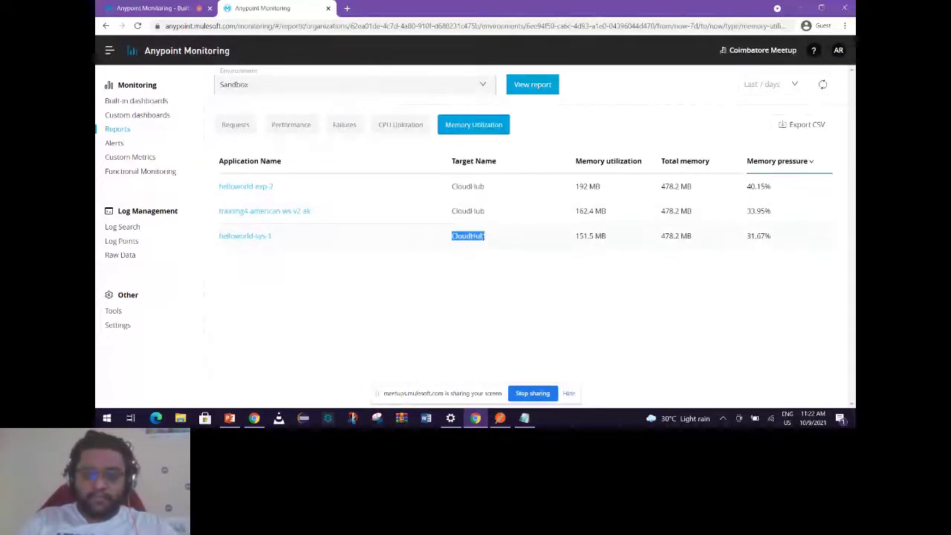
drag(451, 211, 487, 238)
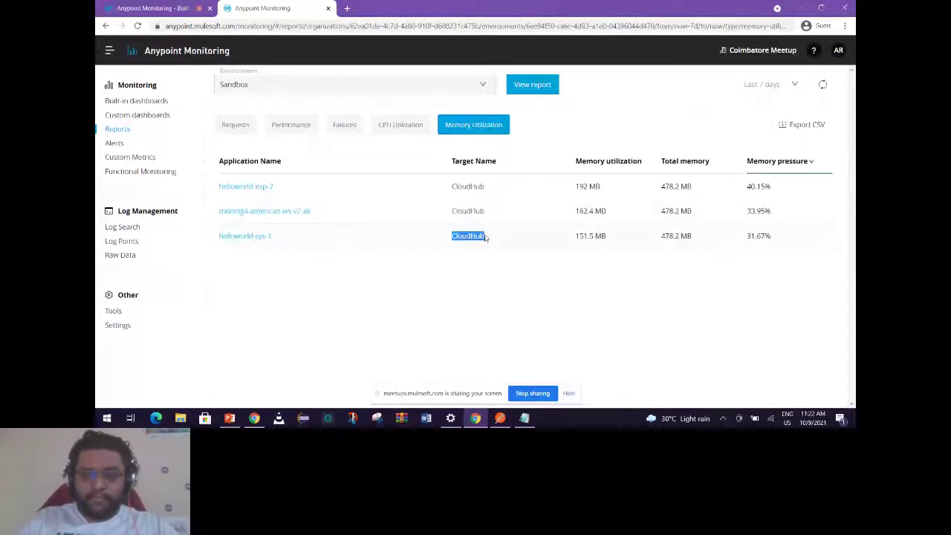
drag(452, 186, 485, 187)
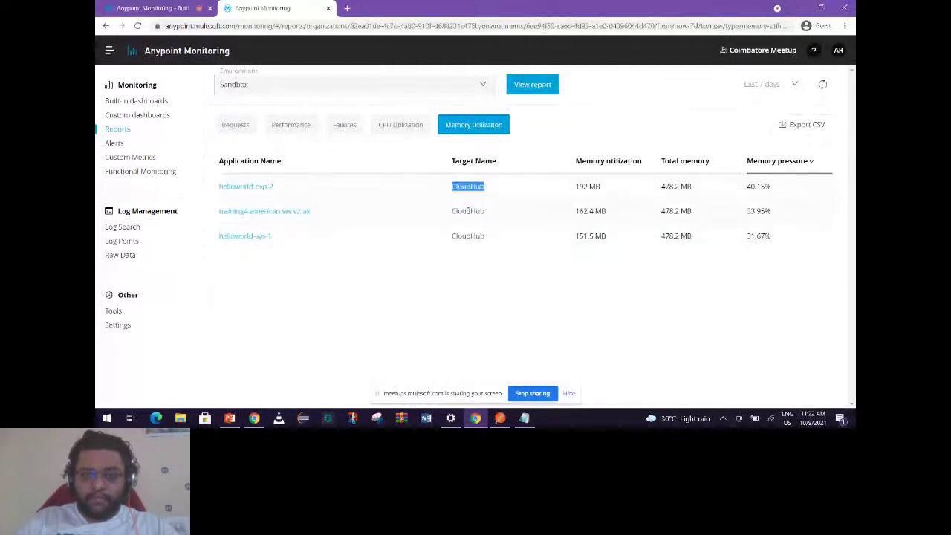
drag(452, 235, 485, 236)
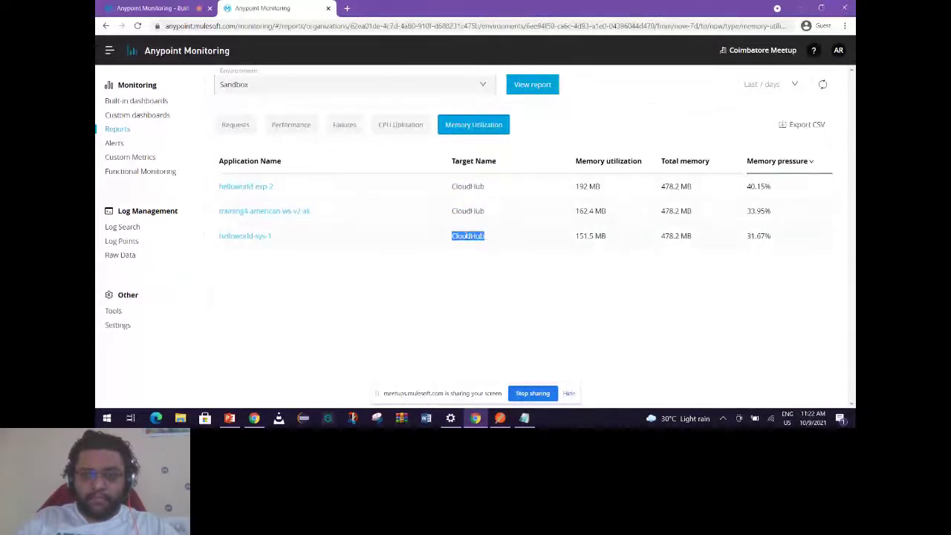
click(463, 187)
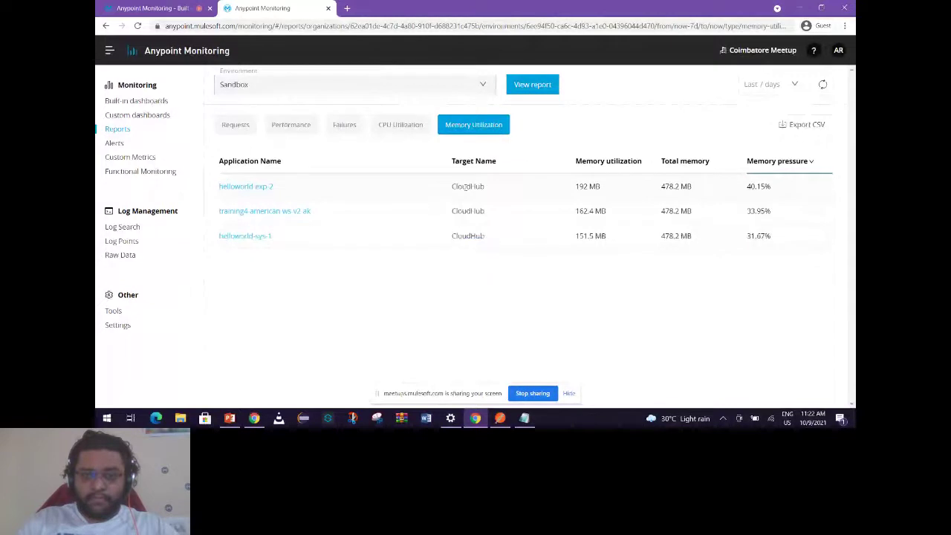
drag(452, 211, 485, 211)
click(469, 234)
double_click(468, 211)
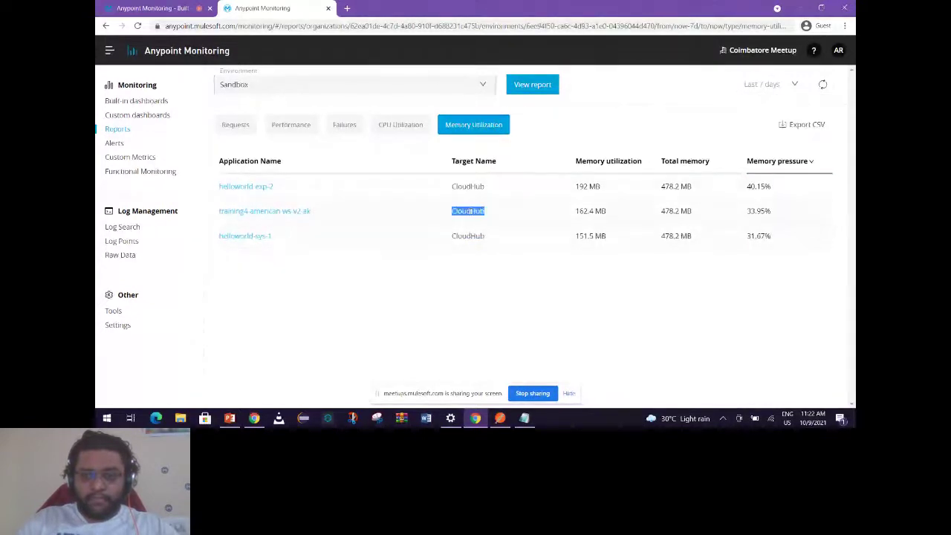
double_click(468, 187)
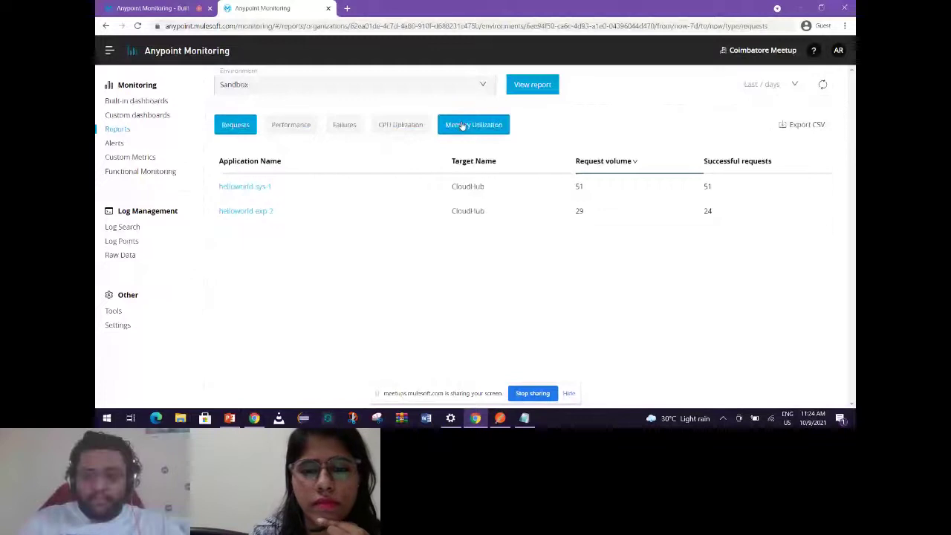
Compare the Memory and CPU Utilization reports, then open helloworld-exp-2's dashboard in a new tab.
click(462, 126)
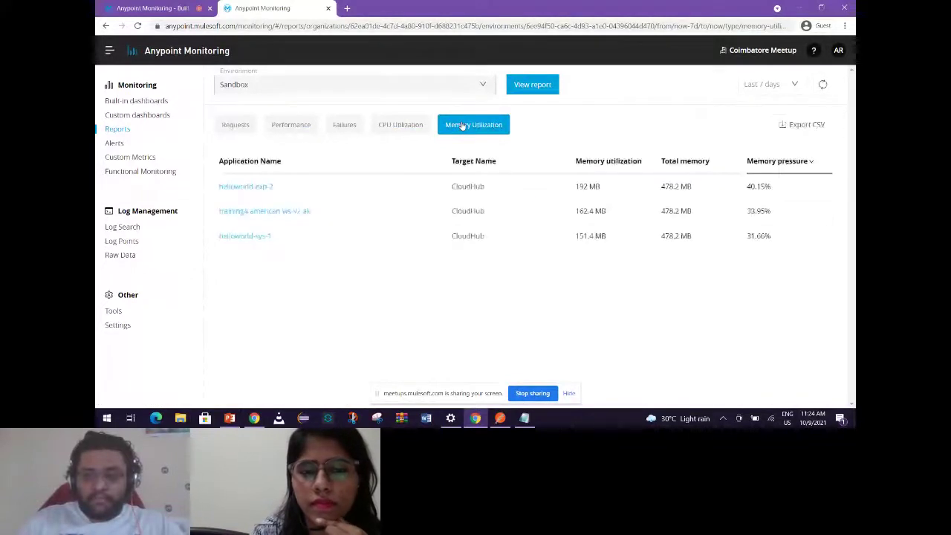
click(406, 125)
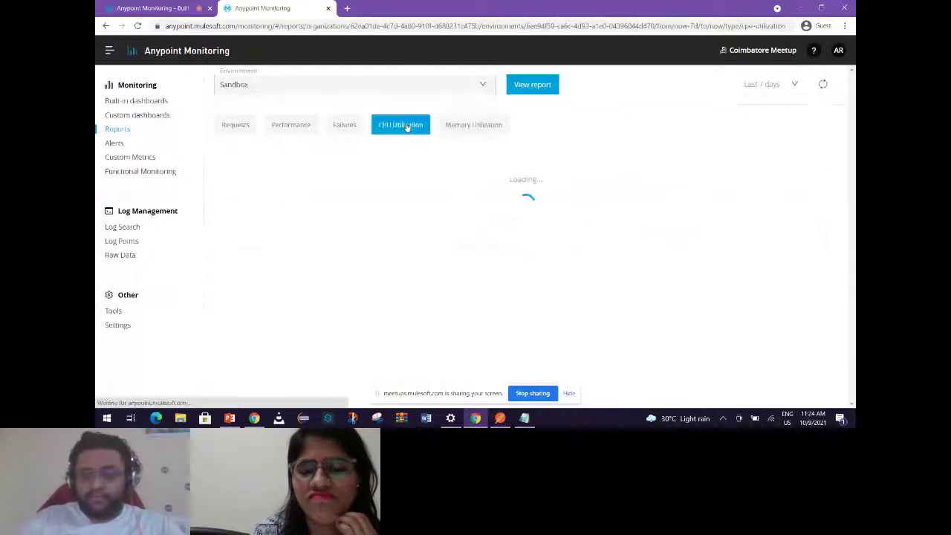
click(460, 125)
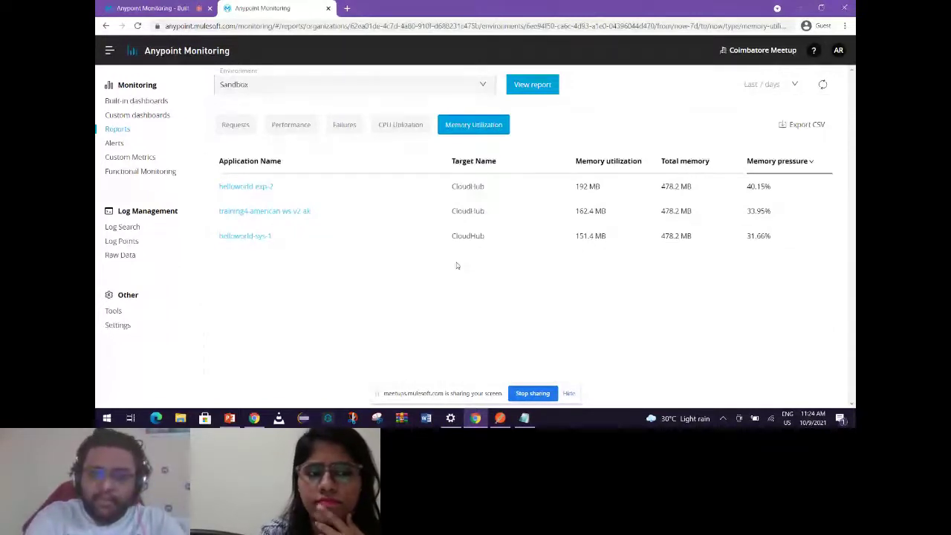
click(257, 187)
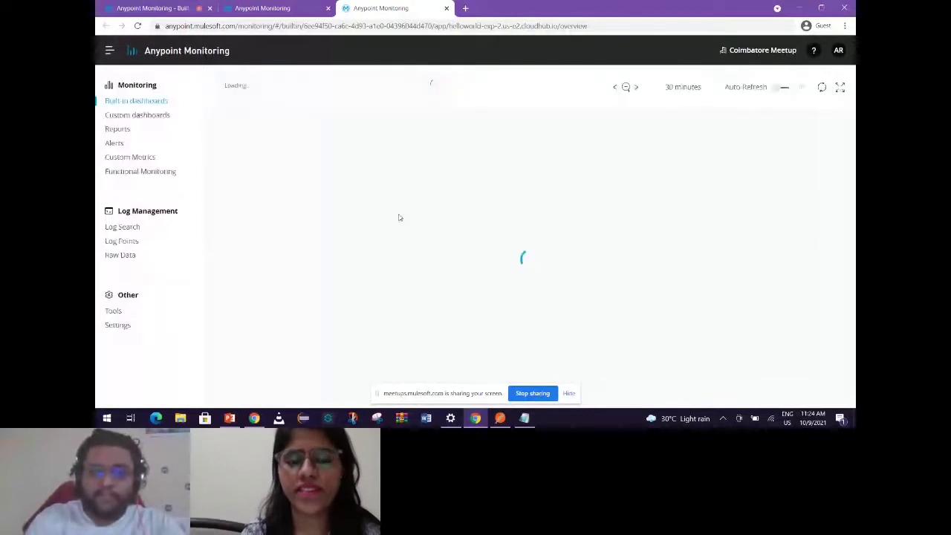
Review helloworld-exp-2's outbound and inbound dashboard metrics.
click(262, 9)
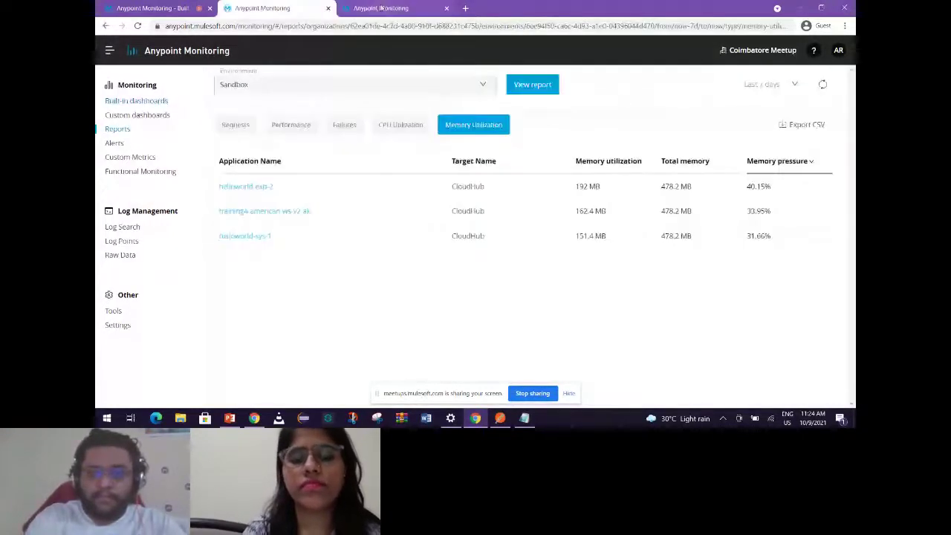
click(381, 8)
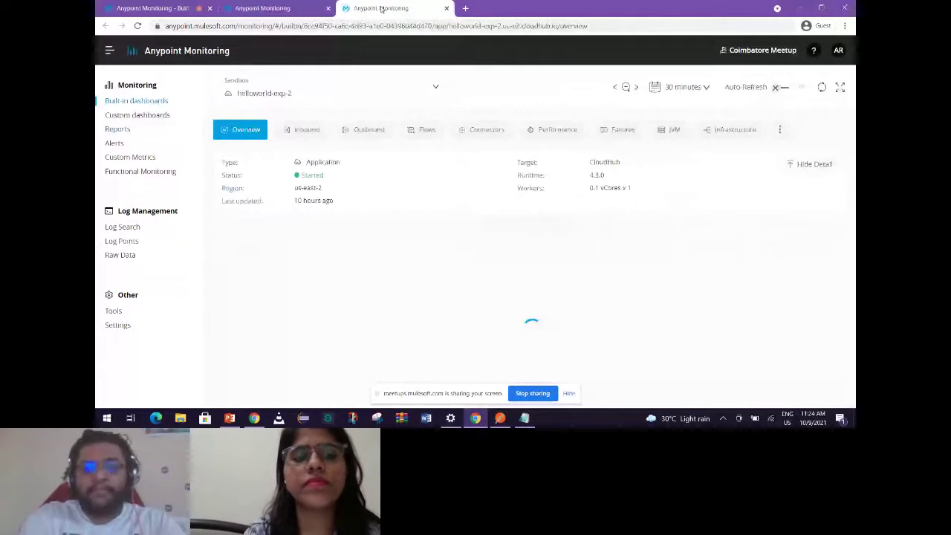
click(363, 129)
click(306, 130)
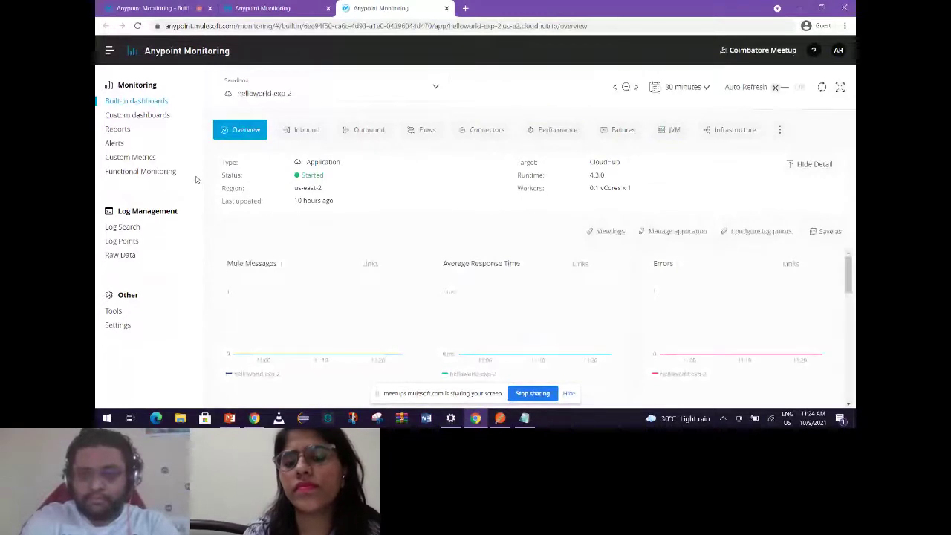
scroll(733, 249, down, 1)
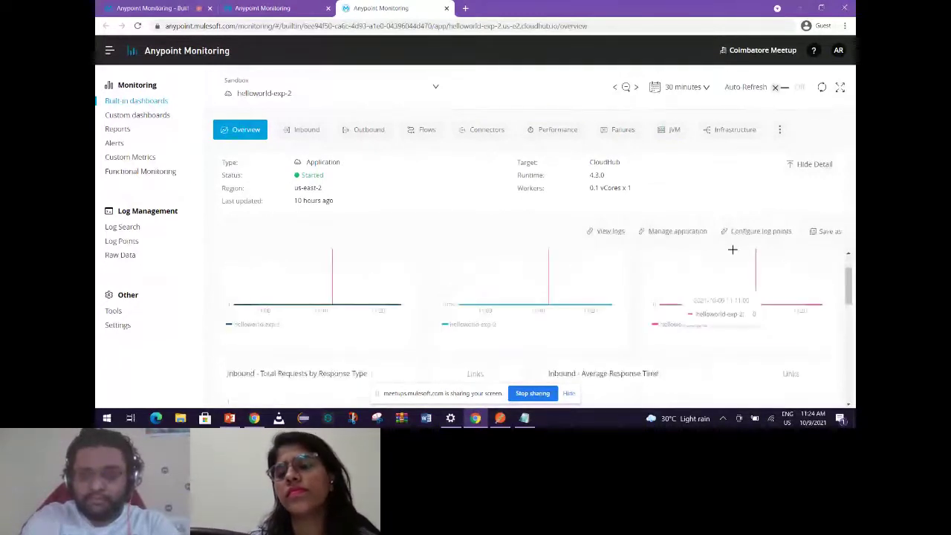
Check helloworld-exp-2's failure charts, with Errors flat at zero, then go to Log Search.
click(621, 133)
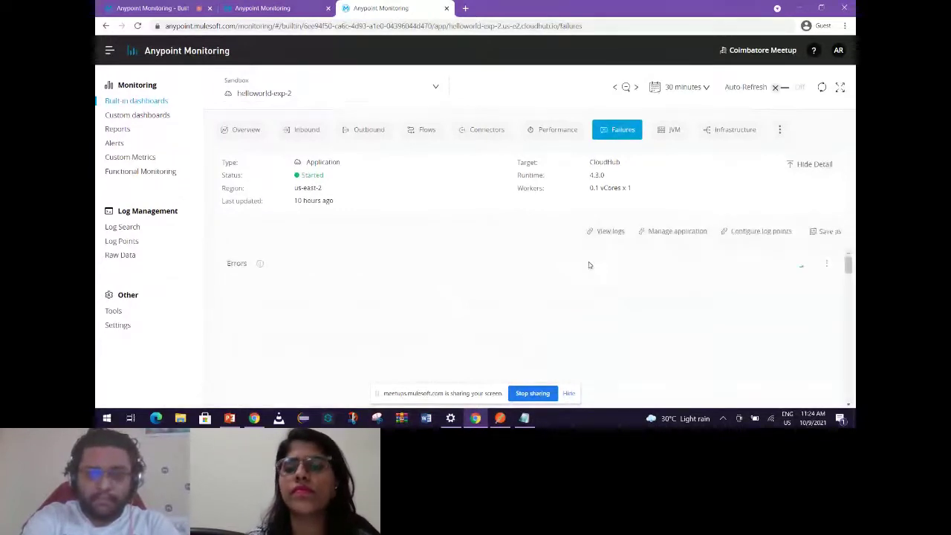
scroll(377, 308, down, 1)
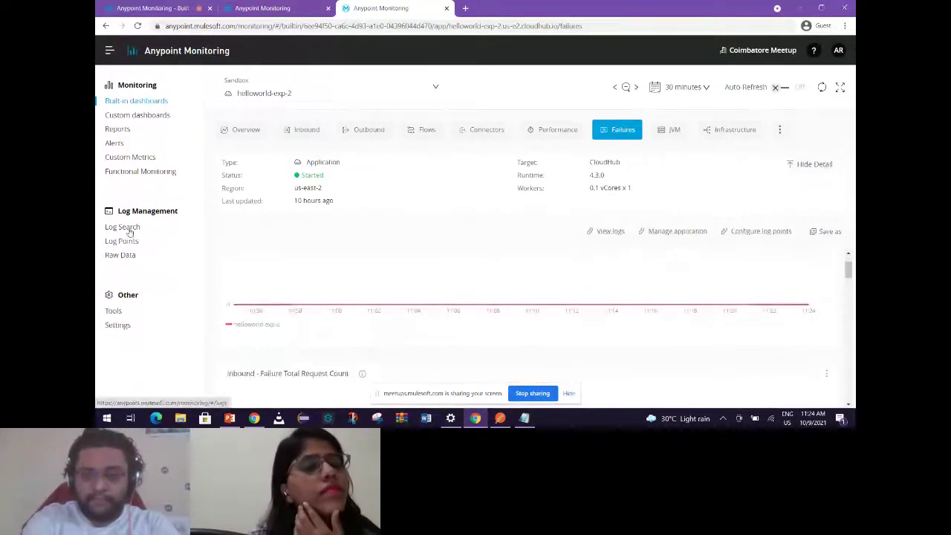
click(128, 229)
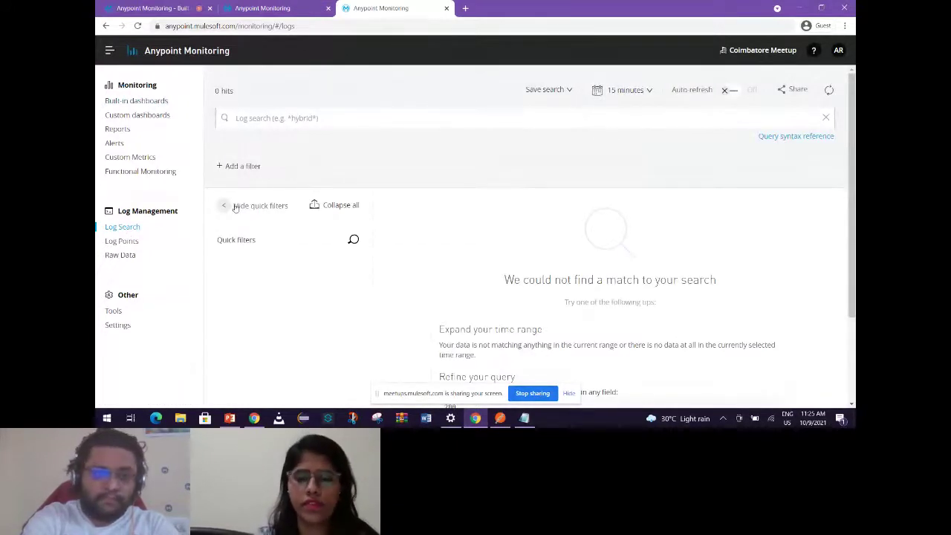
Glance at the Failures report and meetup page, then open Reports in the Log Search tab.
click(286, 8)
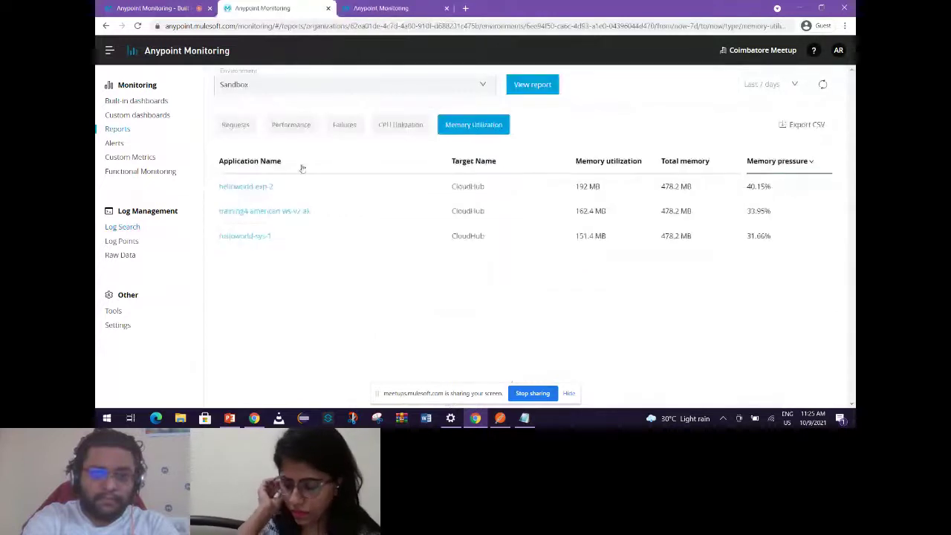
click(344, 125)
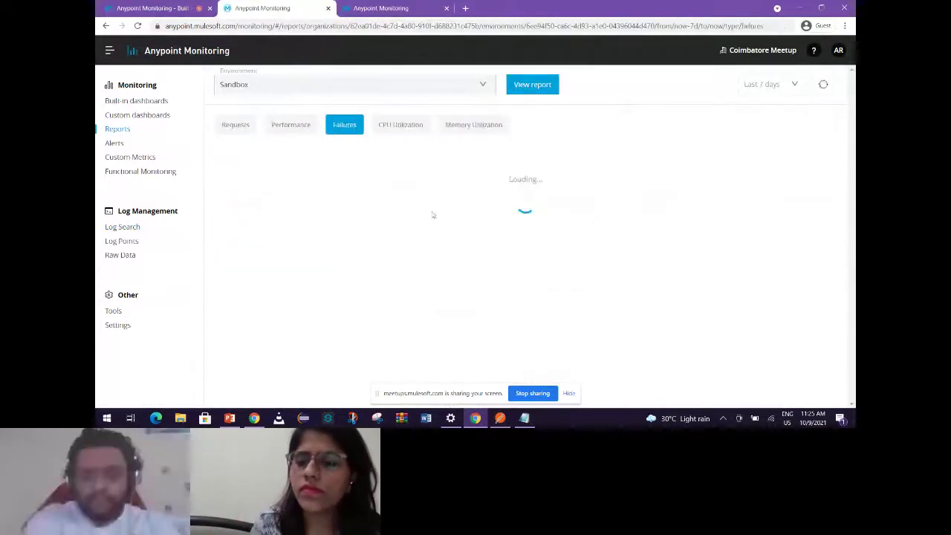
click(381, 8)
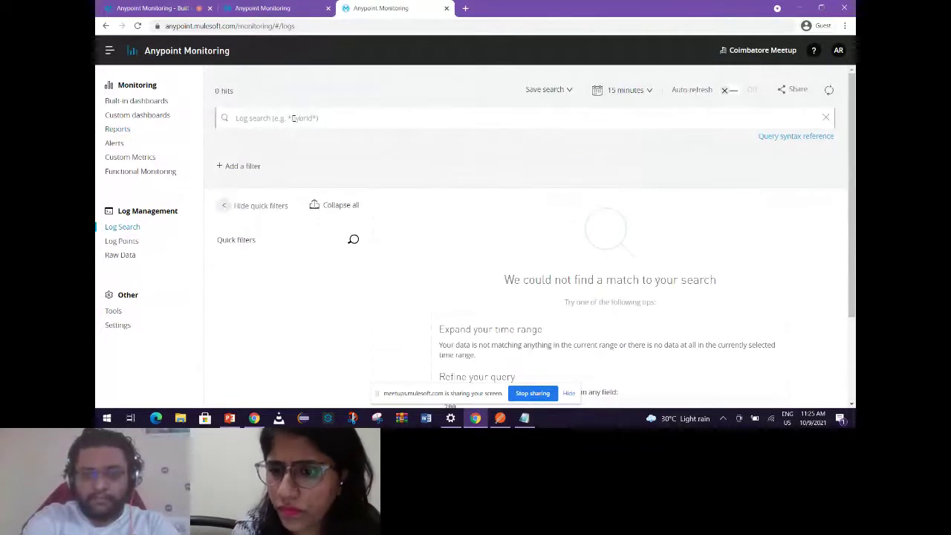
click(167, 8)
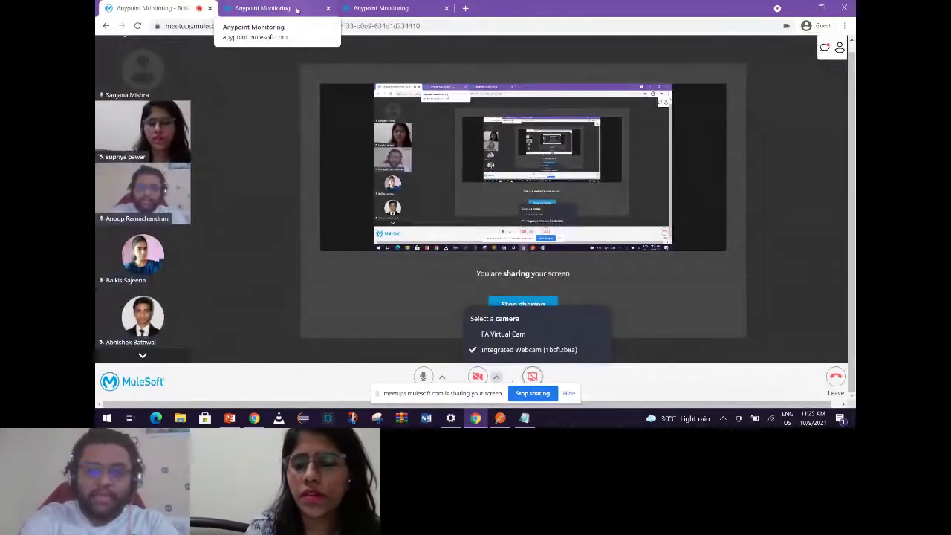
click(355, 8)
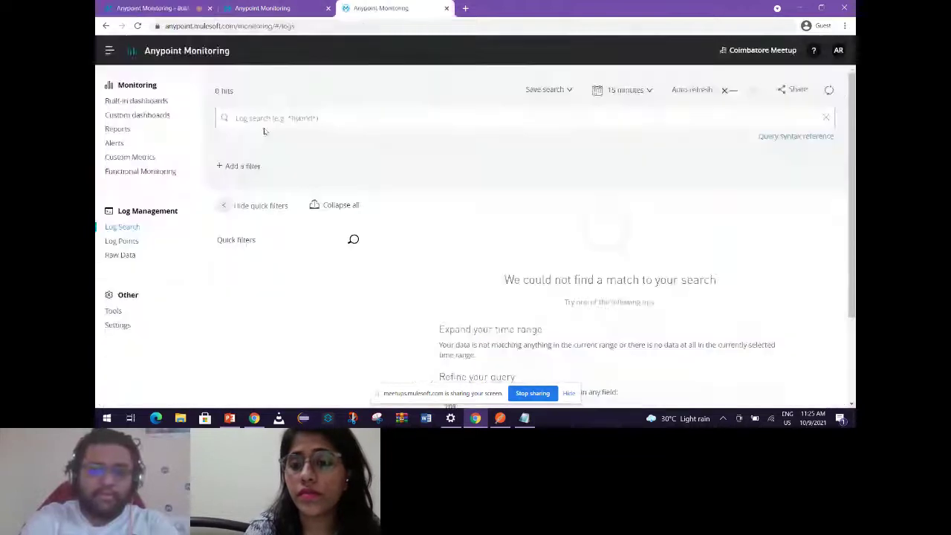
click(127, 128)
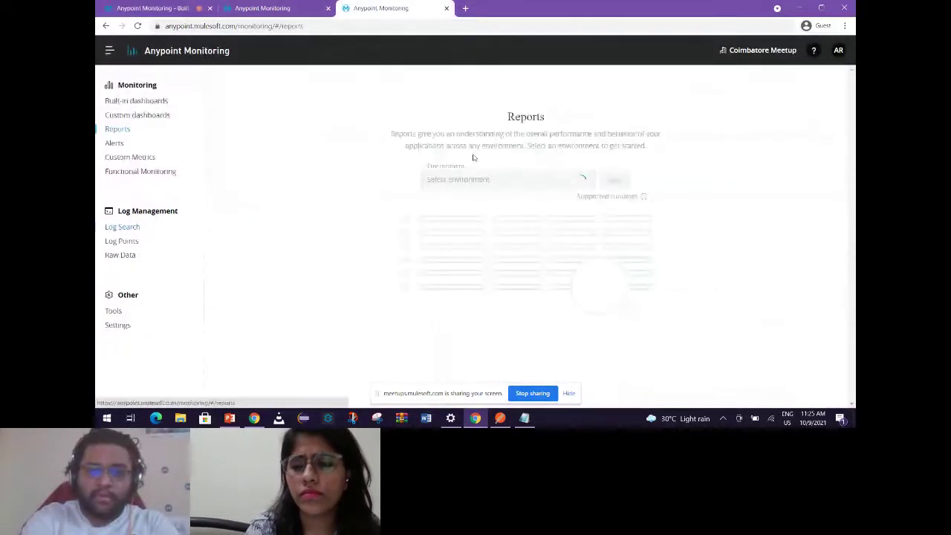
Load the Sandbox reports, view CPU Utilization, then return to the Failures report.
click(450, 180)
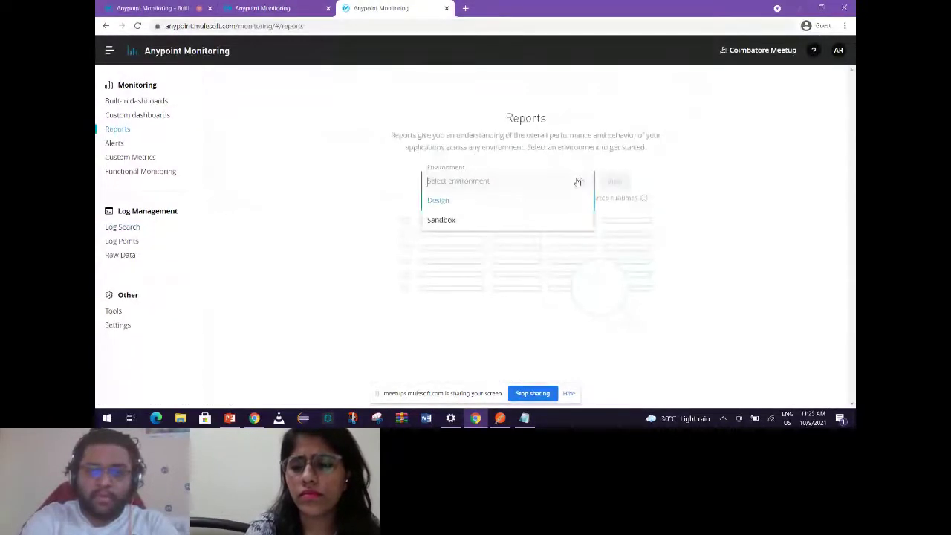
click(442, 220)
click(615, 181)
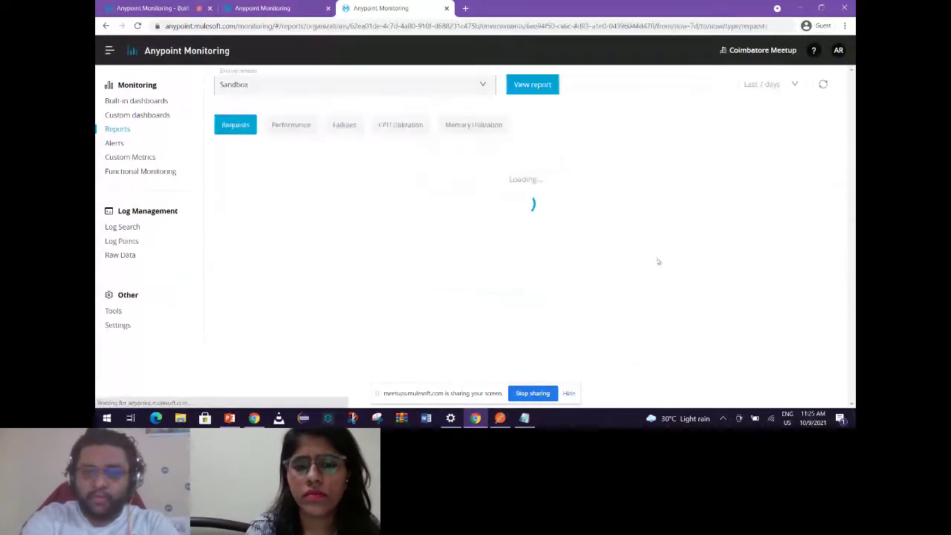
click(401, 124)
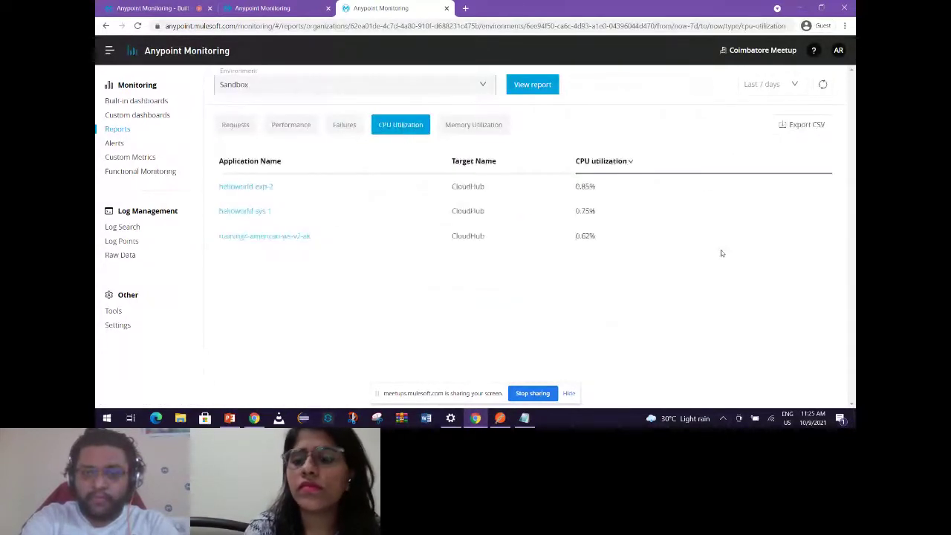
click(292, 10)
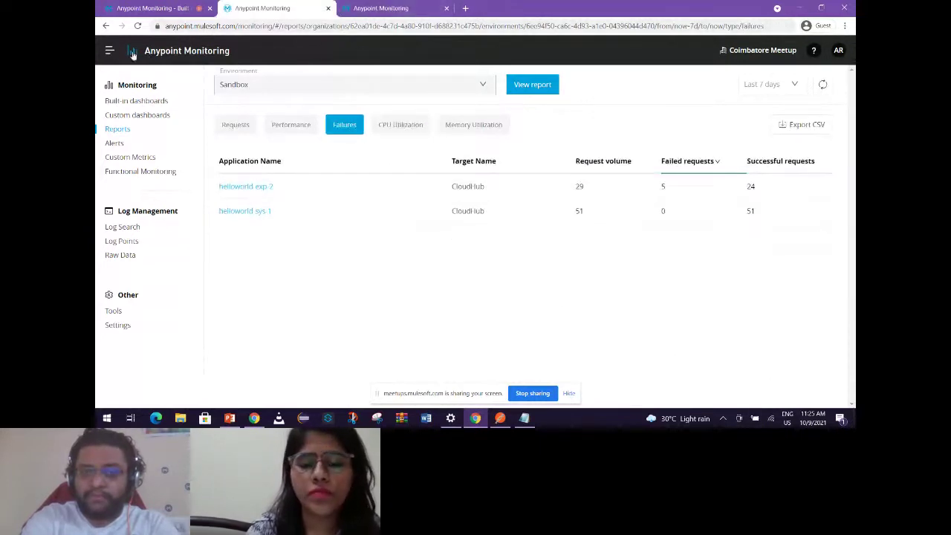
Go to Runtime Manager and select the Sandbox environment.
click(109, 50)
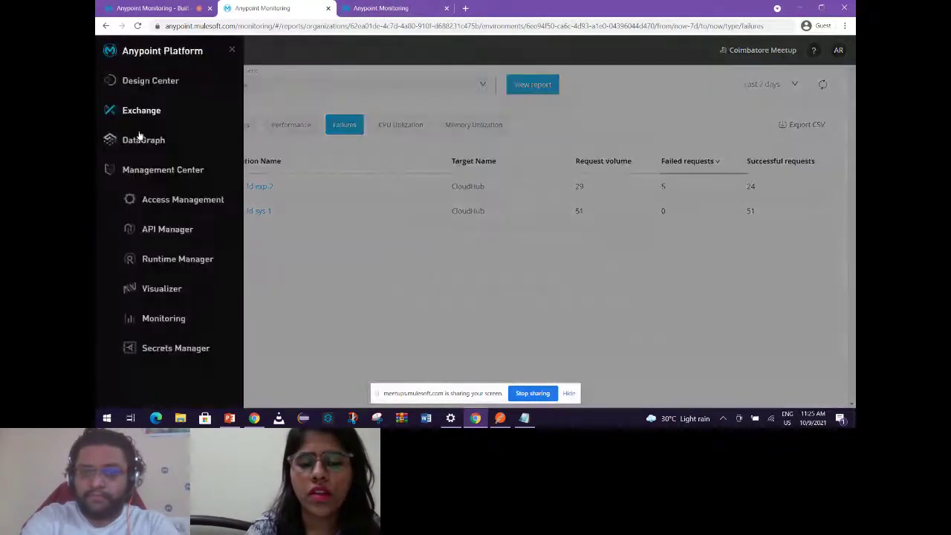
click(170, 260)
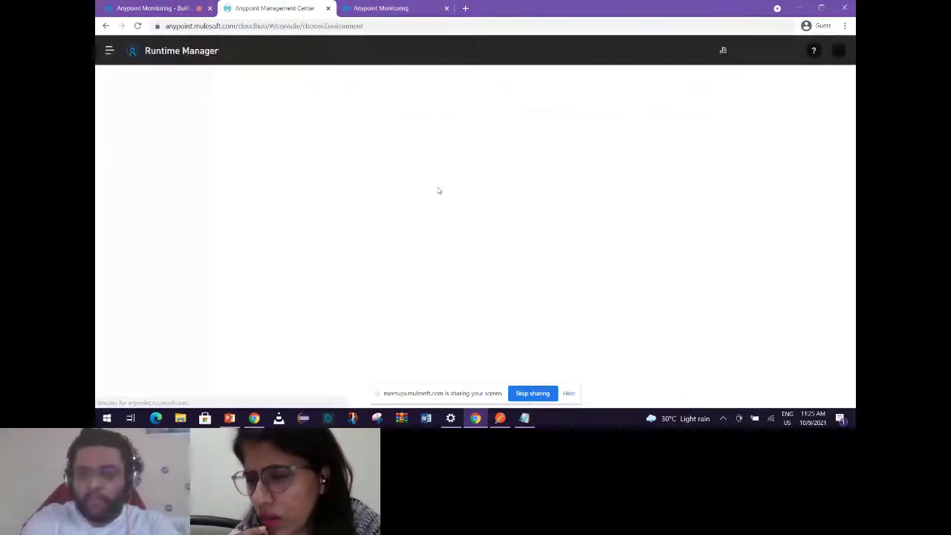
click(277, 132)
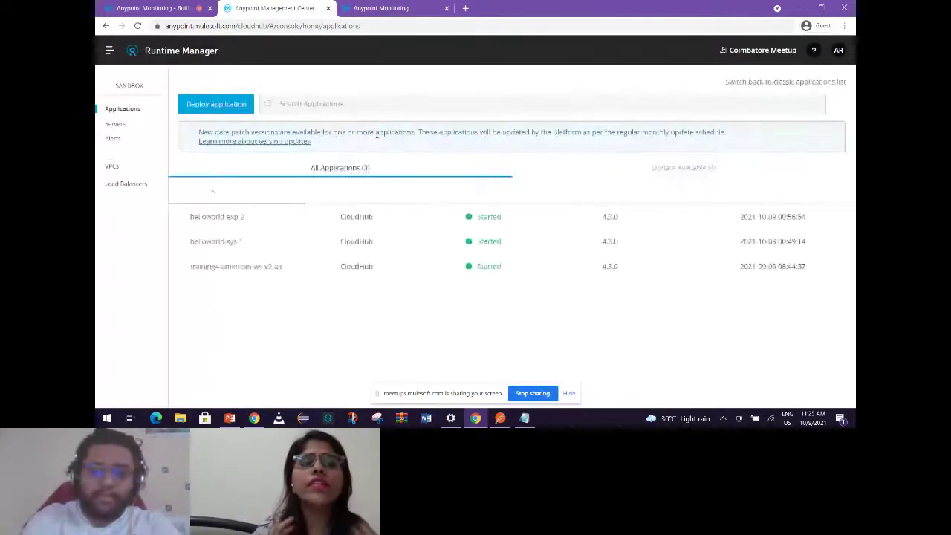
Open helloworld-exp-2 from the Runtime Manager application list, then return to the CPU Utilization report.
click(260, 214)
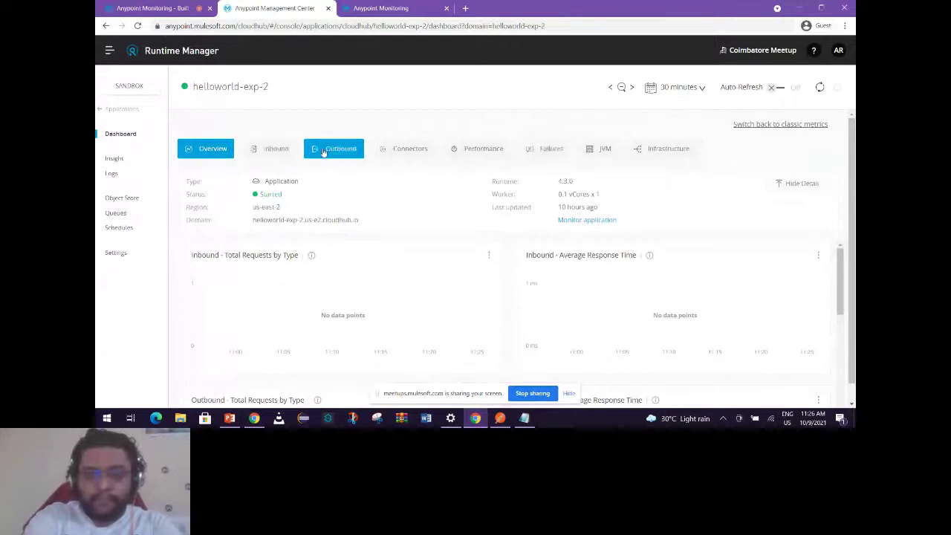
click(372, 10)
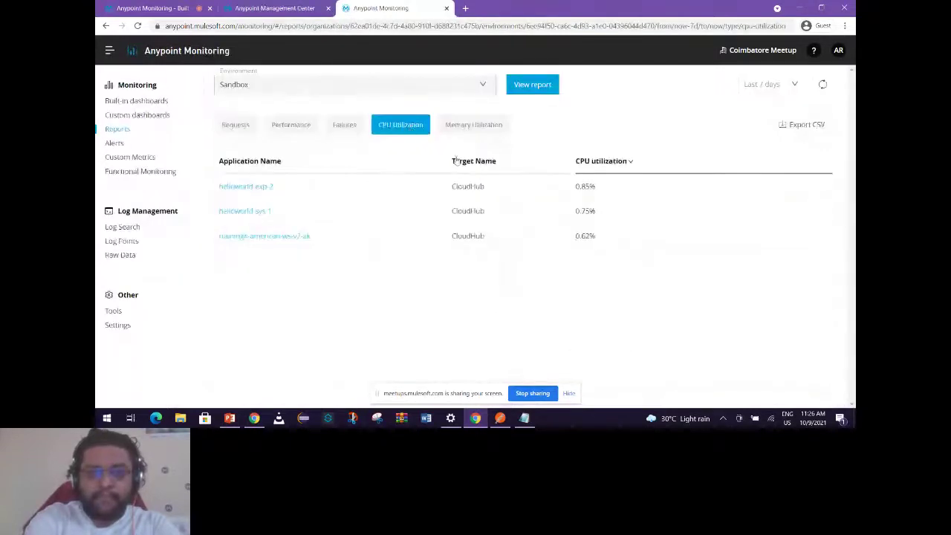
drag(451, 187, 485, 238)
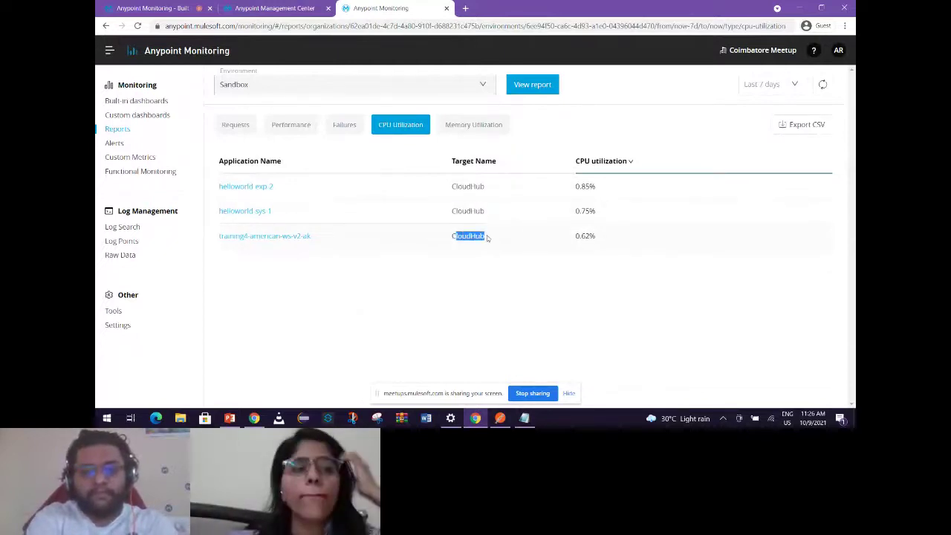
click(474, 125)
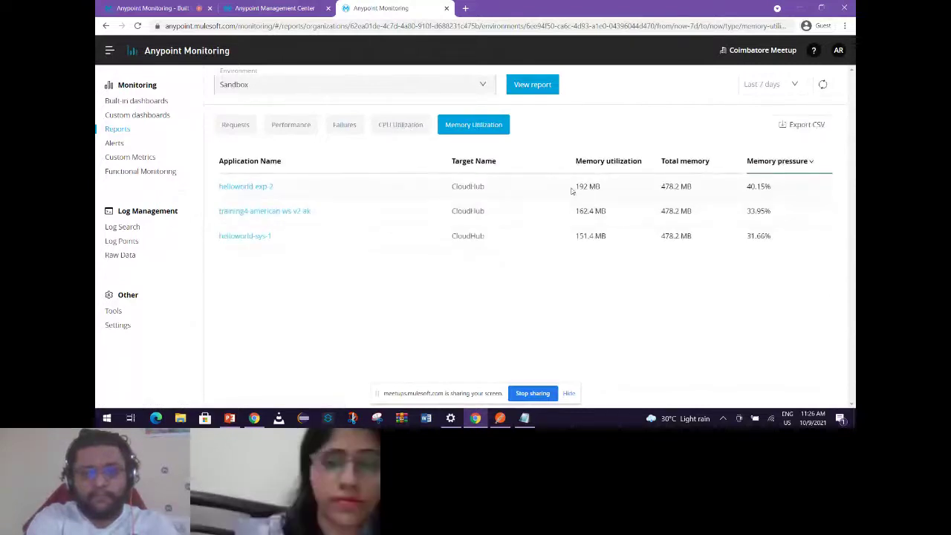
drag(579, 187, 598, 187)
double_click(670, 187)
click(585, 188)
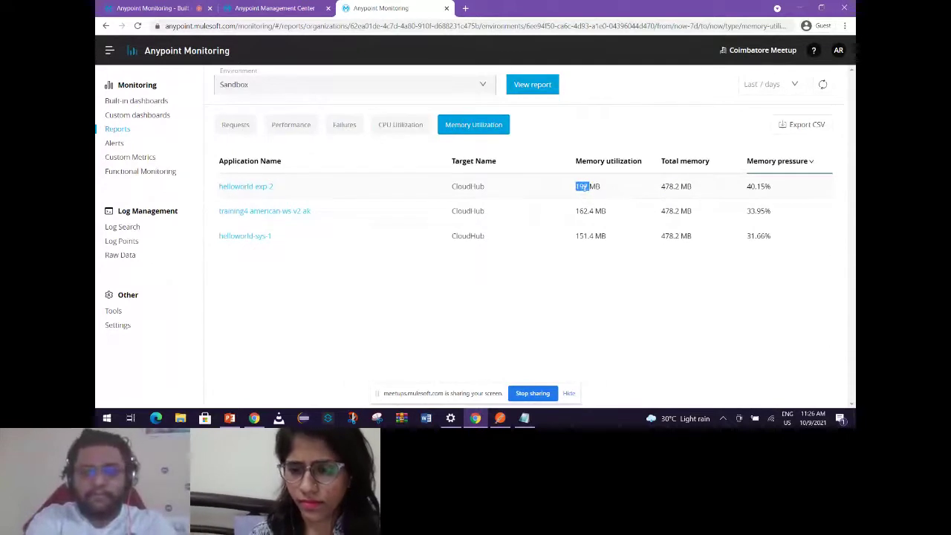
click(400, 125)
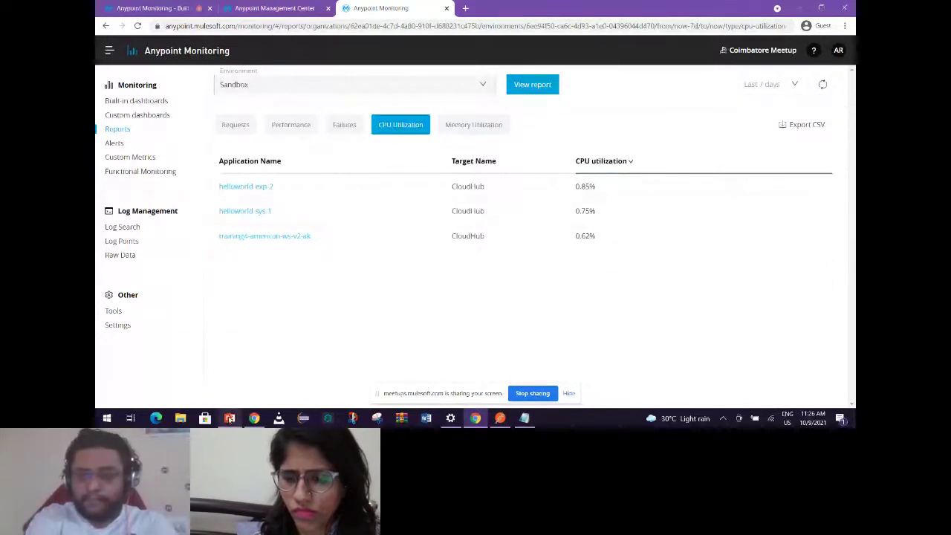
mouse_move(230, 418)
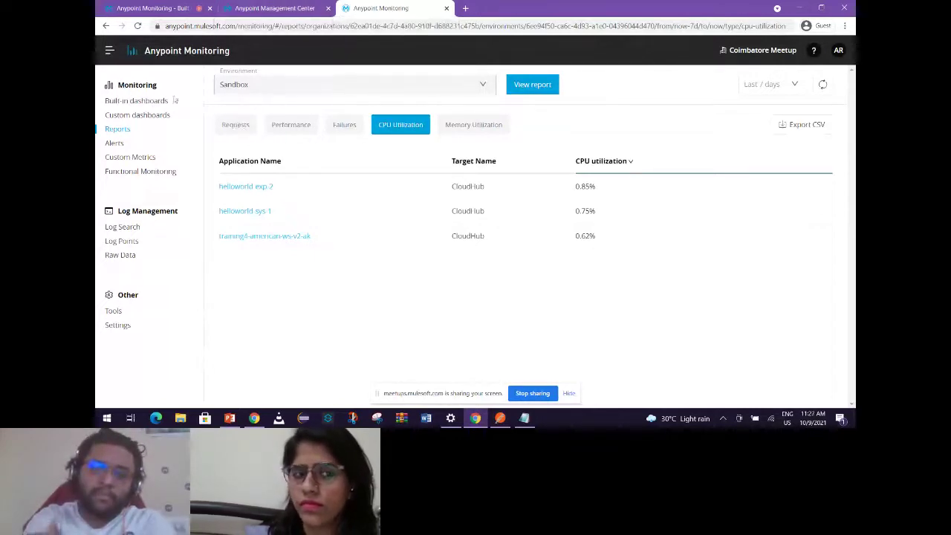
click(273, 8)
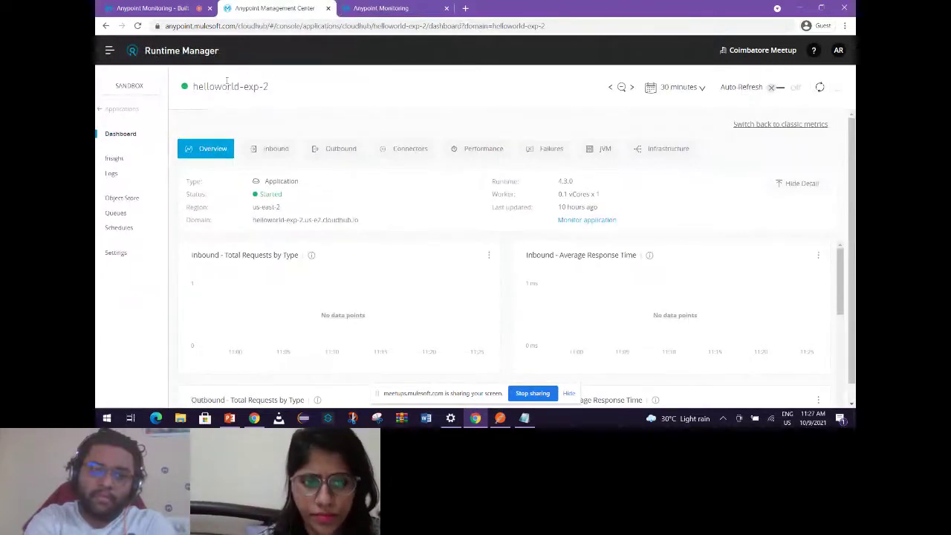
Highlight the helloworld-exp-2 name and review its Overview: Started, runtime 4.3.0, one 0.1 vCore worker.
drag(274, 90, 192, 88)
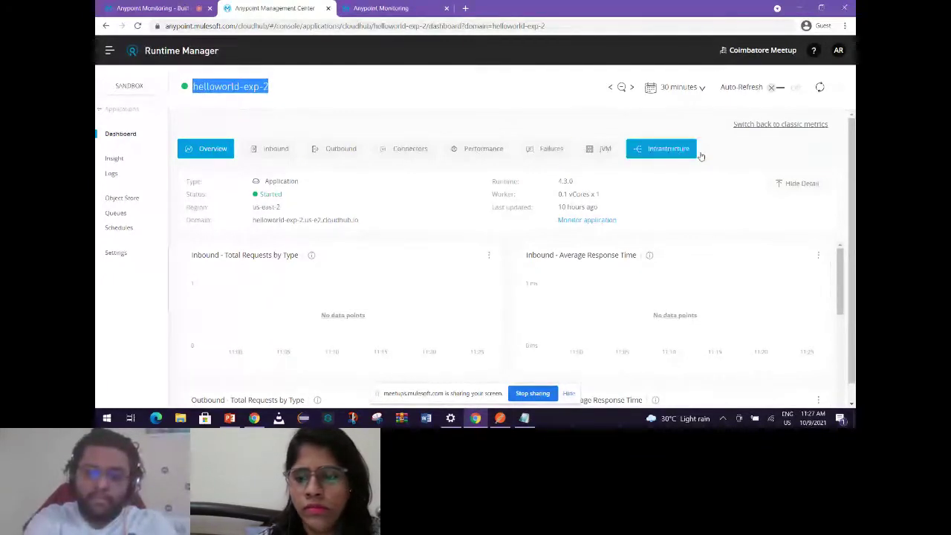
key(ctrl+Tab)
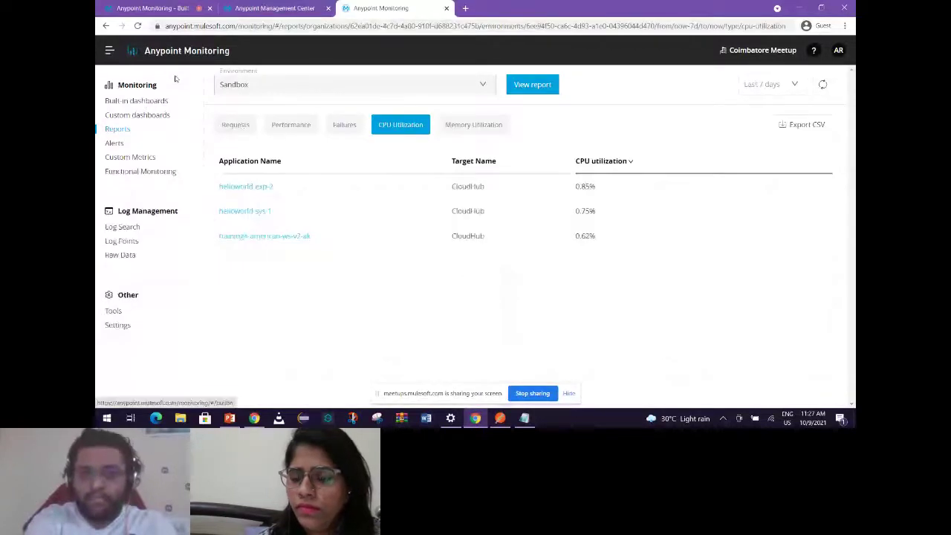
key(ctrl+shift+Tab)
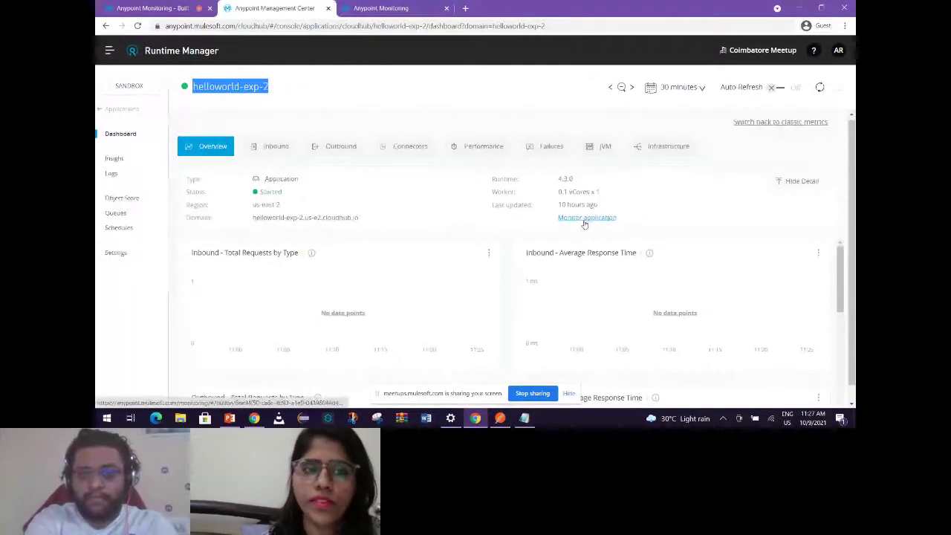
scroll(584, 224, down, 1)
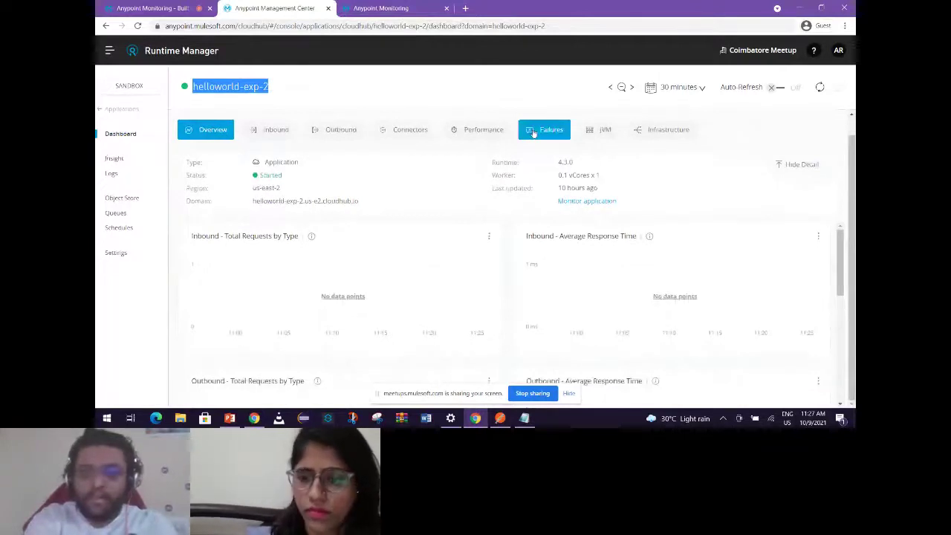
Show helloworld-exp-2's Performance charts and scroll through the empty Inbound Average Response Time chart.
click(482, 129)
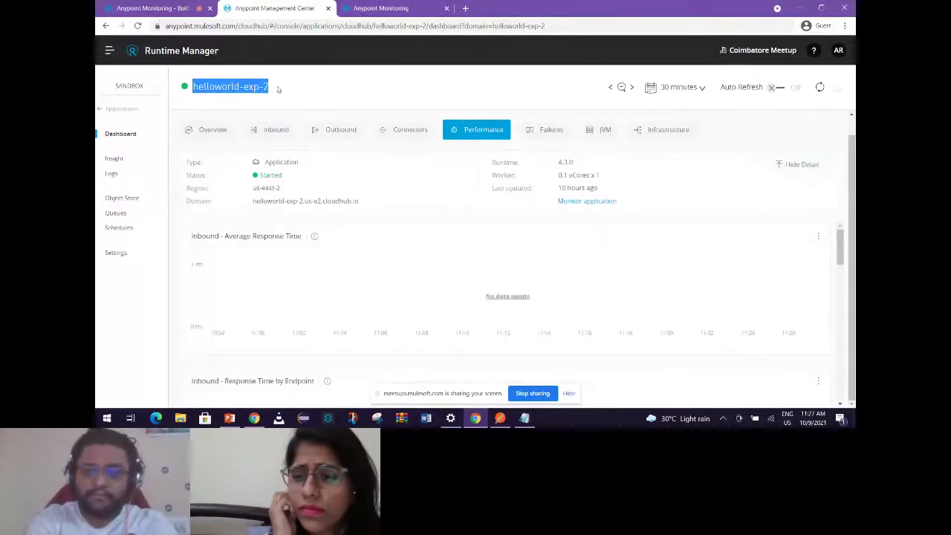
click(194, 87)
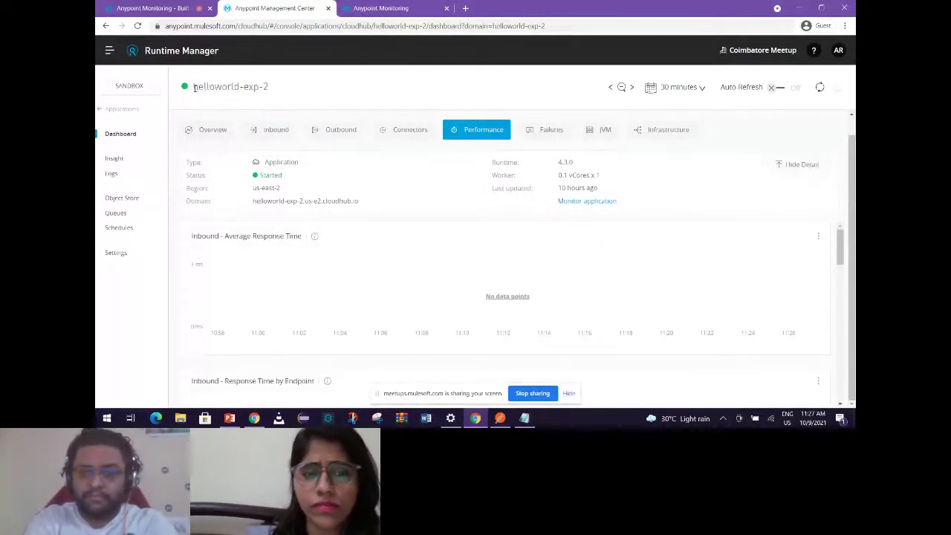
drag(201, 87, 271, 87)
scroll(662, 322, down, 2)
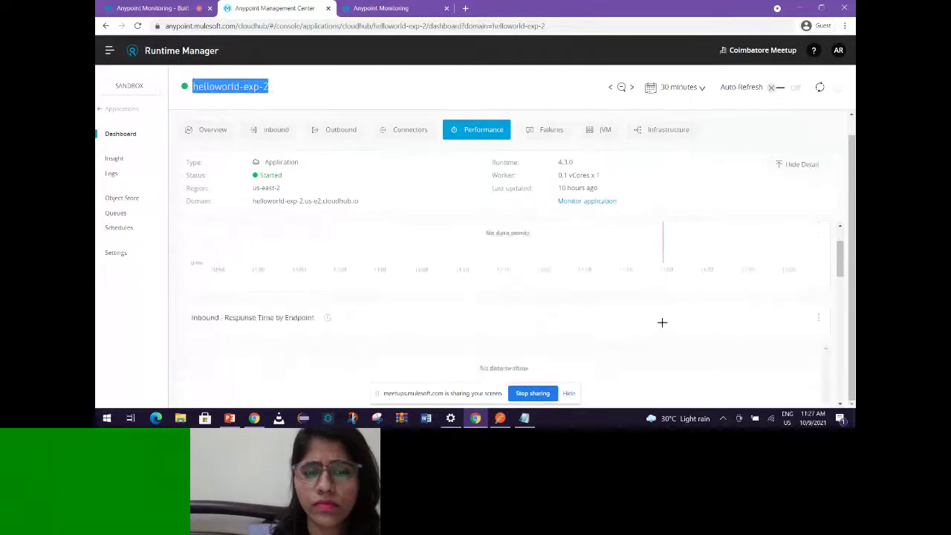
scroll(664, 325, down, 5)
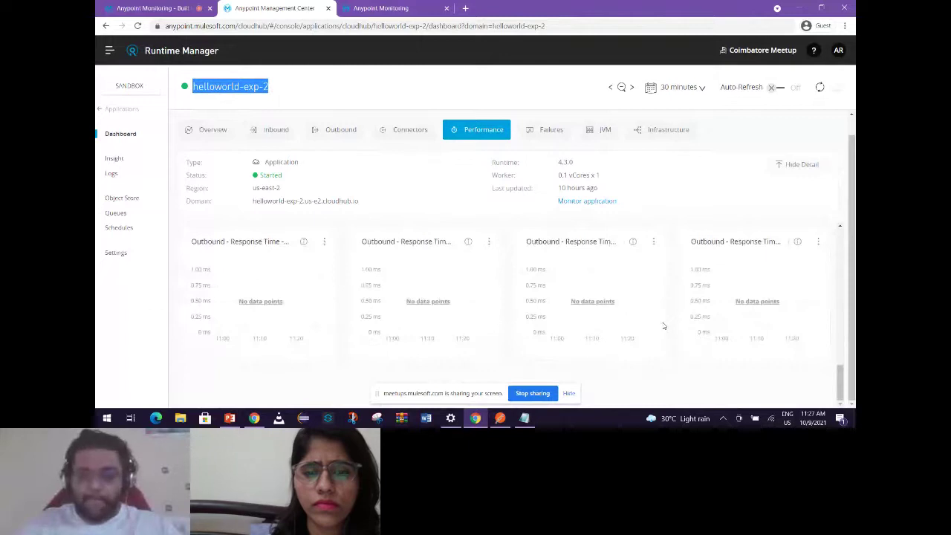
scroll(664, 325, up, 4)
scroll(664, 325, up, 3)
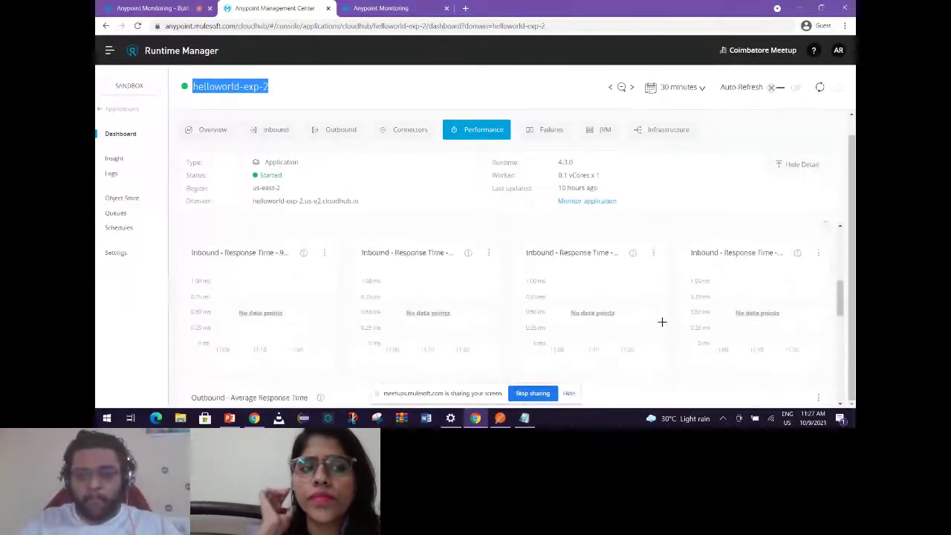
scroll(663, 324, up, 1)
scroll(664, 325, up, 2)
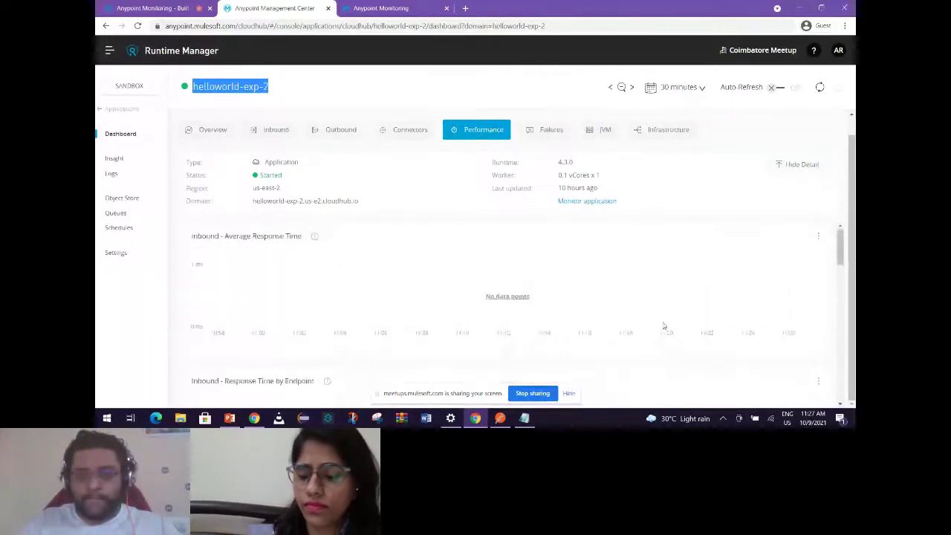
scroll(614, 227, up, 1)
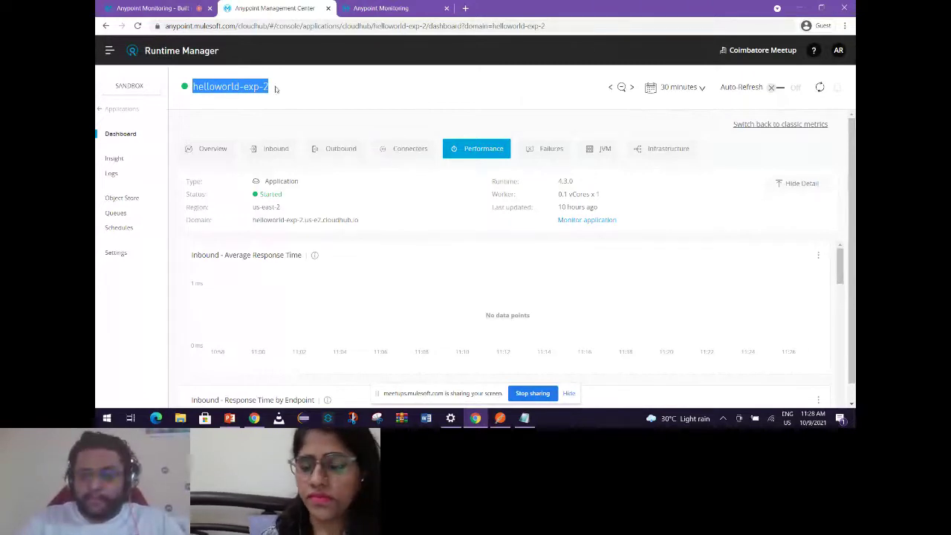
double_click(223, 86)
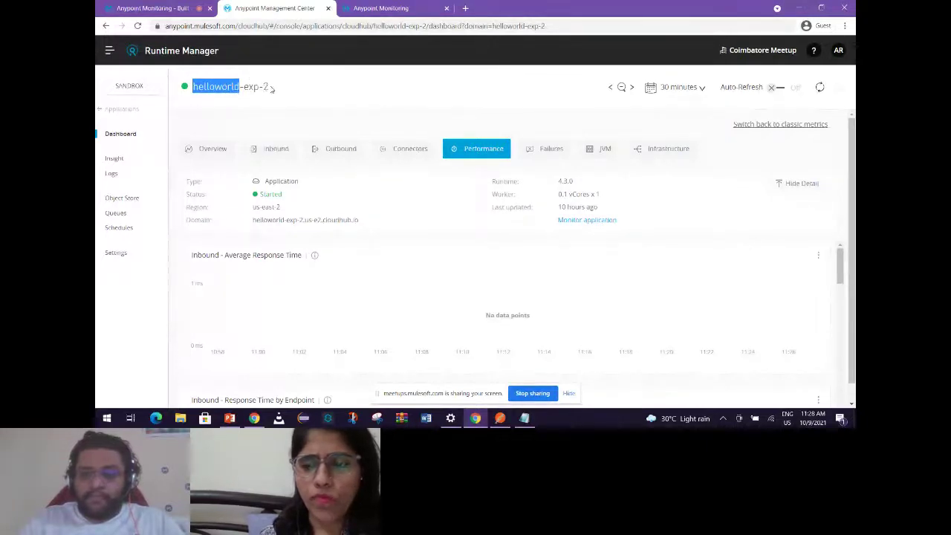
click(271, 89)
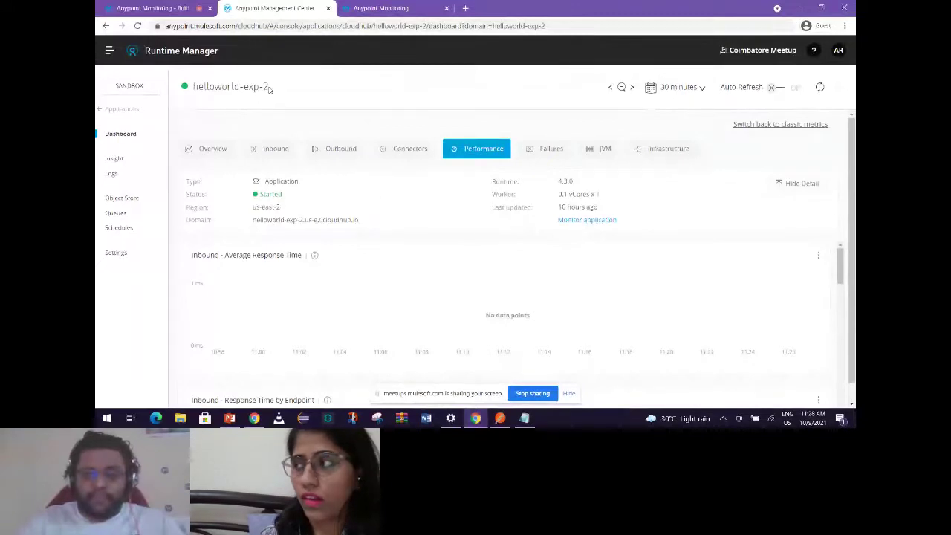
mouse_move(270, 89)
mouse_down()
mouse_move(192, 87)
mouse_move(264, 87)
mouse_up()
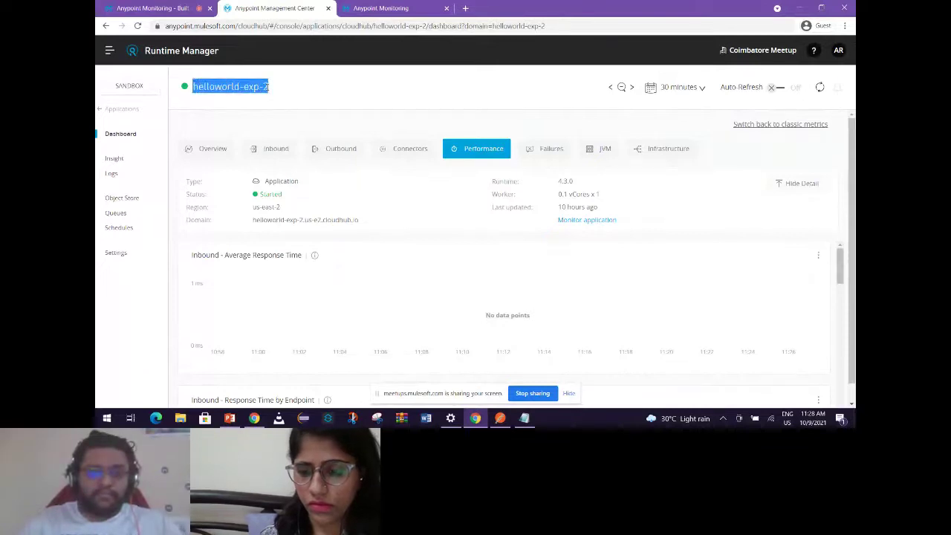
click(285, 86)
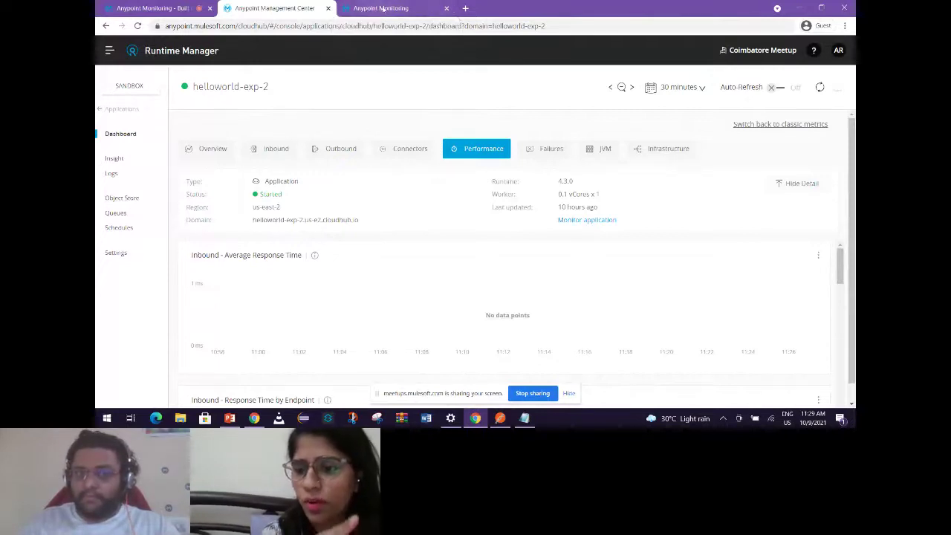
click(382, 8)
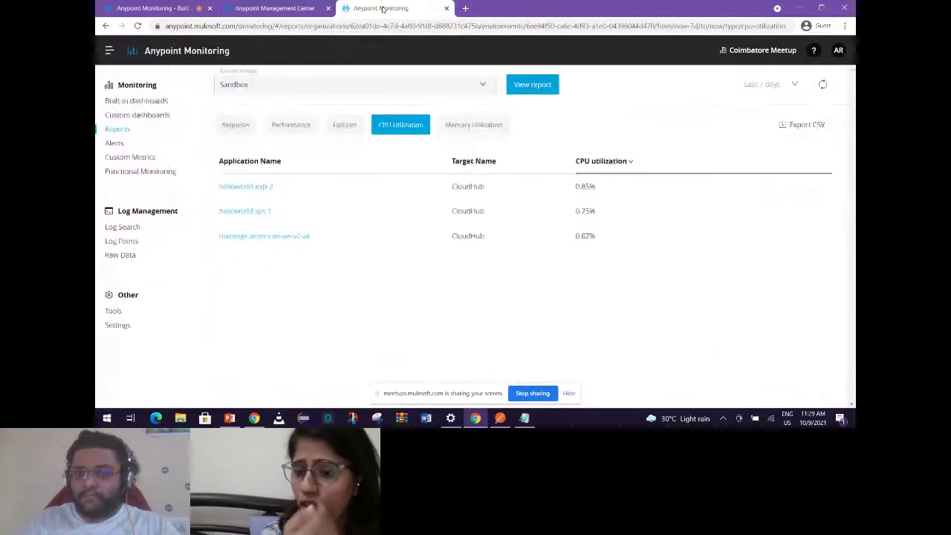
click(289, 8)
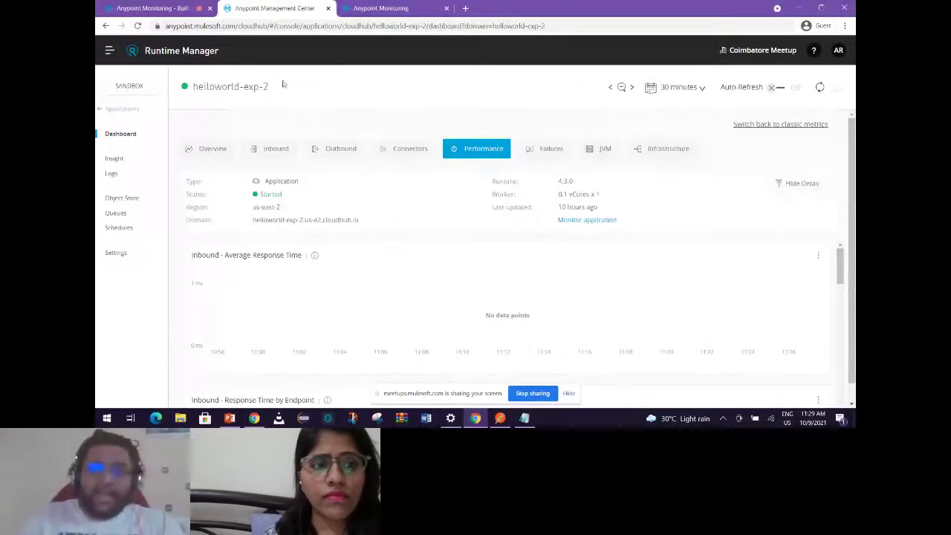
Point out 'cloudhub' in the dashboard's web address, then return to the CPU utilization report.
key(ctrl+Tab)
click(286, 9)
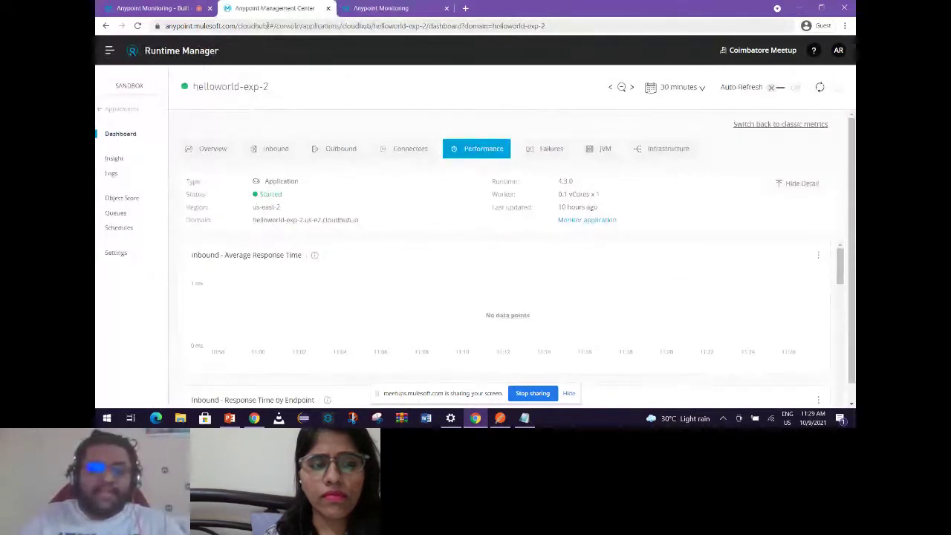
click(268, 25)
double_click(272, 26)
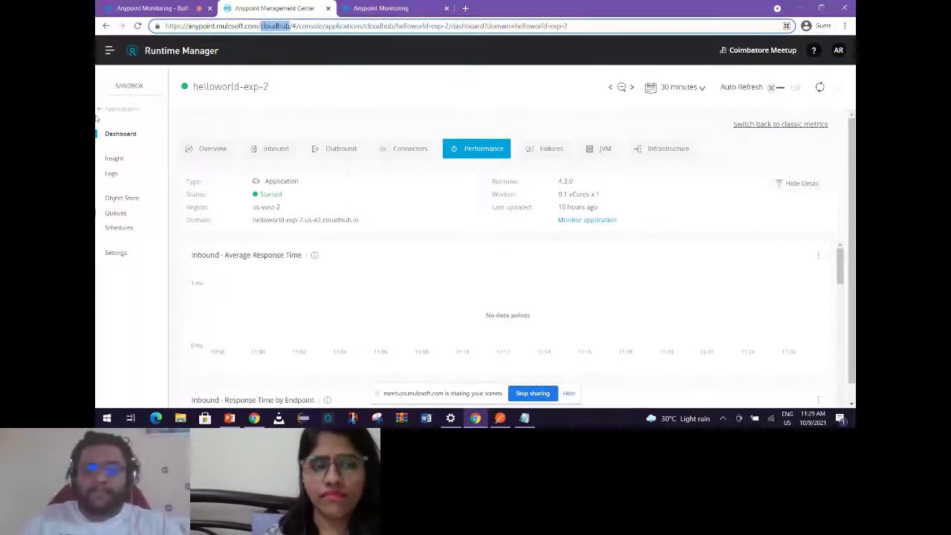
click(390, 8)
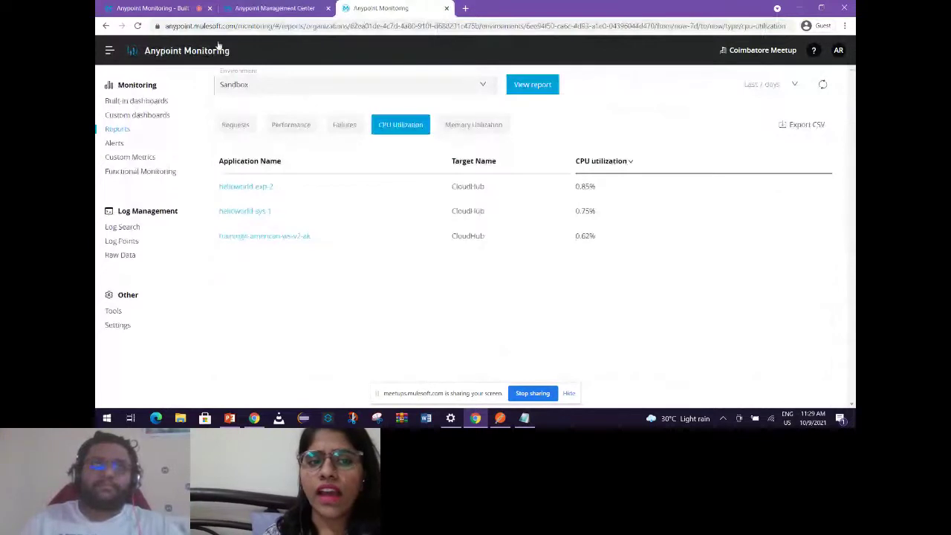
Glance at the Anypoint Platform products list, then switch back to the PowerPoint deck.
click(109, 49)
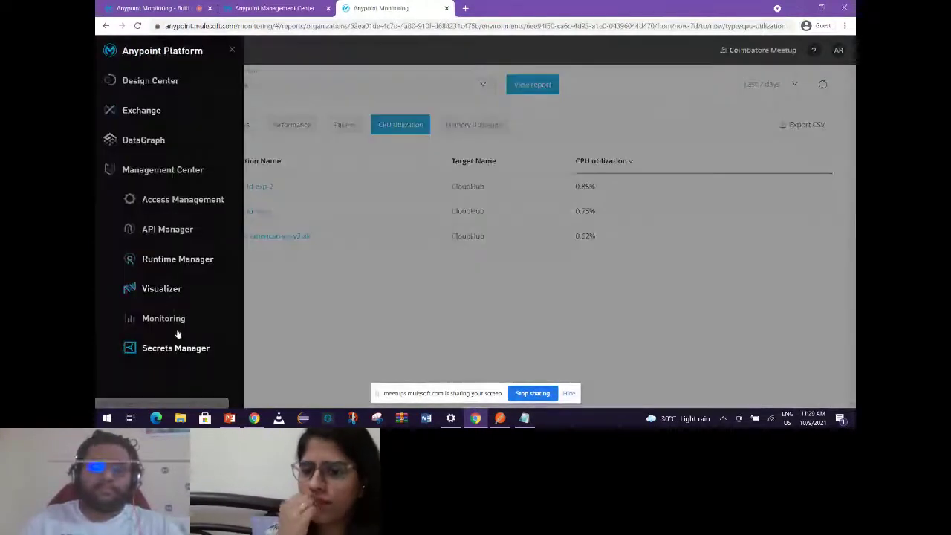
click(396, 305)
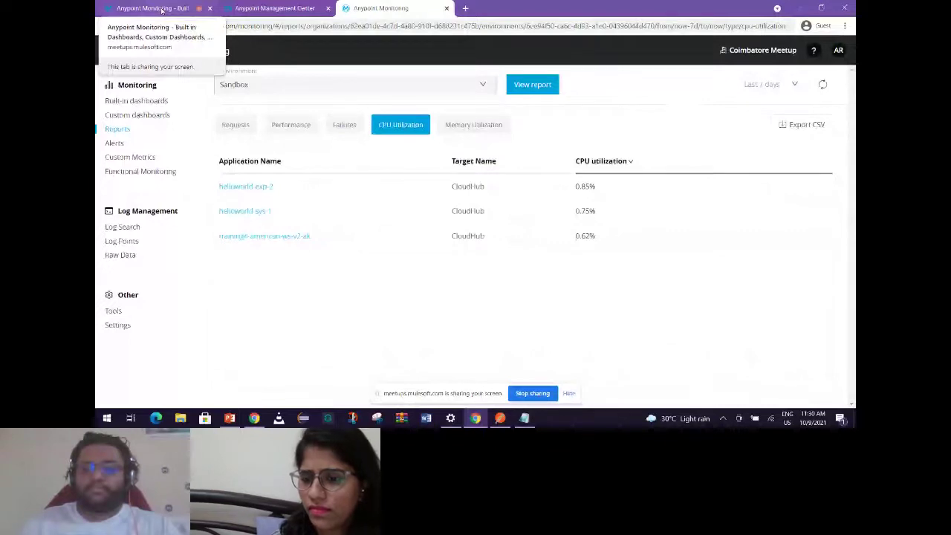
key(alt+Tab)
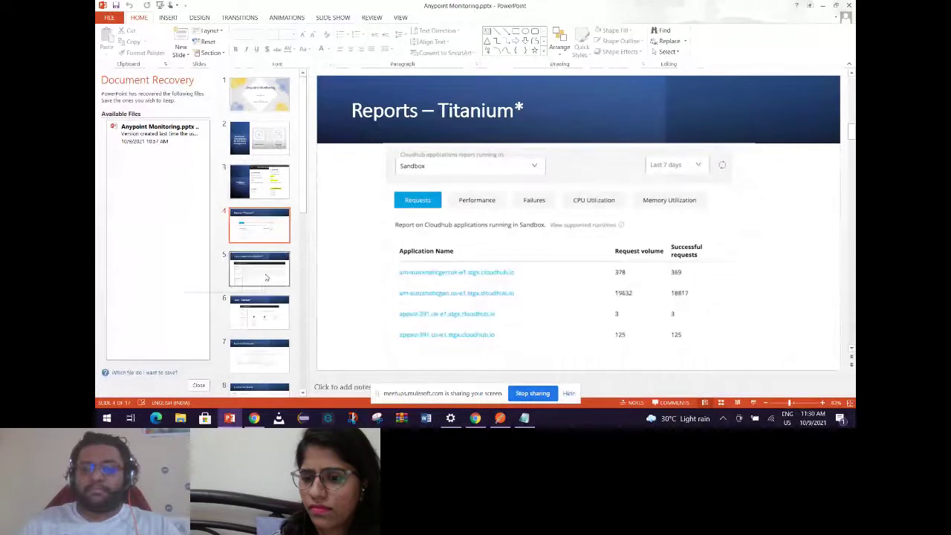
Show the Log management slide, then return to the browser's Sandbox CPU Utilization report.
click(266, 277)
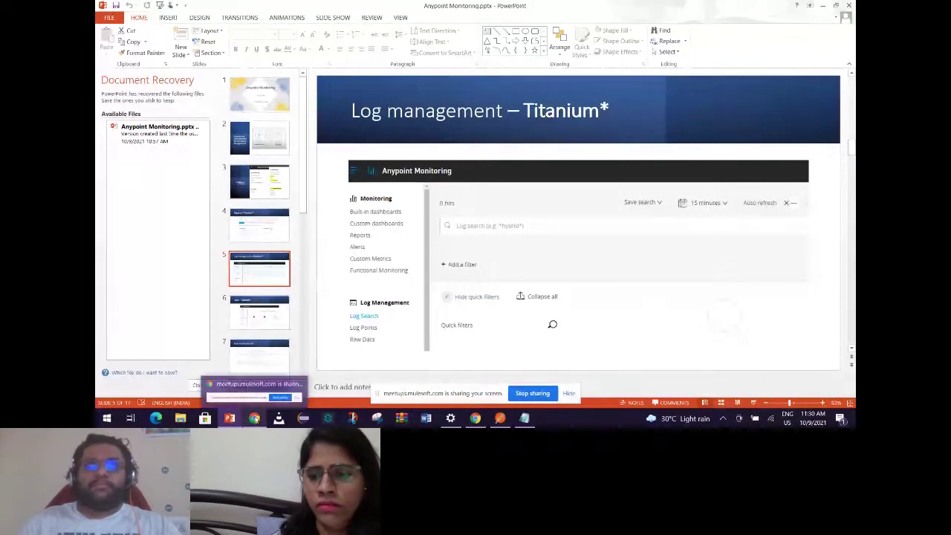
click(254, 418)
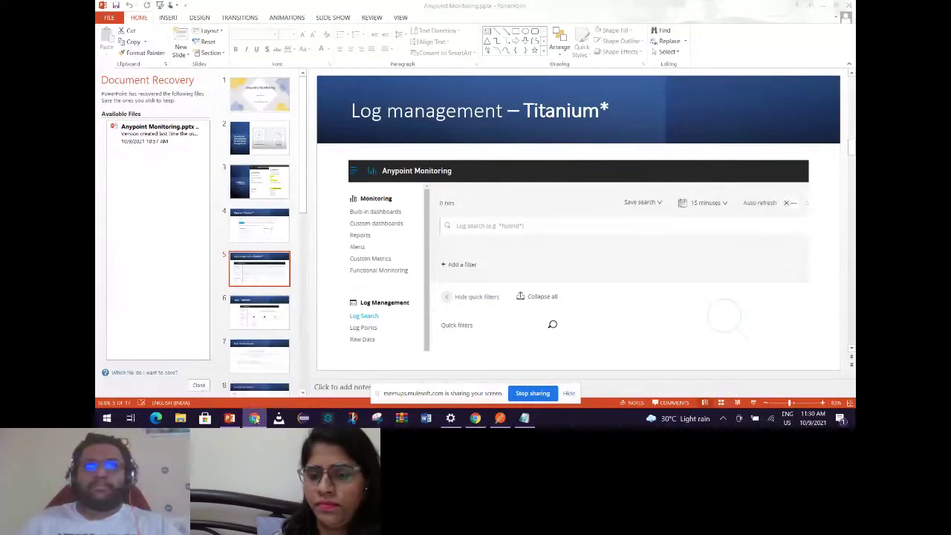
mouse_move(255, 414)
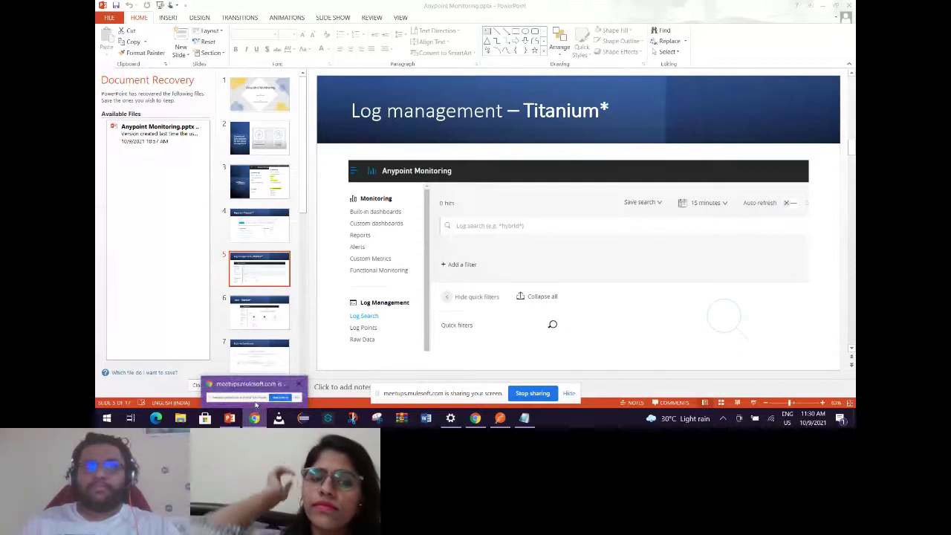
click(255, 404)
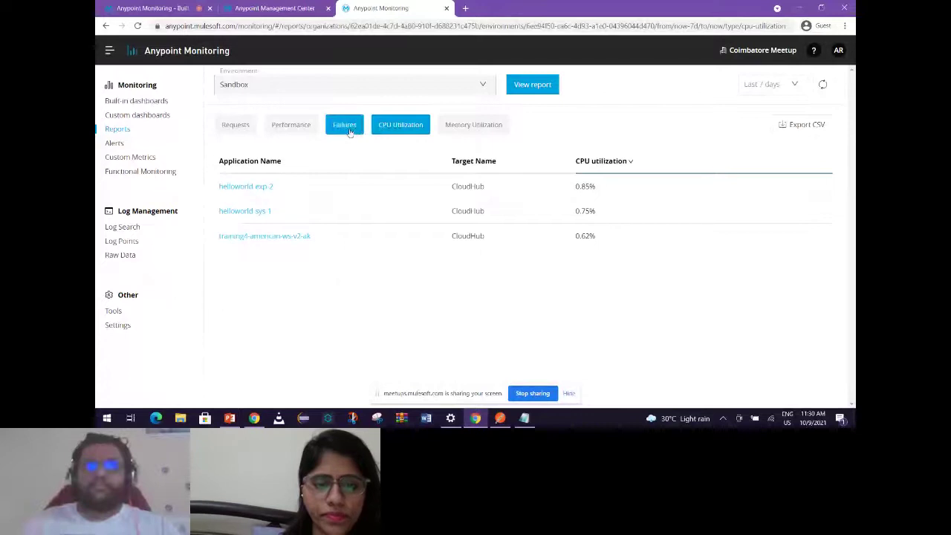
Show the Failures report, highlight helloworld-exp-2's 5 failed requests, and open Log Search in a new tab.
click(350, 133)
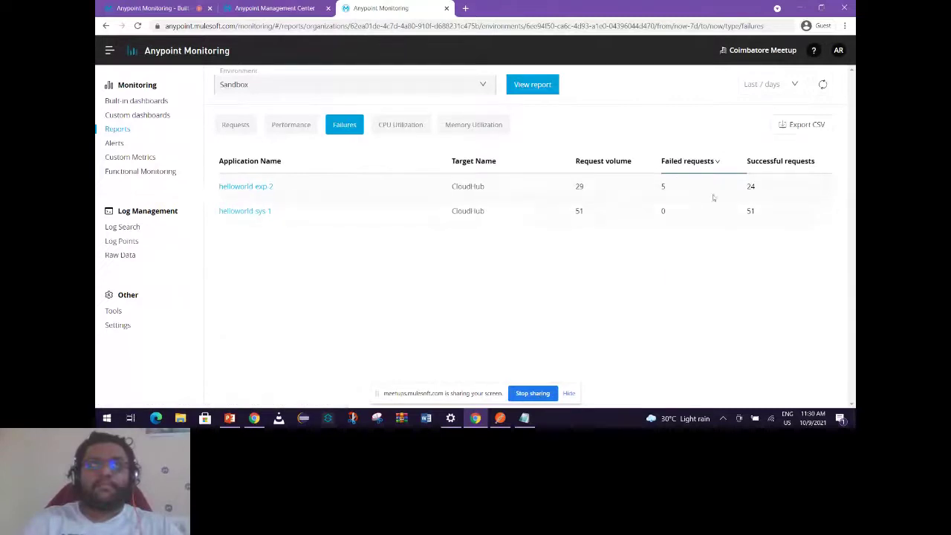
double_click(662, 186)
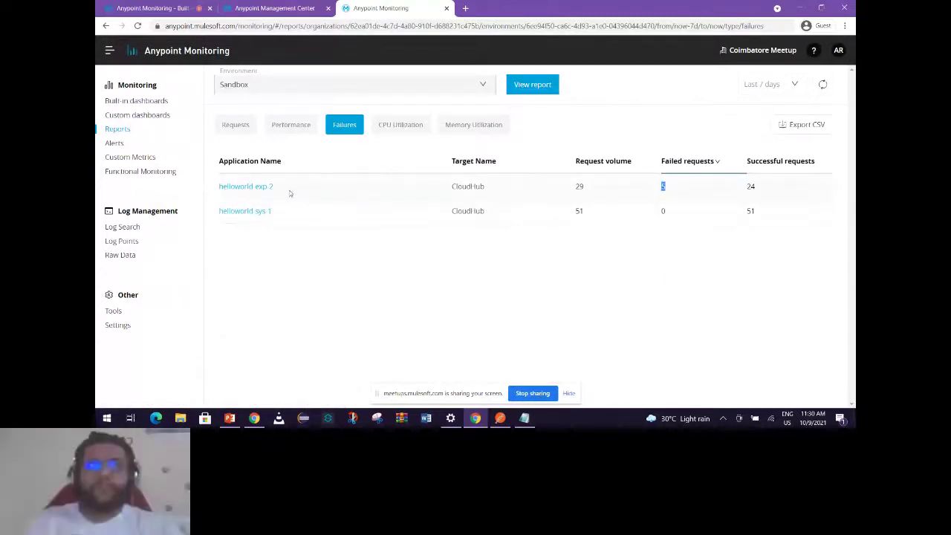
right_click(126, 231)
click(137, 235)
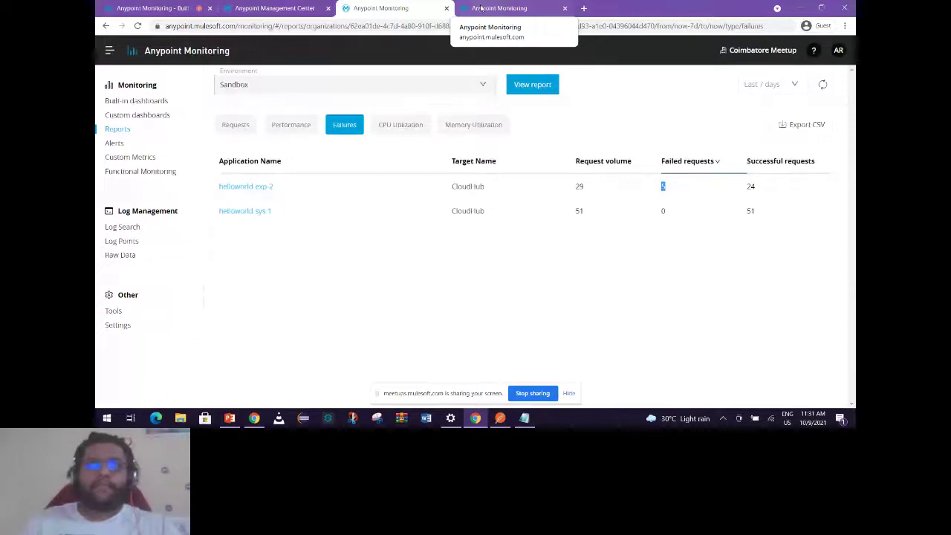
Set the log search range to the last 24 hours and filter to helloworld-exp-2.
click(496, 9)
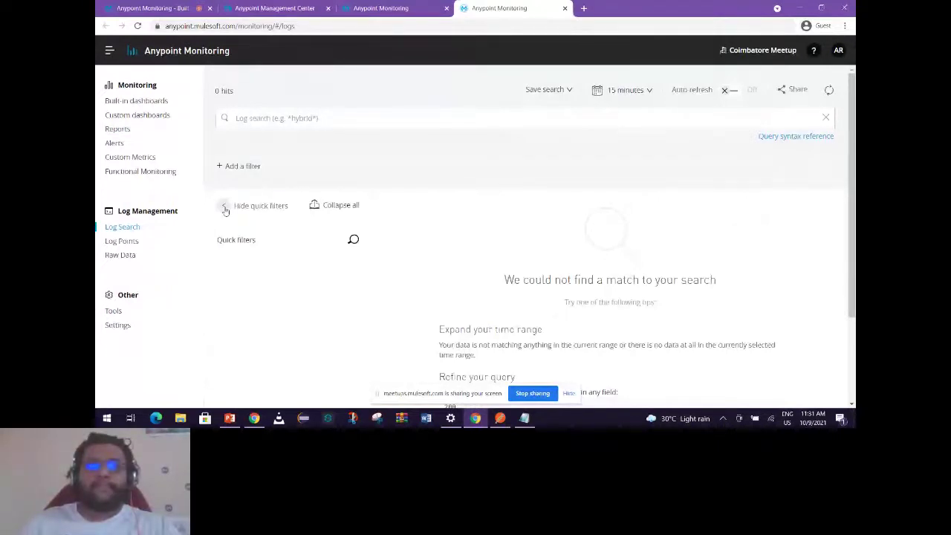
click(624, 89)
click(294, 184)
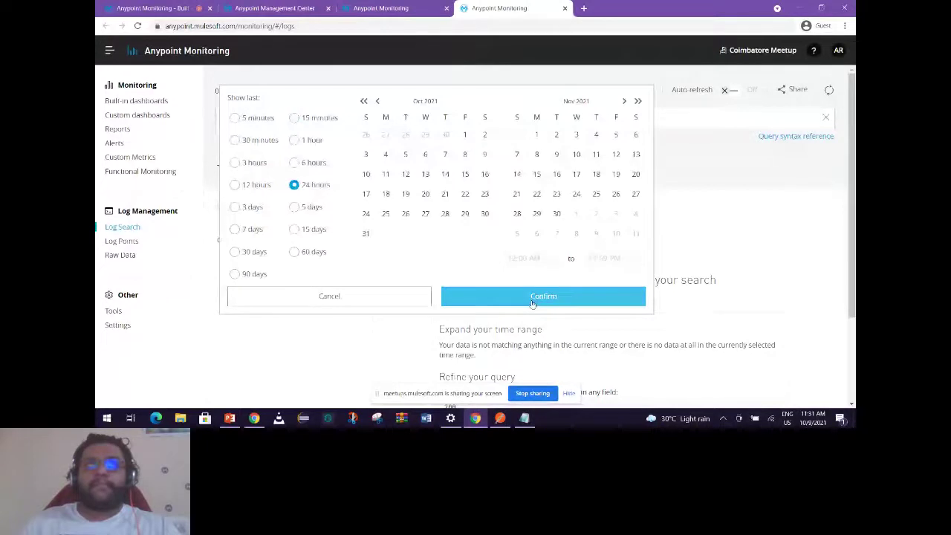
click(532, 300)
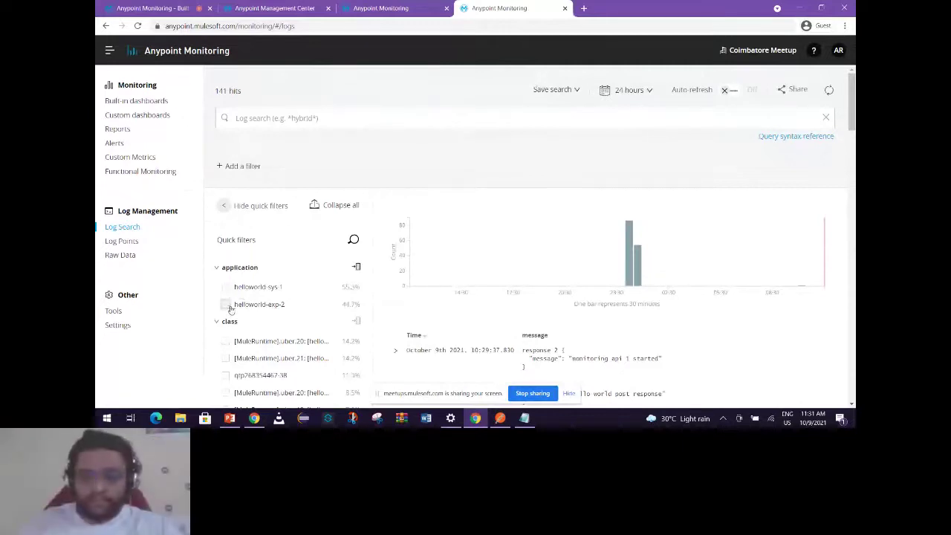
click(226, 305)
Search helloworld-exp-2's logs for ERROR and scroll through the 8 hits.
click(292, 119)
text(ERROR)
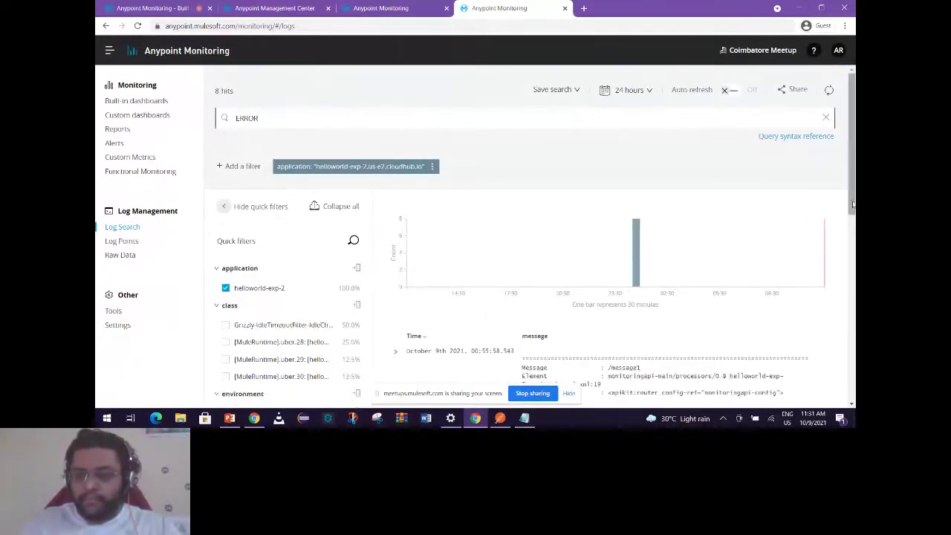
scroll(853, 204, down, 2)
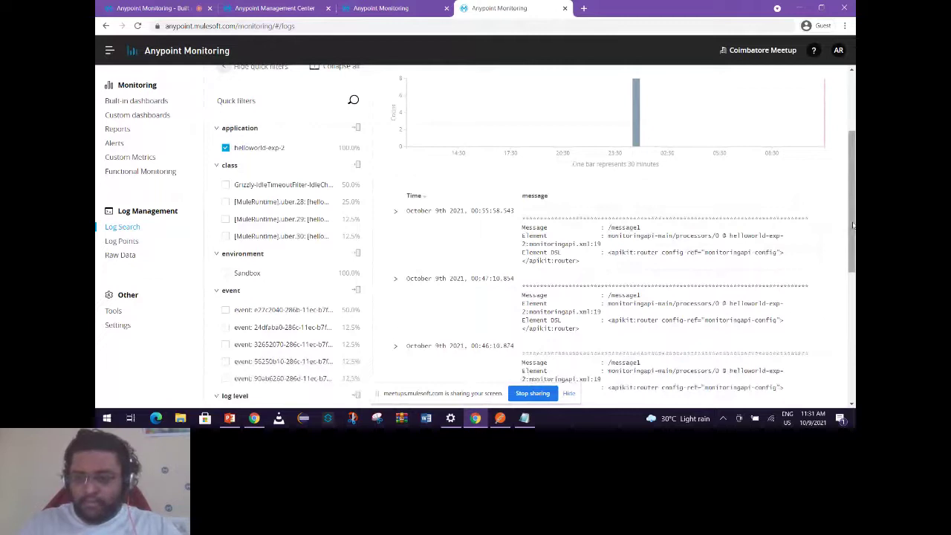
scroll(328, 117, up, 2)
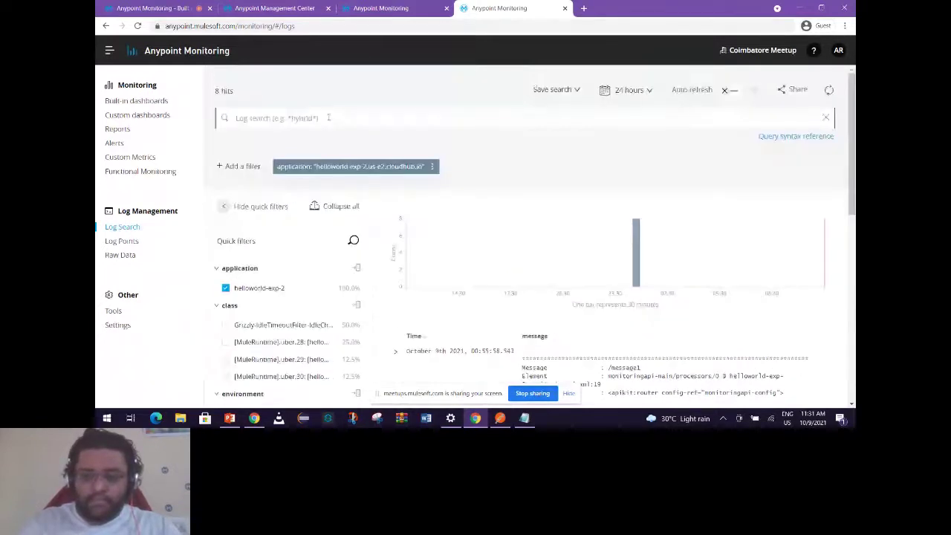
Search the logs for TIMEOUT, review the 3 HTTP POST timeout hits, then go to Log Points.
click(328, 117)
text(IMEOUT)
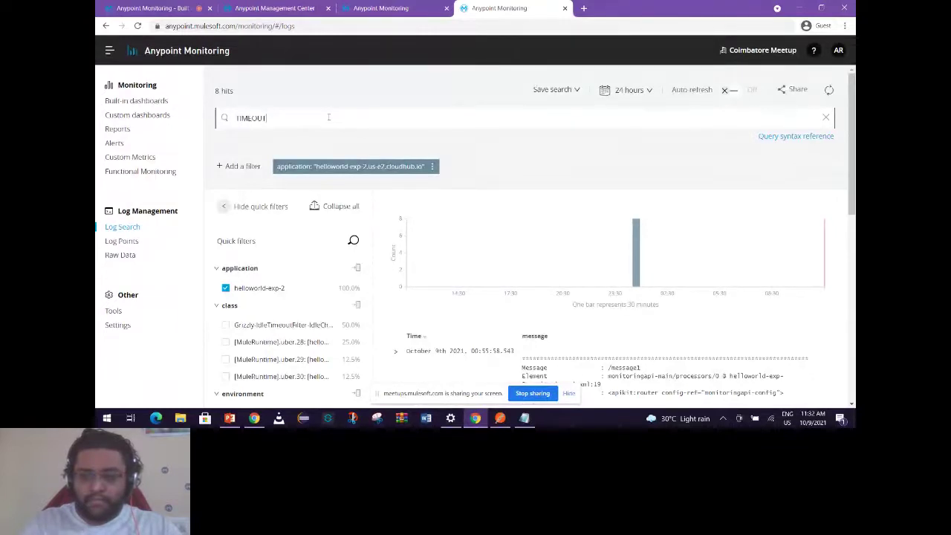
key(Return)
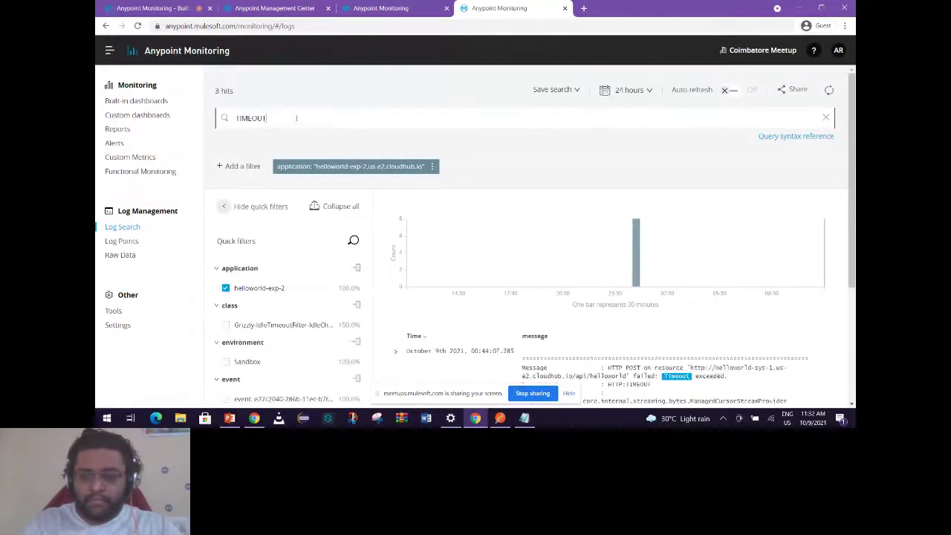
triple_click(231, 90)
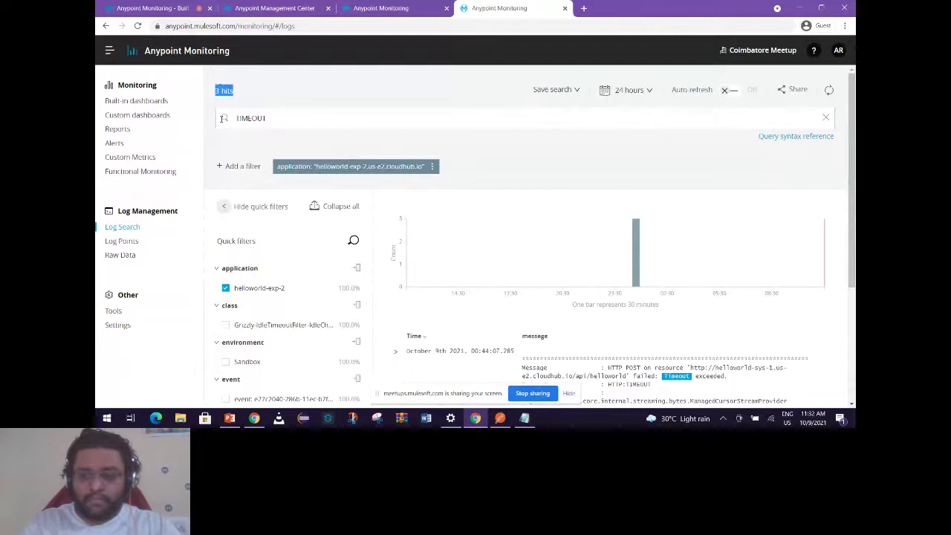
drag(848, 243, 854, 255)
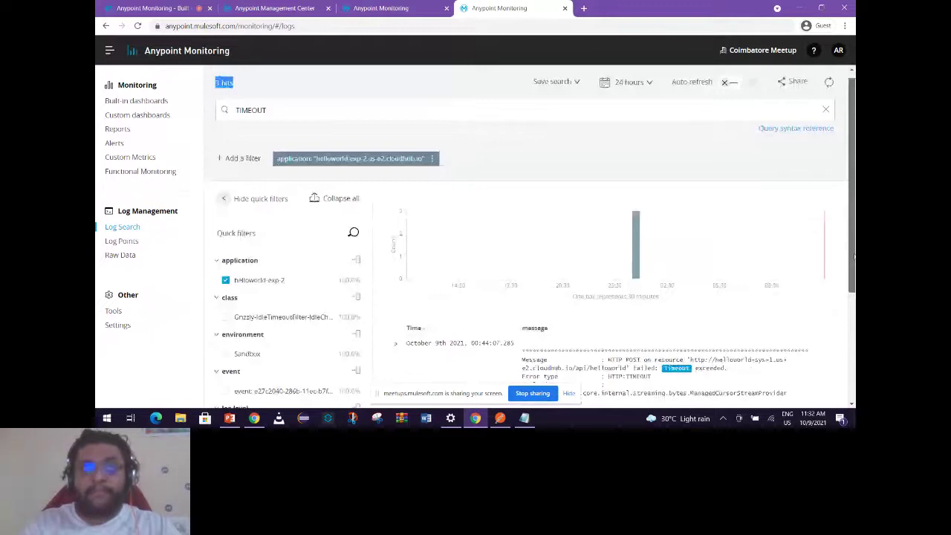
scroll(664, 271, down, 3)
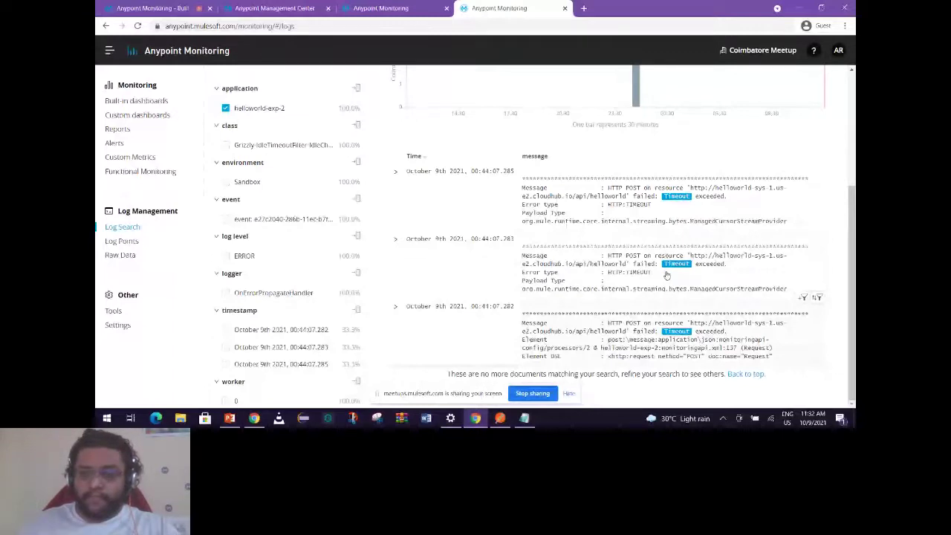
scroll(126, 245, up, 5)
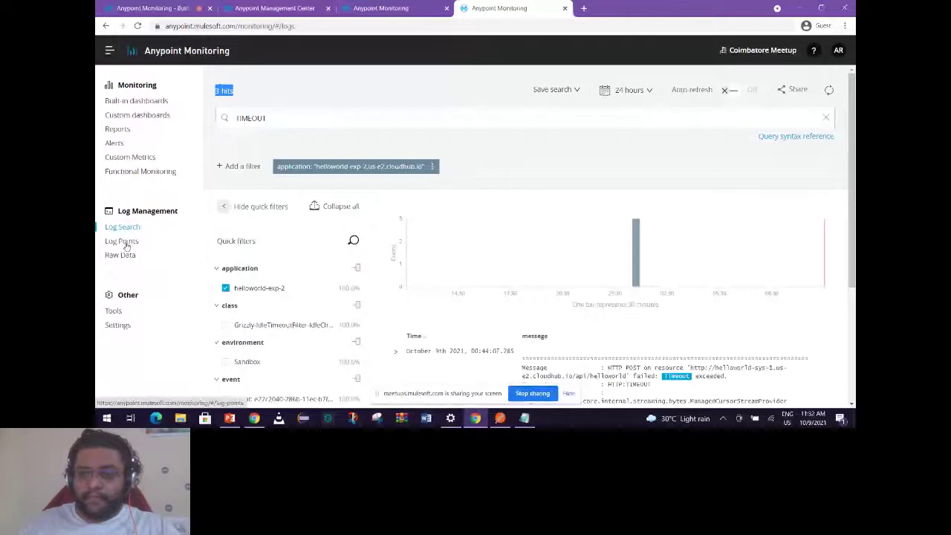
click(125, 242)
Choose Sandbox for log points after confirming helloworld-exp-2's logging level remains INFO.
click(466, 187)
click(395, 221)
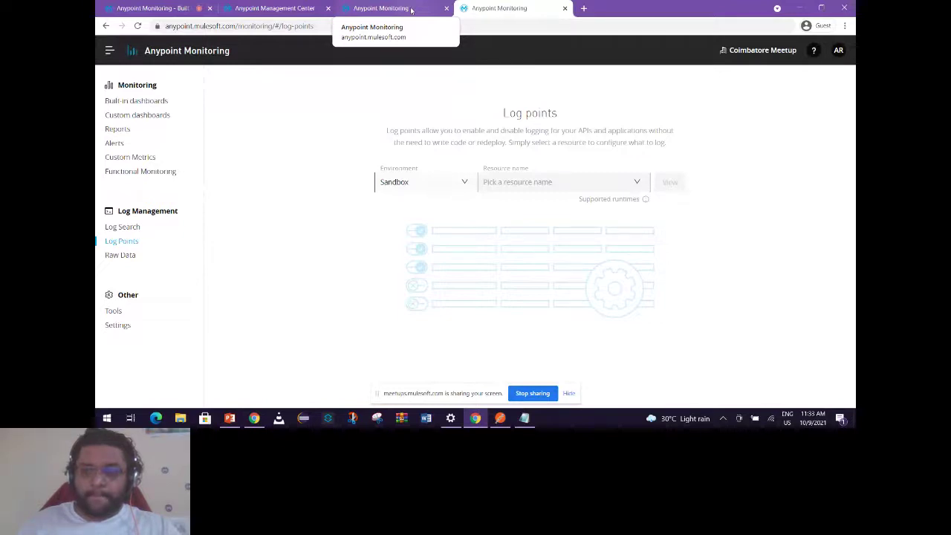
click(410, 10)
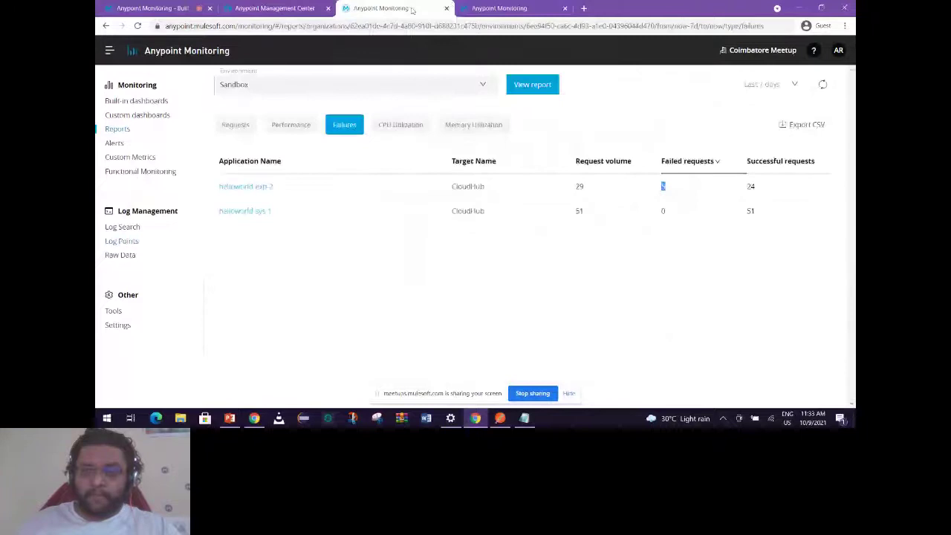
click(275, 8)
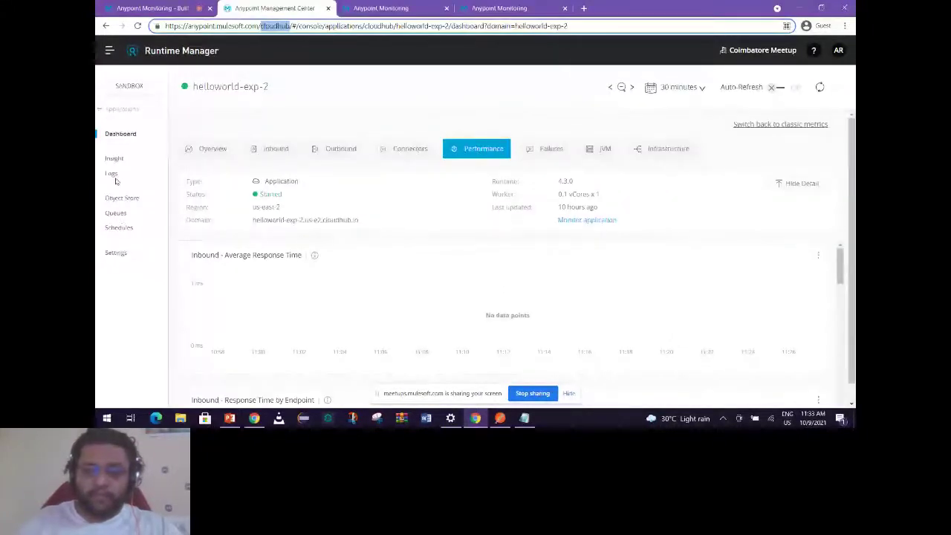
click(116, 253)
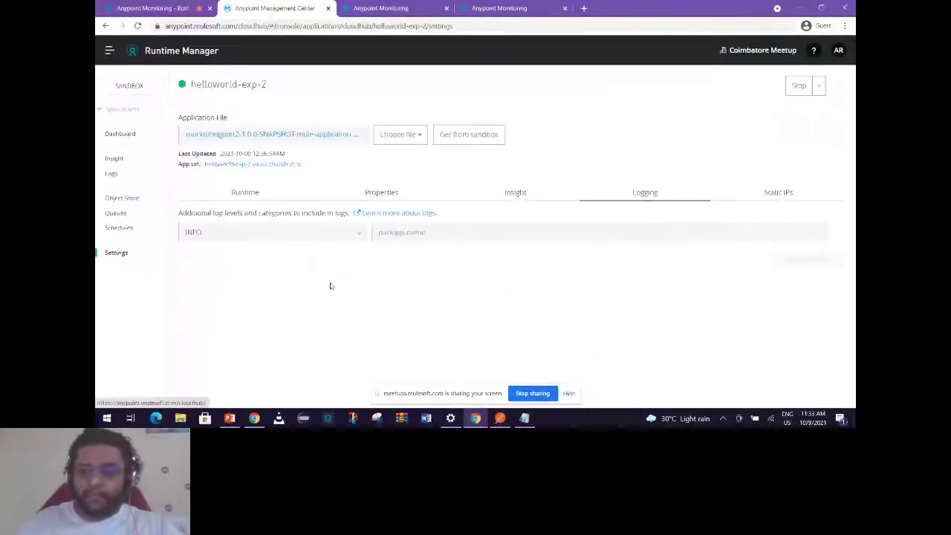
click(332, 235)
click(631, 279)
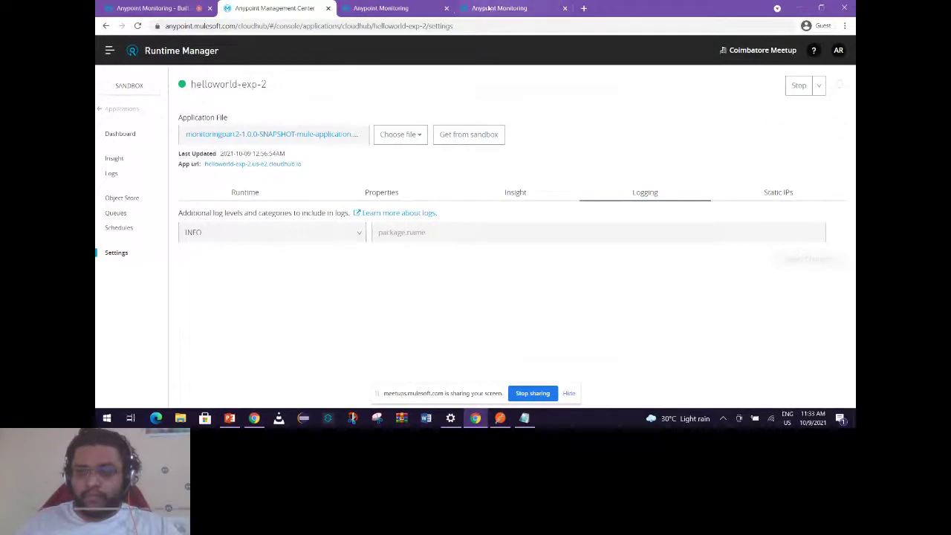
click(511, 8)
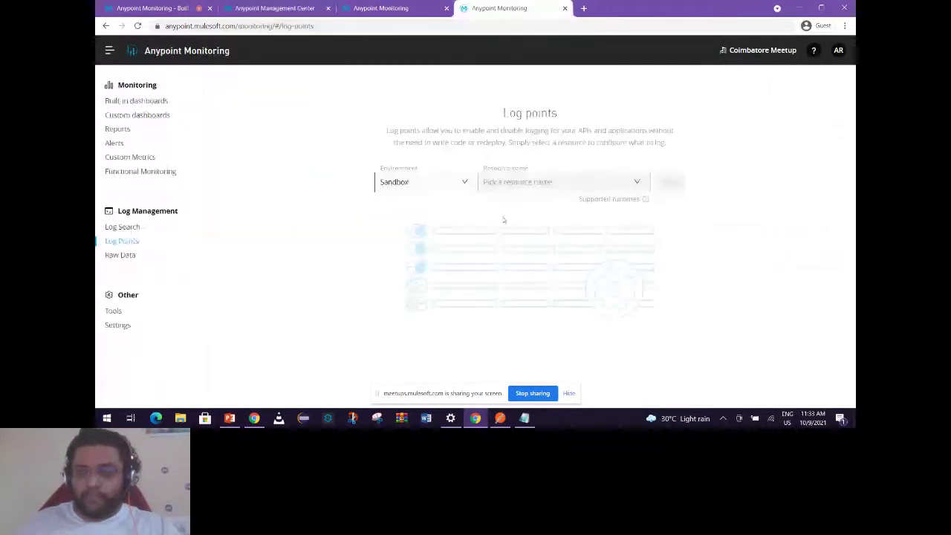
Load the log points for helloworld-exp-2 as the selected resource.
click(569, 185)
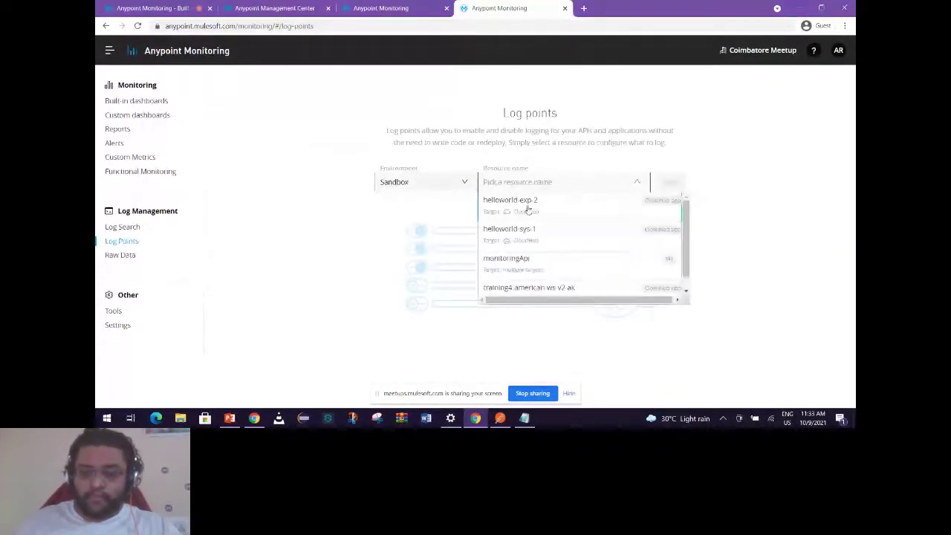
click(526, 208)
click(670, 182)
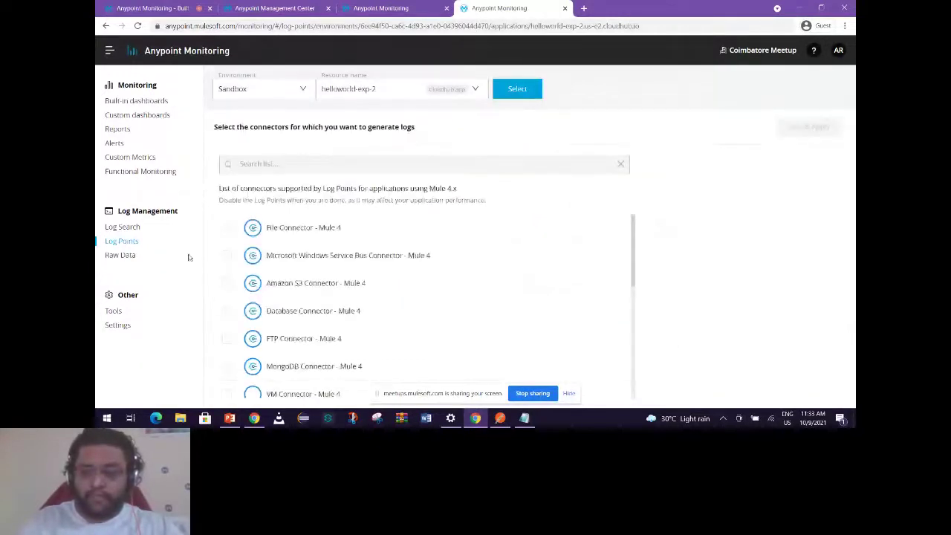
scroll(359, 319, down, 3)
scroll(362, 306, up, 3)
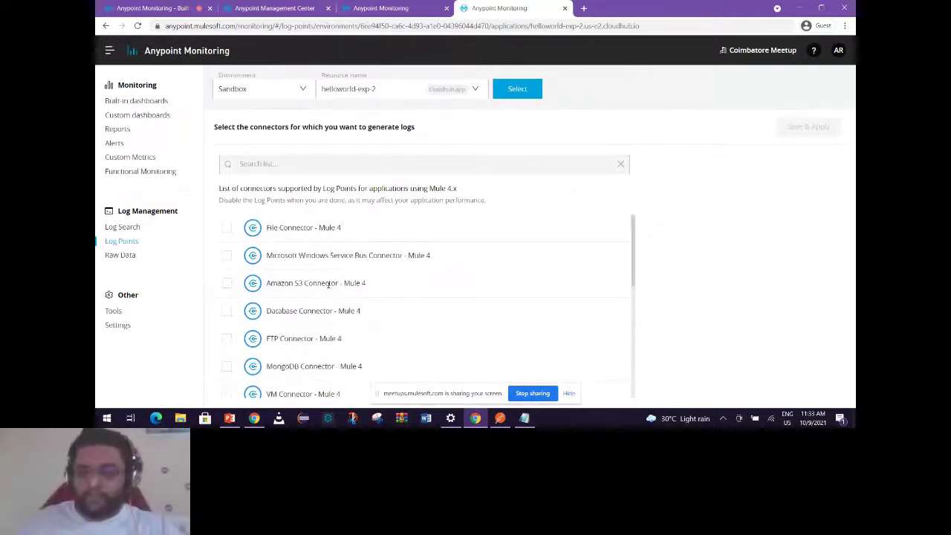
scroll(465, 332, down, 1)
scroll(465, 333, down, 3)
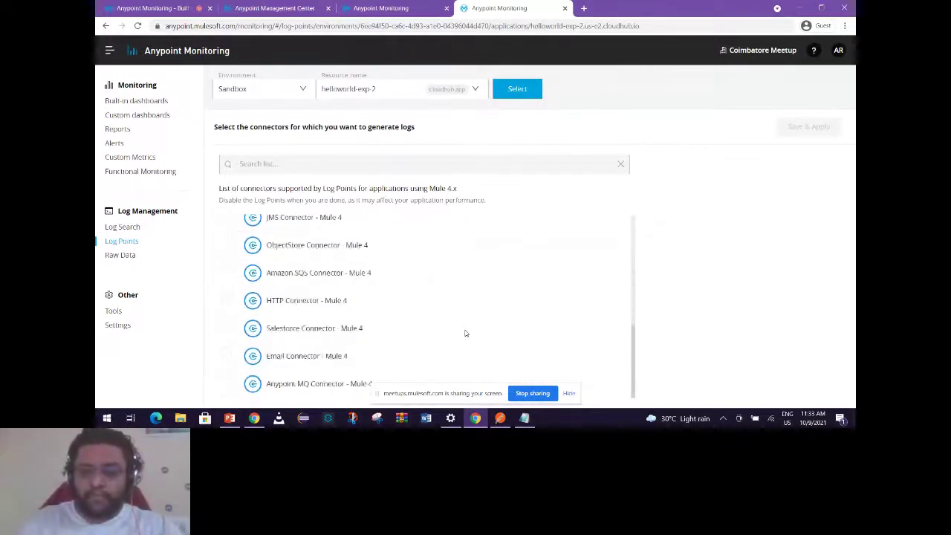
Enable the HTTP Connector log point at DEBUG level and save & apply it.
click(228, 303)
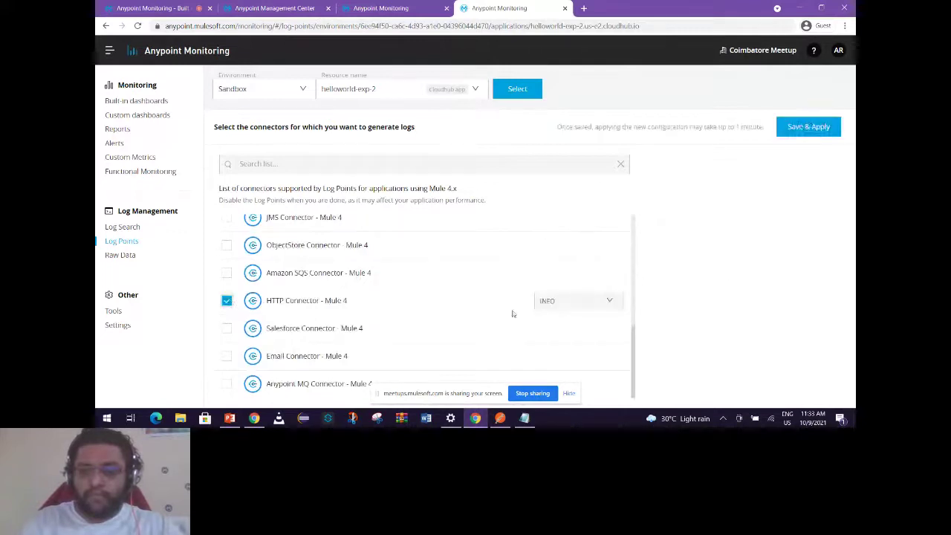
click(602, 306)
click(565, 329)
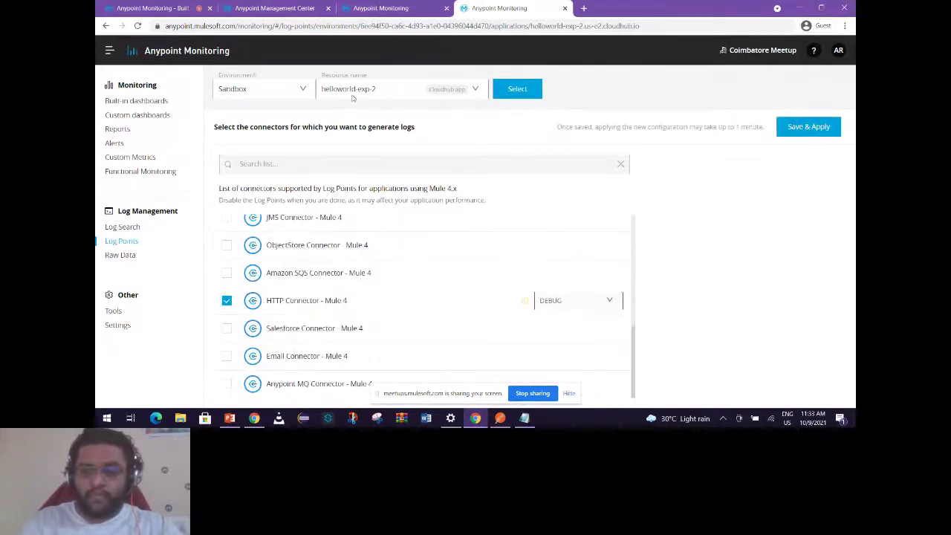
click(808, 127)
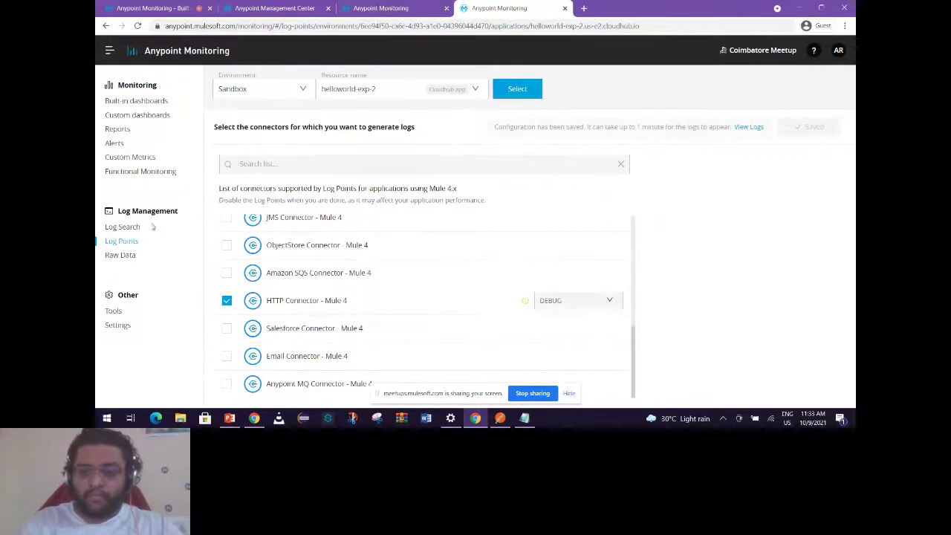
click(122, 226)
Review helloworld-exp-2's Runtime and Logging settings in Runtime Manager, with three DEBUG HTTP categories.
key(ctrl+Page_Up)
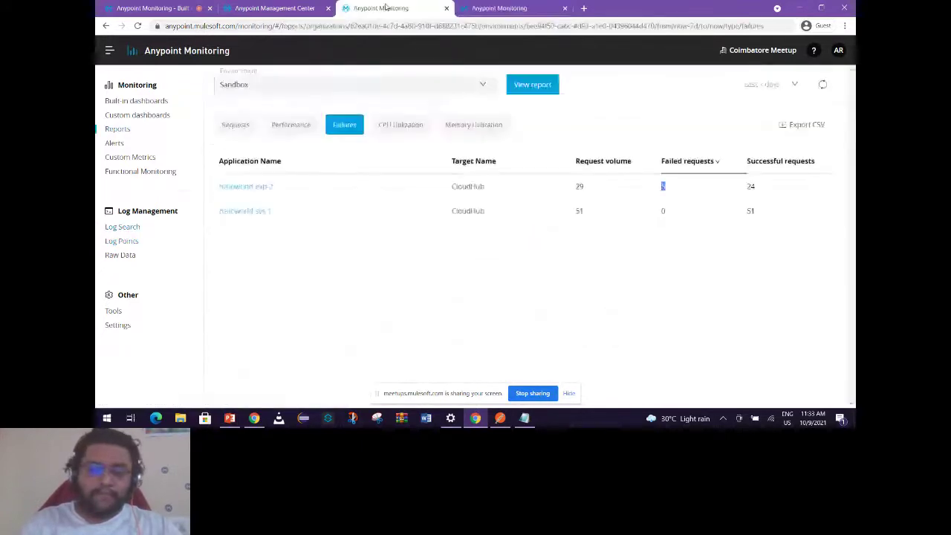
key(ctrl+Page_Up)
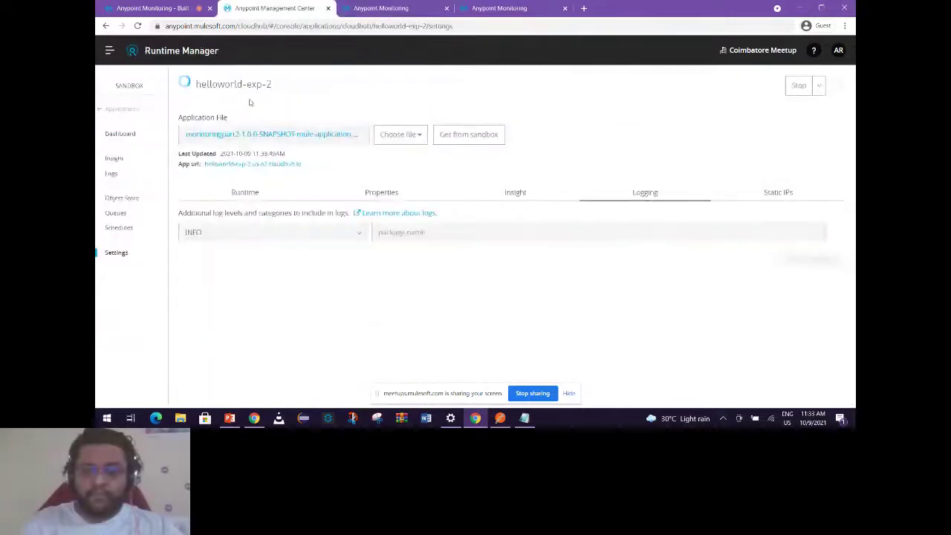
click(244, 192)
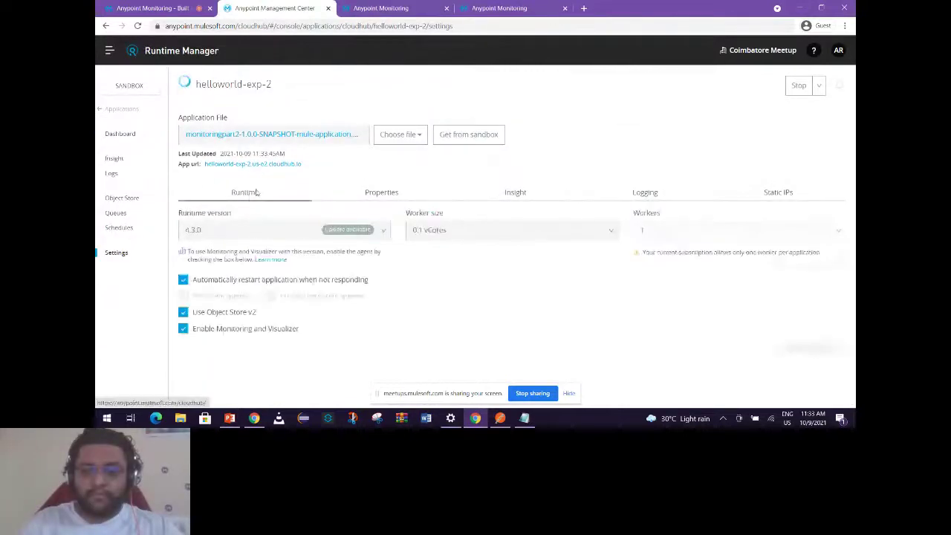
click(641, 193)
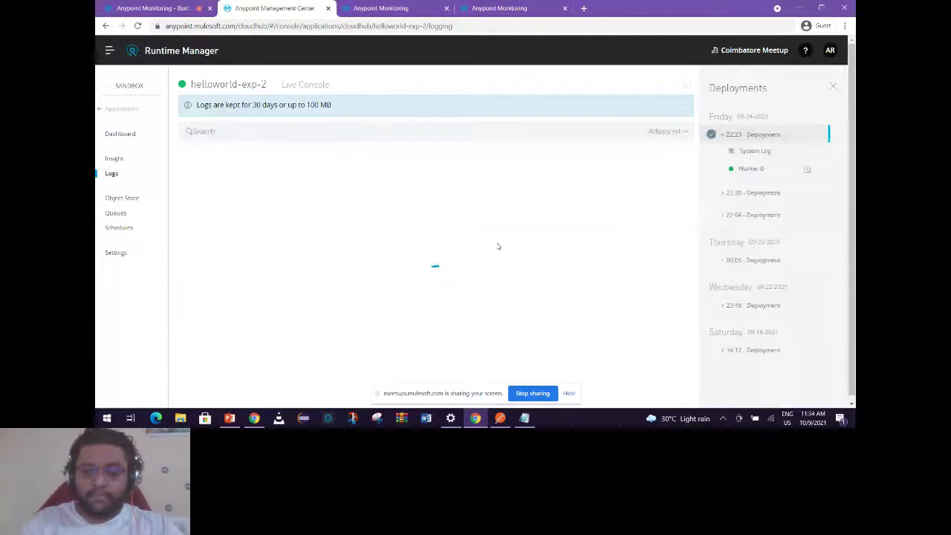
Return to the logging settings, then move to the Anypoint Monitoring Log Search tab.
key(alt+Left)
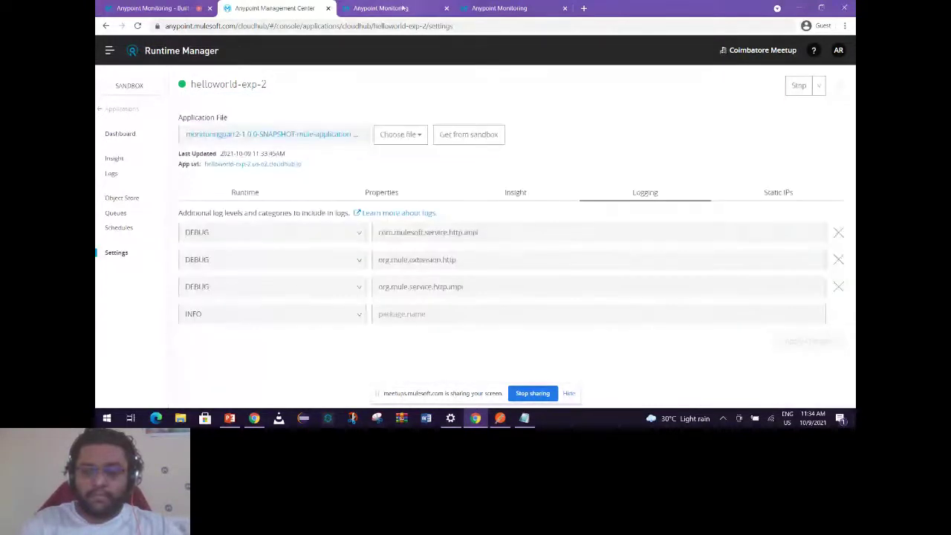
click(402, 8)
click(487, 8)
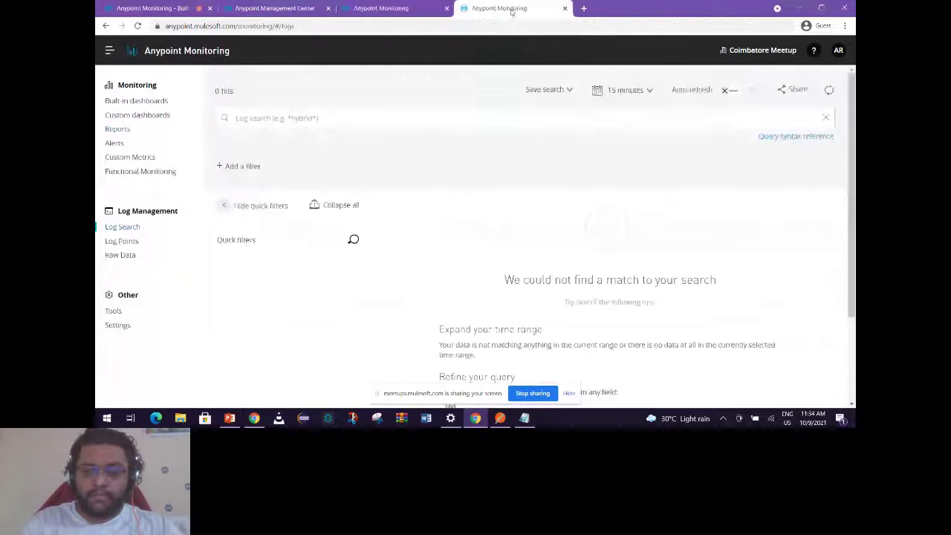
Untick the DEBUG HTTP Connector log point for helloworld-exp-2 and save & apply.
click(125, 243)
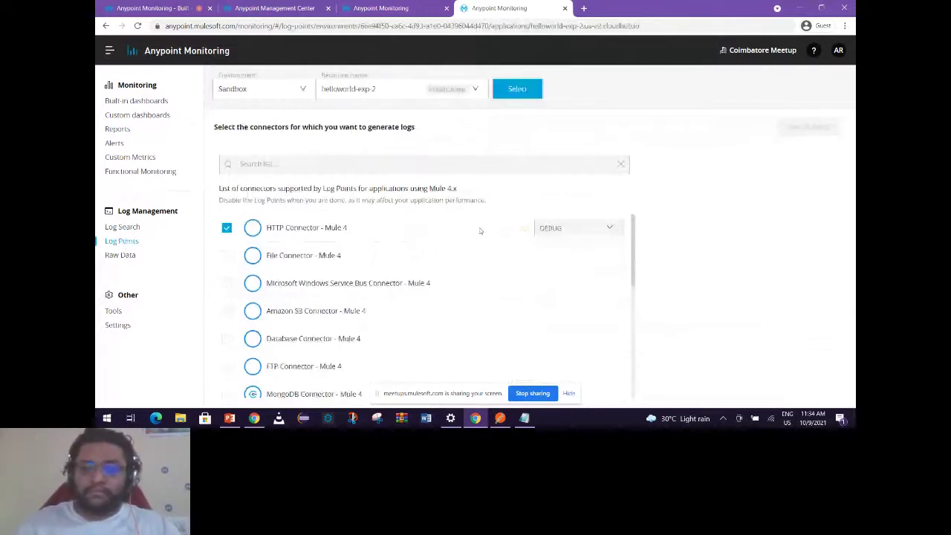
click(572, 228)
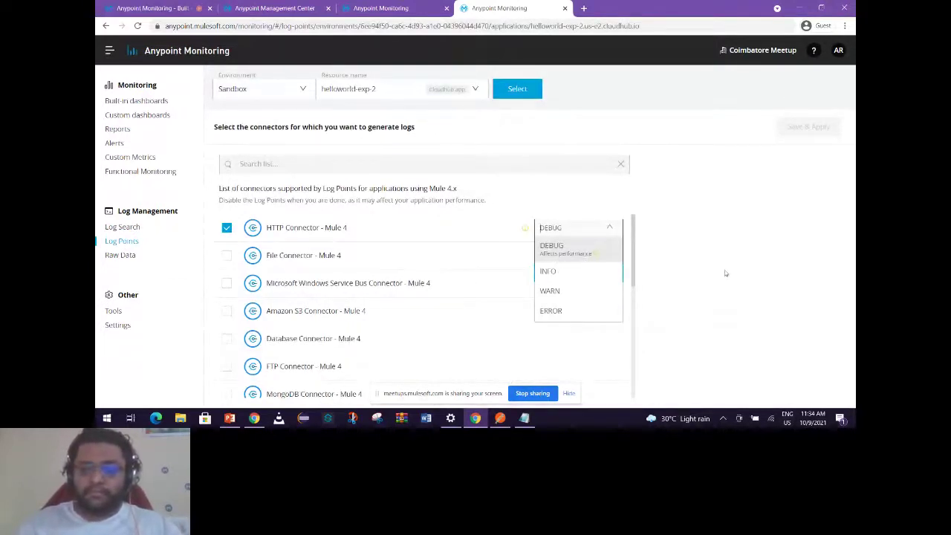
click(609, 227)
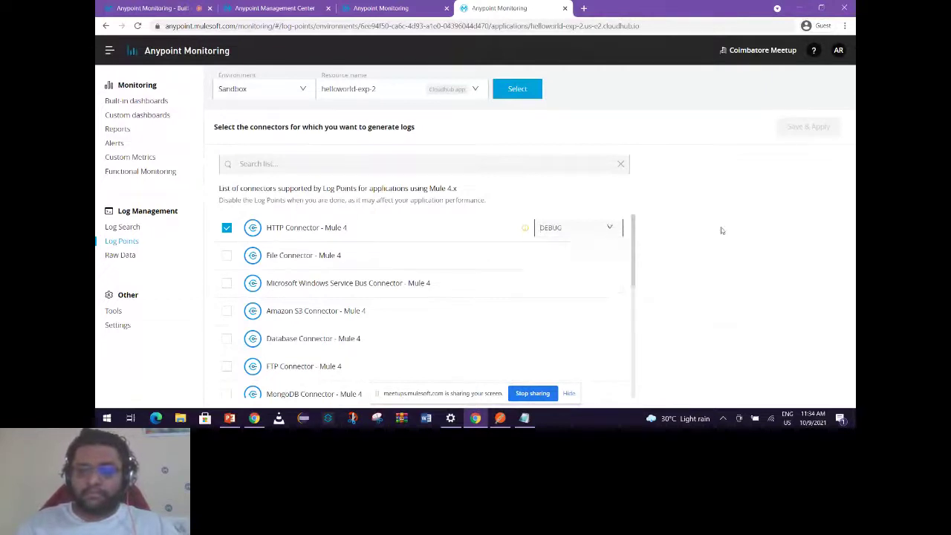
click(226, 227)
click(808, 126)
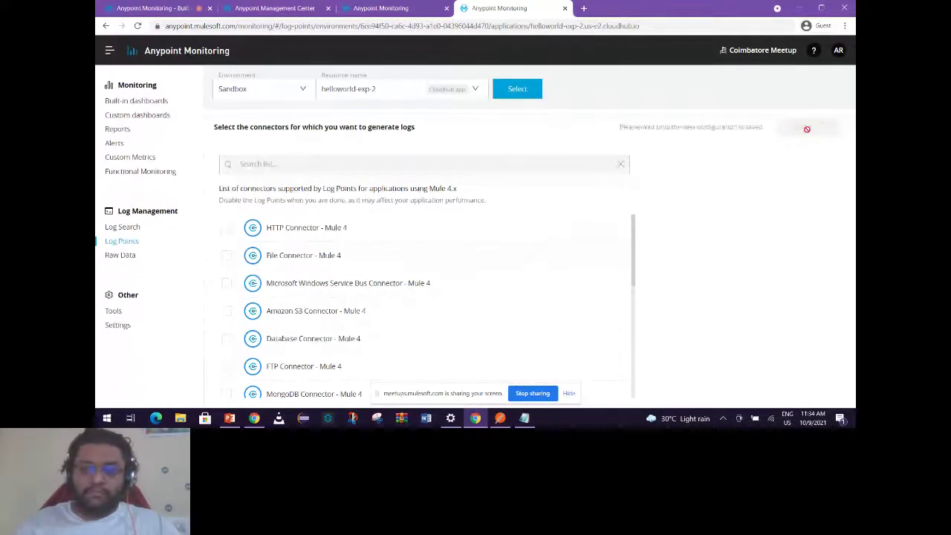
scroll(510, 293, down, 5)
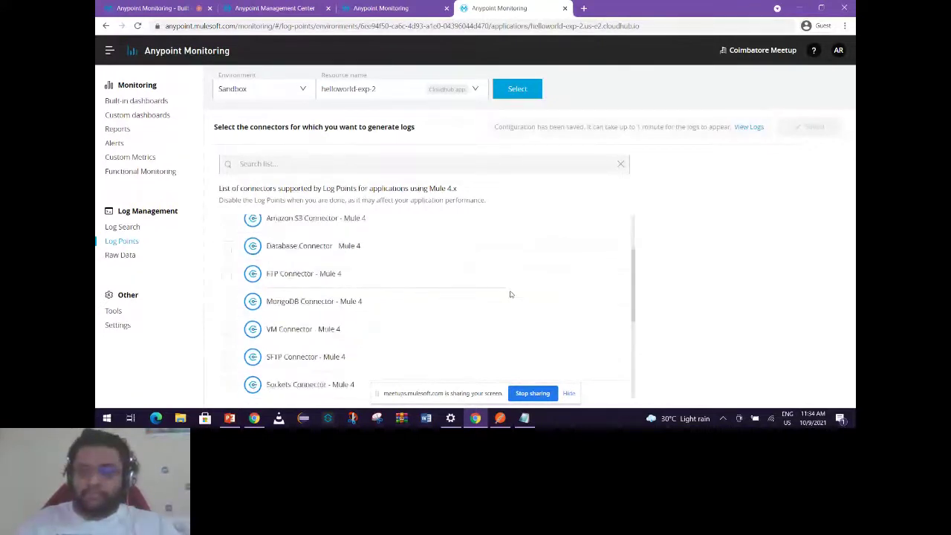
scroll(510, 279, up, 5)
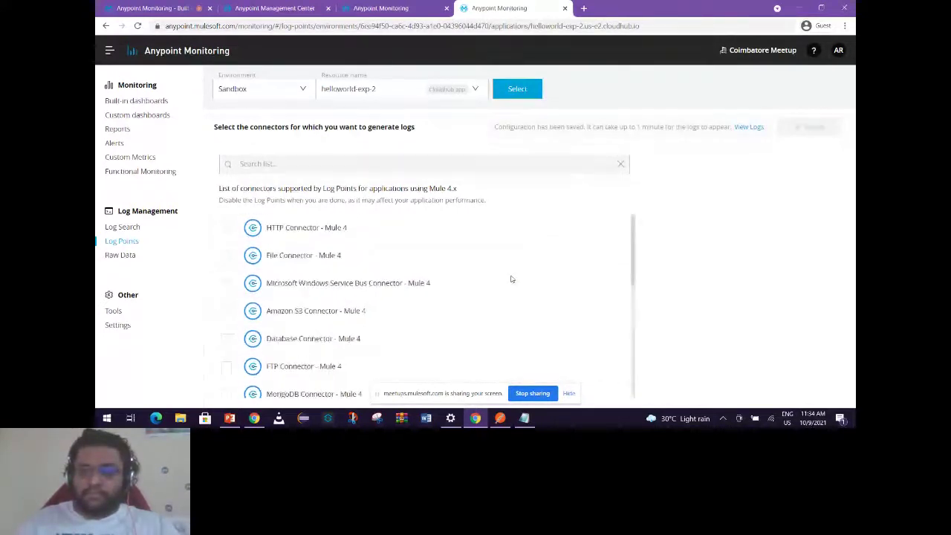
Show Raw Data log files for helloworld-exp-2 in the Sandbox environment.
click(120, 255)
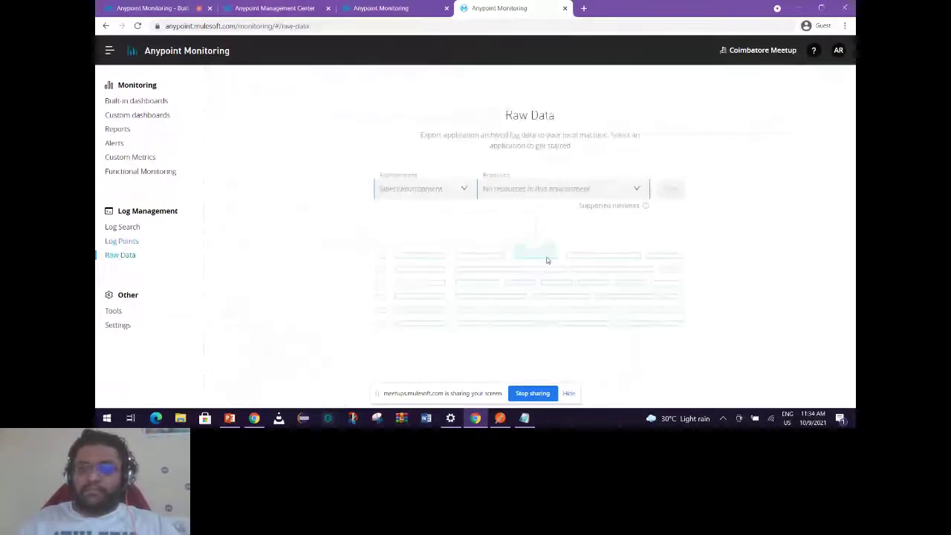
click(452, 190)
click(441, 231)
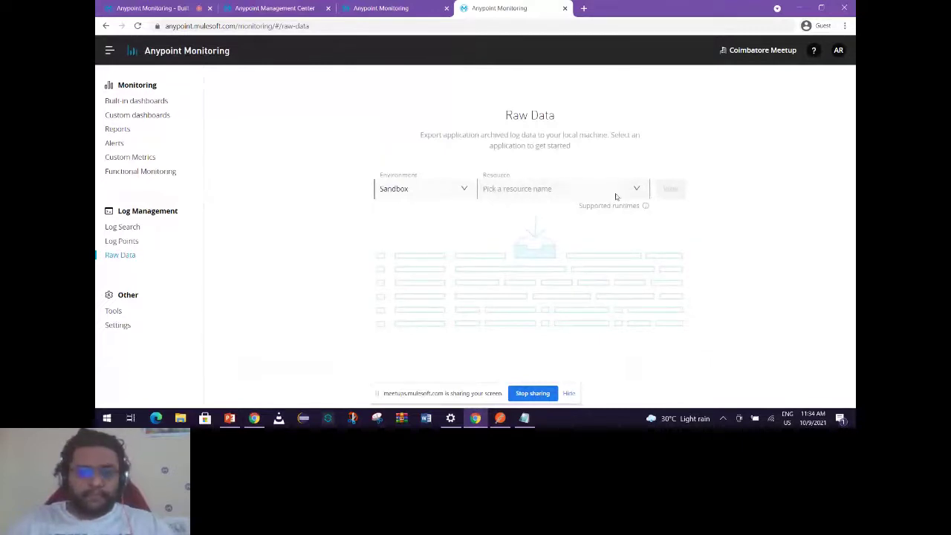
click(633, 191)
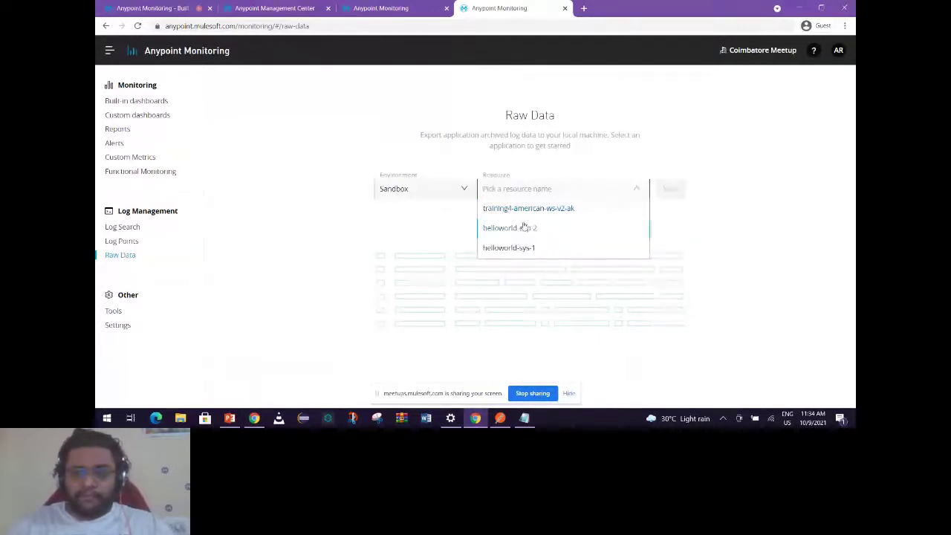
click(525, 225)
click(668, 190)
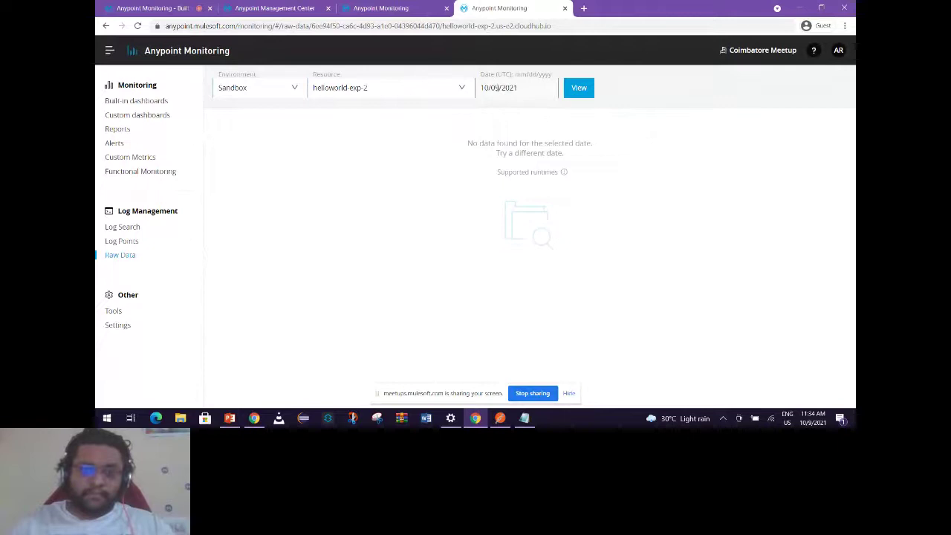
Change the date to 10/08/2021 and download one of its Worker 0 log files.
key(BackSpace)
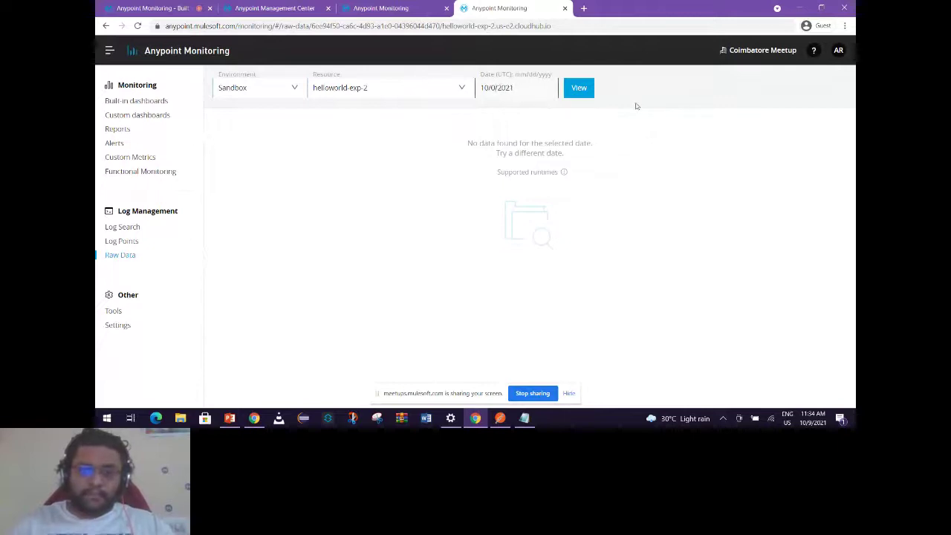
text(8)
key(Return)
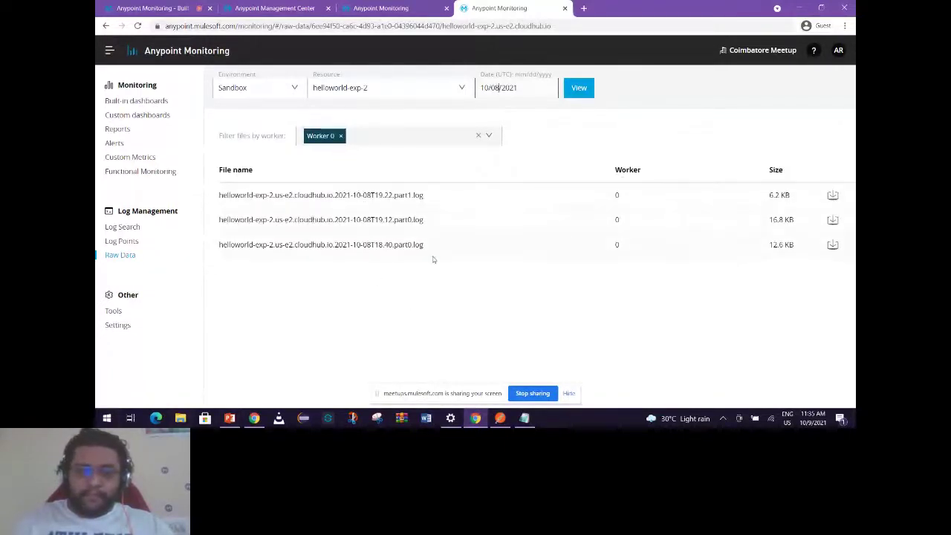
click(832, 195)
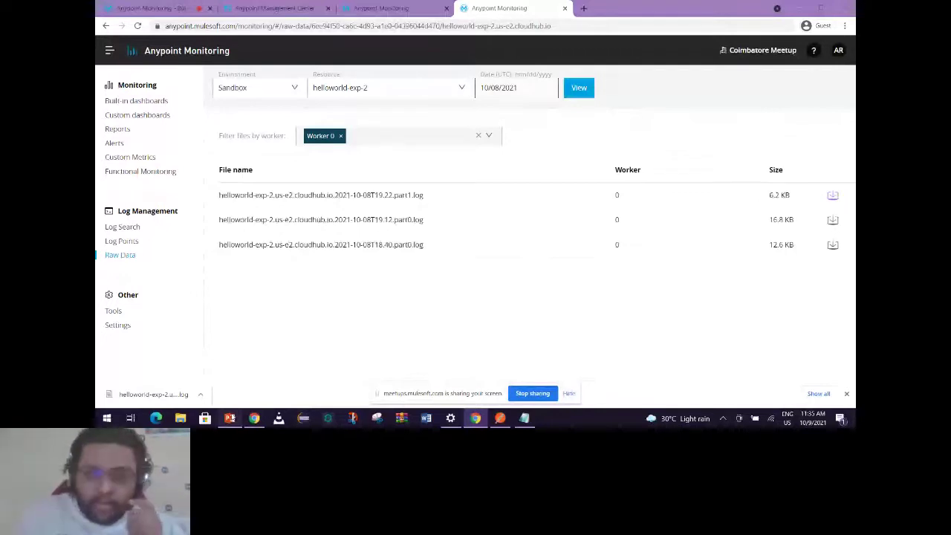
key(alt+Tab)
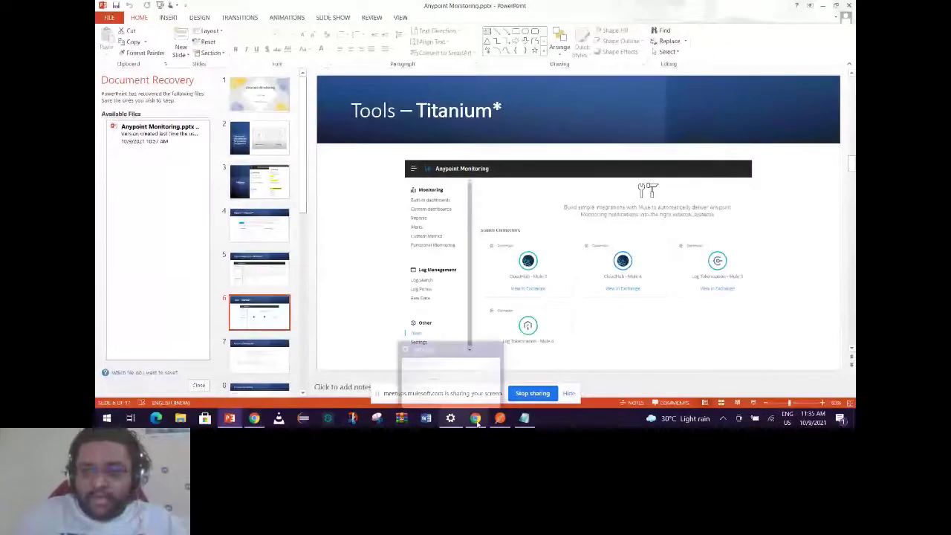
mouse_move(476, 420)
click(497, 385)
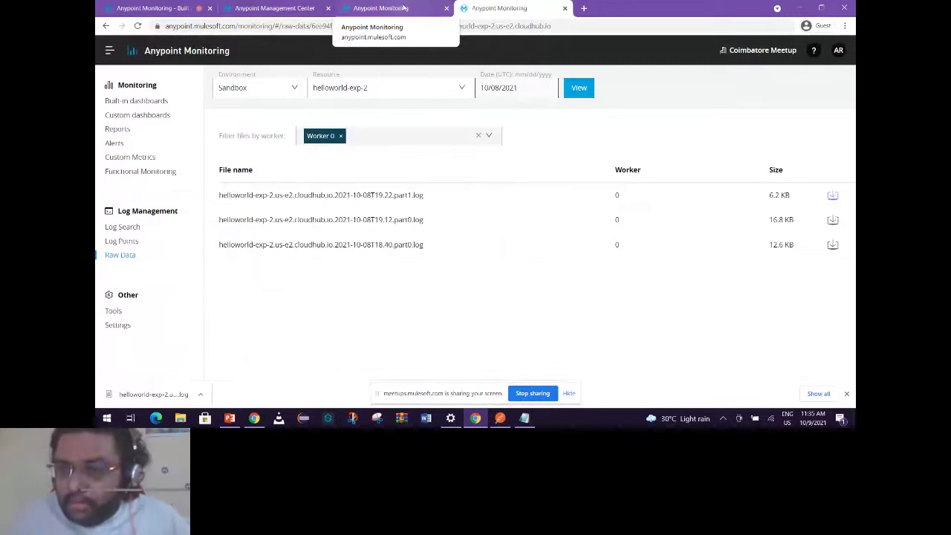
click(404, 8)
click(481, 8)
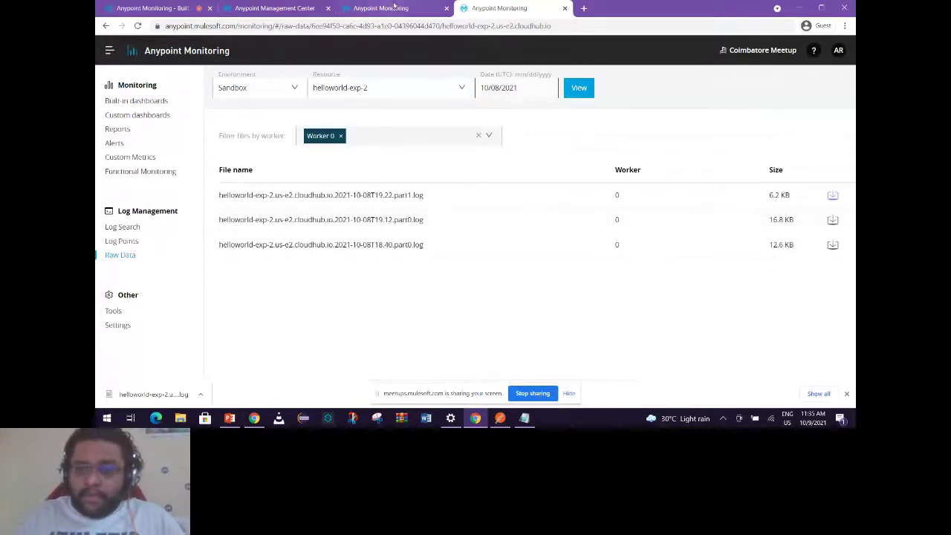
click(394, 6)
click(499, 8)
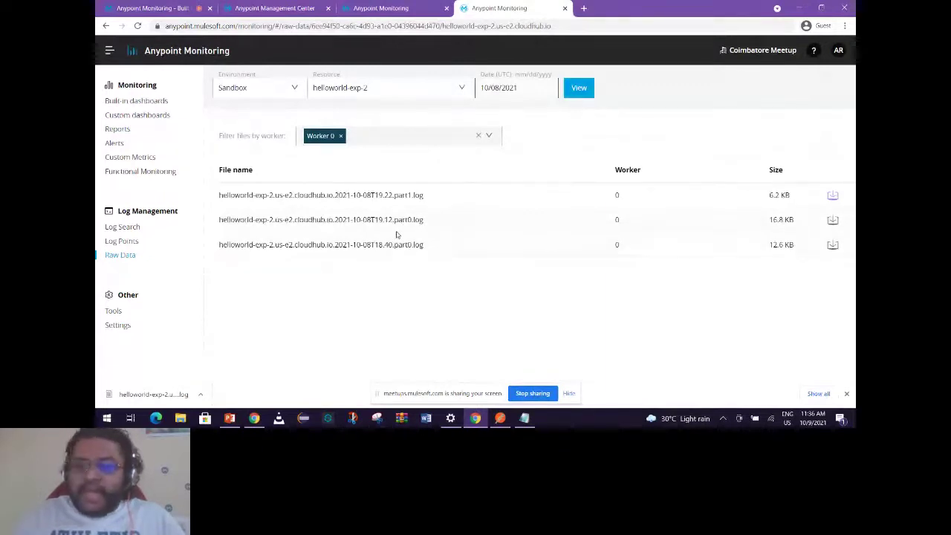
Open Log Search, then pass through the Failures report tab to helloworld-exp-2's Runtime Manager Logs page.
click(123, 227)
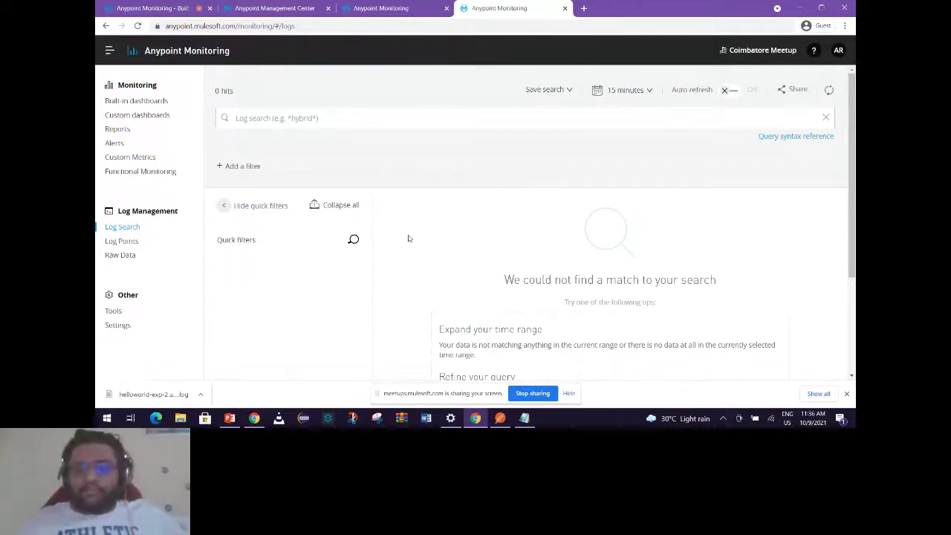
click(380, 9)
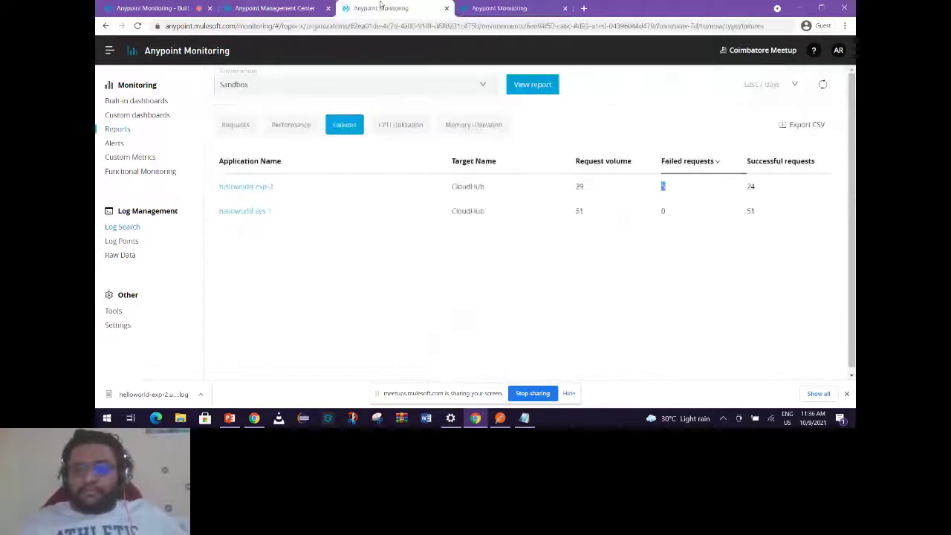
click(282, 8)
click(111, 174)
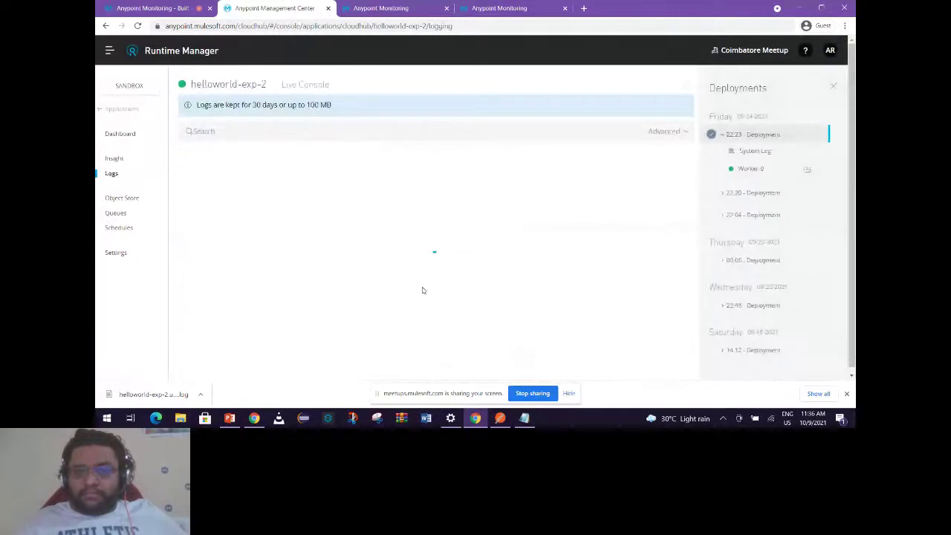
drag(210, 352, 328, 355)
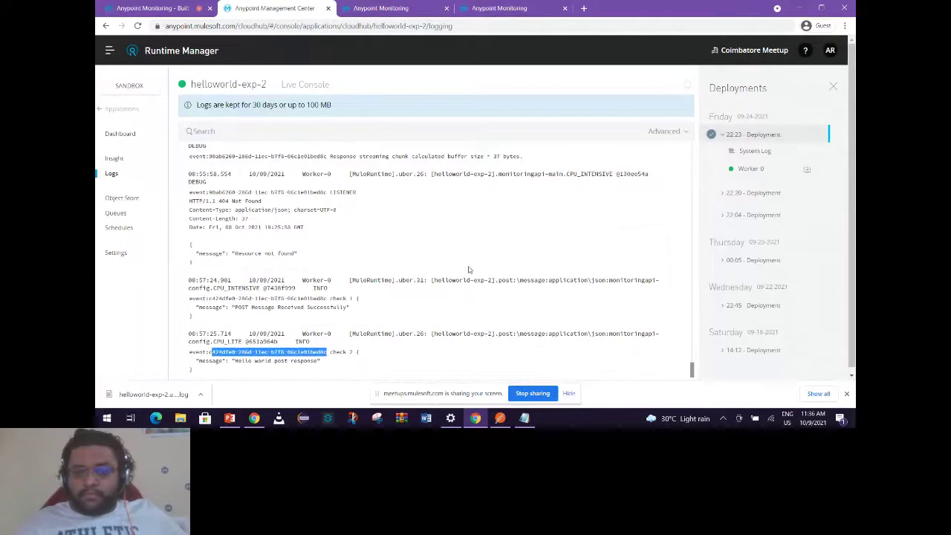
scroll(468, 270, up, 1)
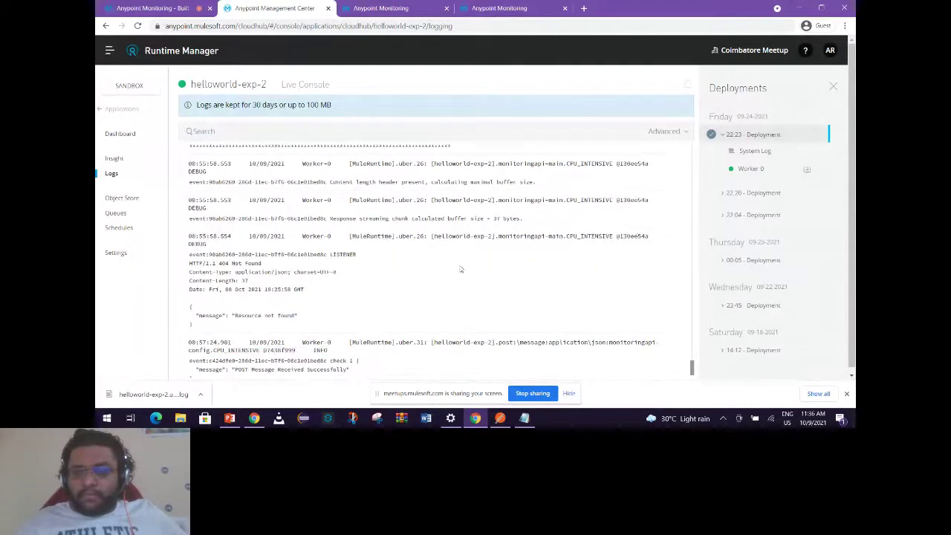
scroll(458, 273, down, 1)
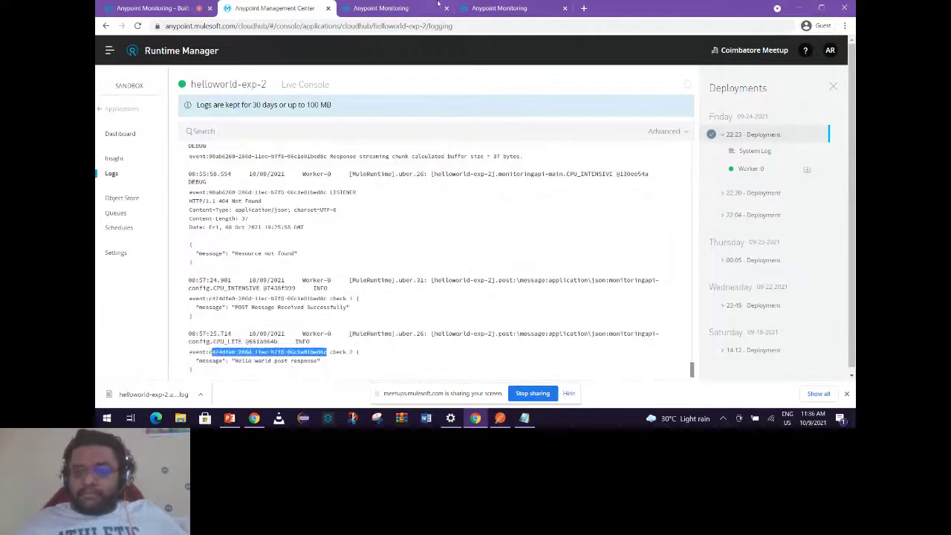
click(406, 8)
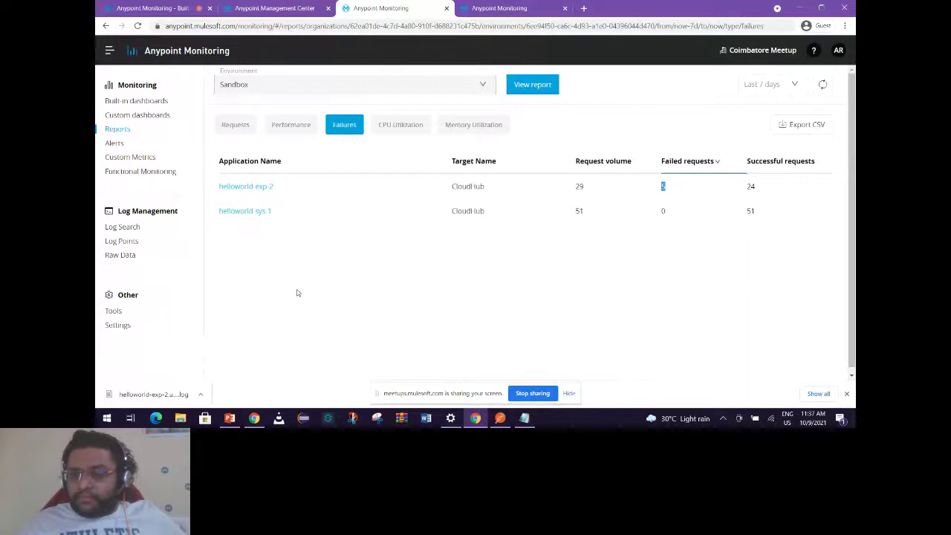
click(666, 212)
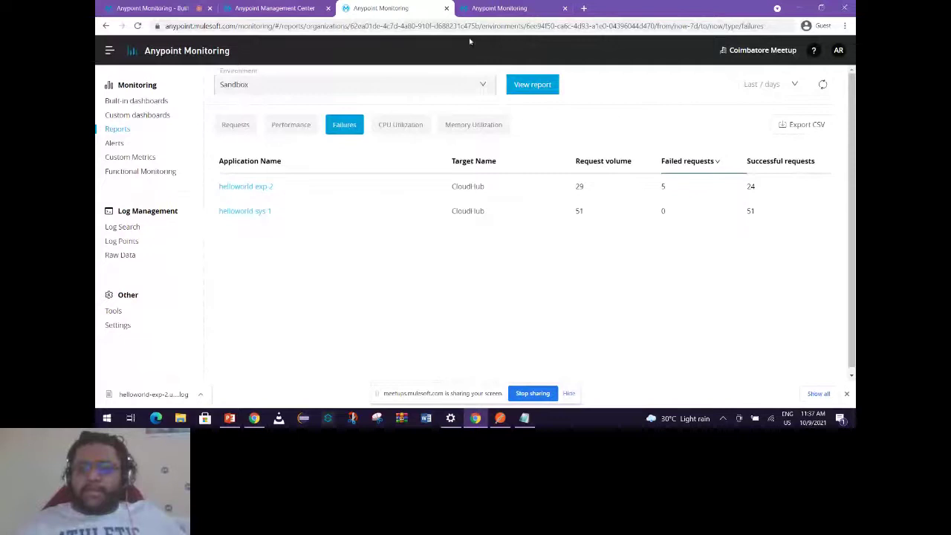
Add a DEBUG-level log category on helloworld-exp-2's Logging tab, with the package name field focused.
click(295, 8)
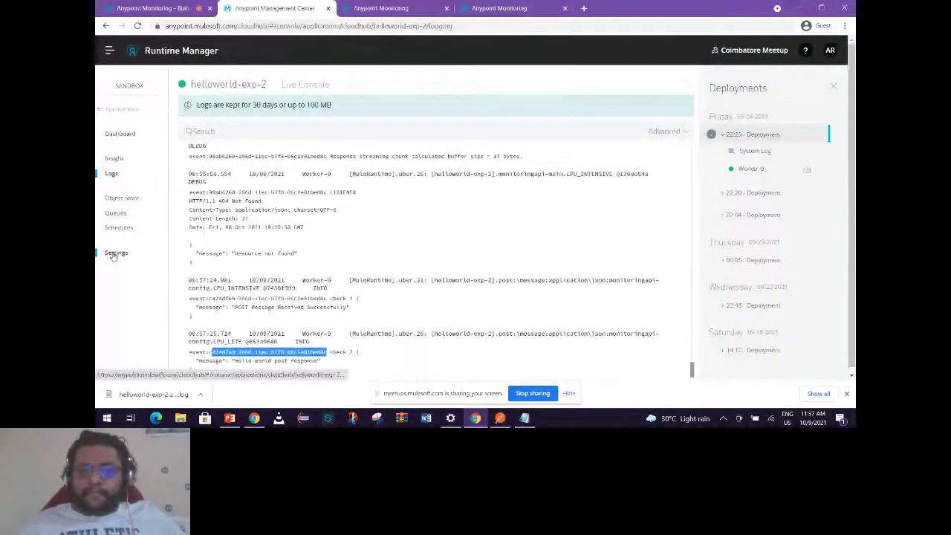
click(115, 254)
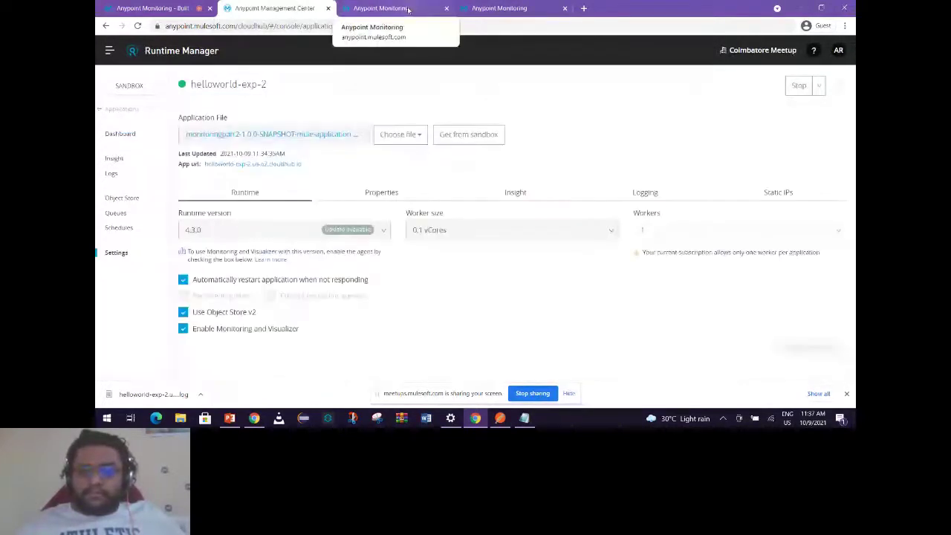
click(619, 202)
click(353, 234)
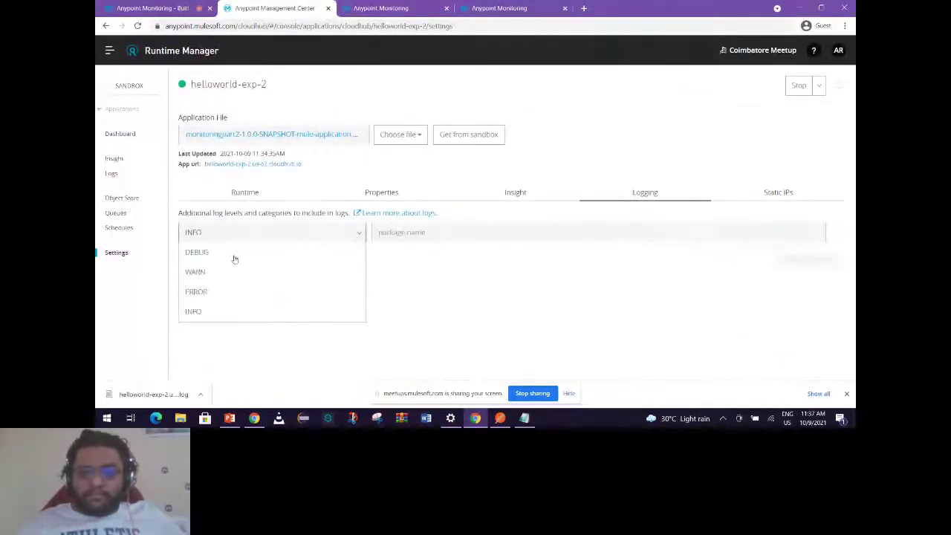
click(197, 253)
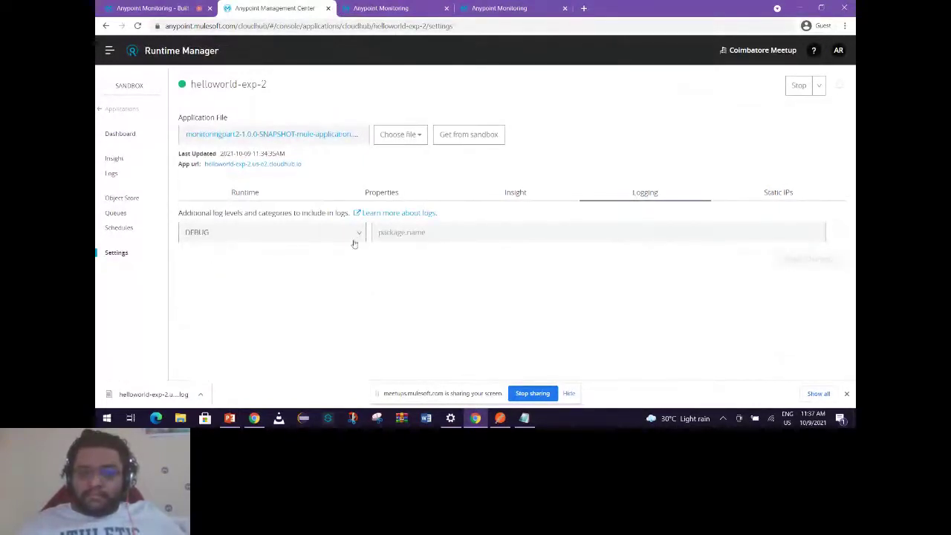
click(425, 231)
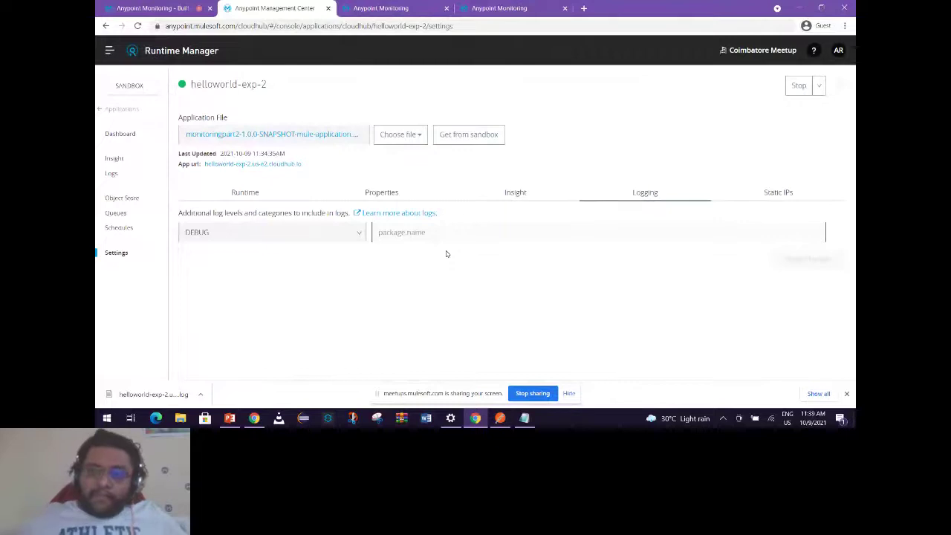
Turn on the HTTP Connector - Mule 4 log point at INFO, then view the Failures report.
click(499, 8)
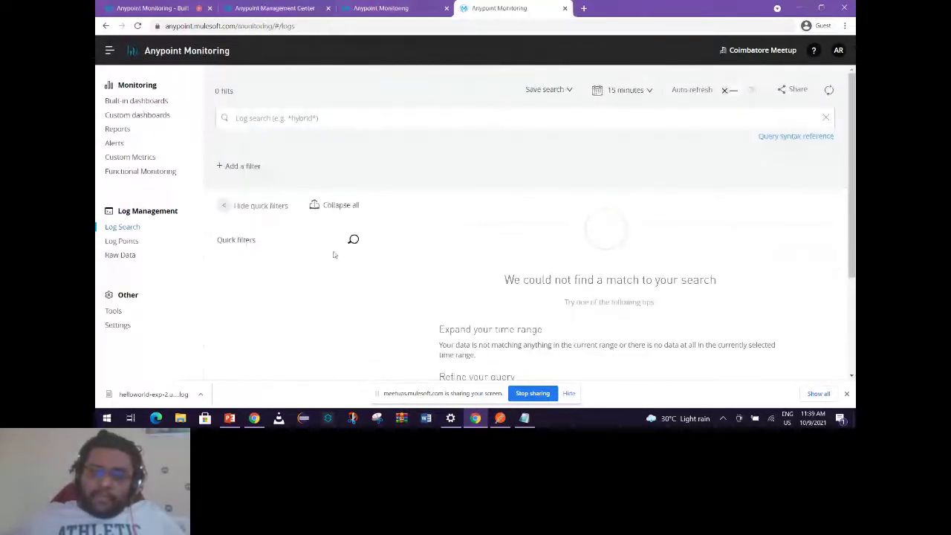
click(133, 241)
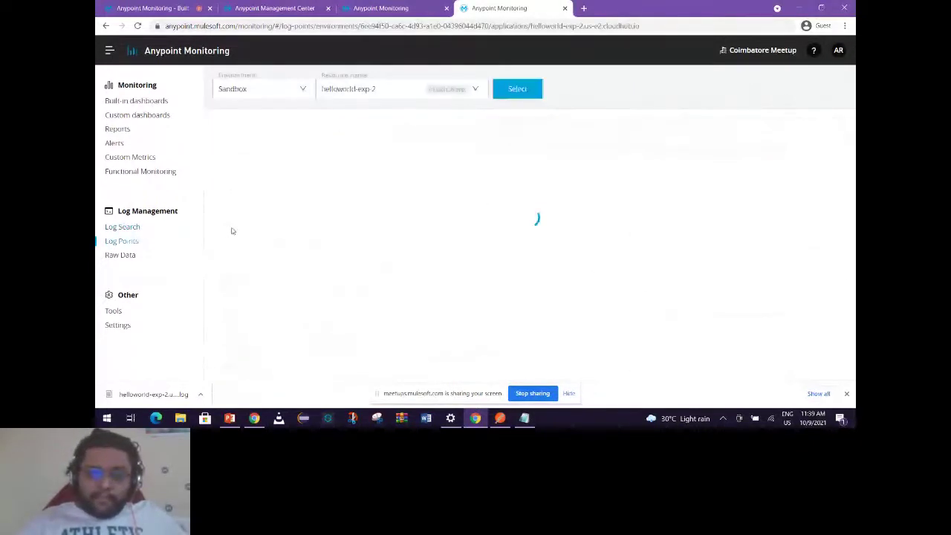
scroll(294, 268, down, 5)
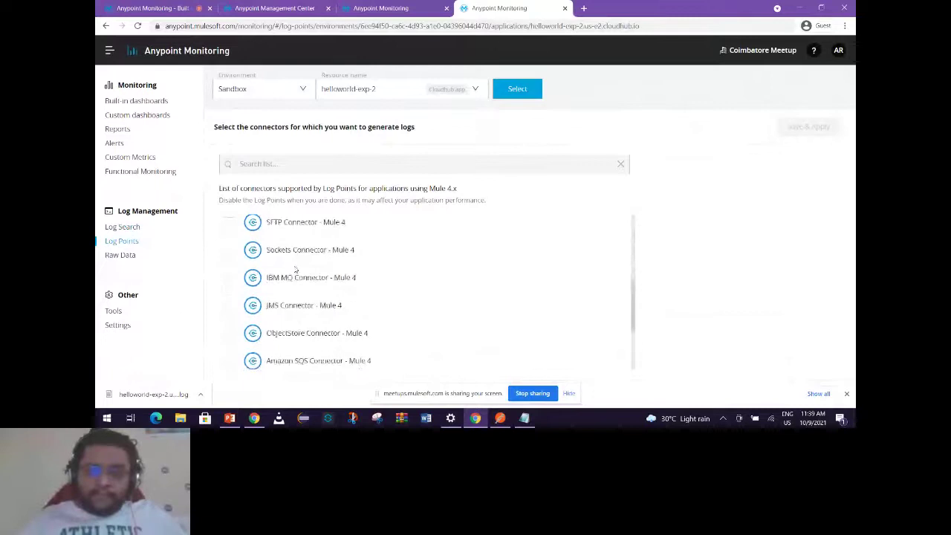
scroll(294, 261, down, 5)
click(227, 272)
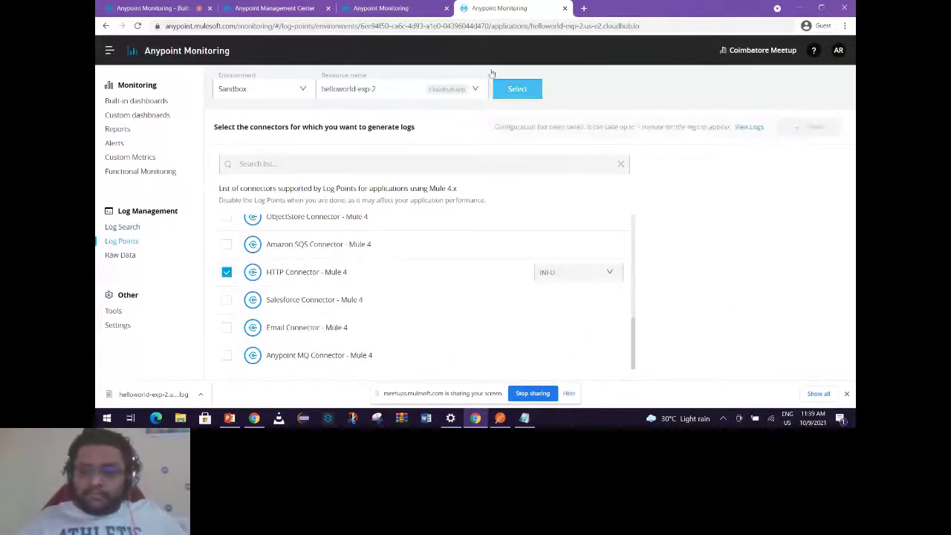
click(379, 7)
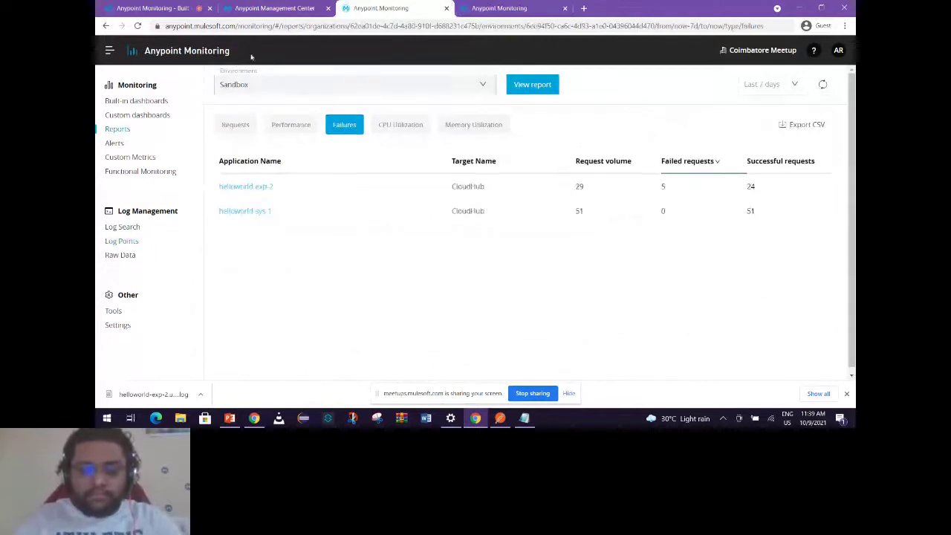
Select the com.mulesoft.service.http.impl package name on helloworld-exp-2's Logging tab and return to the meetup page.
click(271, 8)
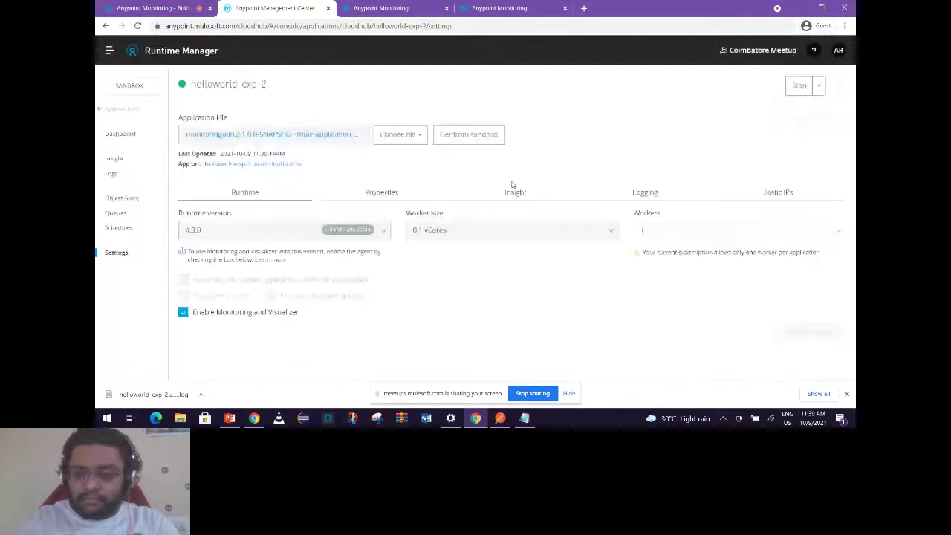
click(648, 193)
drag(489, 233, 375, 232)
key(ctrl+c)
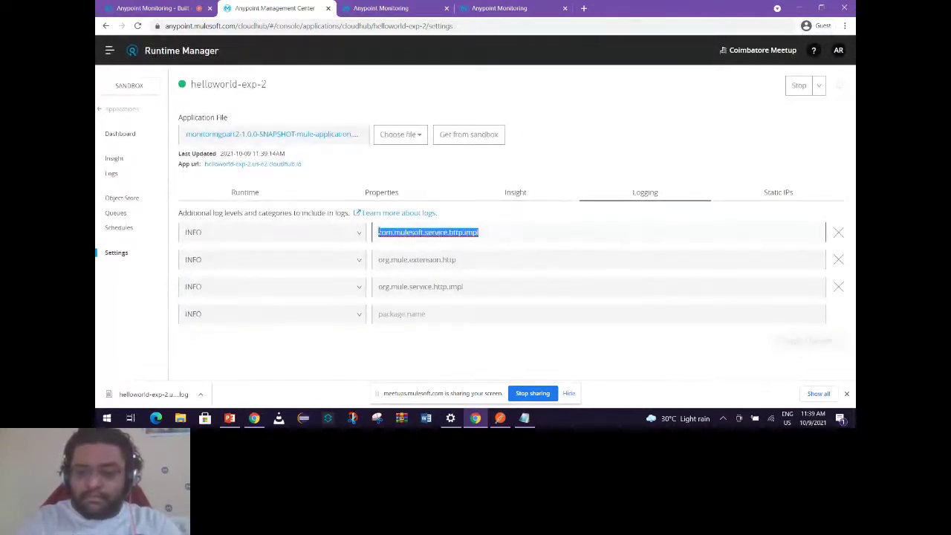
click(162, 8)
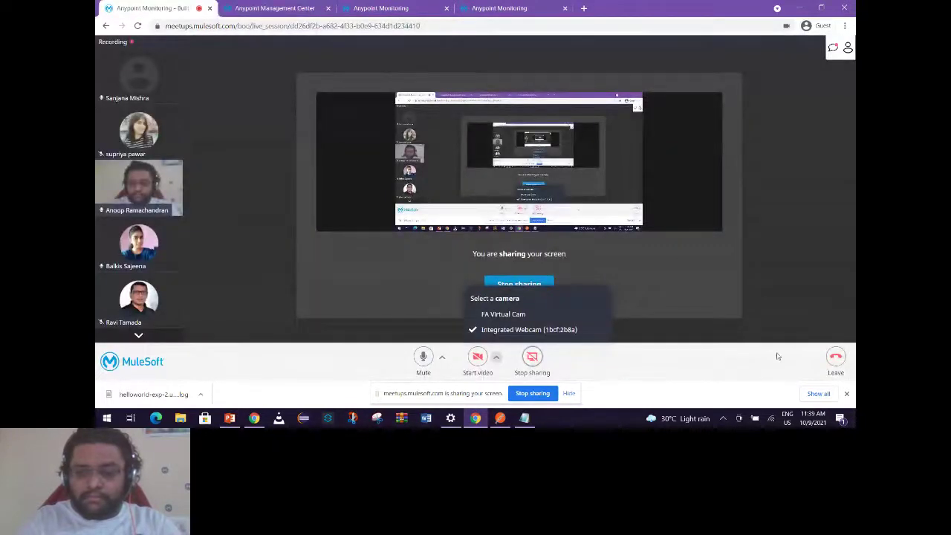
Paste com.mulesoft.service.http.impl into the meeting chat and select the org.mule.extension.http package name.
click(833, 48)
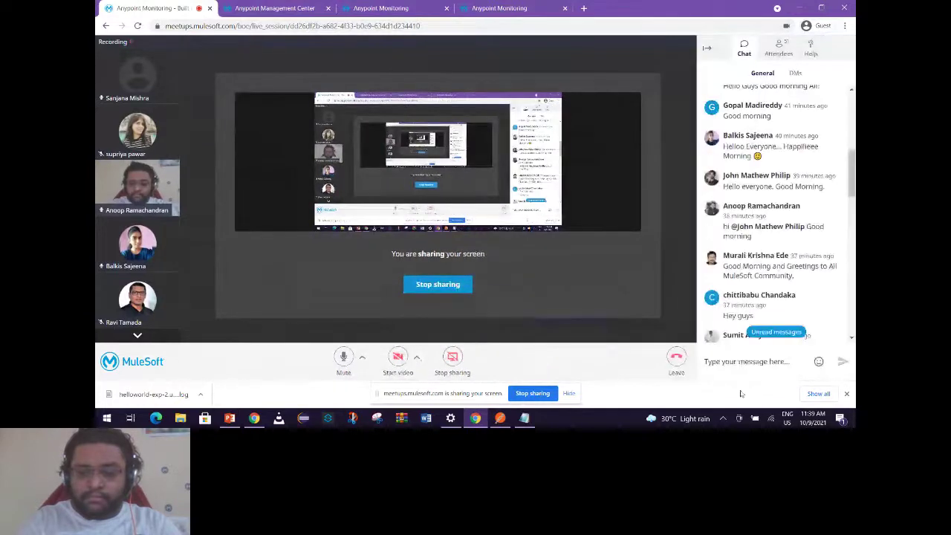
click(749, 361)
key(ctrl+v)
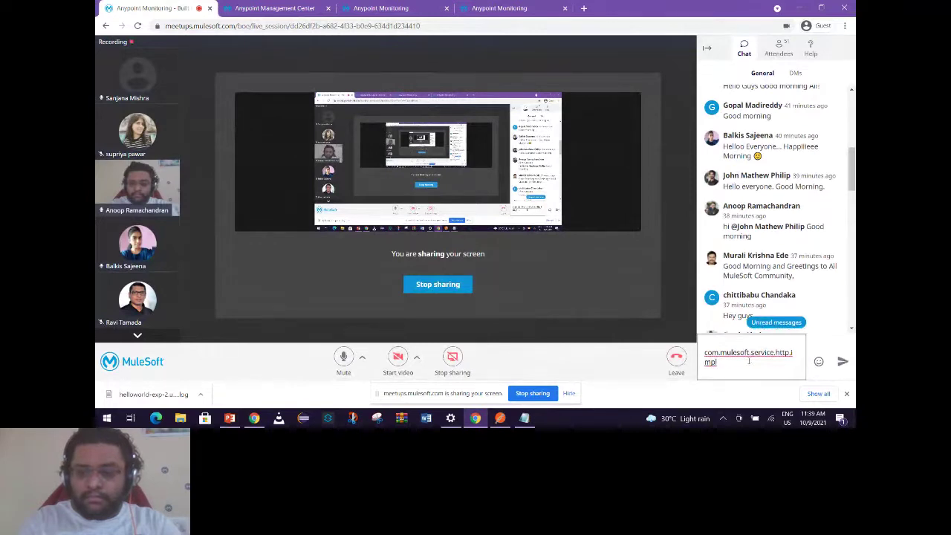
key(ctrl+Tab)
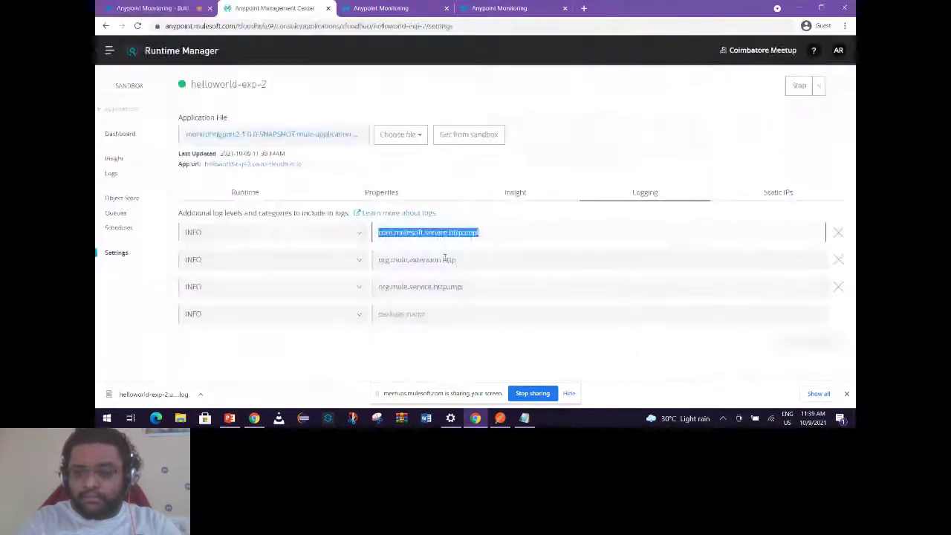
triple_click(444, 258)
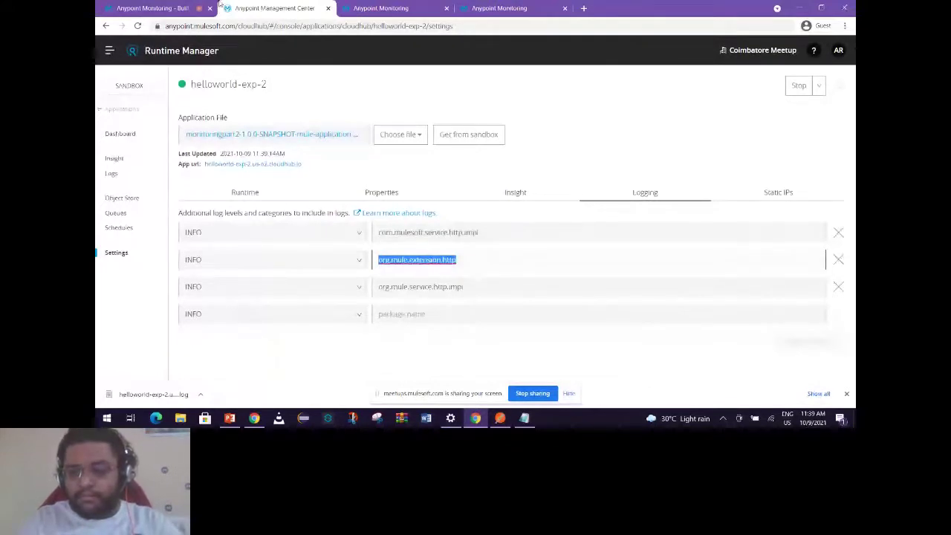
key(ctrl+shift+Tab)
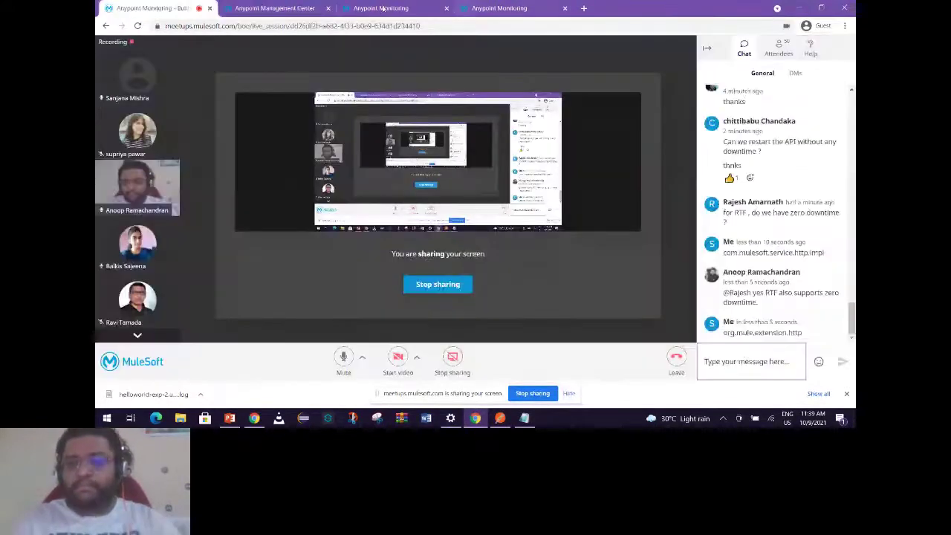
Copy org.mule.service.http.impl into the chat, send it, and return to the PowerPoint deck.
key(ctrl+Tab)
triple_click(420, 286)
key(ctrl+c)
key(ctrl+shift+Tab)
key(ctrl+v)
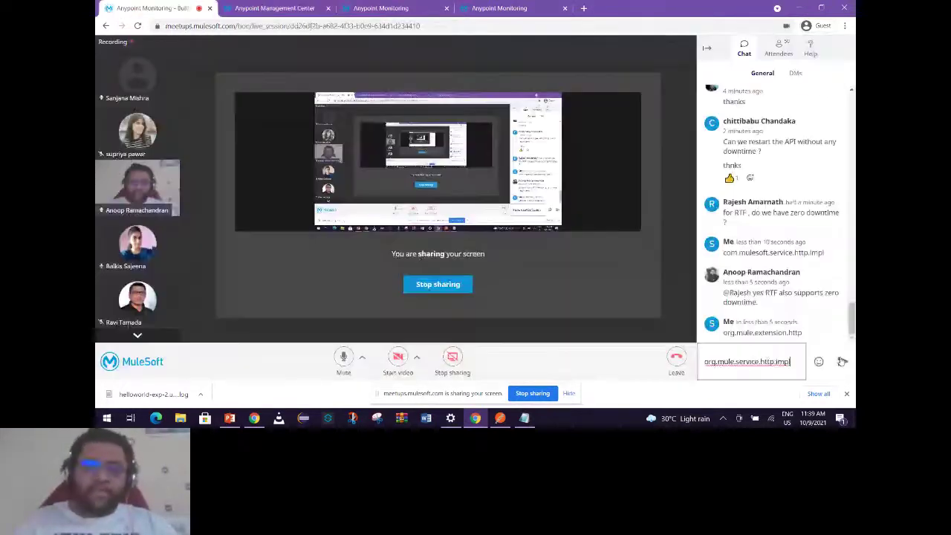
click(842, 361)
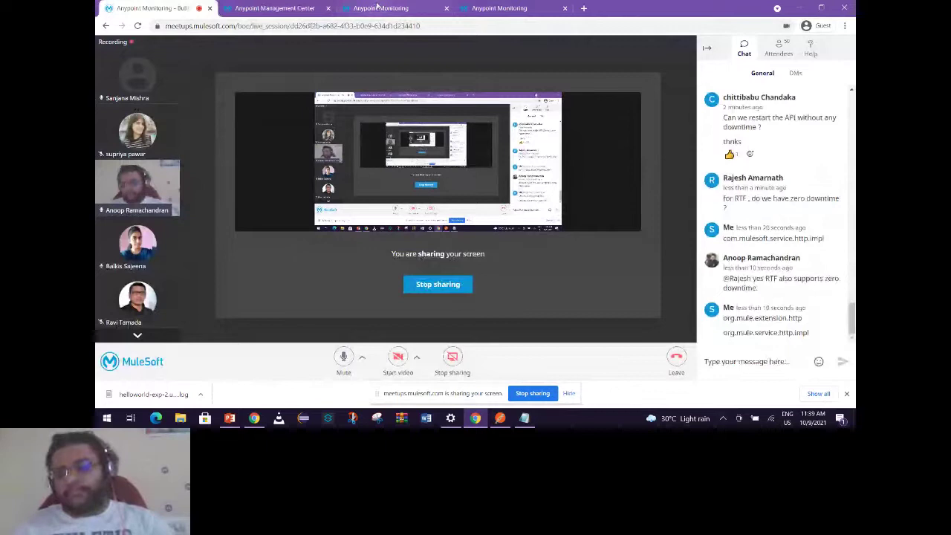
key(ctrl+Tab)
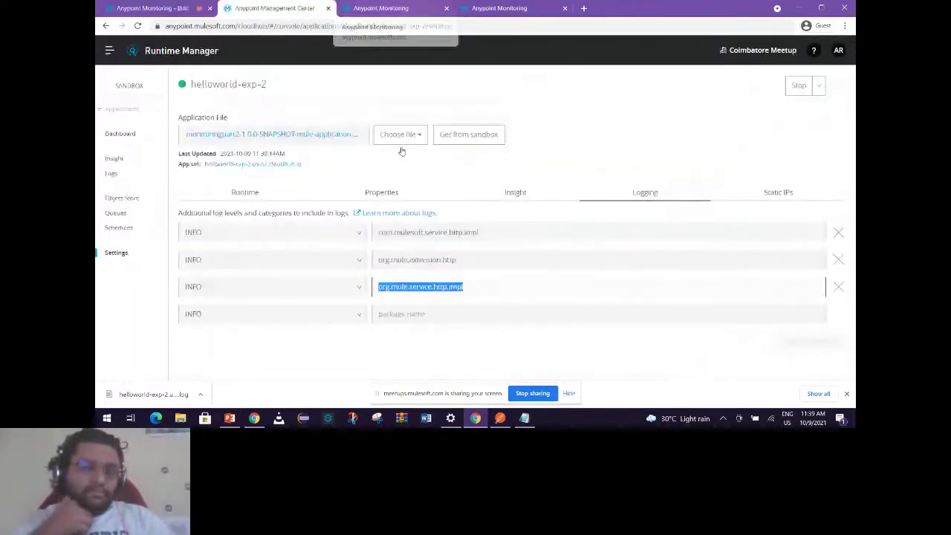
key(alt+Tab)
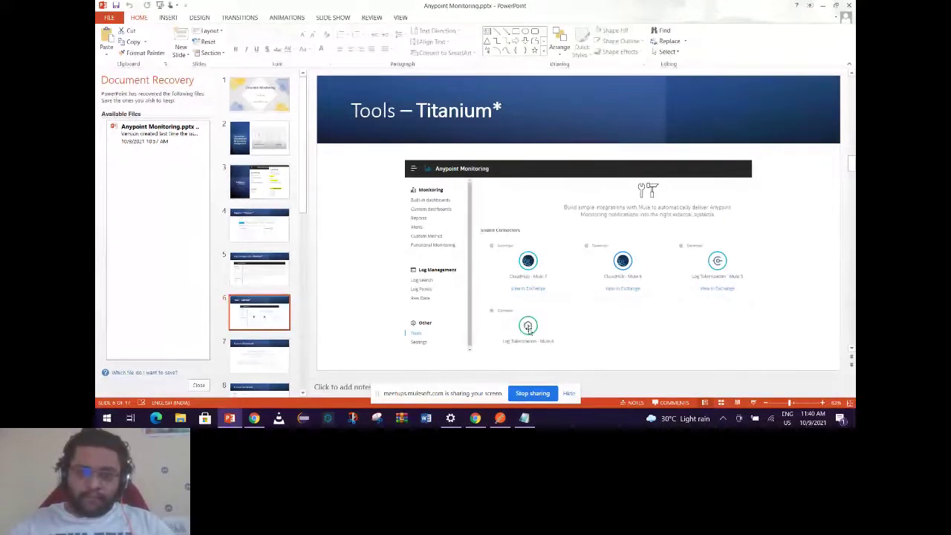
Advance to slide 7, Built-In Dashboard, and return to the Anypoint Monitoring Tools page in Chrome.
key(Down)
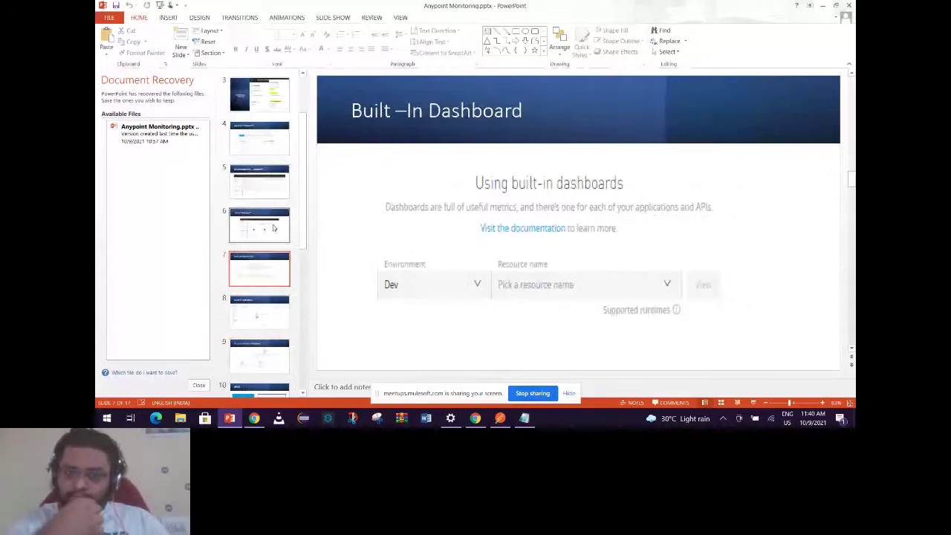
key(alt+Tab)
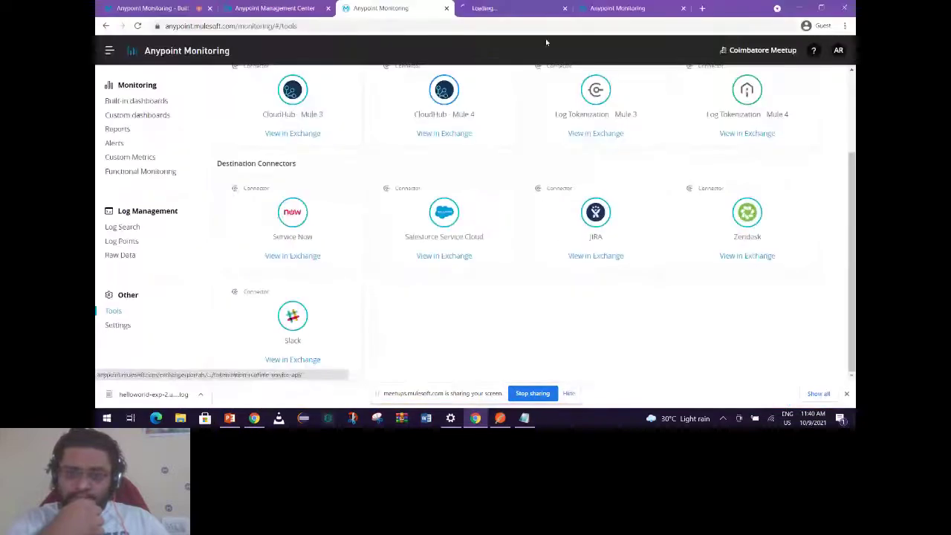
View the ServiceNow Connector - Mule 3 (v5.5.0) page in Exchange, then switch back to PowerPoint.
click(520, 8)
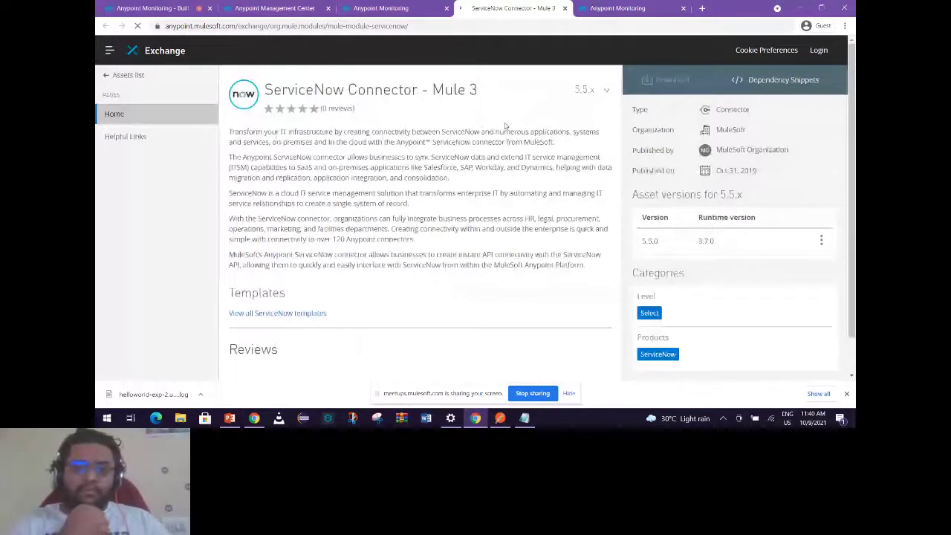
key(alt+Tab)
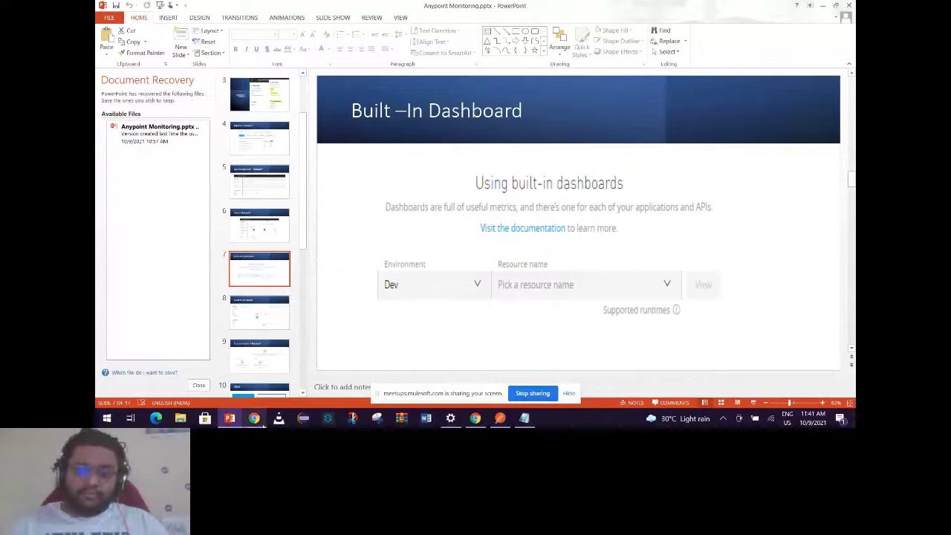
Return to Chrome's Anypoint Monitoring tab and show helloworld-exp-2's built-in Failures dashboard.
mouse_move(263, 426)
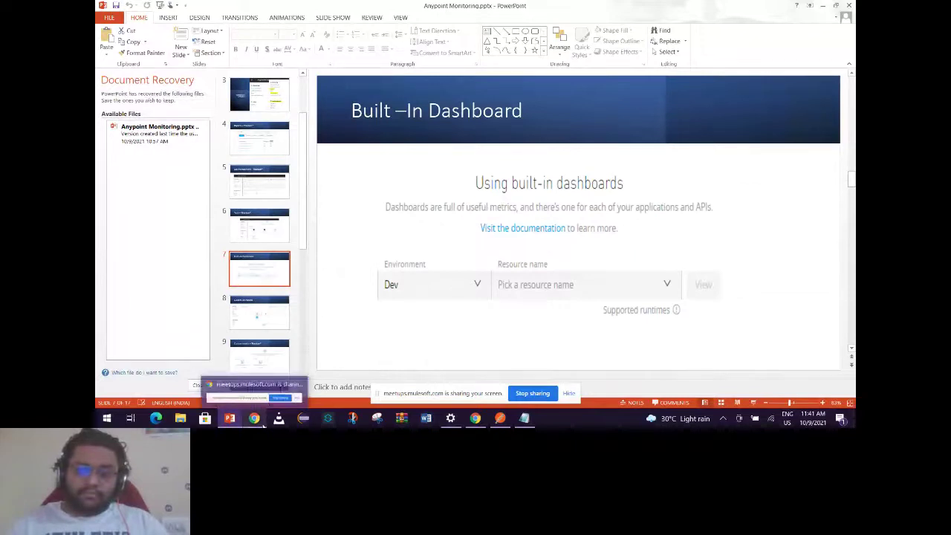
click(263, 425)
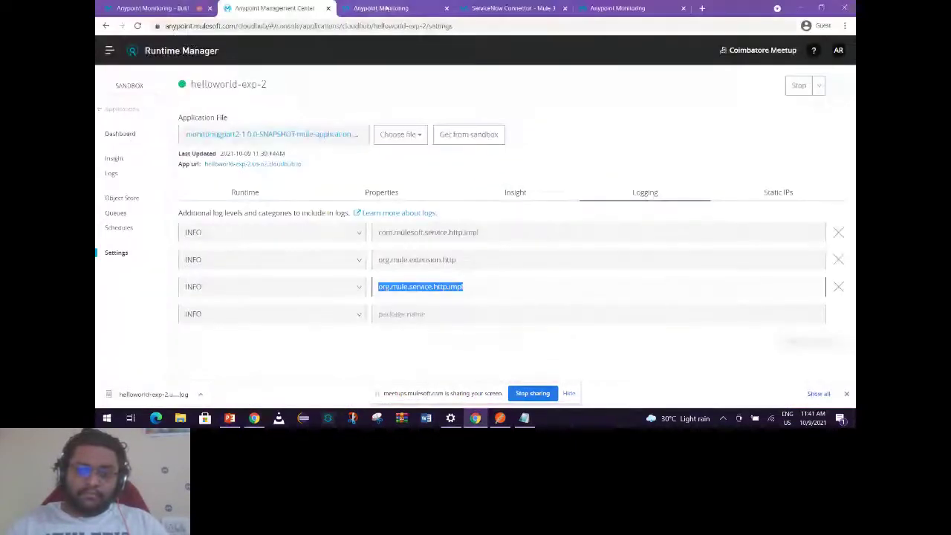
key(ctrl+Tab)
click(131, 102)
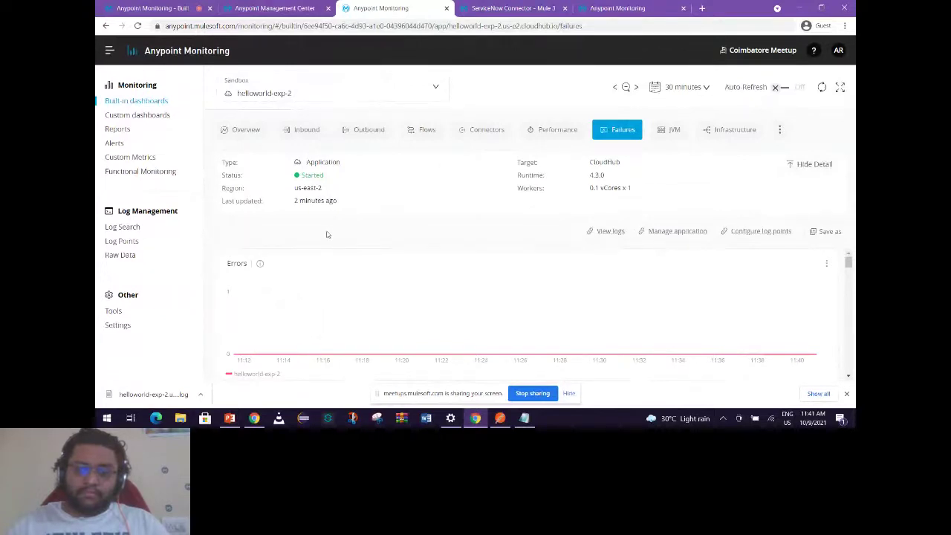
Go to the CloudHub Settings page under Other in the sidebar.
click(117, 325)
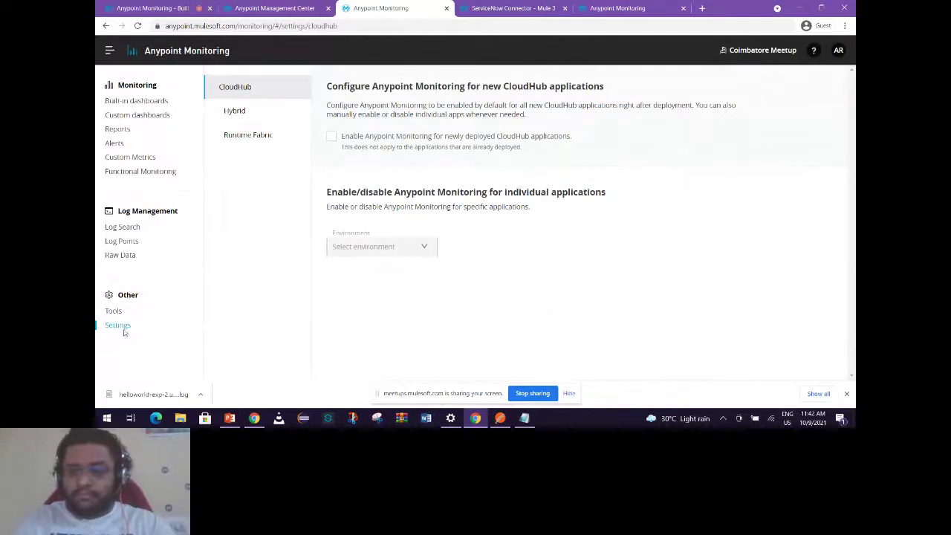
Tick auto-enable monitoring for new CloudHub apps, select Sandbox, then return to Runtime Manager.
click(334, 137)
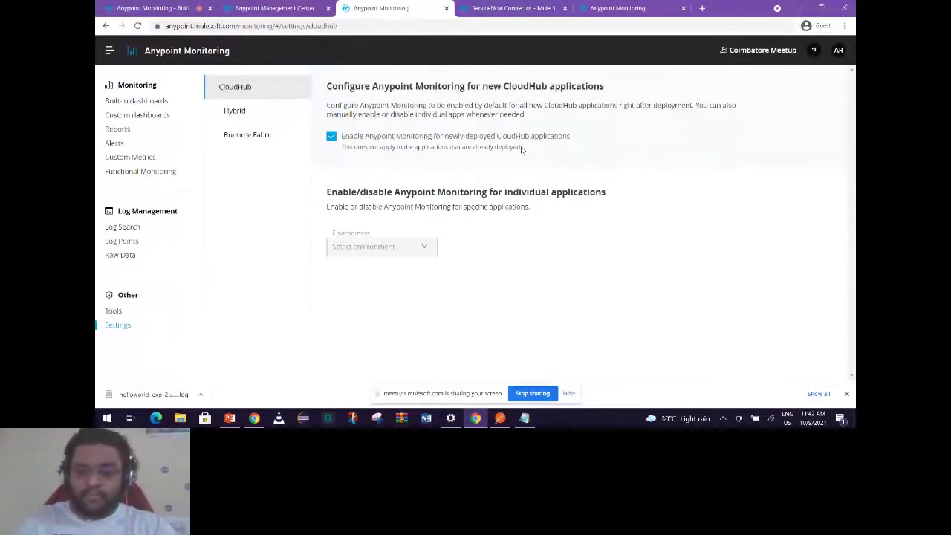
click(381, 246)
click(352, 288)
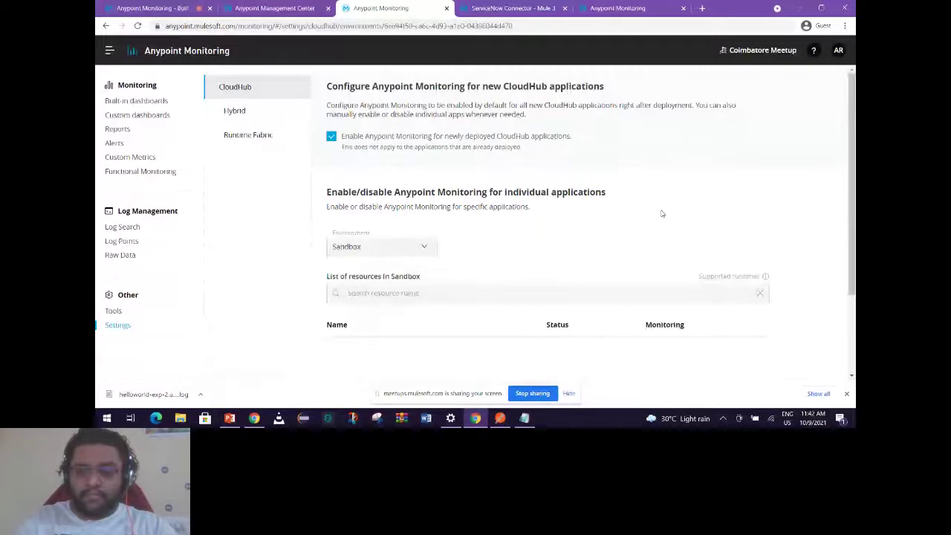
scroll(582, 156, down, 2)
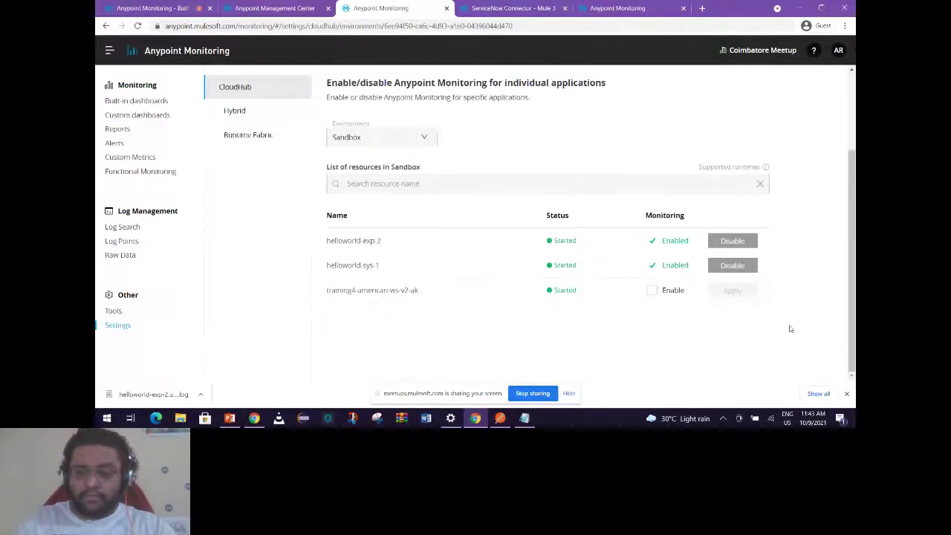
scroll(605, 144, up, 2)
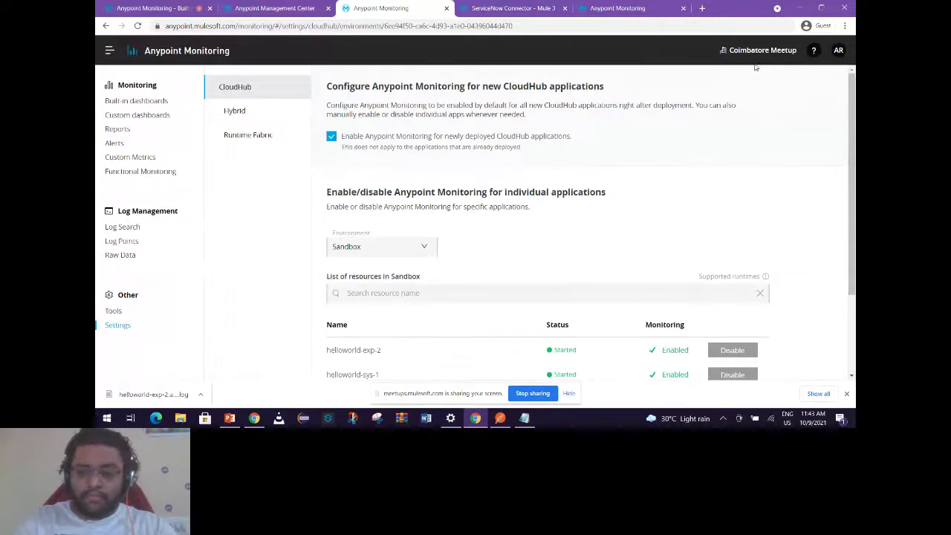
key(ctrl+shift+Tab)
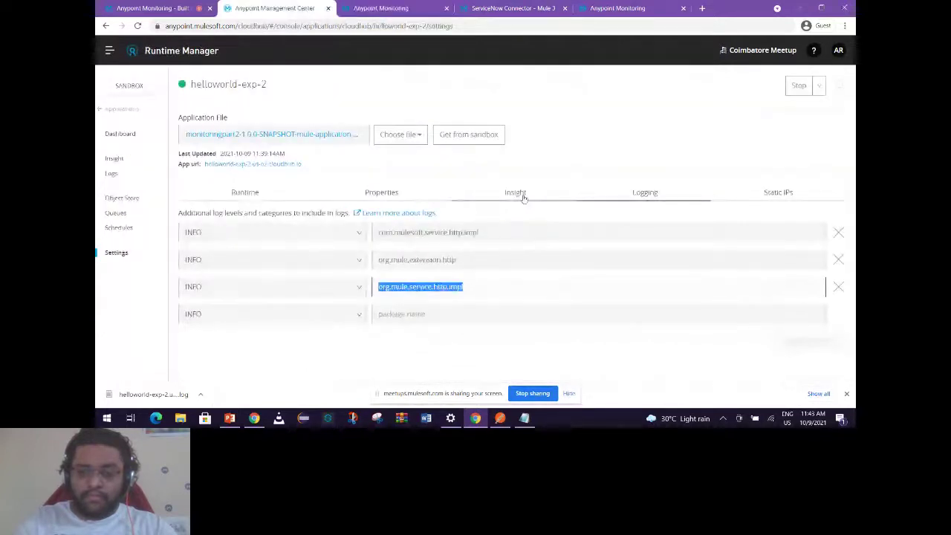
Verify anypoint.platform.config.analytics.agent.enabled is true, then open helloworld-exp-2's built-in dashboards.
click(381, 192)
drag(343, 246, 185, 247)
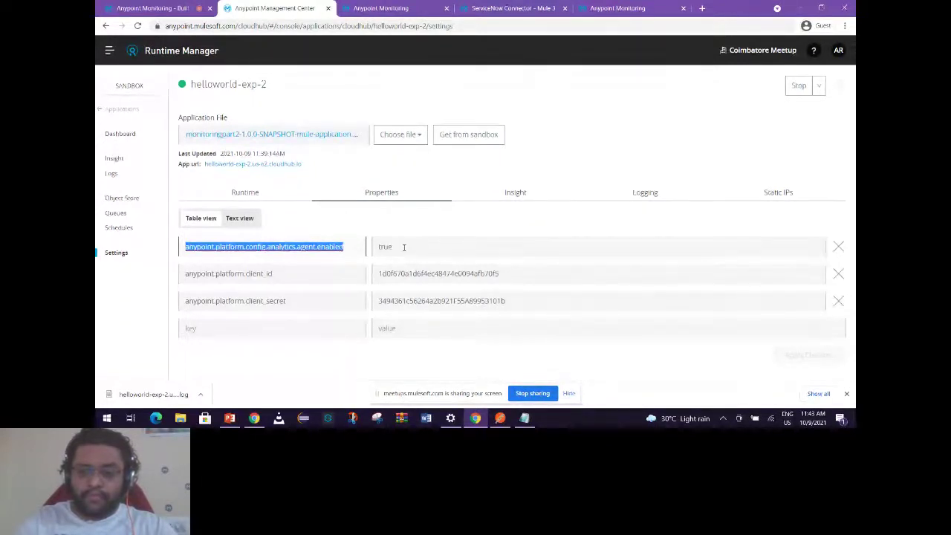
click(403, 246)
click(392, 247)
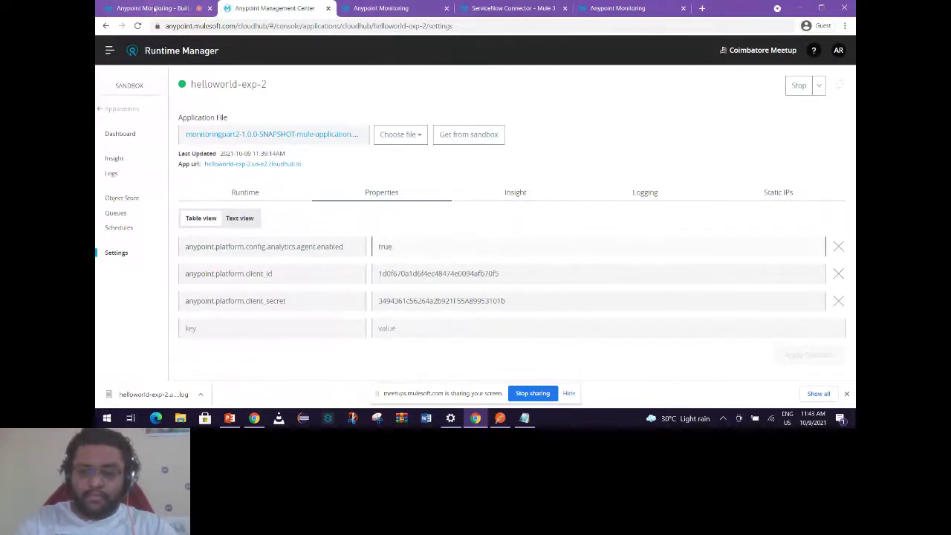
key(ctrl+Tab)
click(168, 101)
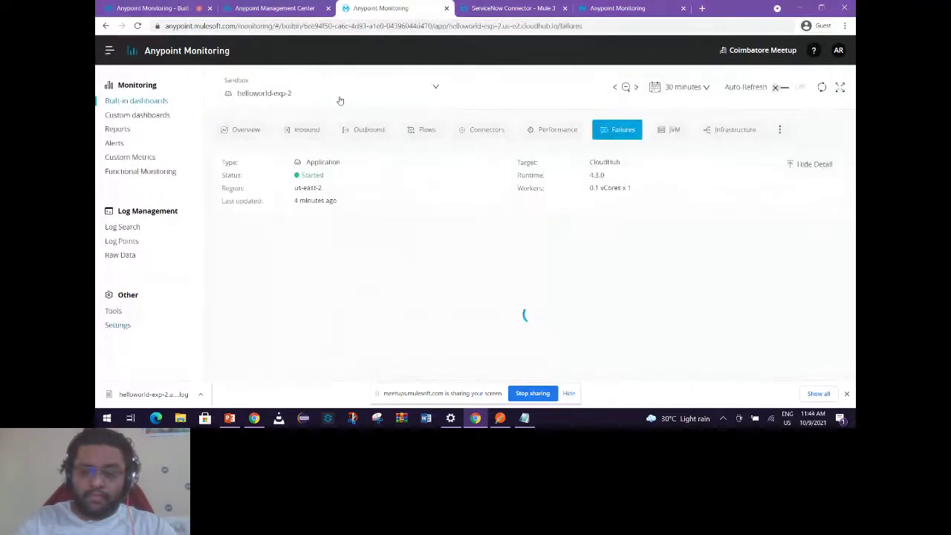
Show the Overview tab and scroll through its message, response-time, error and JVM charts.
click(240, 129)
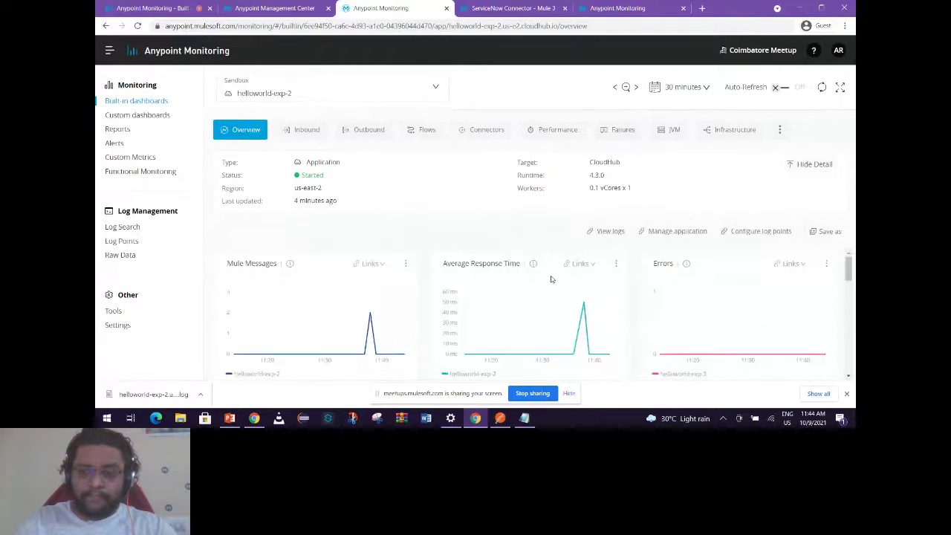
scroll(551, 279, down, 3)
scroll(546, 288, down, 1)
scroll(546, 286, down, 6)
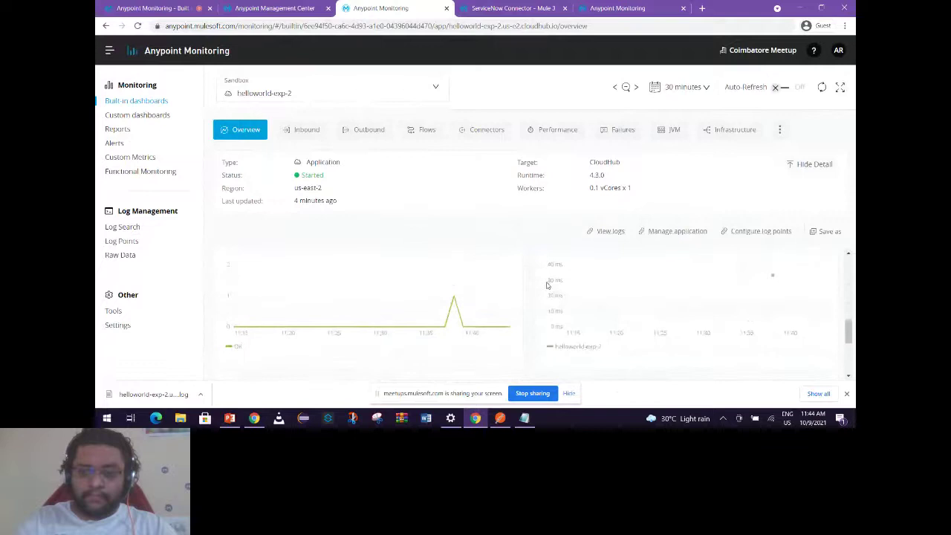
scroll(546, 289, down, 1)
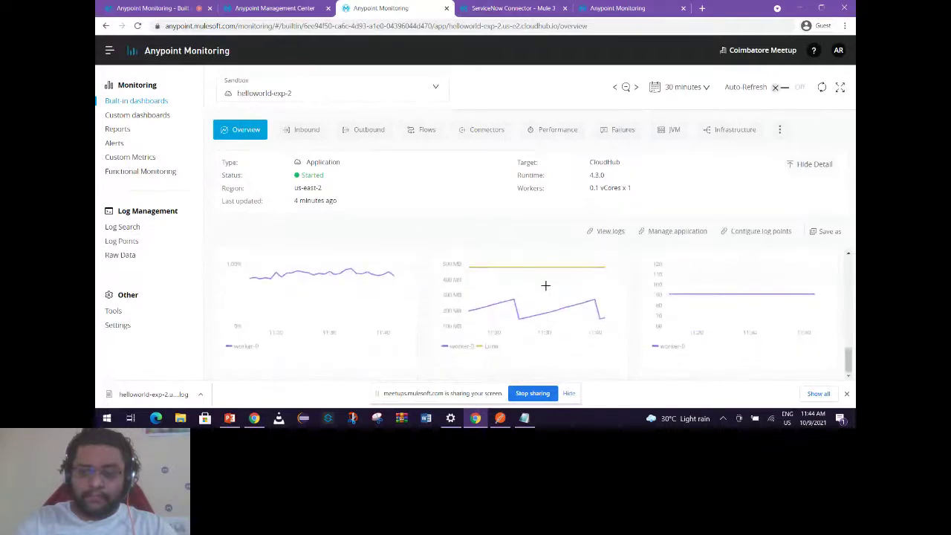
scroll(545, 286, up, 3)
scroll(545, 286, up, 3)
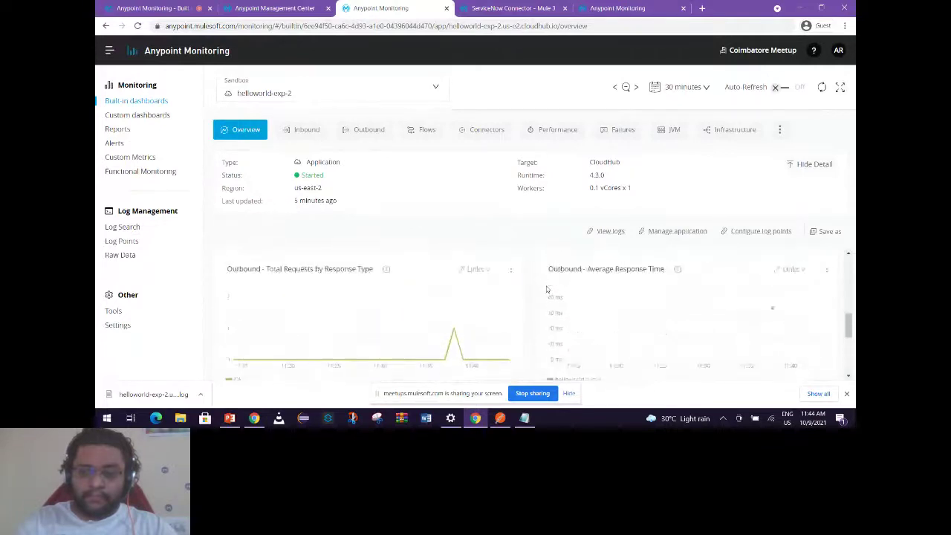
scroll(374, 296, up, 4)
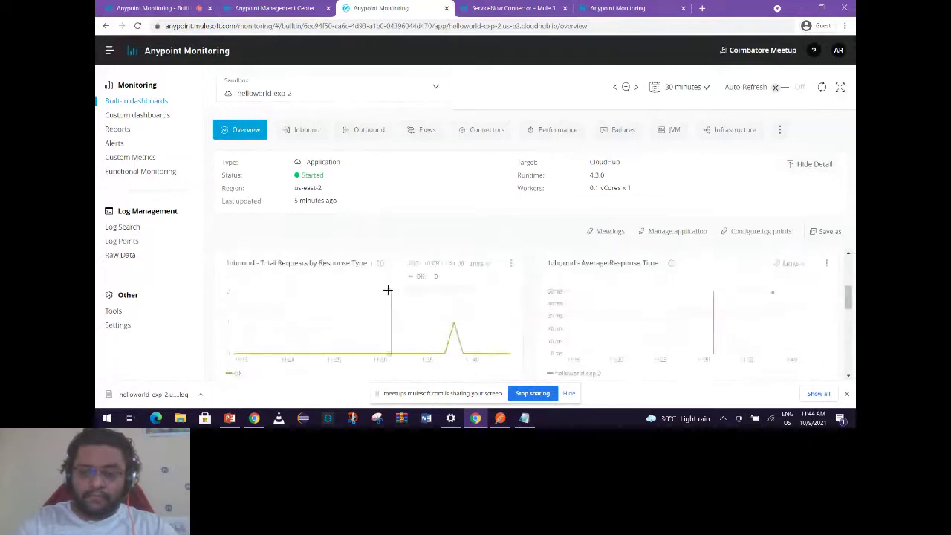
scroll(278, 282, up, 1)
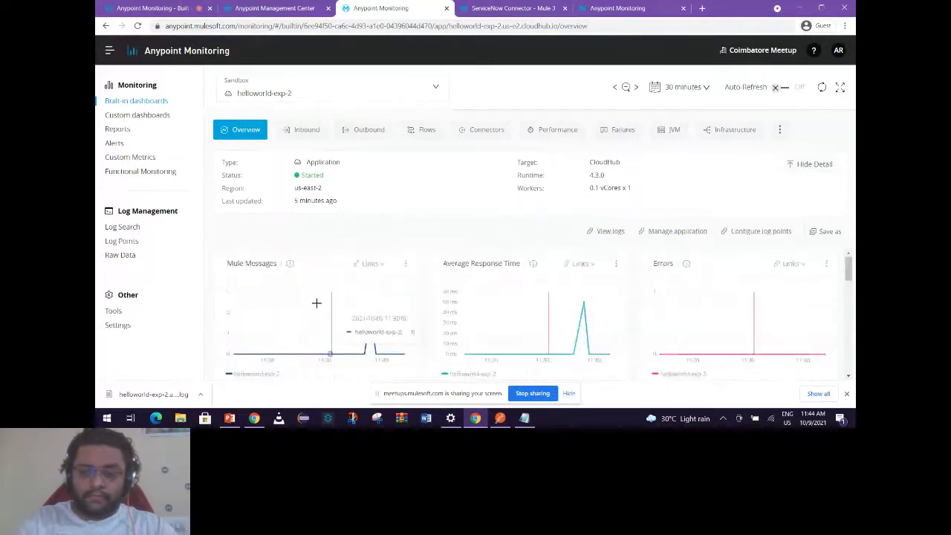
scroll(303, 314, down, 2)
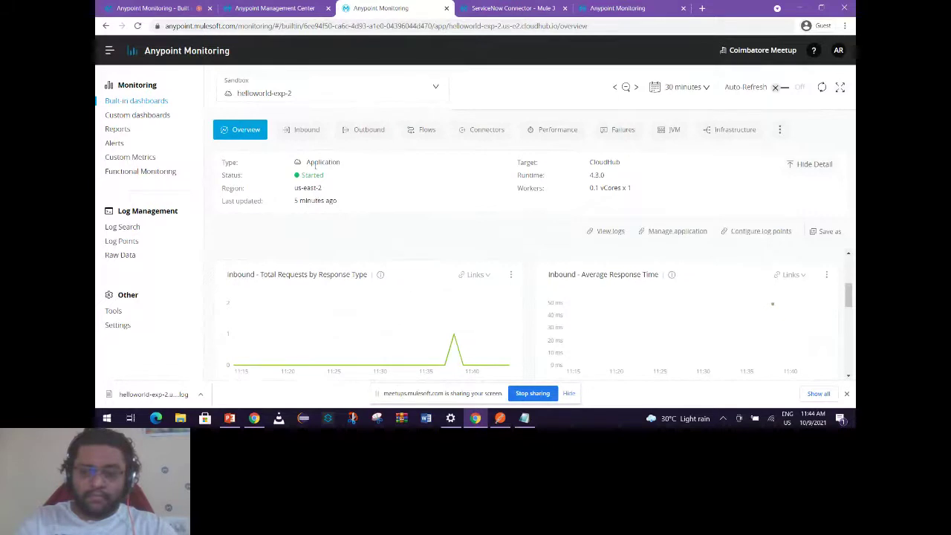
Glance at the Inbound charts, then go back to the Overview dashboard.
click(435, 331)
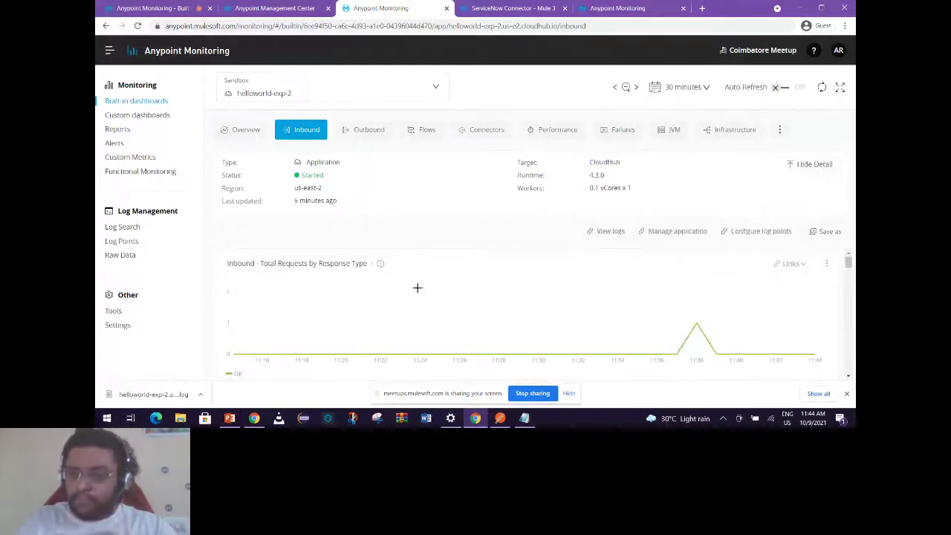
click(246, 134)
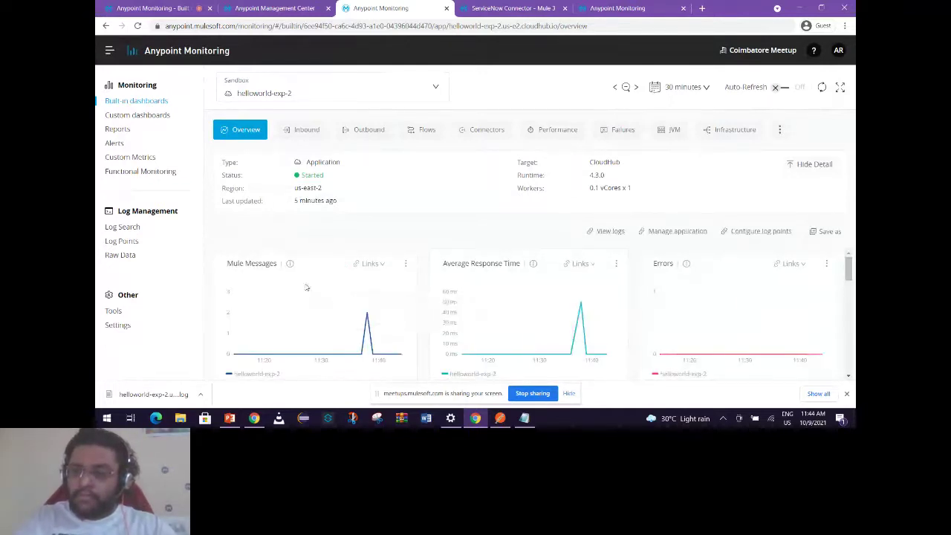
mouse_move(849, 269)
mouse_down()
mouse_move(849, 283)
mouse_move(849, 275)
mouse_up()
mouse_move(297, 264)
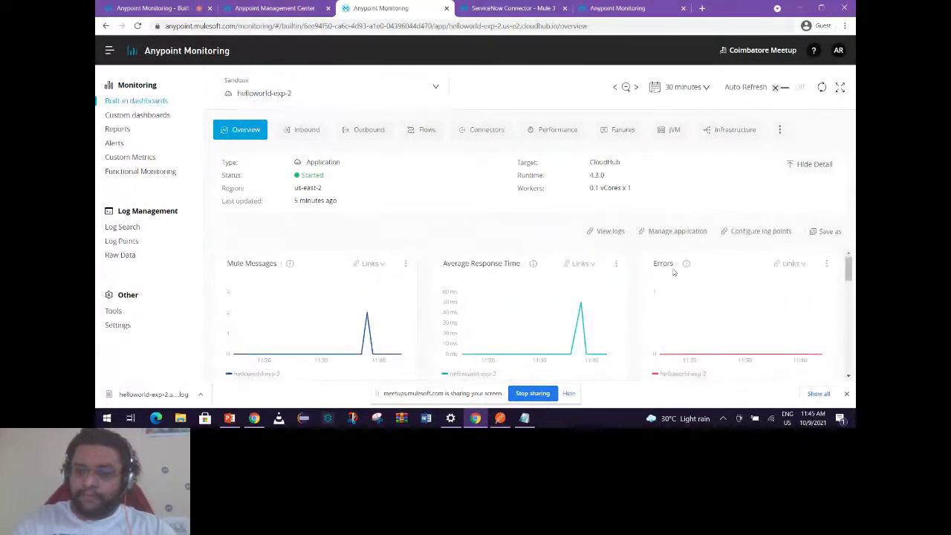
Change the dashboard time range from 30 minutes to the last 24 hours.
click(705, 89)
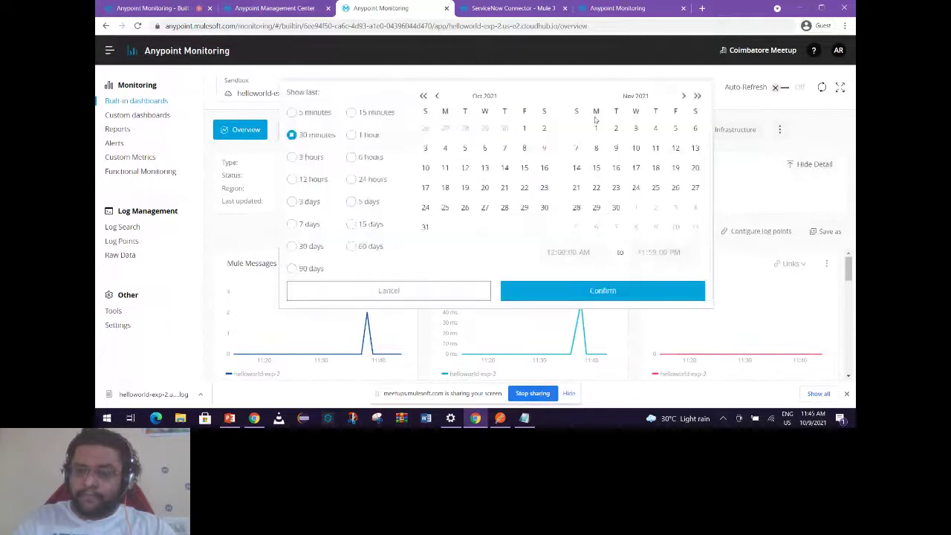
click(351, 179)
click(623, 292)
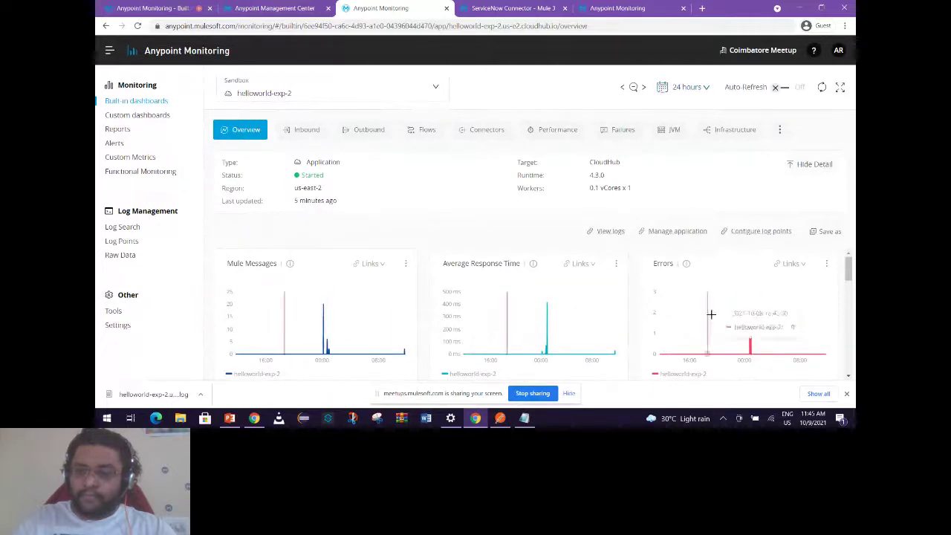
click(677, 89)
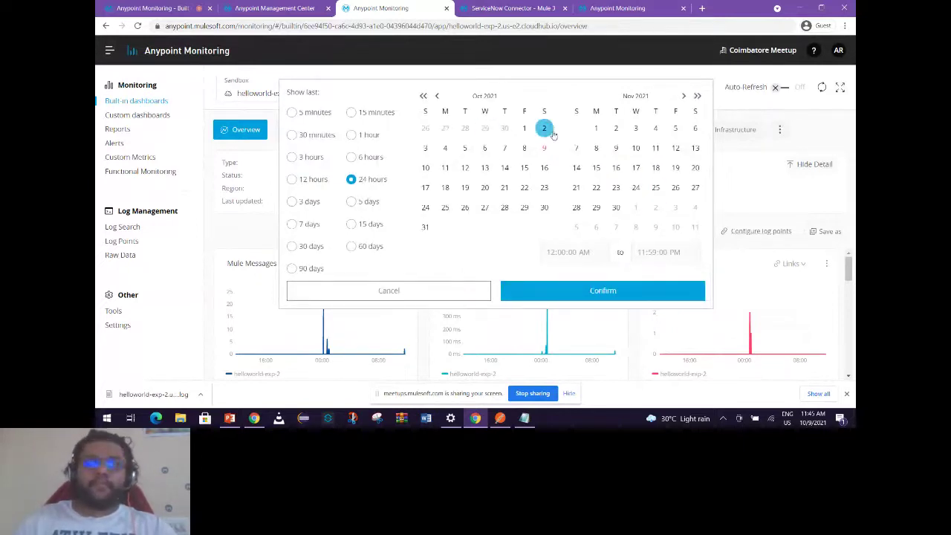
click(743, 245)
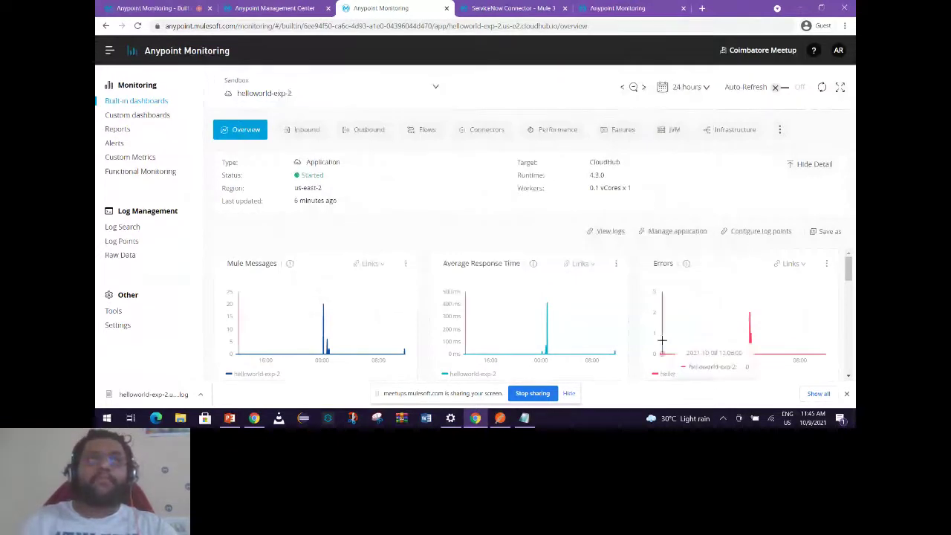
Inspect the 24-hour spikes: inbound requests near 20, average response time about 52 ms.
scroll(661, 338, down, 2)
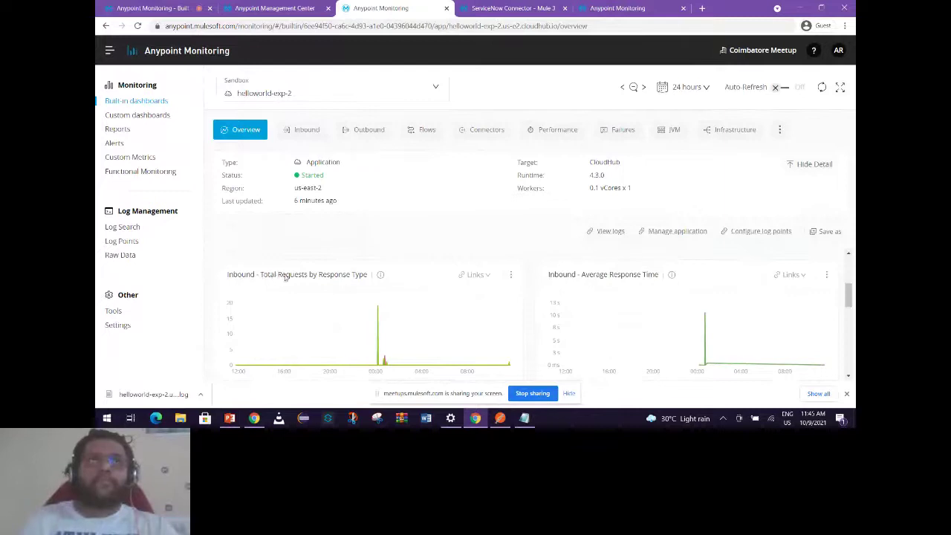
scroll(267, 345, down, 1)
scroll(302, 336, up, 1)
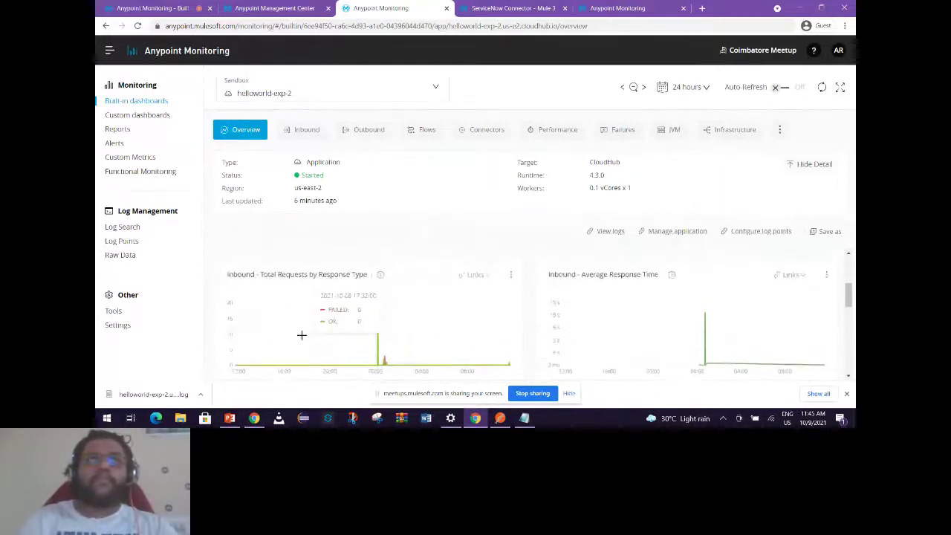
scroll(266, 372, down, 1)
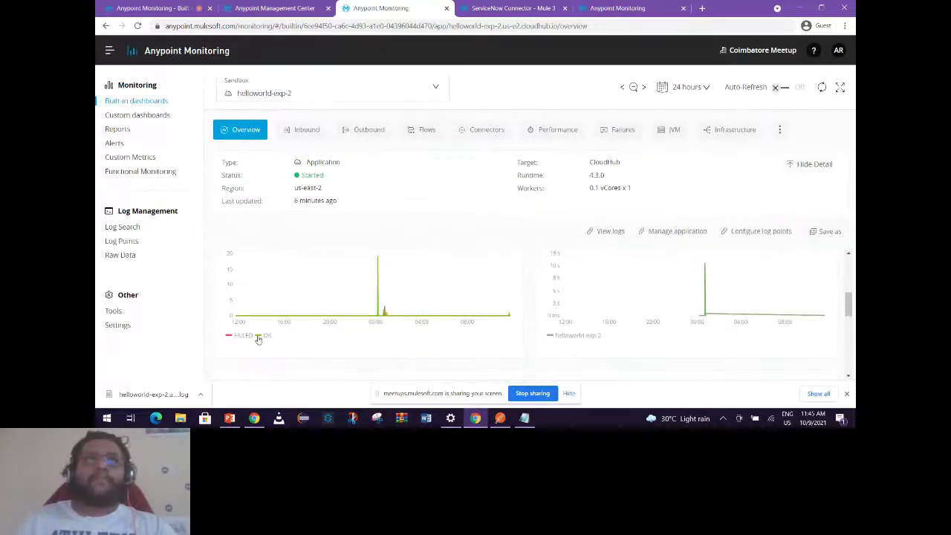
scroll(365, 337, up, 1)
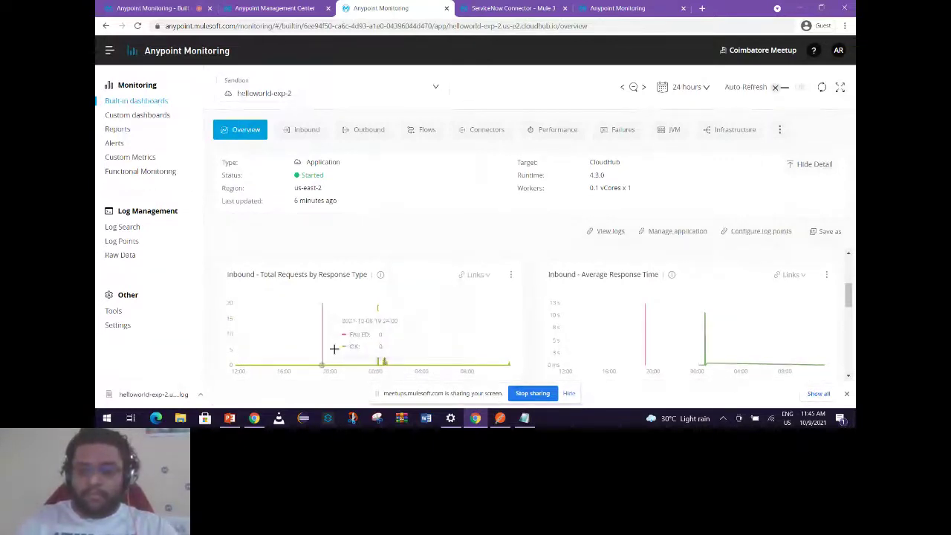
scroll(334, 348, down, 1)
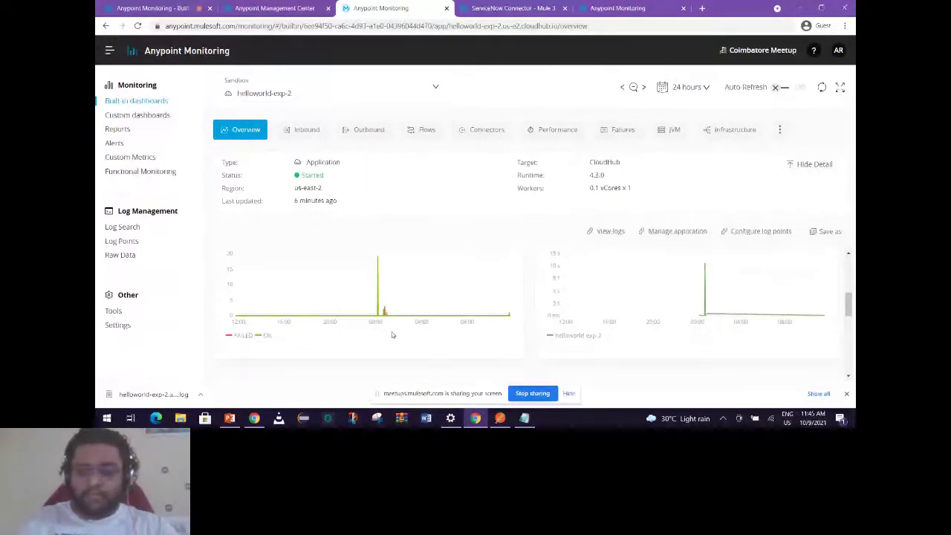
scroll(392, 335, up, 1)
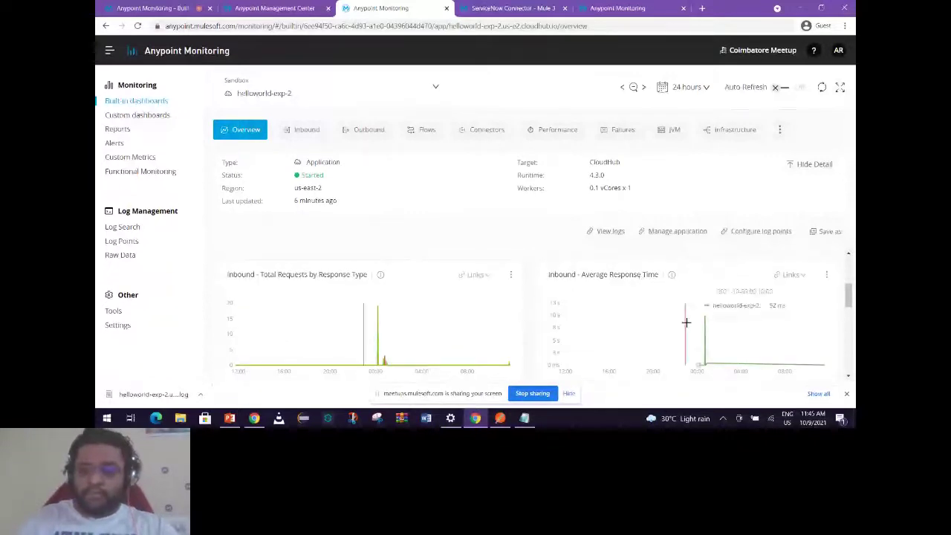
mouse_move(705, 327)
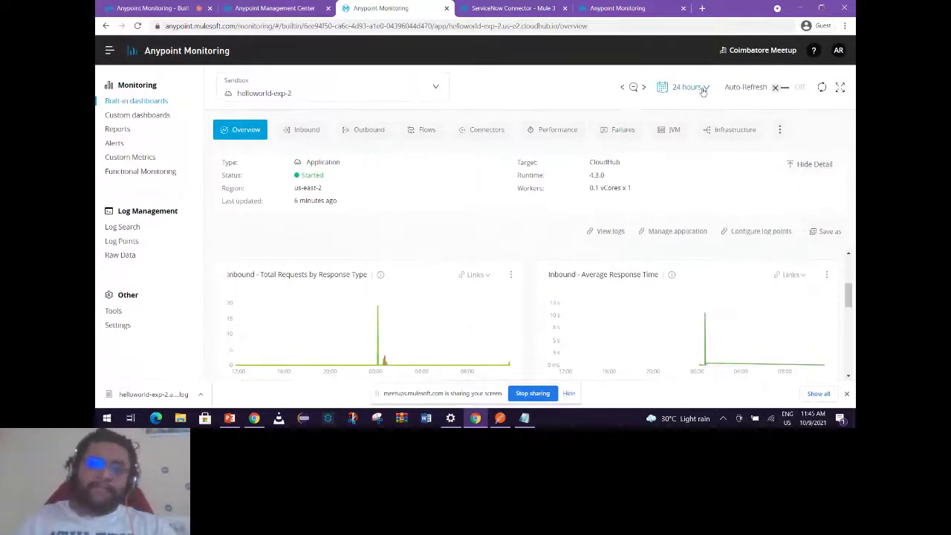
Scroll the dashboard charts down to the Response Time by HTTP Endpoint table.
scroll(631, 302, down, 3)
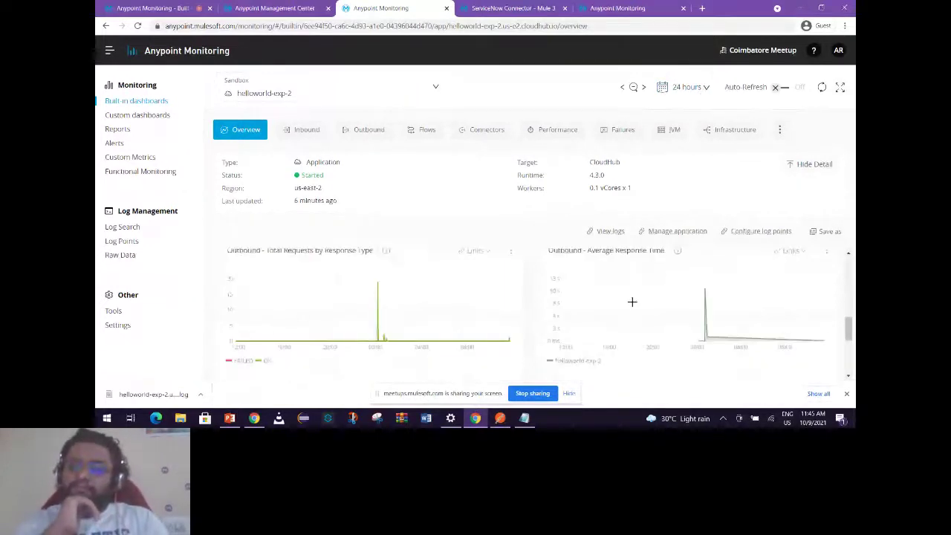
scroll(629, 301, up, 1)
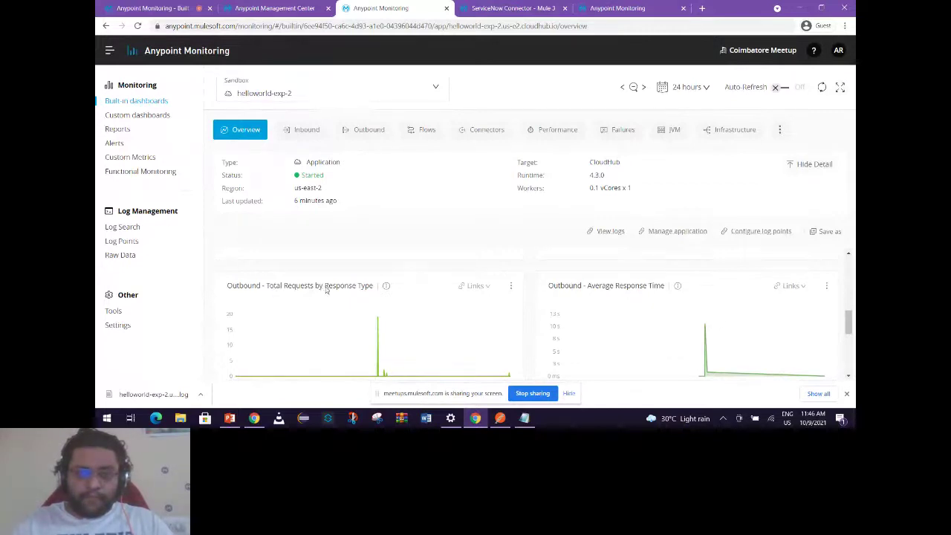
scroll(326, 290, up, 5)
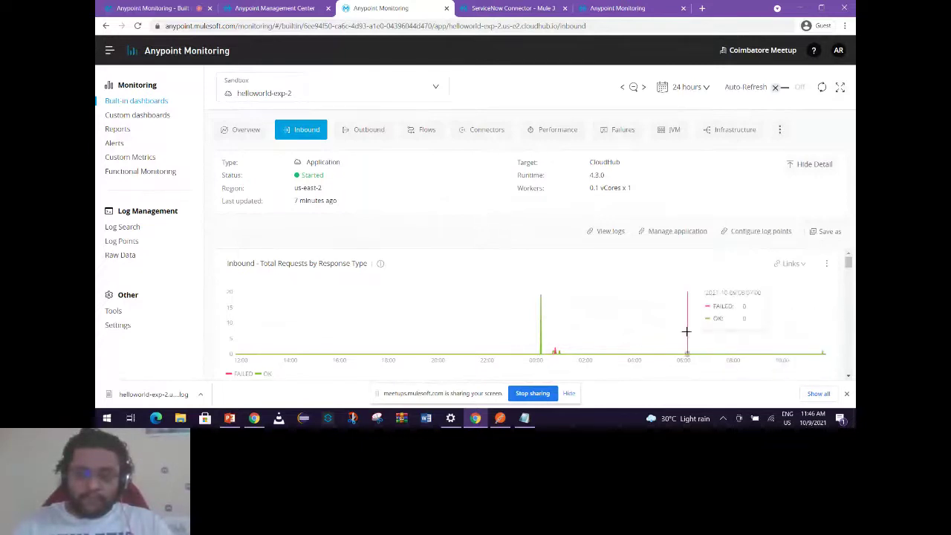
scroll(684, 334, down, 3)
scroll(681, 336, down, 4)
scroll(680, 341, up, 1)
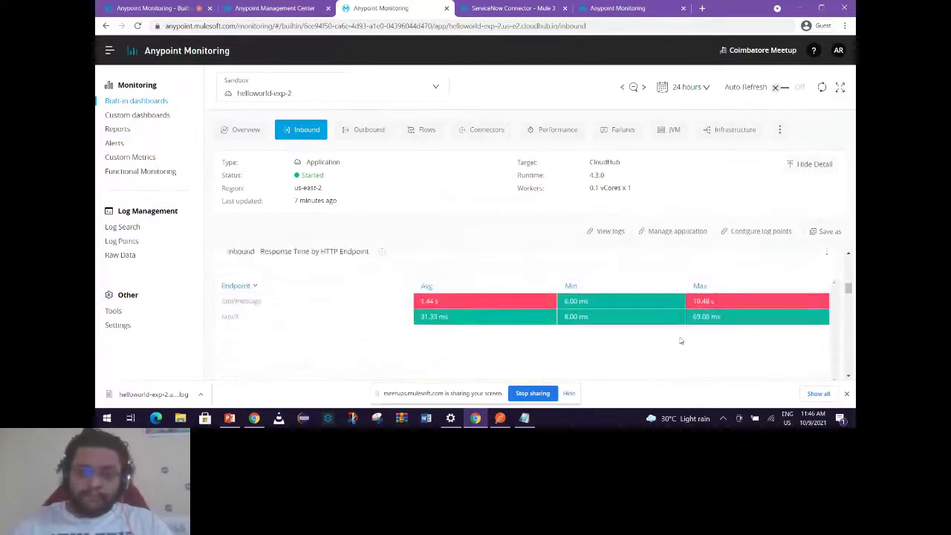
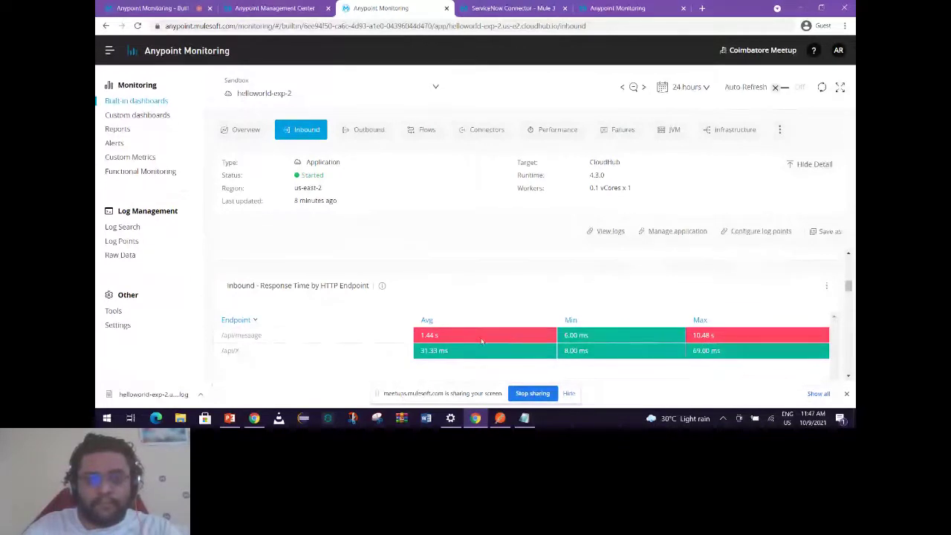
Scroll up and down through helloworld-exp-2's Inbound response-time charts.
scroll(656, 345, down, 3)
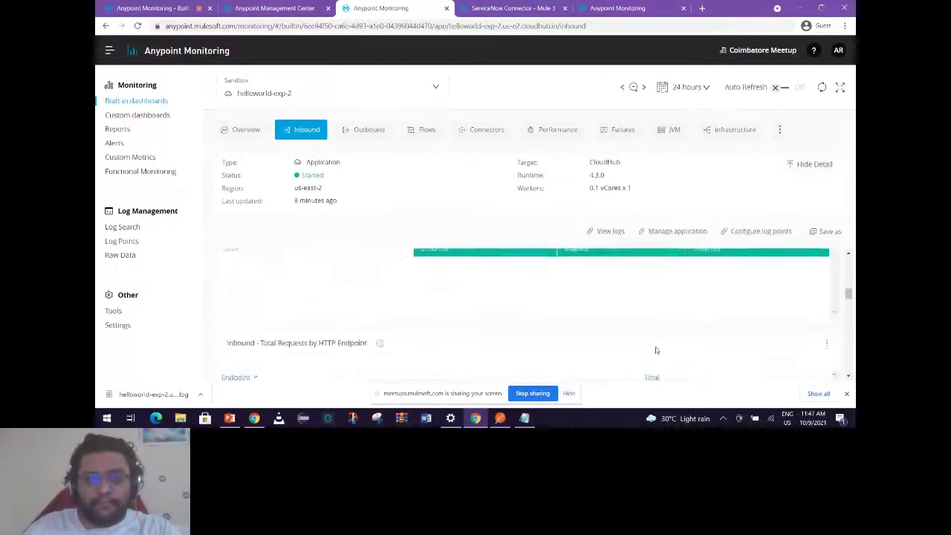
scroll(656, 350, up, 1)
scroll(505, 319, down, 1)
scroll(334, 298, up, 1)
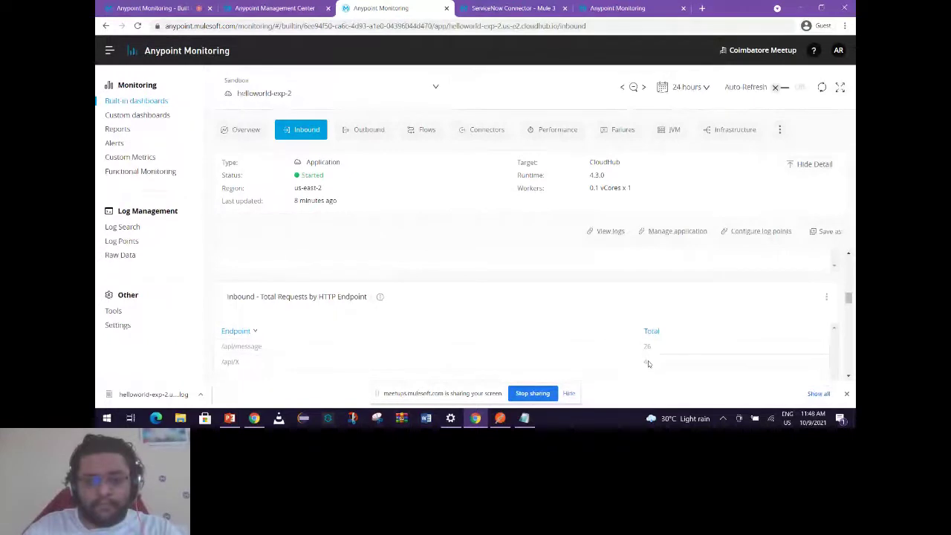
scroll(646, 364, down, 3)
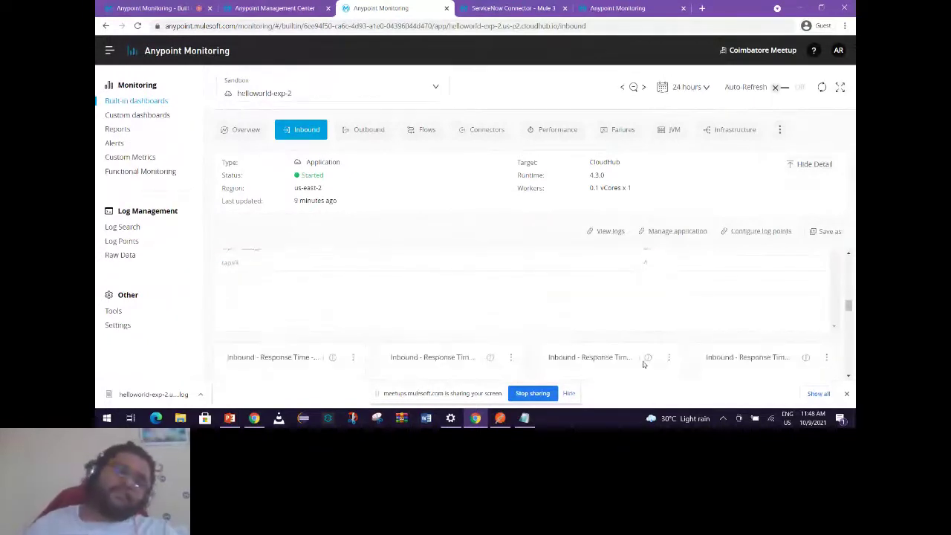
scroll(643, 364, down, 2)
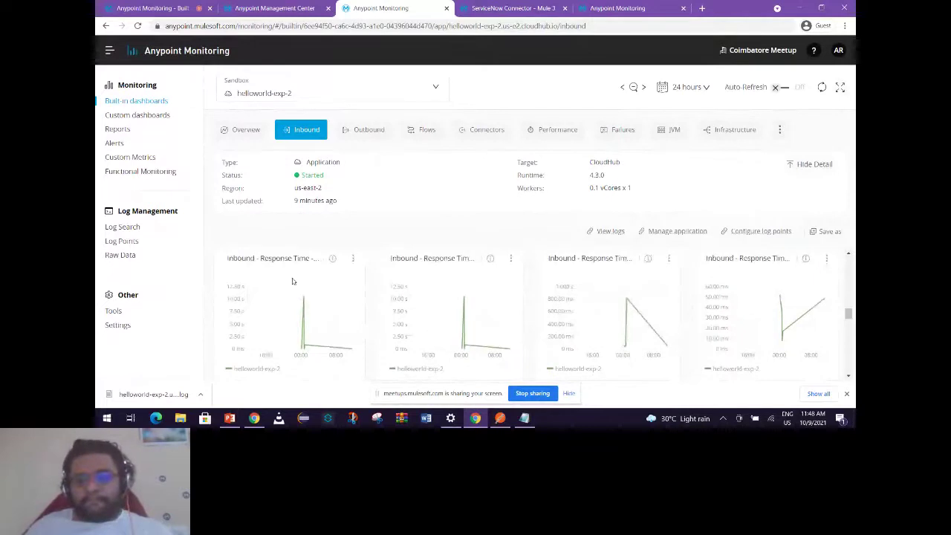
mouse_move(493, 259)
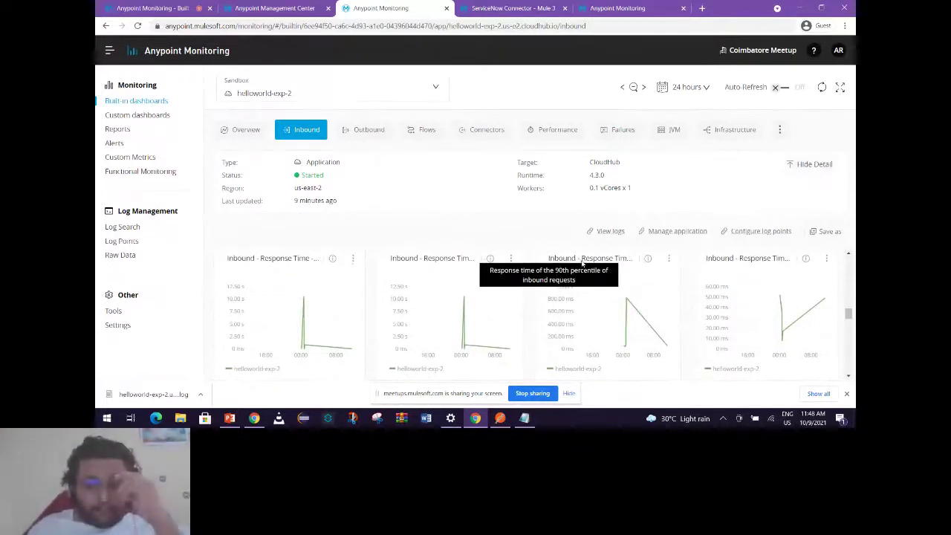
mouse_move(332, 264)
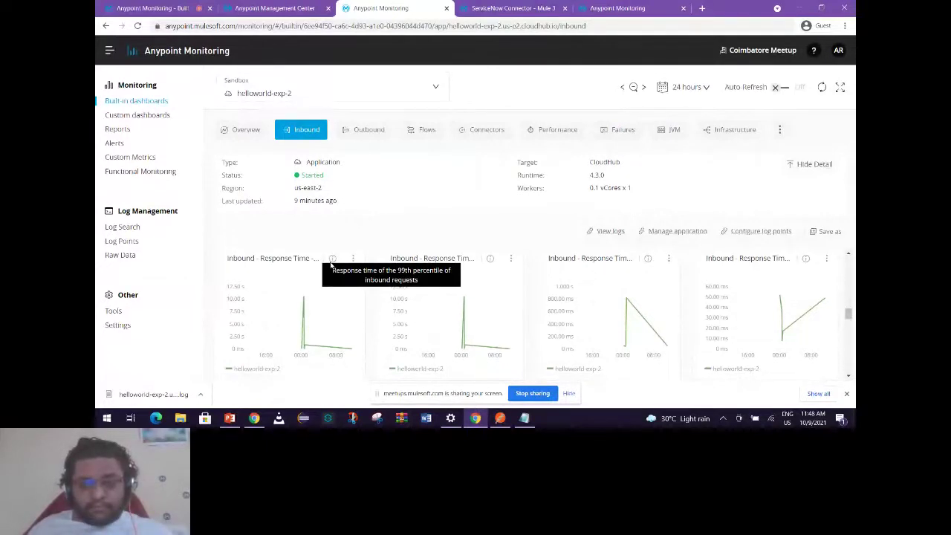
mouse_move(305, 297)
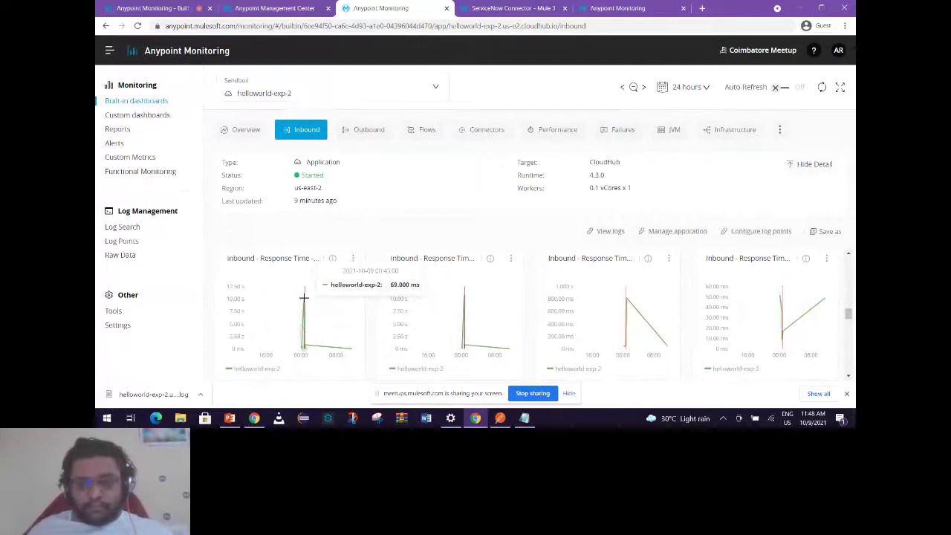
mouse_move(440, 291)
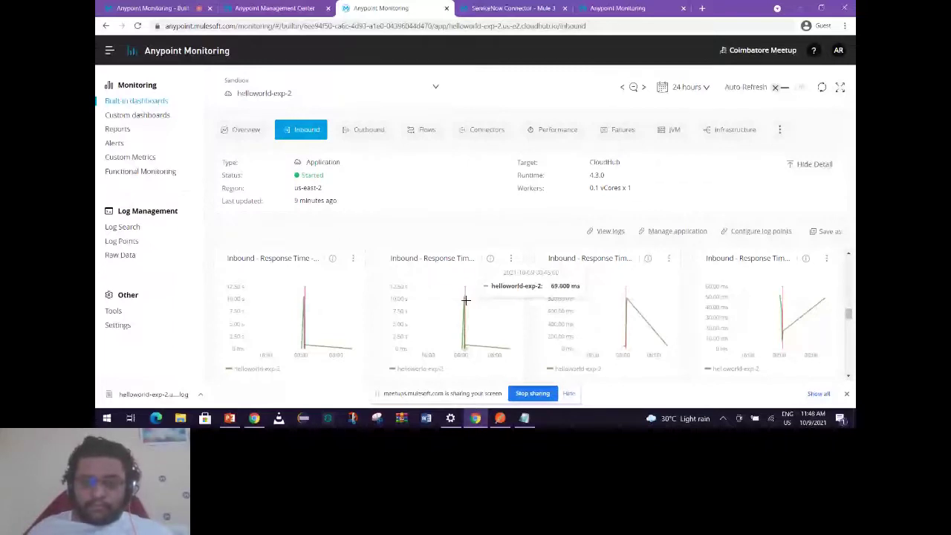
Scroll to the bottom of the Inbound charts, then switch to the Connectors dashboard.
scroll(465, 299, down, 3)
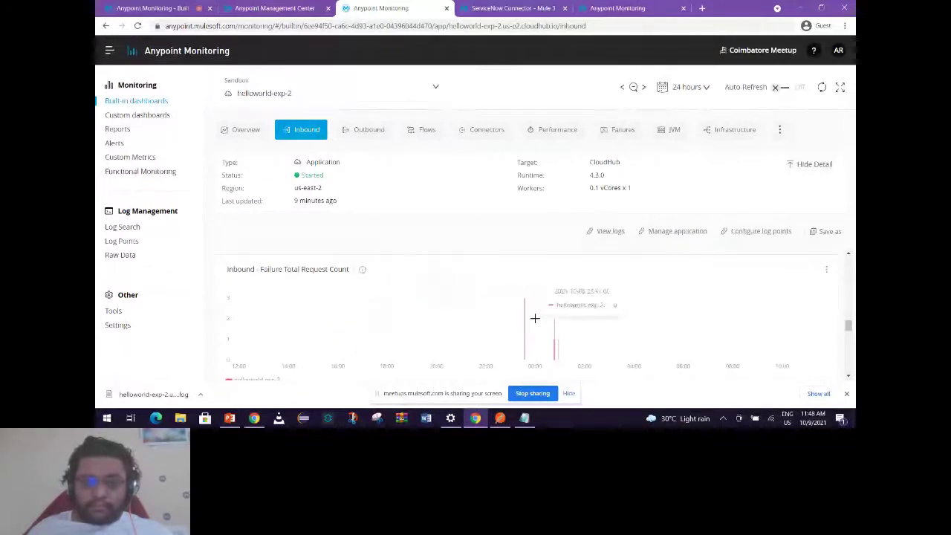
scroll(509, 334, down, 3)
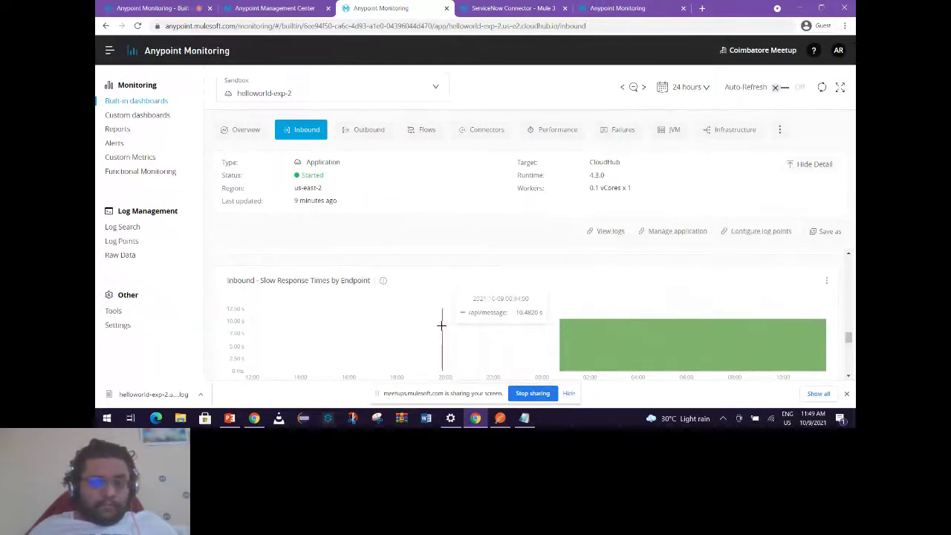
scroll(441, 324, down, 2)
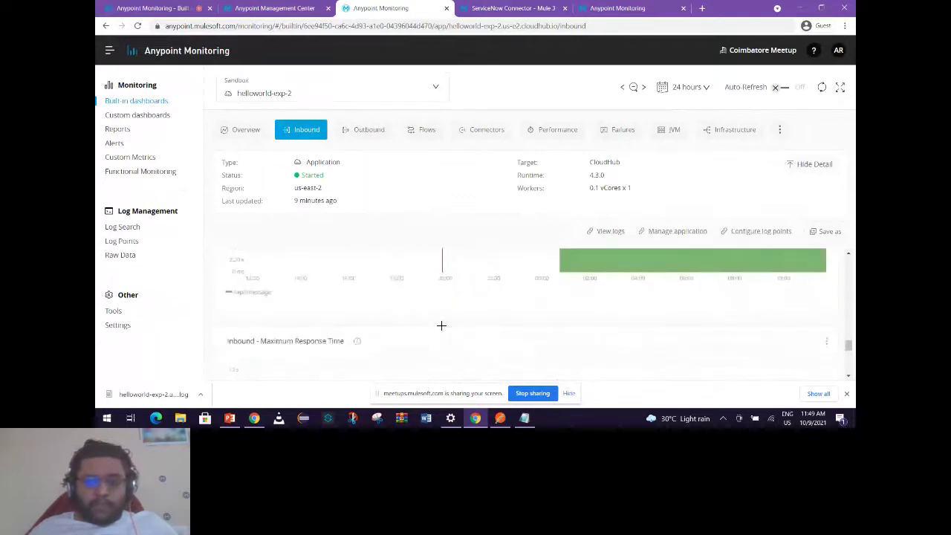
scroll(442, 330, down, 2)
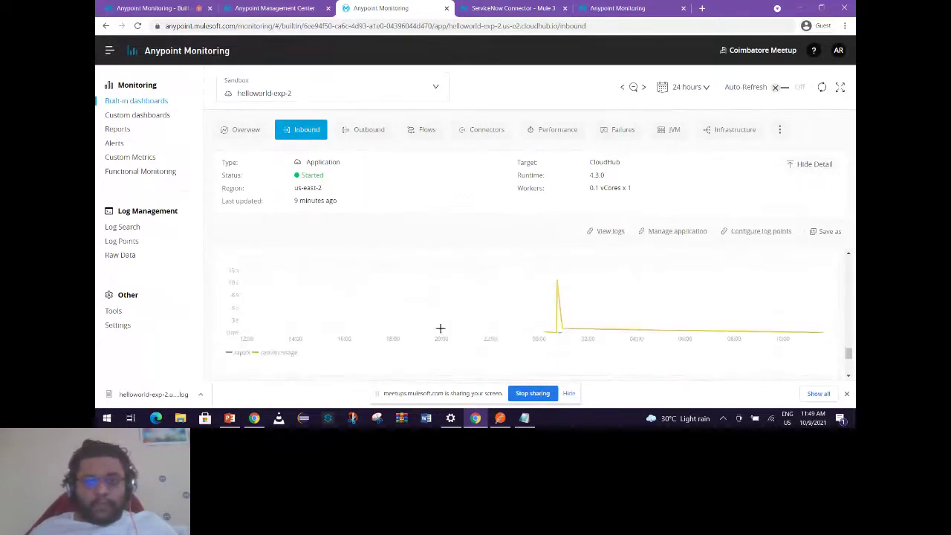
scroll(441, 327, up, 1)
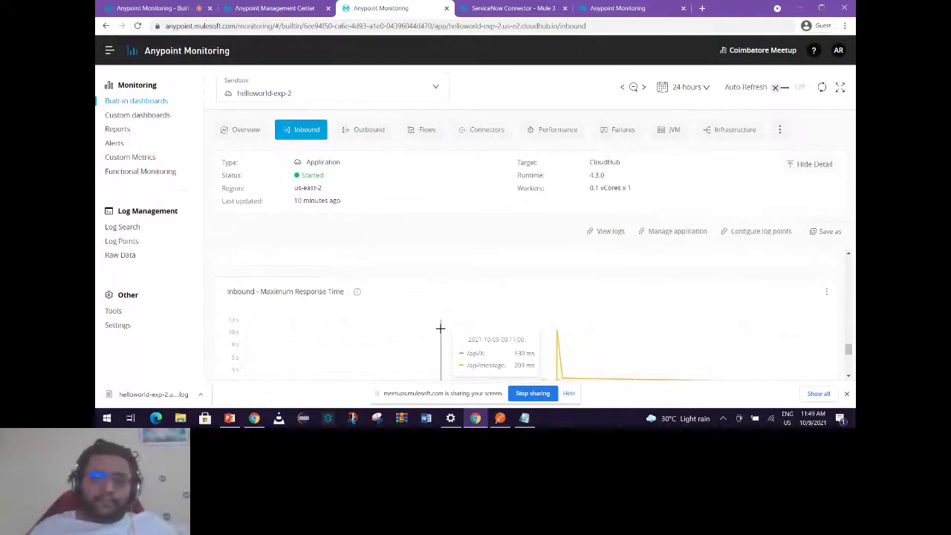
click(485, 130)
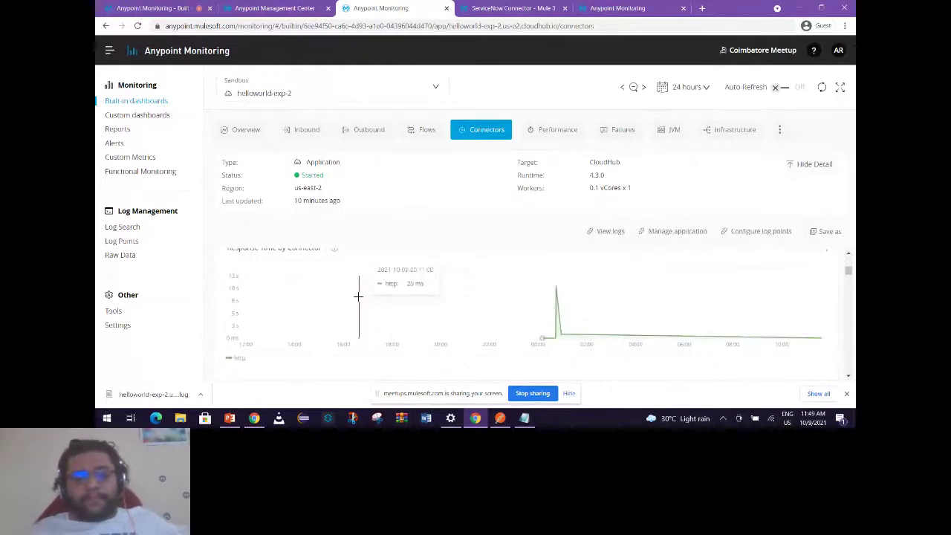
Scroll through the upper Connectors charts, starting with HTTP response time by connector.
scroll(357, 295, down, 1)
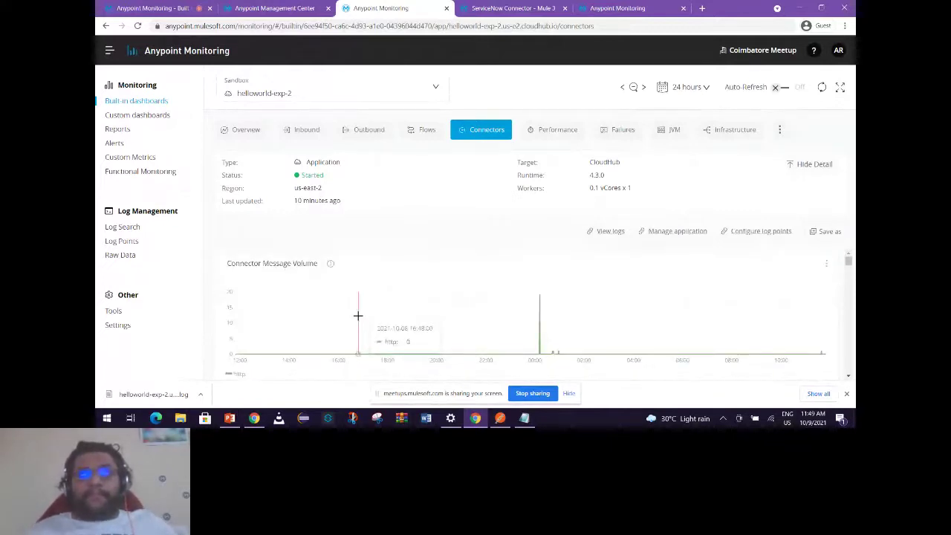
mouse_move(331, 265)
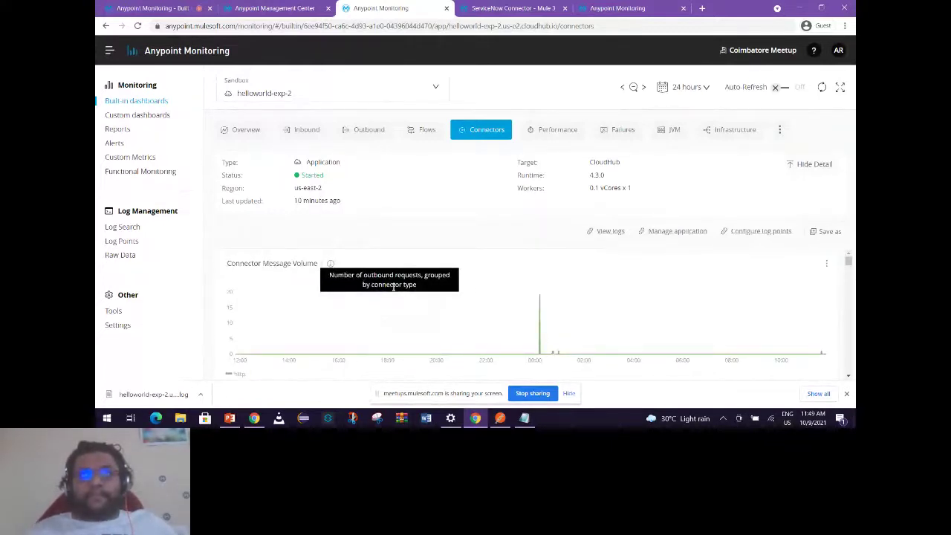
scroll(468, 309, down, 1)
scroll(322, 337, down, 2)
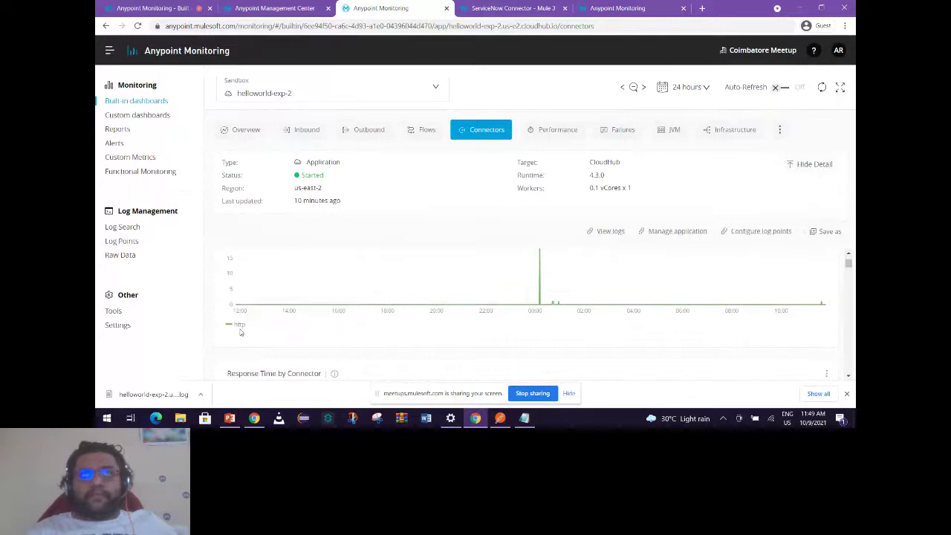
scroll(539, 297, up, 3)
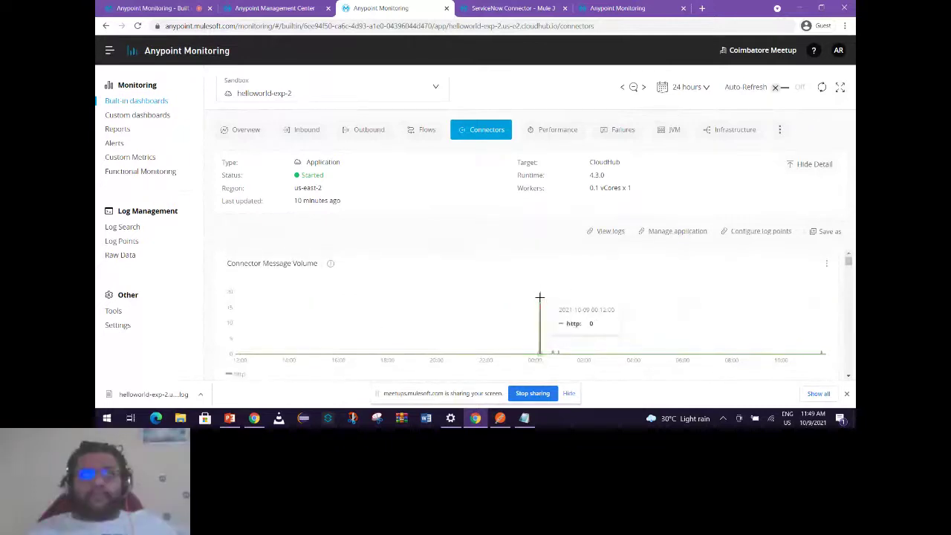
scroll(508, 340, down, 4)
scroll(508, 340, down, 5)
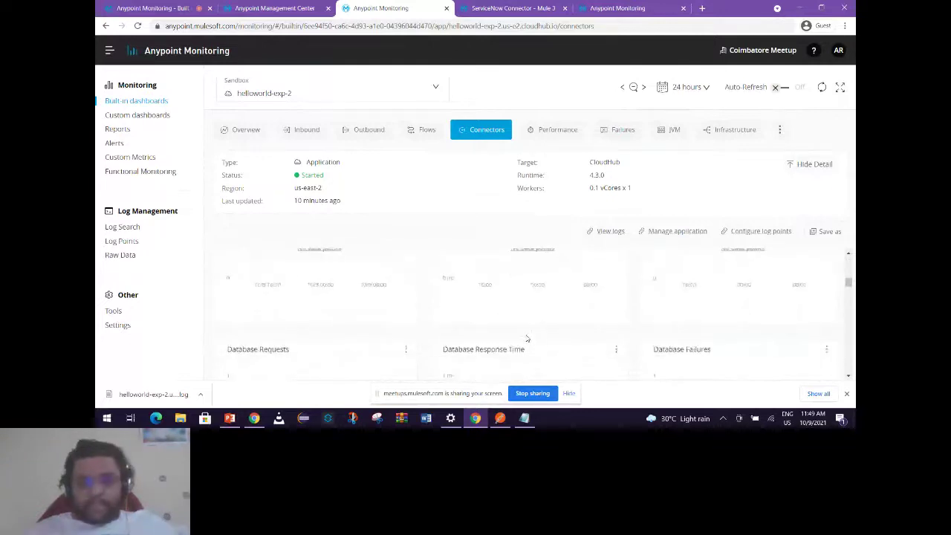
scroll(272, 303, down, 3)
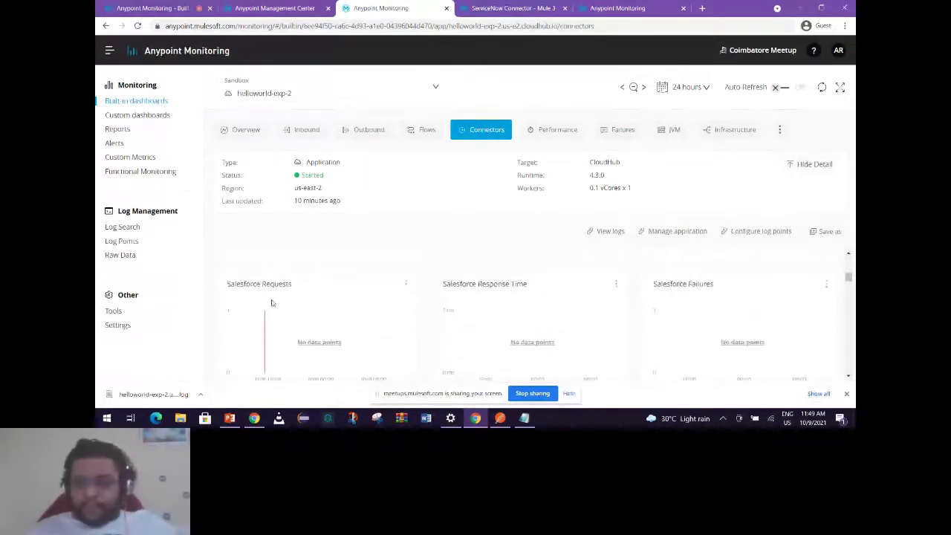
scroll(629, 347, down, 5)
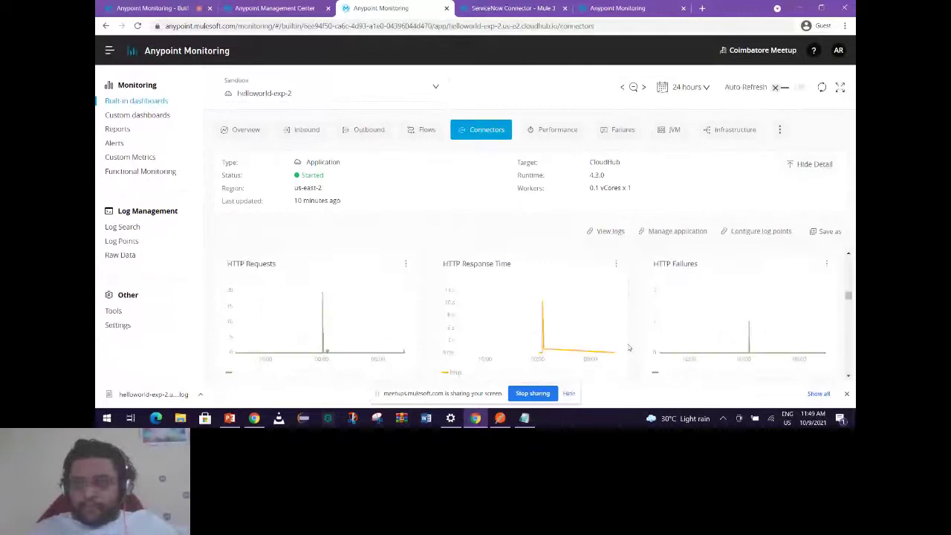
scroll(628, 346, up, 1)
scroll(629, 347, down, 1)
scroll(628, 347, up, 1)
Review the remaining connector charts down to SMTP, then switch to the Performance dashboard.
mouse_move(745, 324)
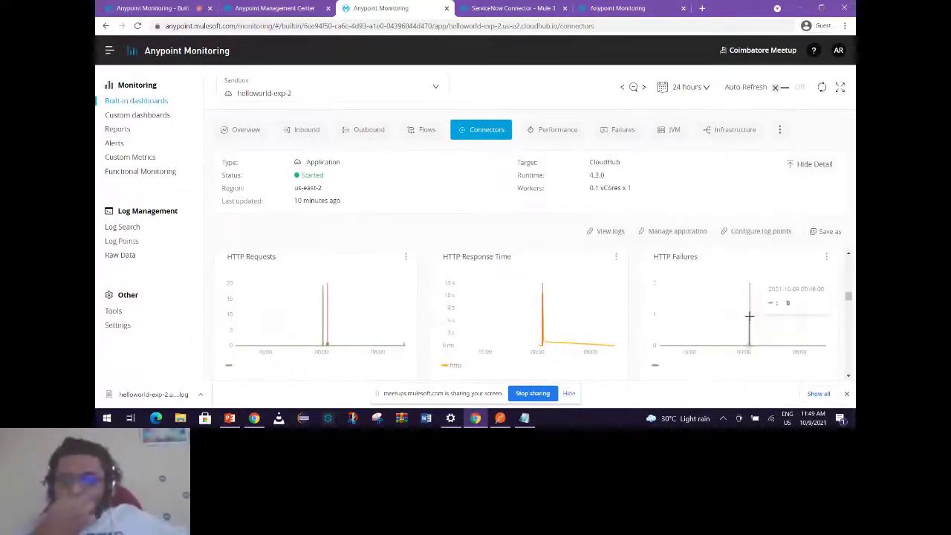
scroll(597, 319, down, 1)
scroll(594, 320, down, 3)
scroll(585, 325, down, 5)
scroll(578, 324, up, 2)
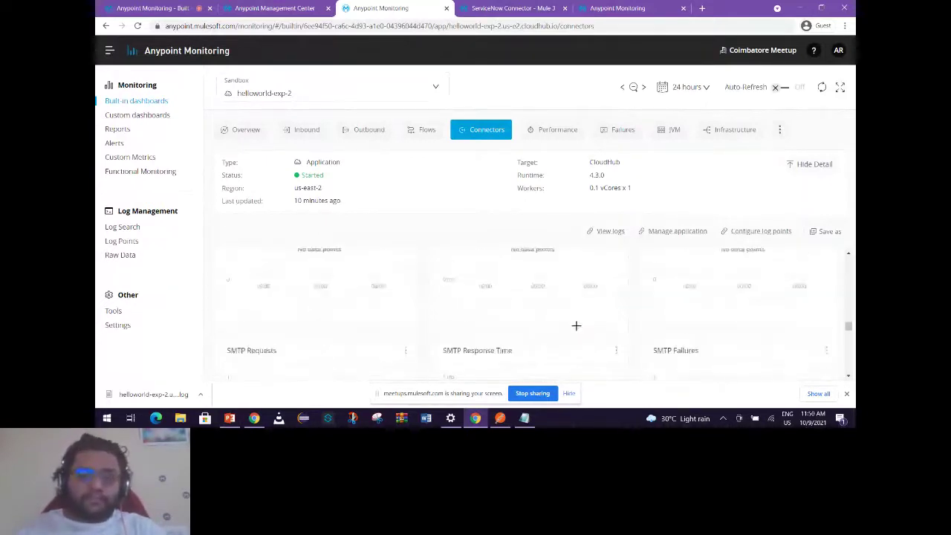
scroll(575, 325, down, 1)
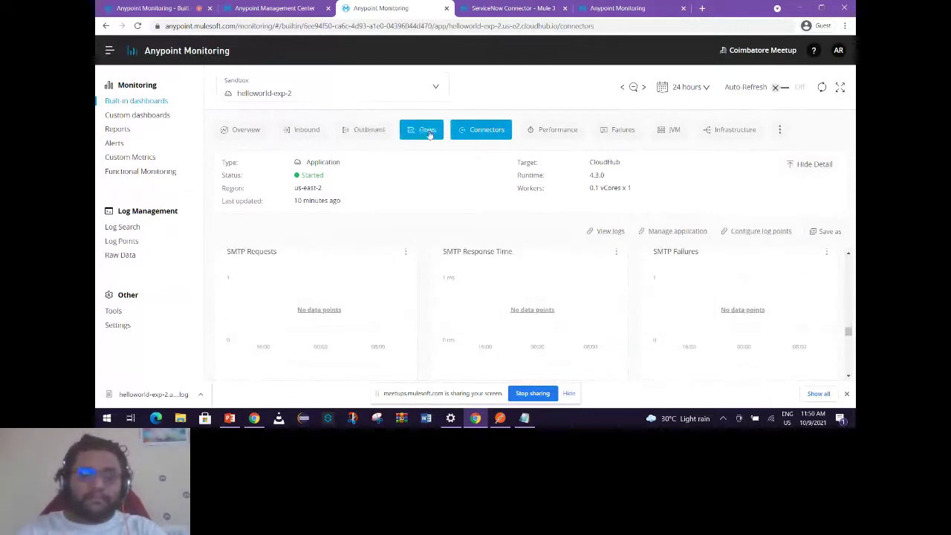
click(558, 137)
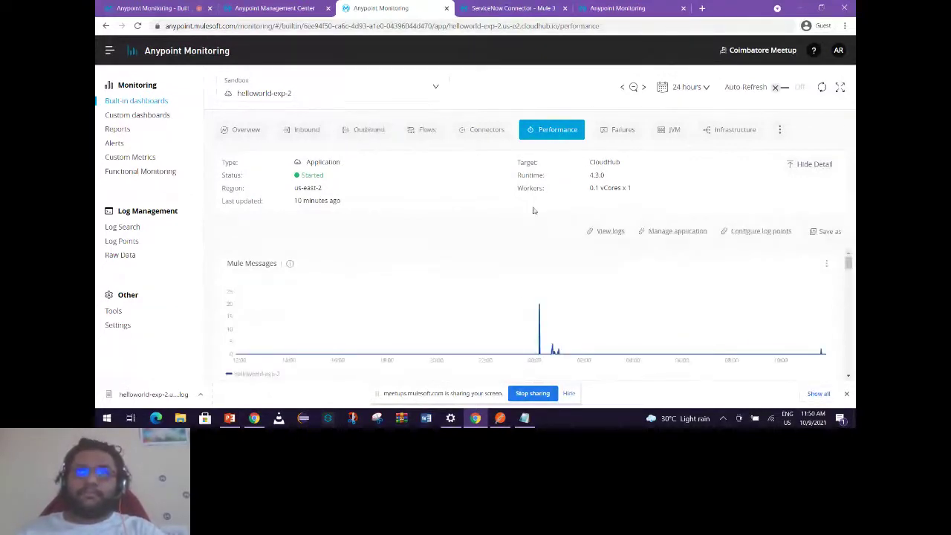
scroll(535, 312, down, 3)
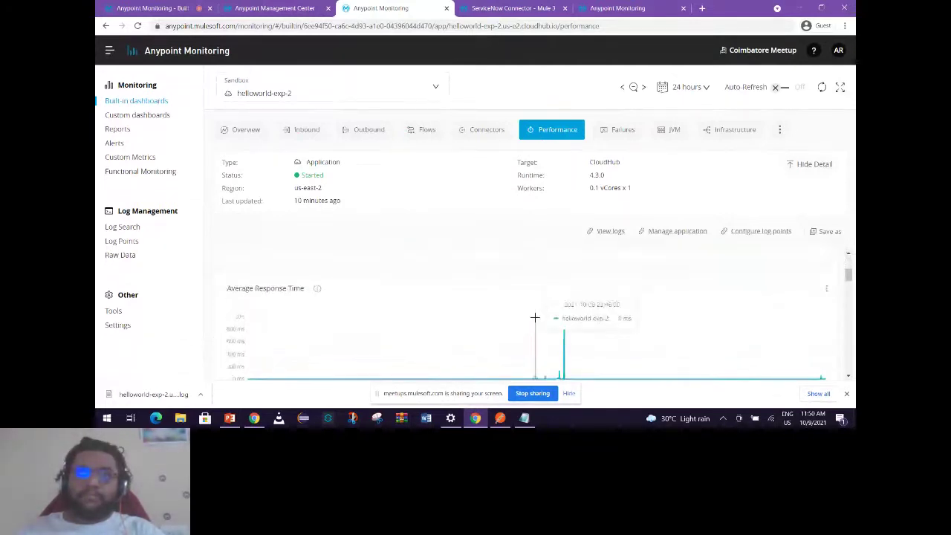
scroll(534, 316, up, 3)
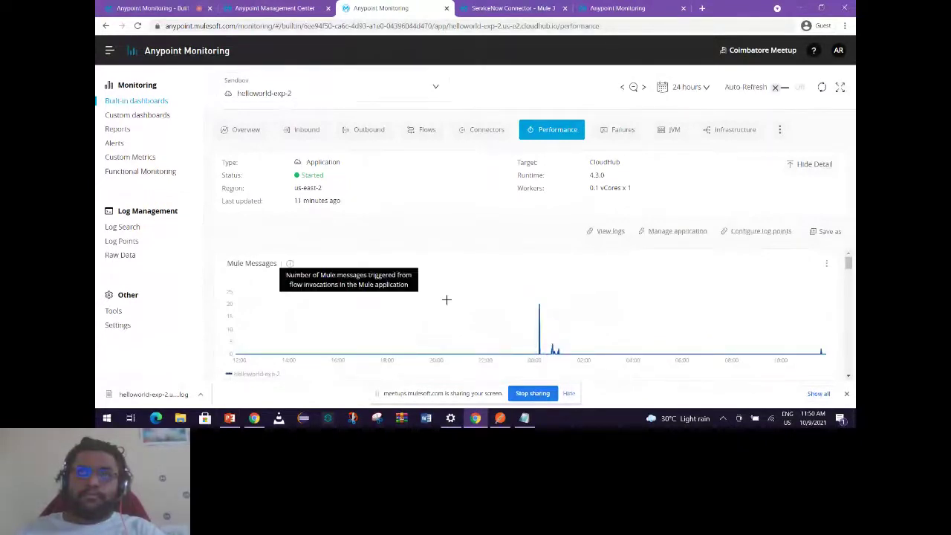
scroll(476, 312, down, 3)
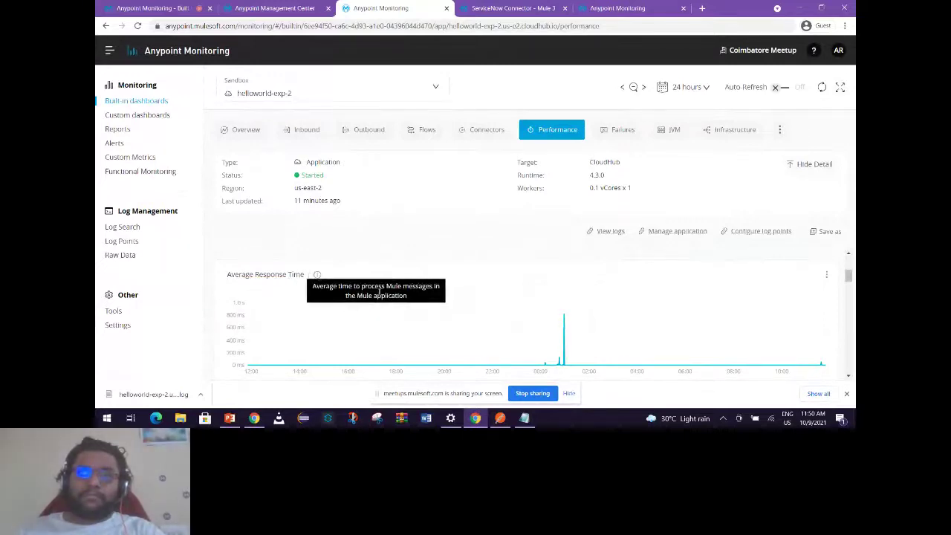
scroll(493, 331, down, 3)
scroll(493, 332, up, 2)
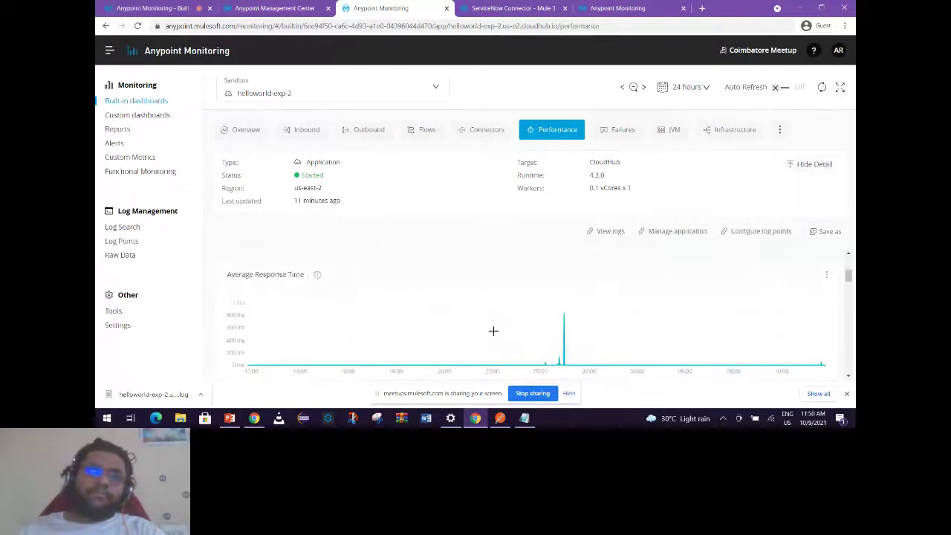
scroll(493, 331, down, 3)
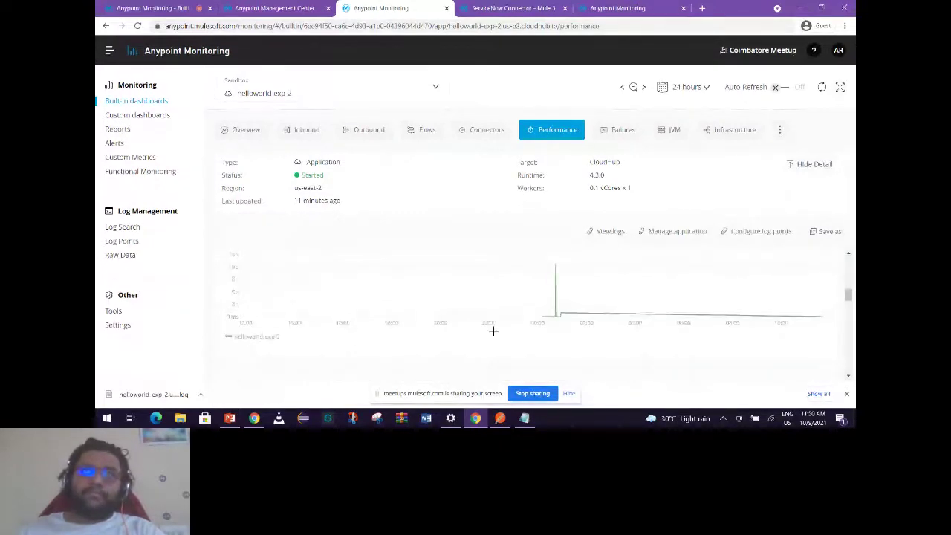
scroll(493, 331, down, 3)
scroll(498, 315, down, 1)
scroll(497, 315, down, 6)
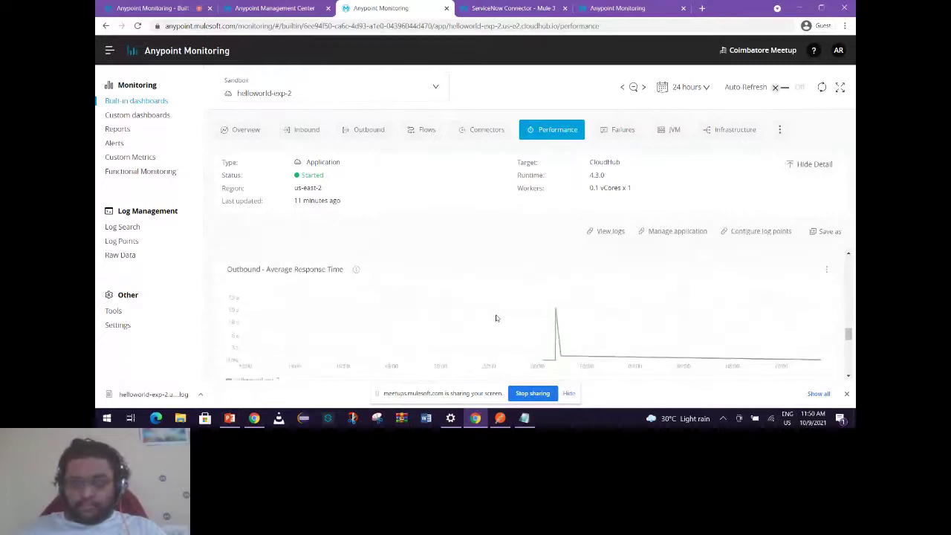
scroll(496, 318, down, 4)
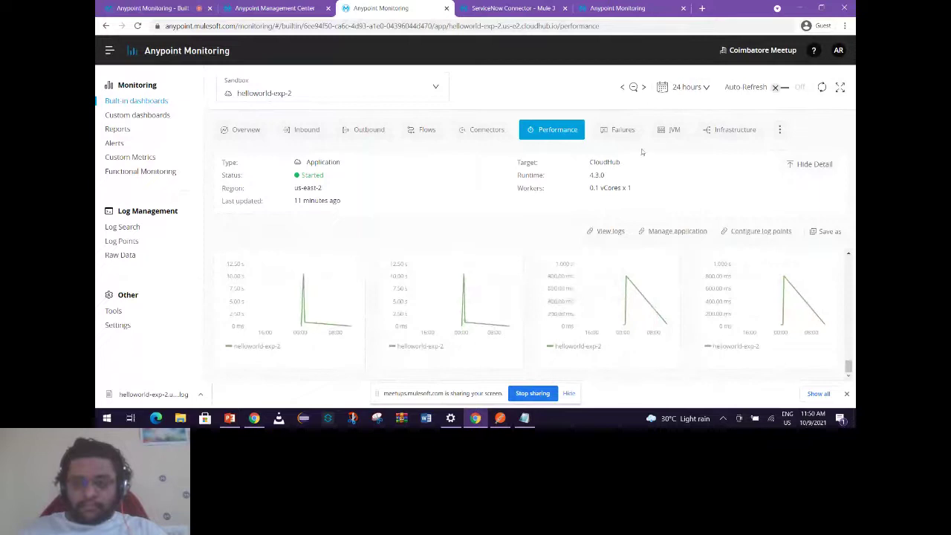
Open helloworld-exp-2's Failures dashboard and scroll into its error charts.
click(619, 136)
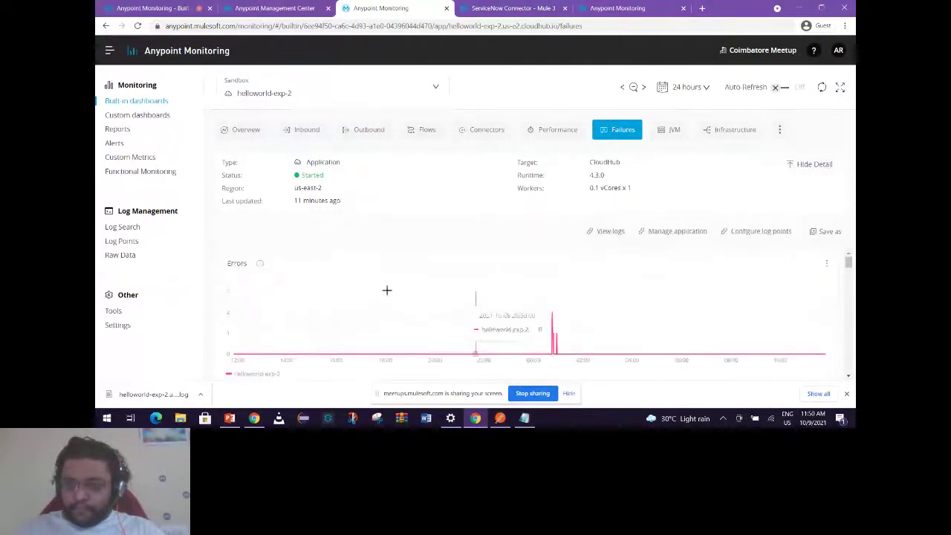
mouse_move(260, 264)
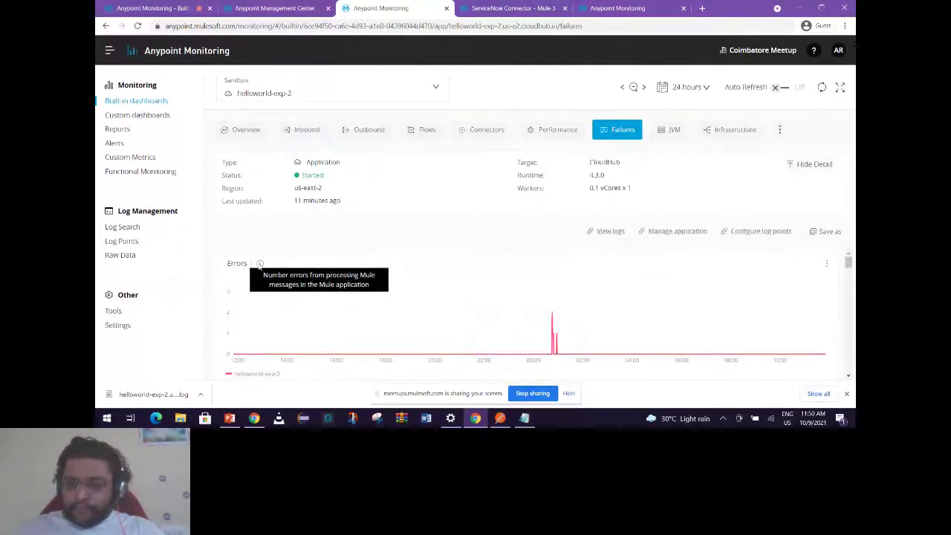
scroll(454, 335, down, 5)
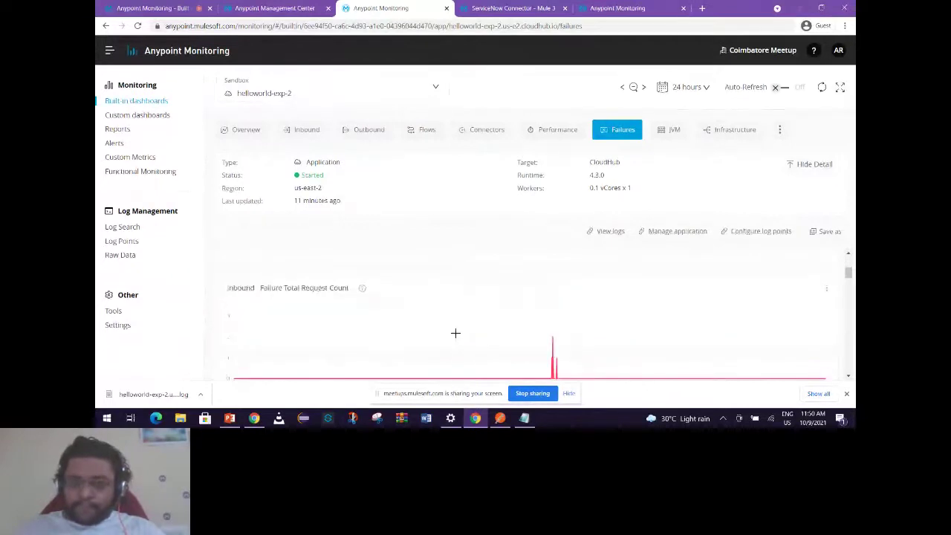
scroll(455, 335, up, 3)
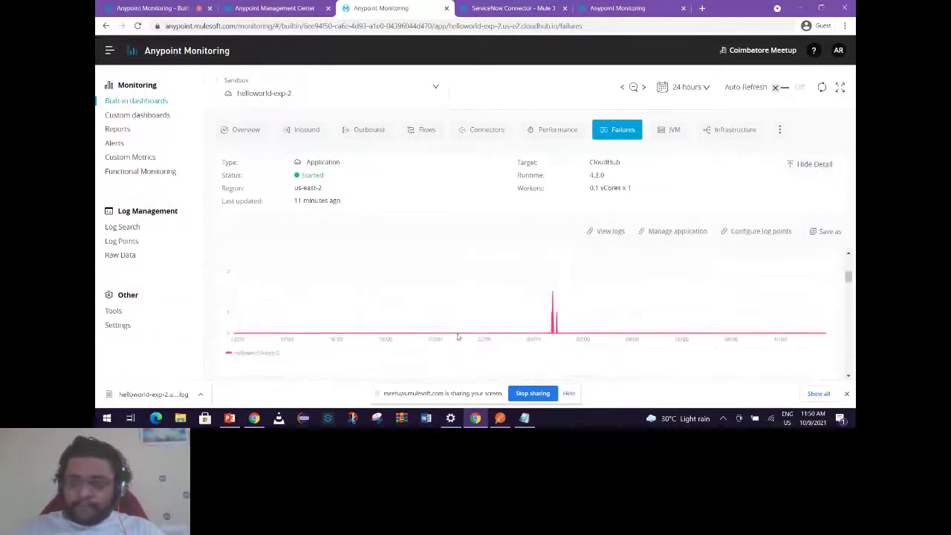
scroll(446, 342, down, 3)
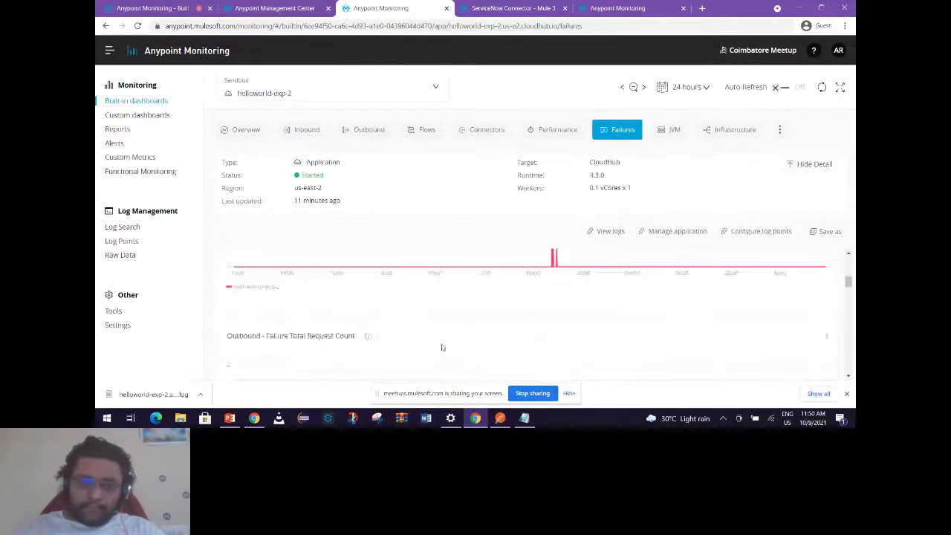
scroll(452, 318, down, 3)
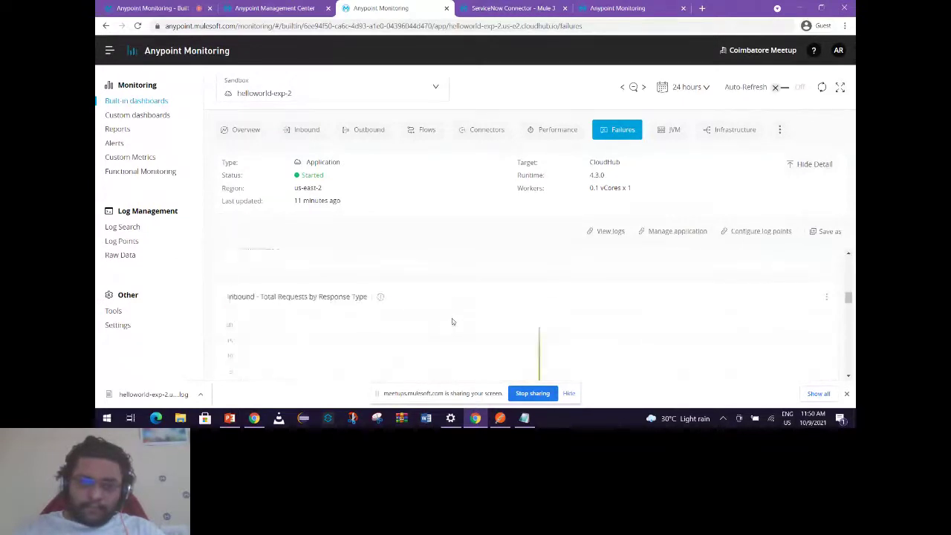
scroll(452, 320, down, 6)
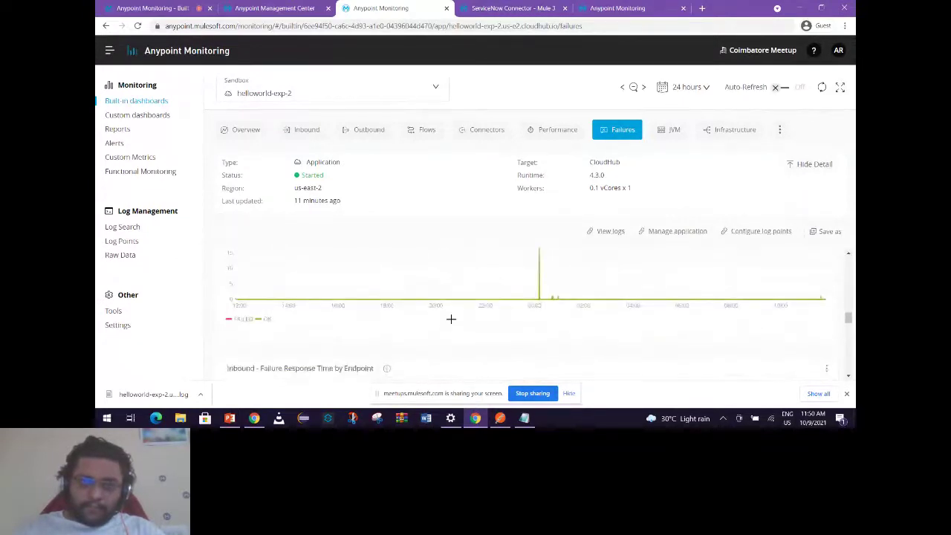
scroll(450, 319, down, 1)
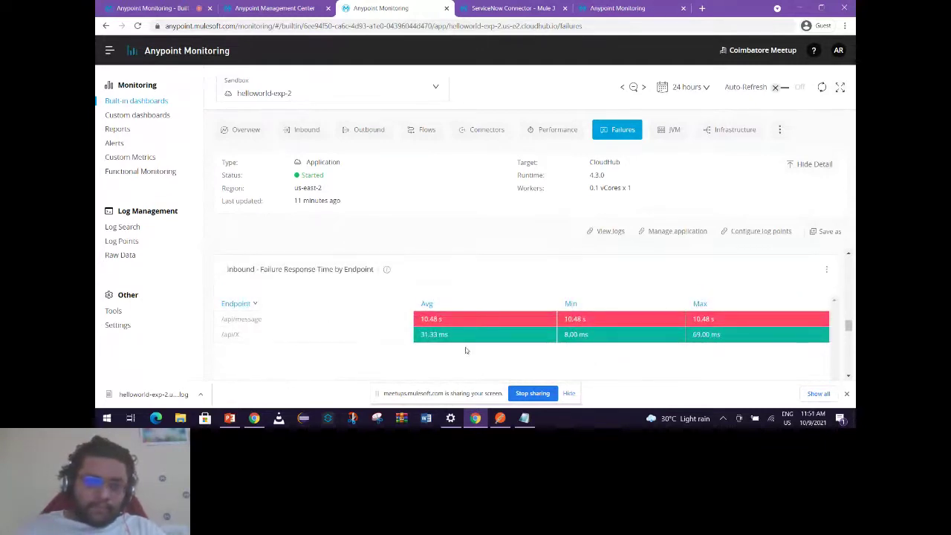
Review failure response times by endpoint, with /api/helloworld at 10.47 s.
scroll(464, 351, down, 3)
scroll(464, 351, down, 1)
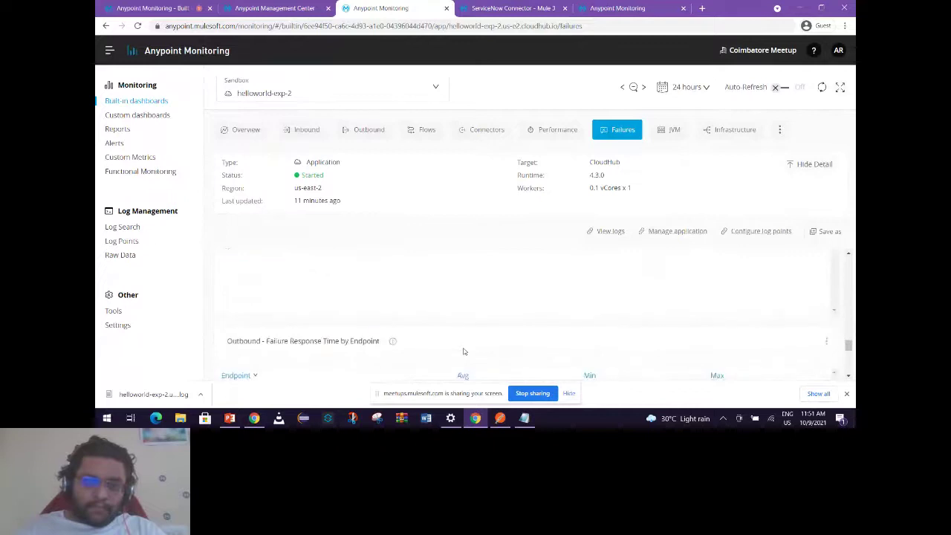
scroll(266, 291, up, 1)
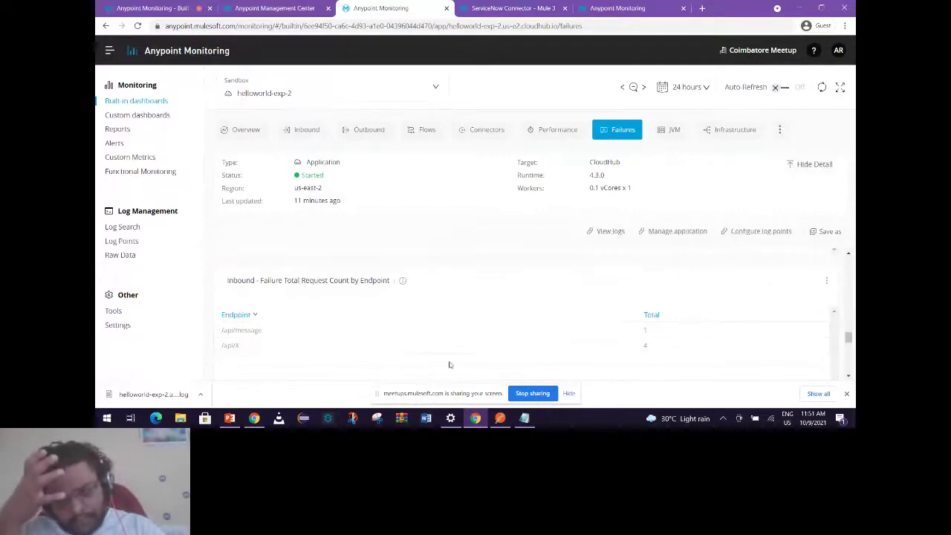
scroll(395, 357, down, 3)
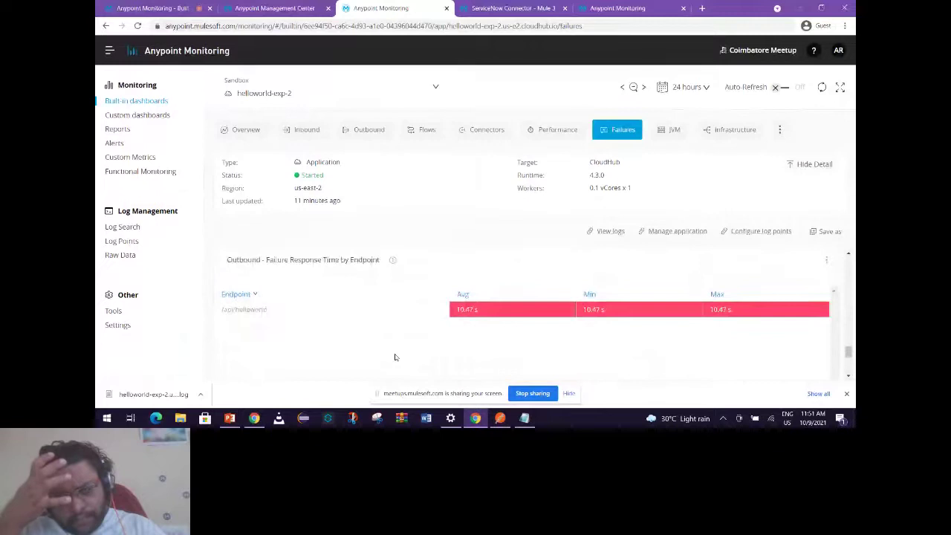
scroll(394, 357, down, 2)
scroll(524, 295, up, 1)
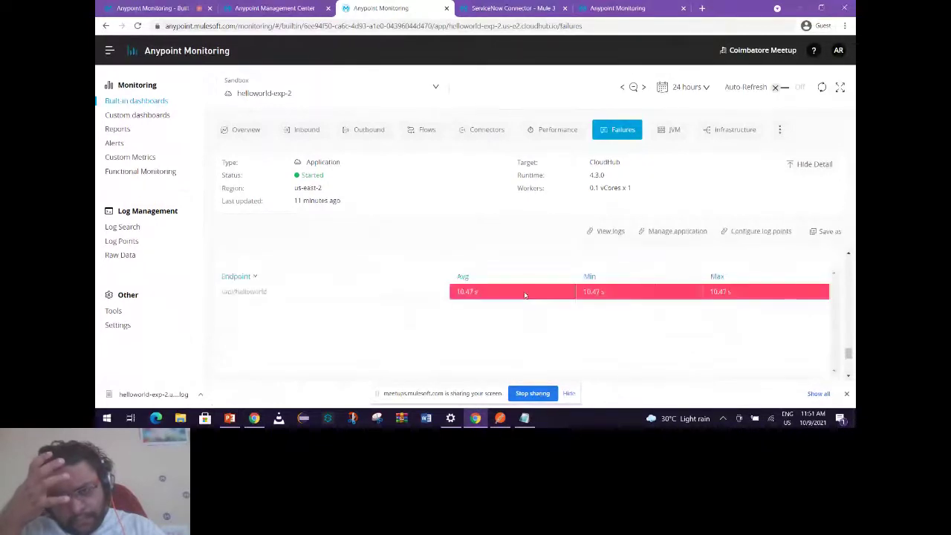
scroll(495, 350, down, 3)
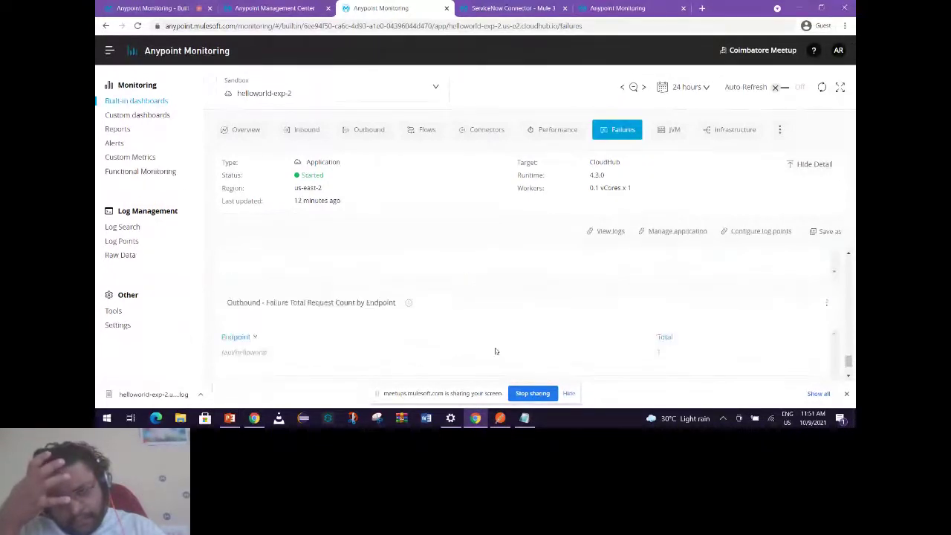
scroll(496, 353, up, 3)
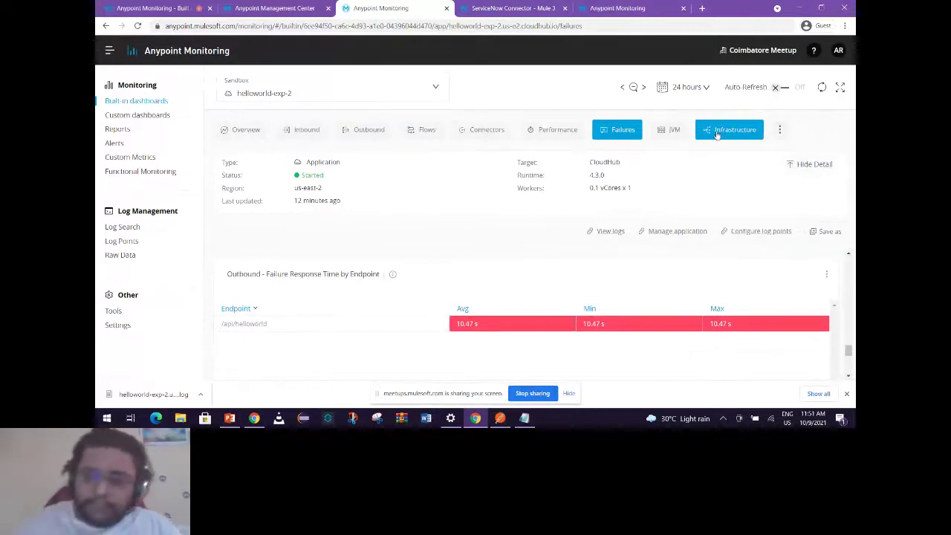
Show the JVM dashboard with worker-0 Garbage Collection Count and Time charts.
click(671, 133)
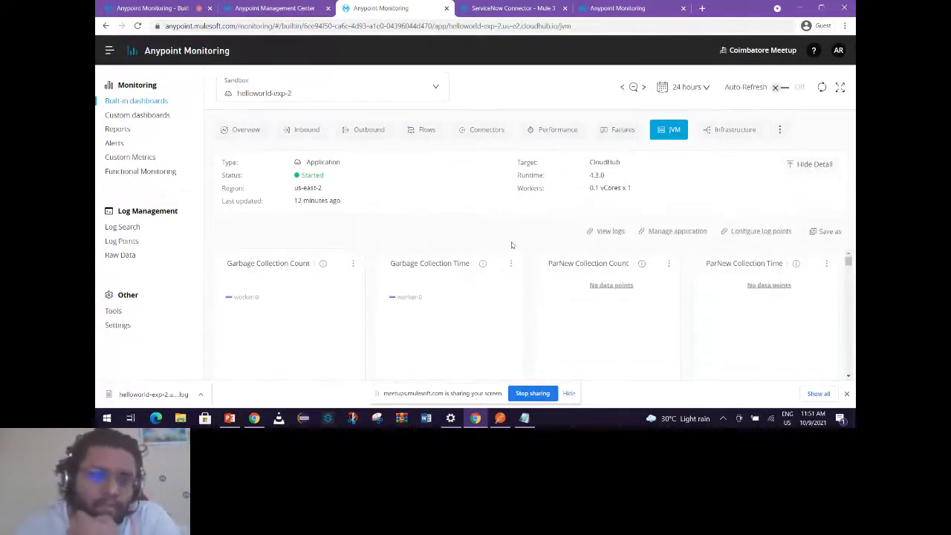
click(291, 135)
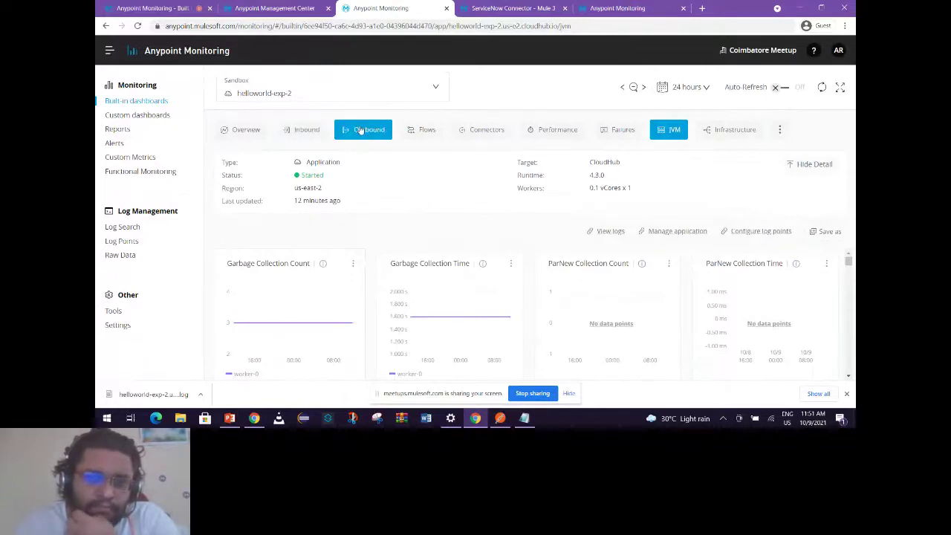
Look at the existing My dashboard, then create a new empty custom dashboard.
click(128, 117)
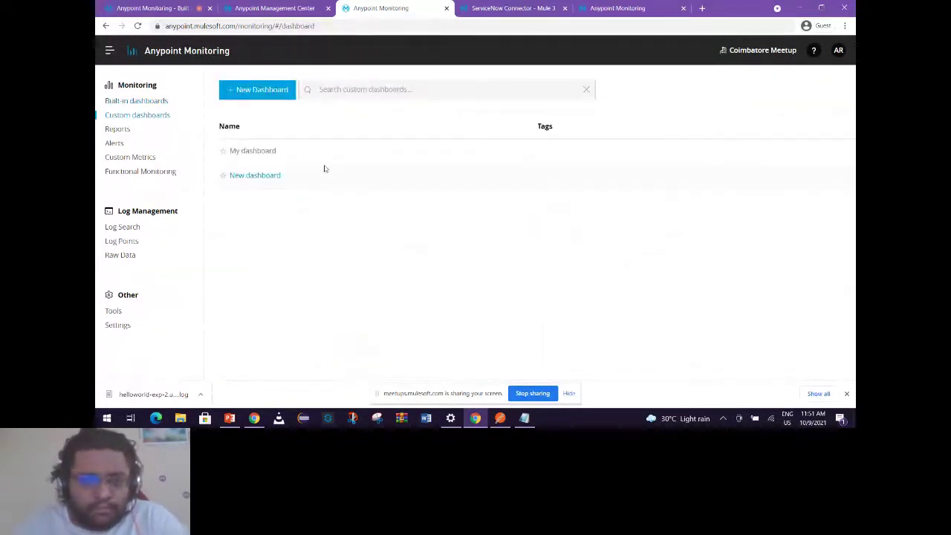
click(262, 155)
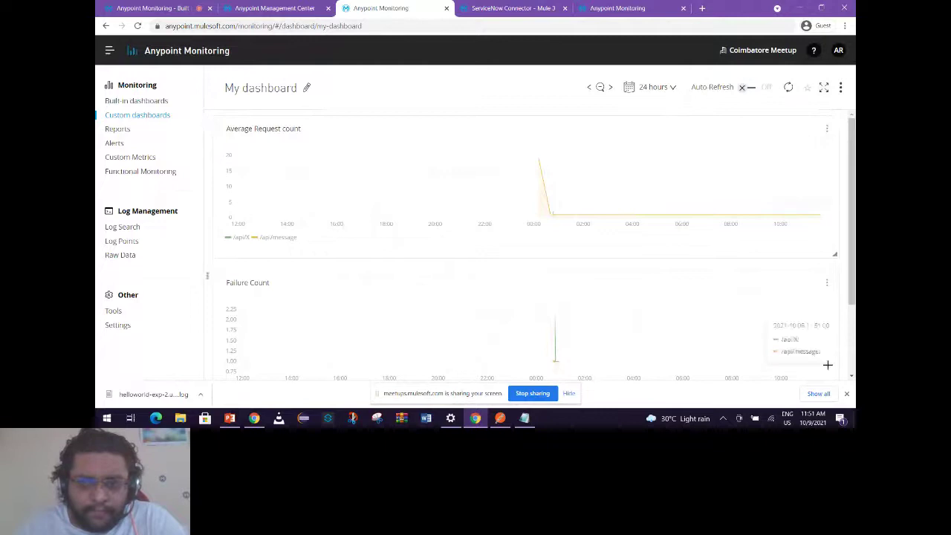
click(130, 117)
click(266, 96)
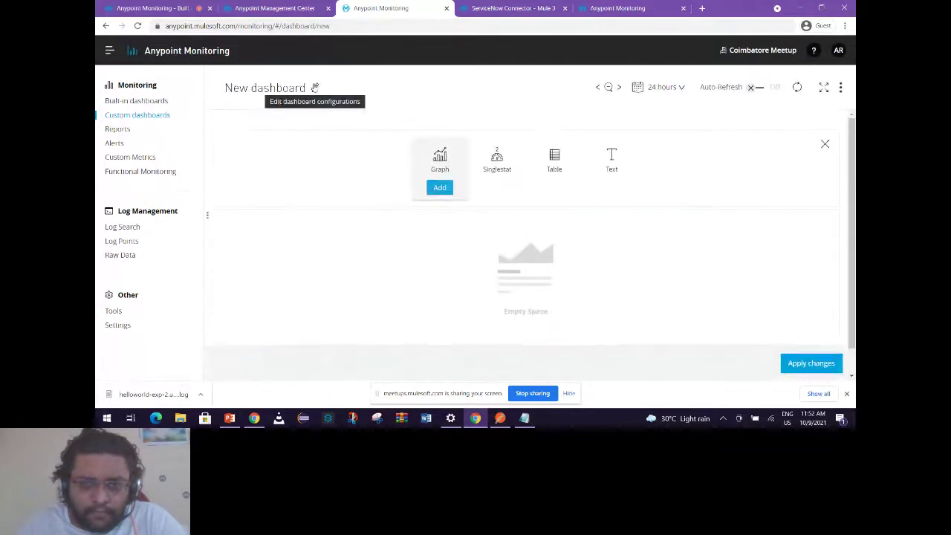
Name the new dashboard 'Demo Dashboard', save it, and add a Graph panel.
click(312, 92)
click(310, 92)
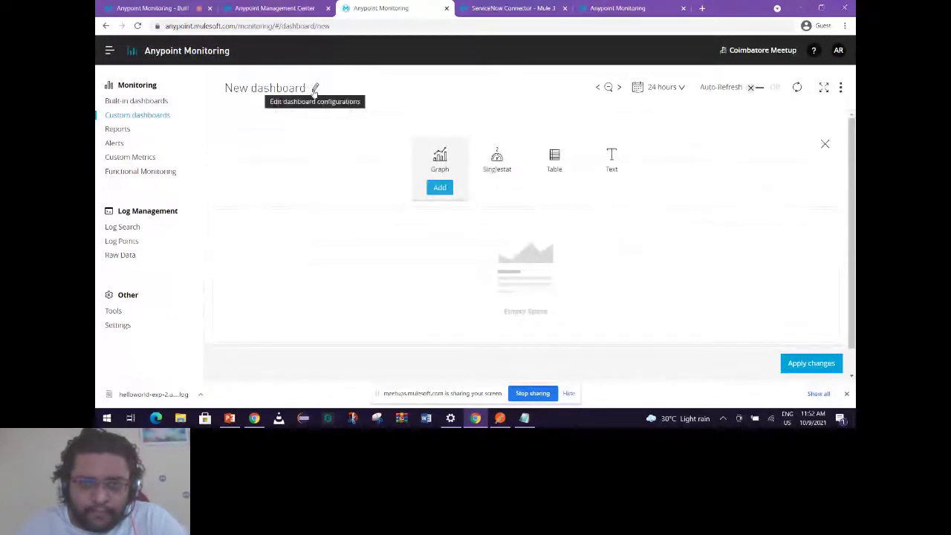
click(315, 89)
triple_click(366, 196)
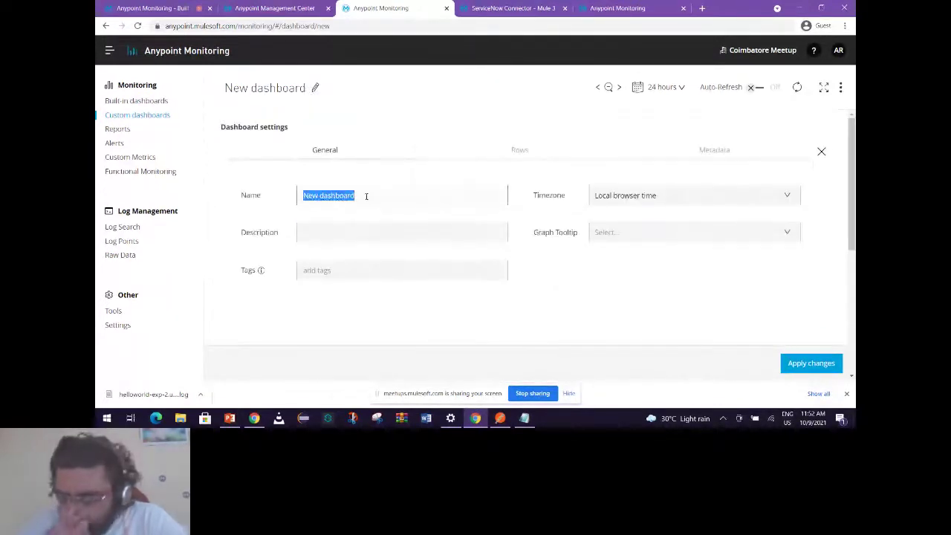
key(BackSpace)
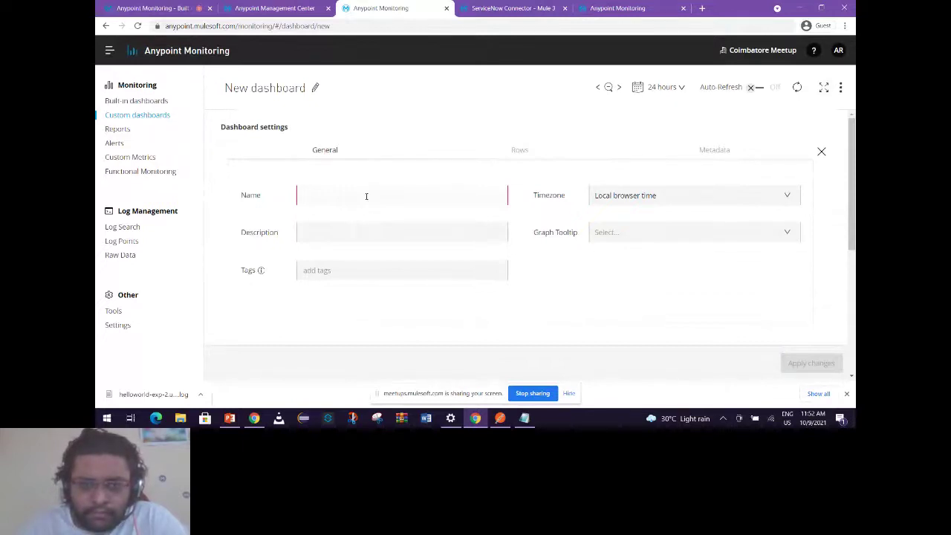
text(N)
key(BackSpace)
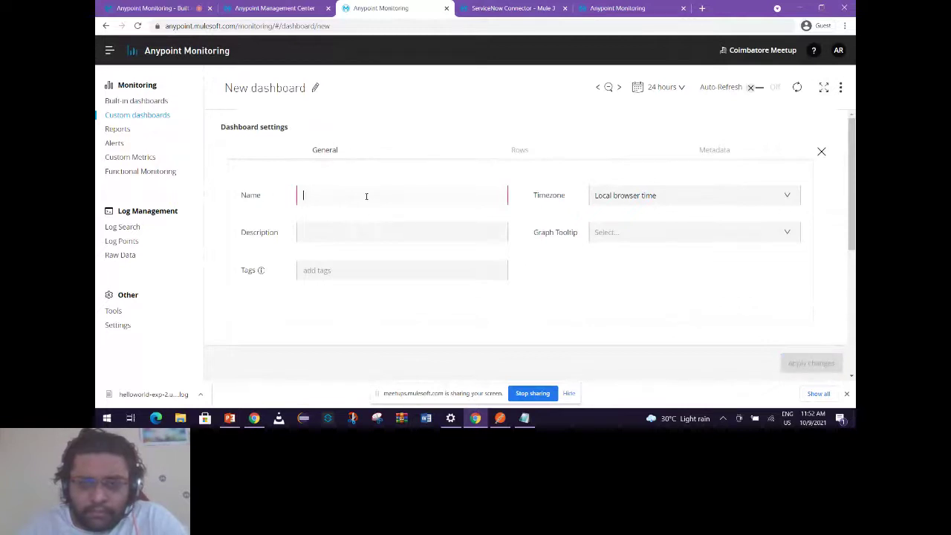
text(Demo Dashboa)
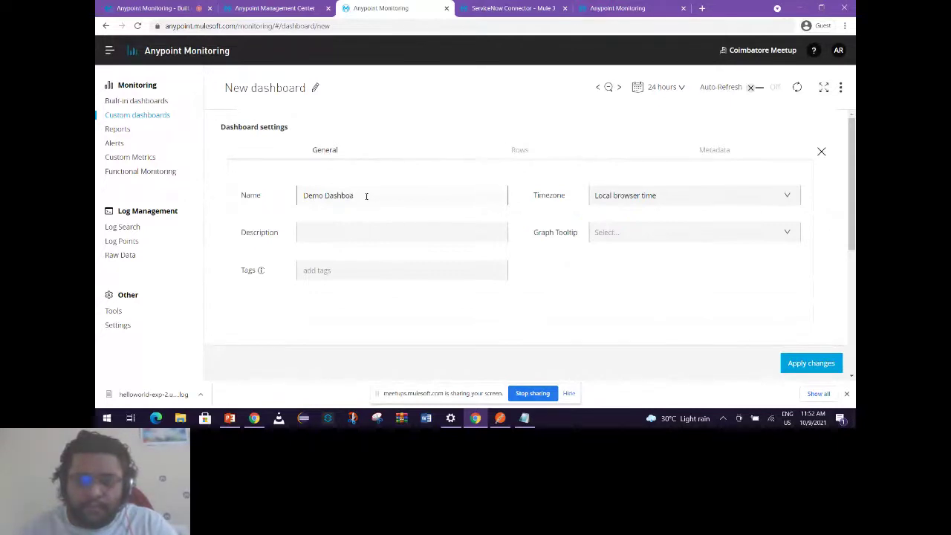
scroll(721, 313, down, 3)
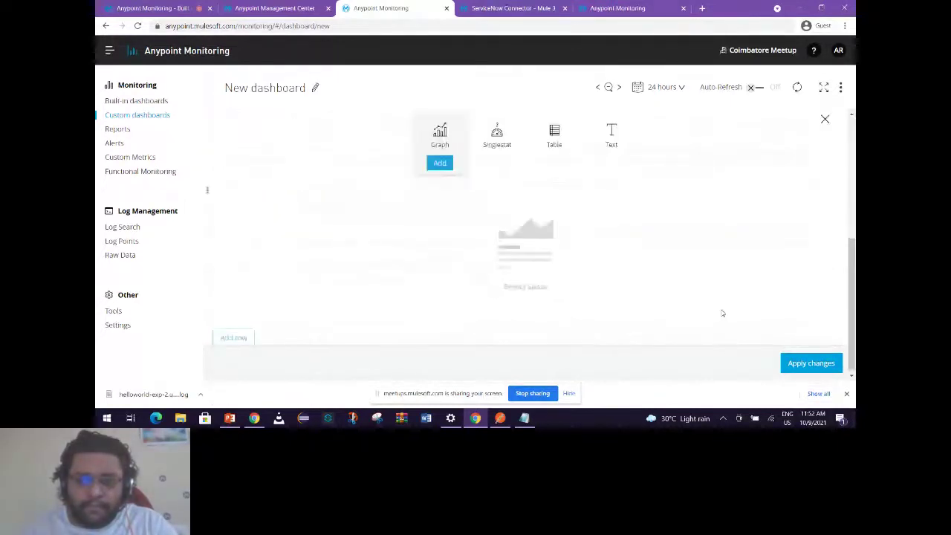
click(810, 363)
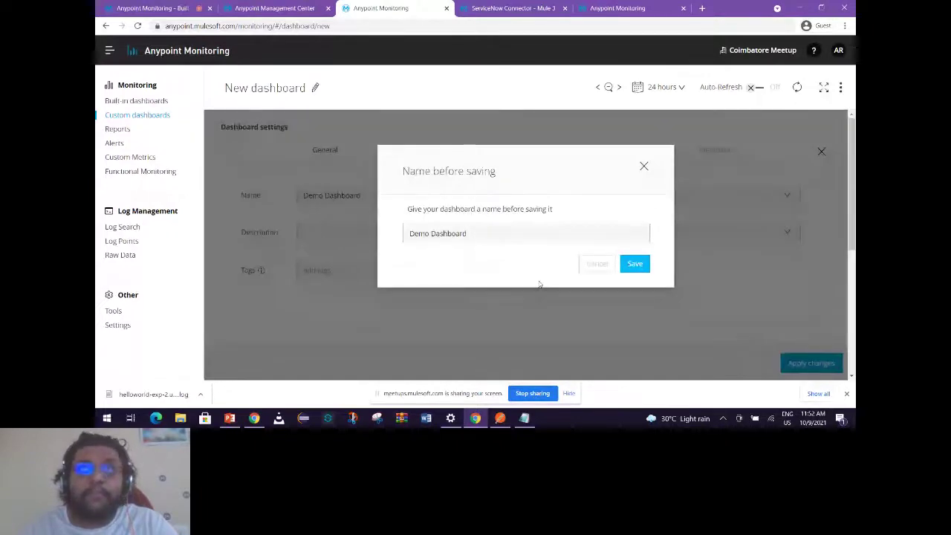
click(633, 263)
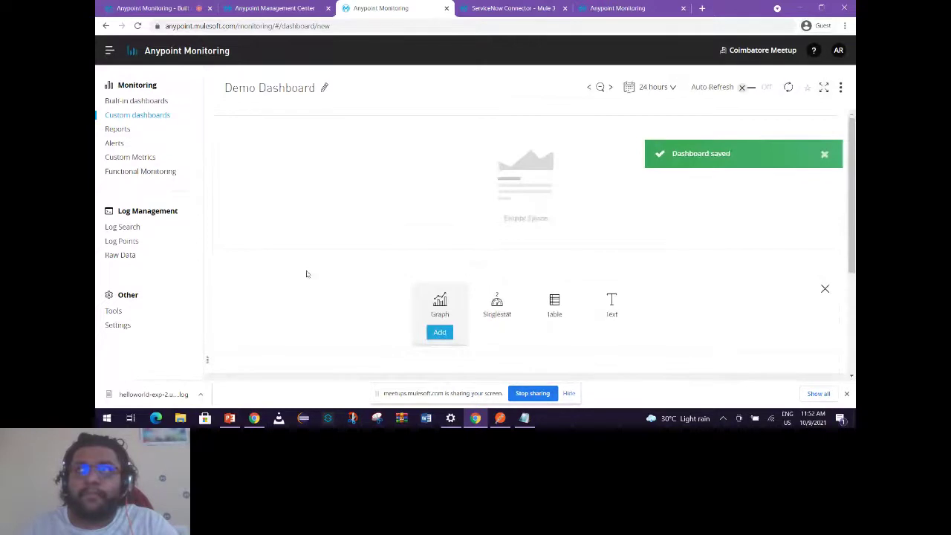
click(440, 332)
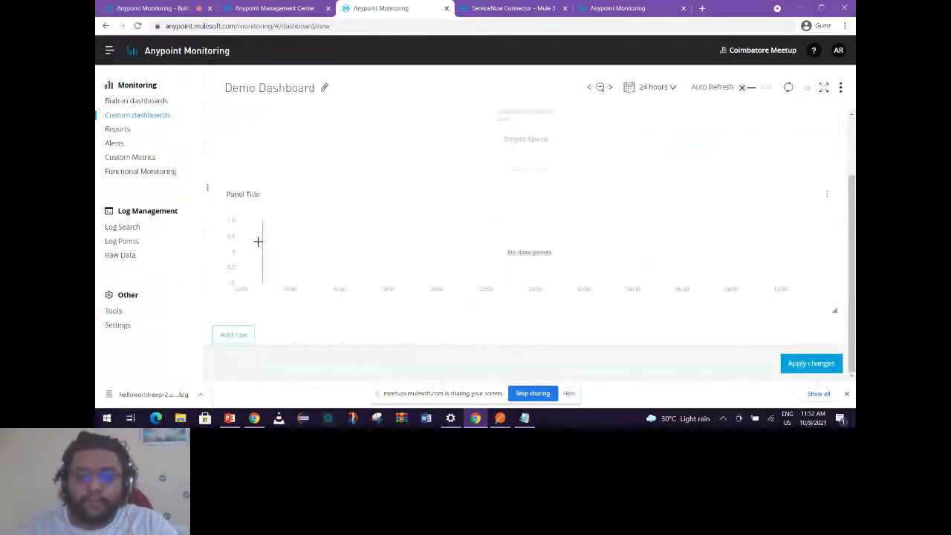
Title the new graph panel 'Inbound average response time'.
click(828, 195)
click(795, 215)
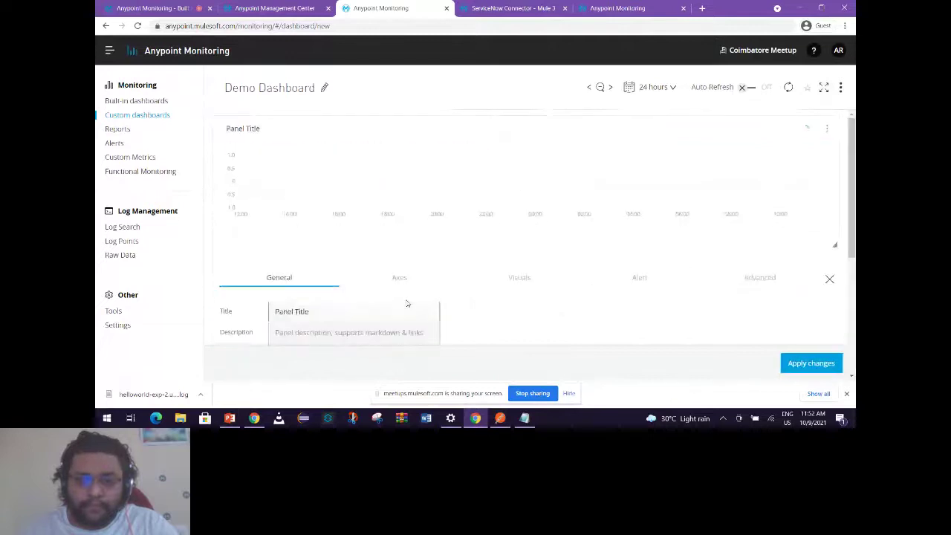
scroll(407, 303, down, 2)
click(341, 213)
key(ctrl+a)
key(BackSpace)
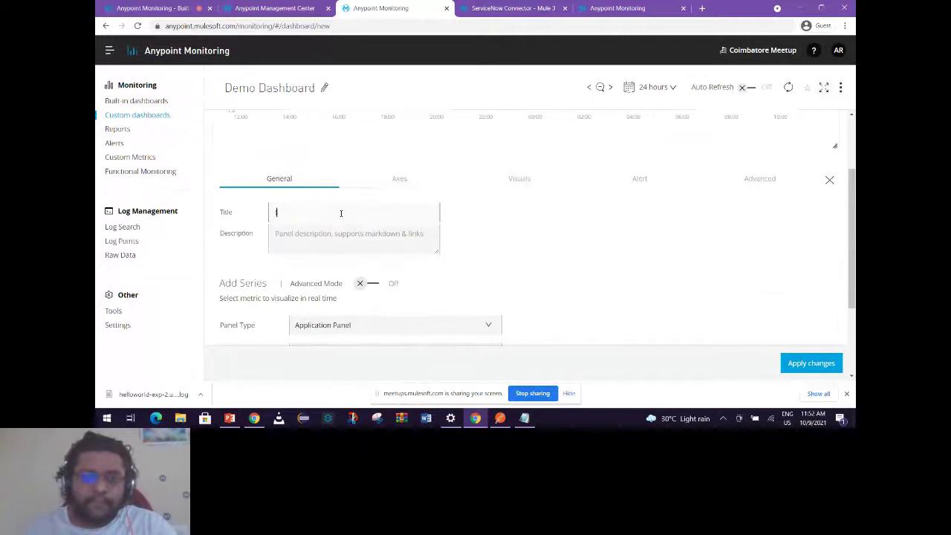
text(Inbound ag)
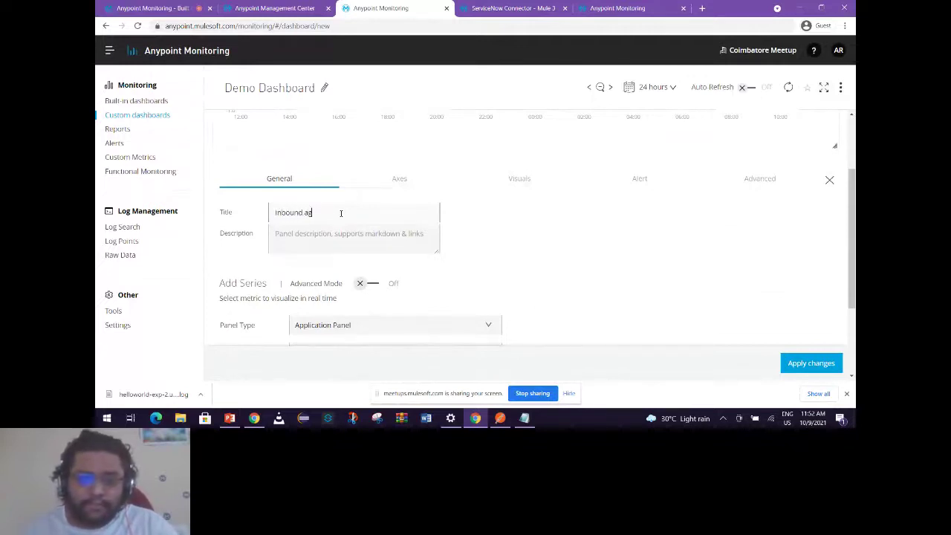
text(-verage)
key(BackSpace)
key(BackSpace)
key(BackSpace)
key(BackSpace)
key(BackSpace)
text(verage response time)
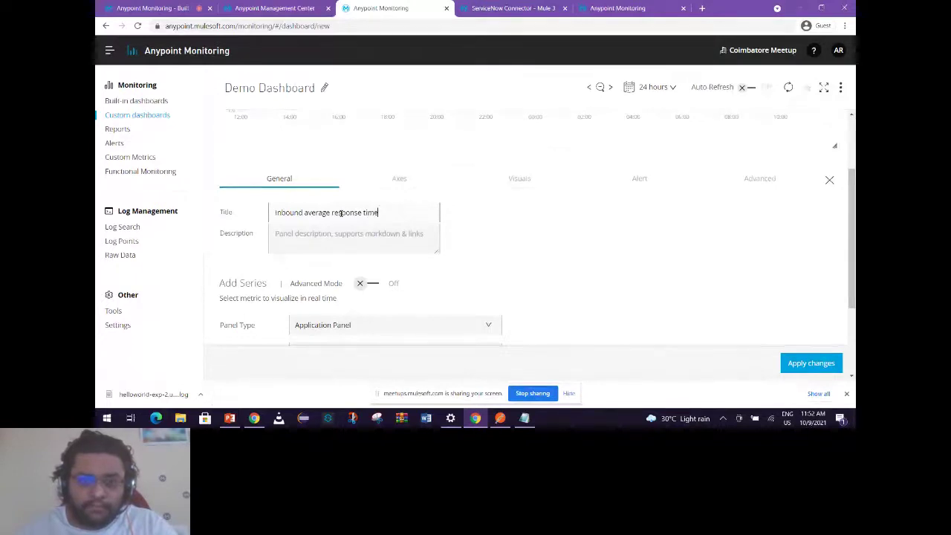
scroll(529, 243, down, 1)
Chart Inbound - Average Response Time by Endpoint for Sandbox helloworld-exp-2 and save.
click(471, 230)
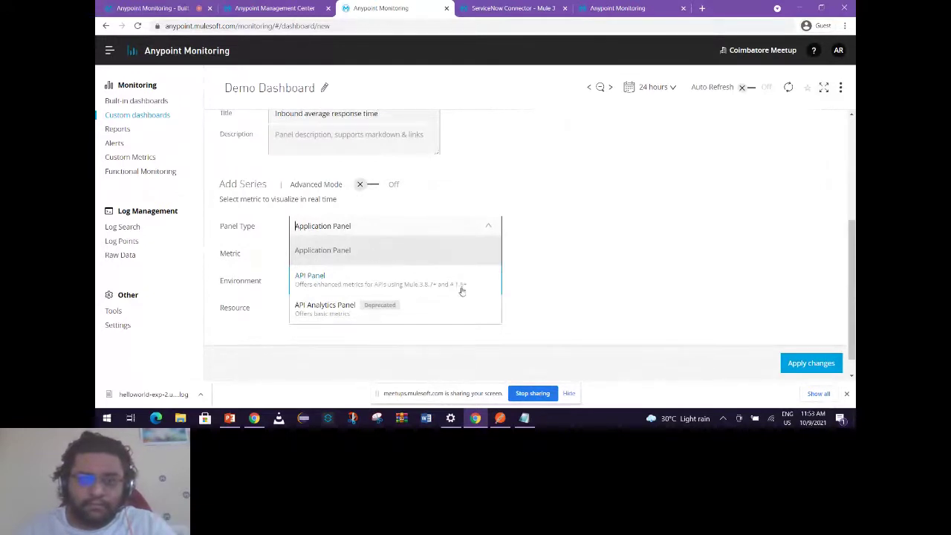
click(499, 230)
click(483, 253)
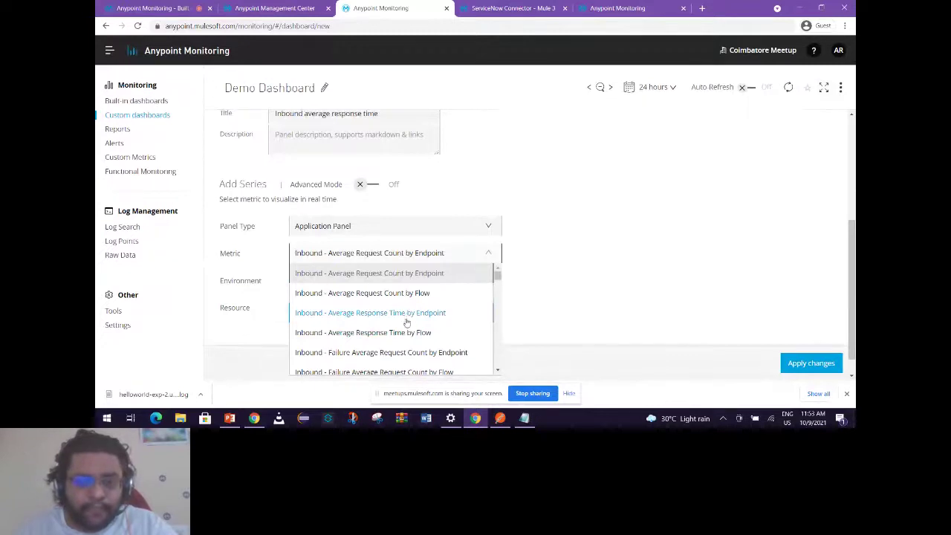
click(407, 313)
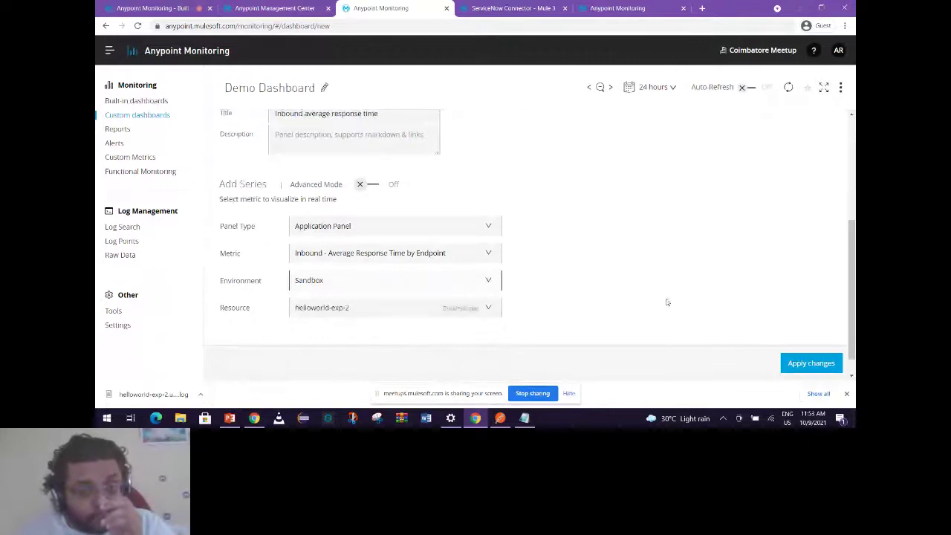
click(400, 286)
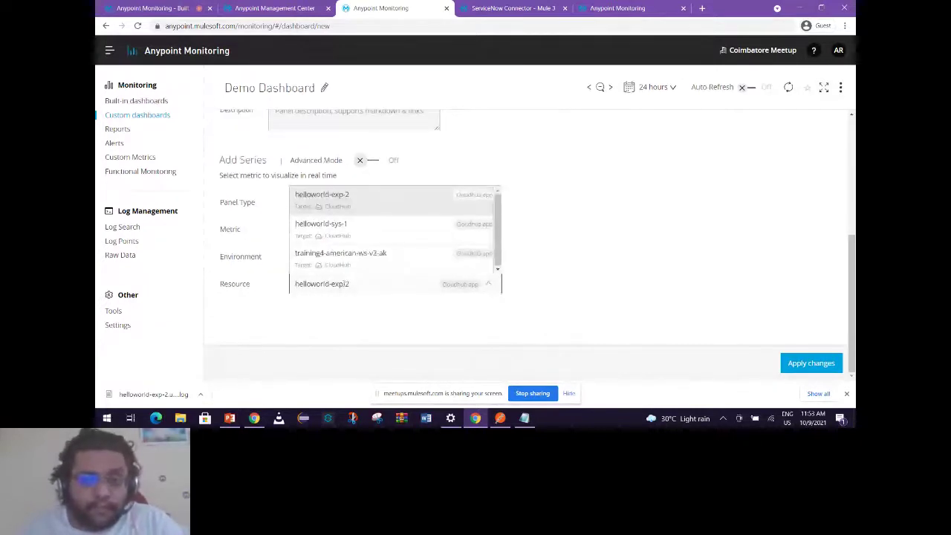
click(609, 285)
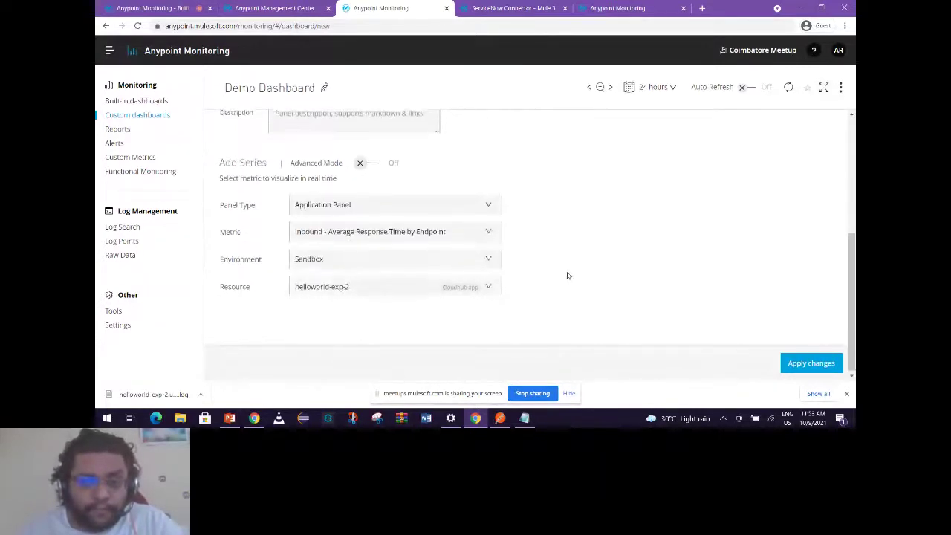
scroll(566, 274, up, 3)
scroll(566, 274, down, 3)
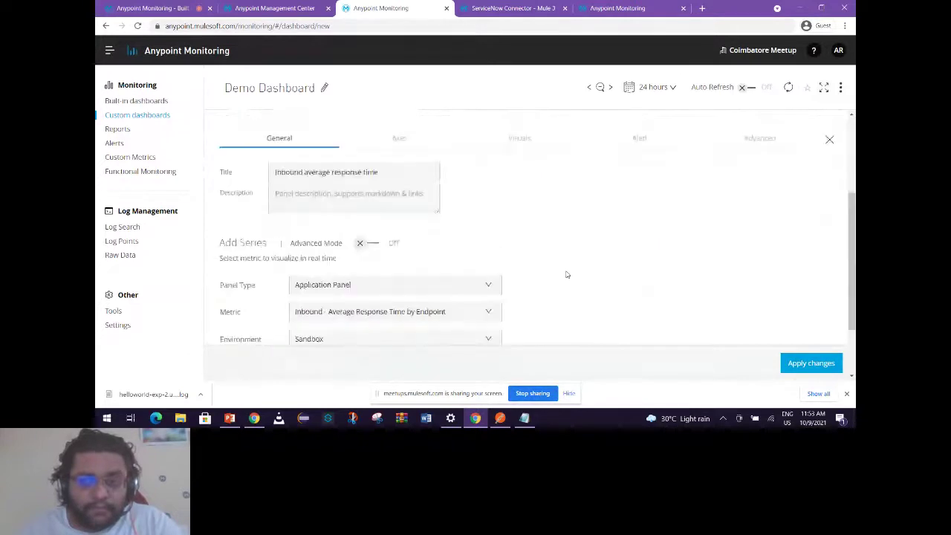
scroll(564, 274, up, 2)
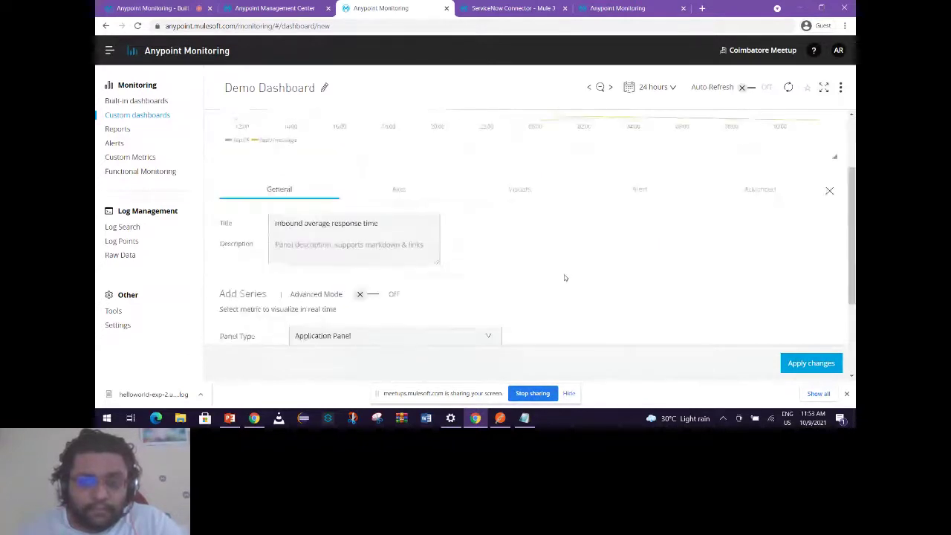
click(811, 364)
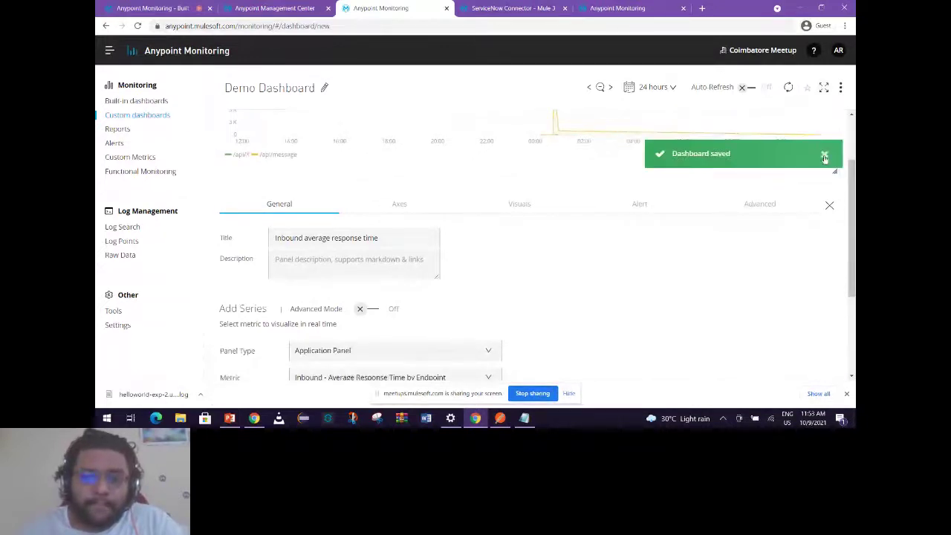
click(824, 156)
scroll(668, 222, up, 1)
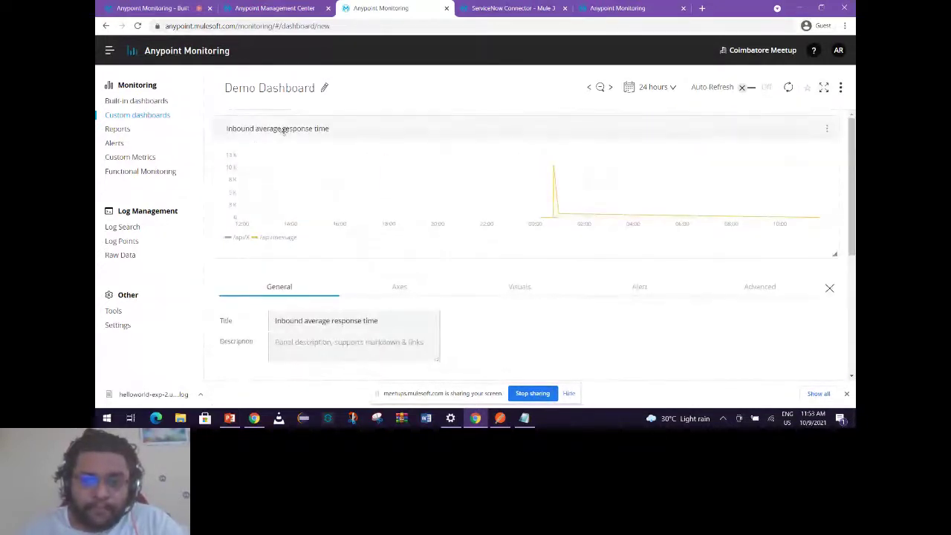
click(830, 288)
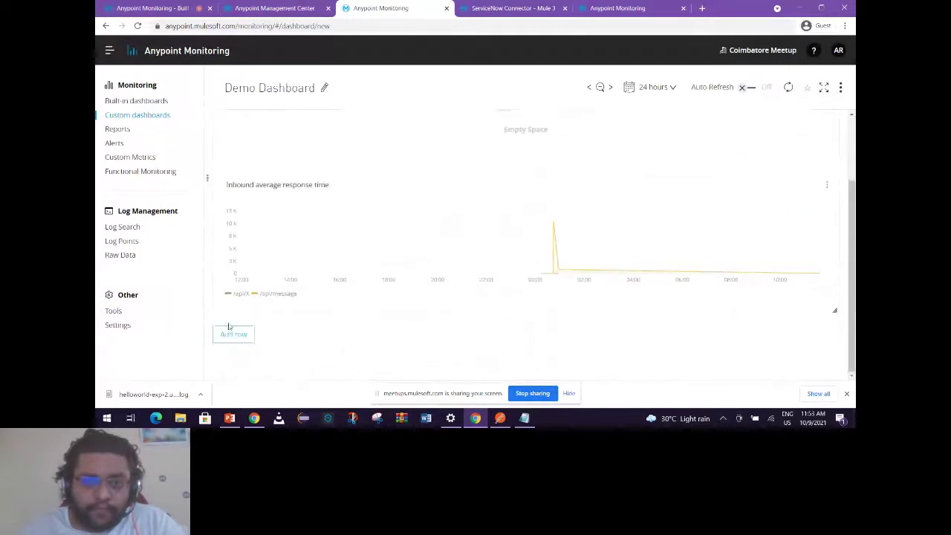
Add a new dashboard row holding a graph panel and open its configuration.
click(232, 333)
scroll(565, 312, down, 2)
click(446, 198)
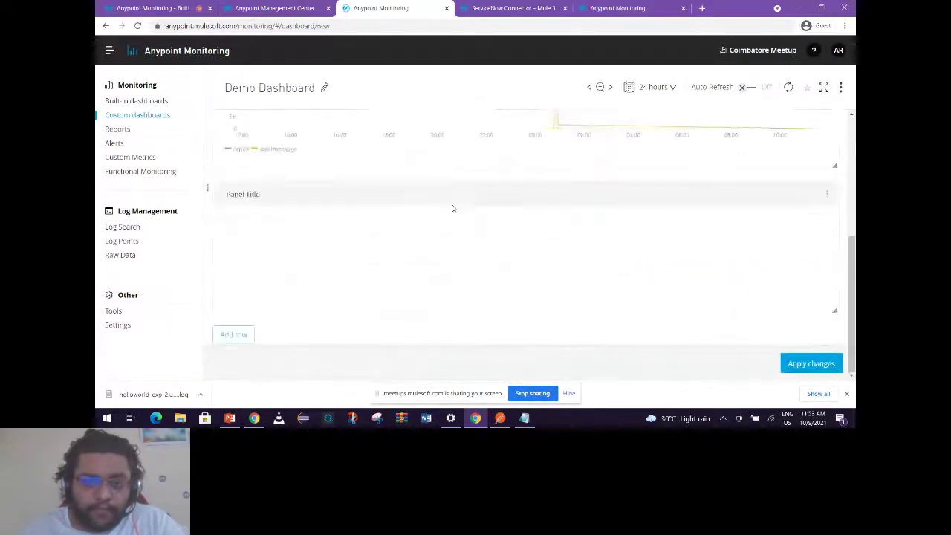
click(827, 195)
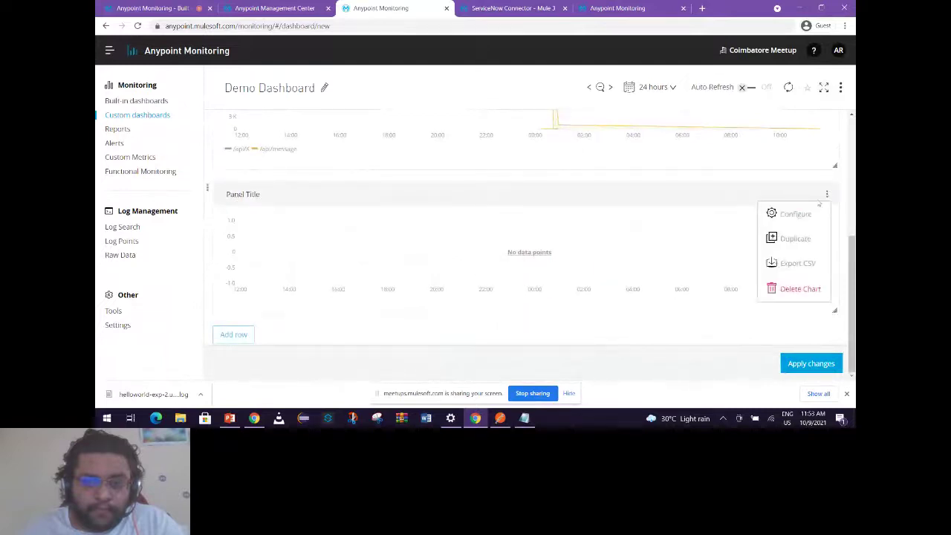
click(793, 214)
Title the new graph 'outbound response time'.
key(ctrl+a)
key(BackSpace)
text(c)
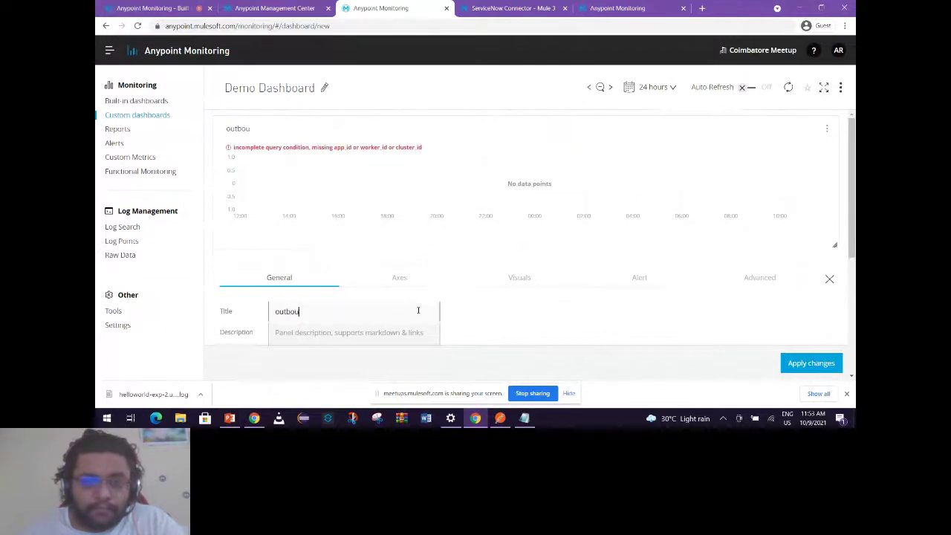
text(se time)
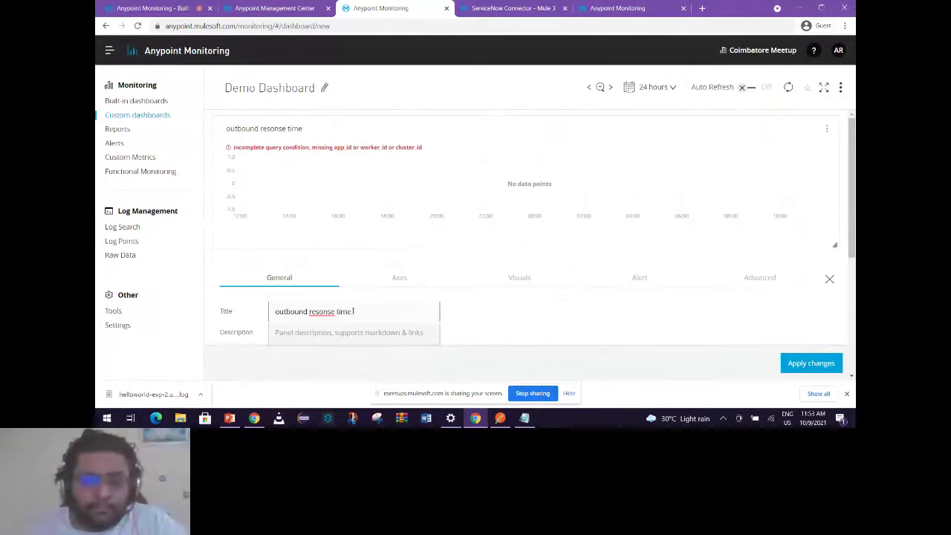
click(320, 311)
text(p)
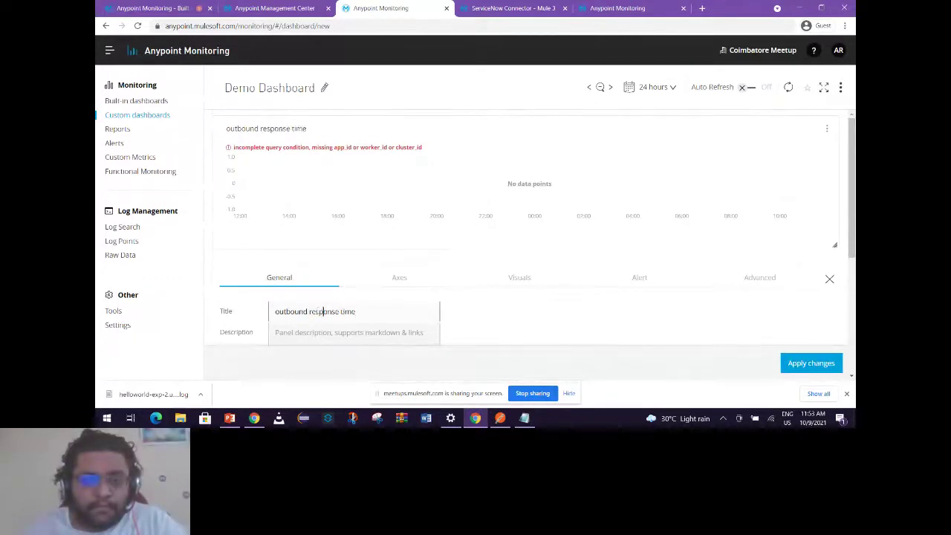
scroll(542, 327, down, 5)
click(476, 228)
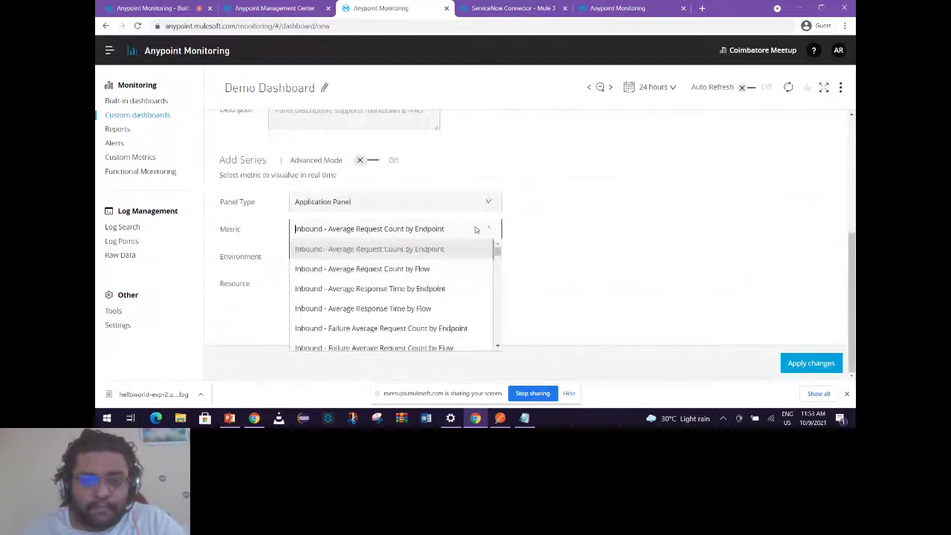
Chart Outbound - Average Response Time by Endpoint for Sandbox helloworld-exp-2 and save.
scroll(382, 304, down, 4)
scroll(382, 309, down, 8)
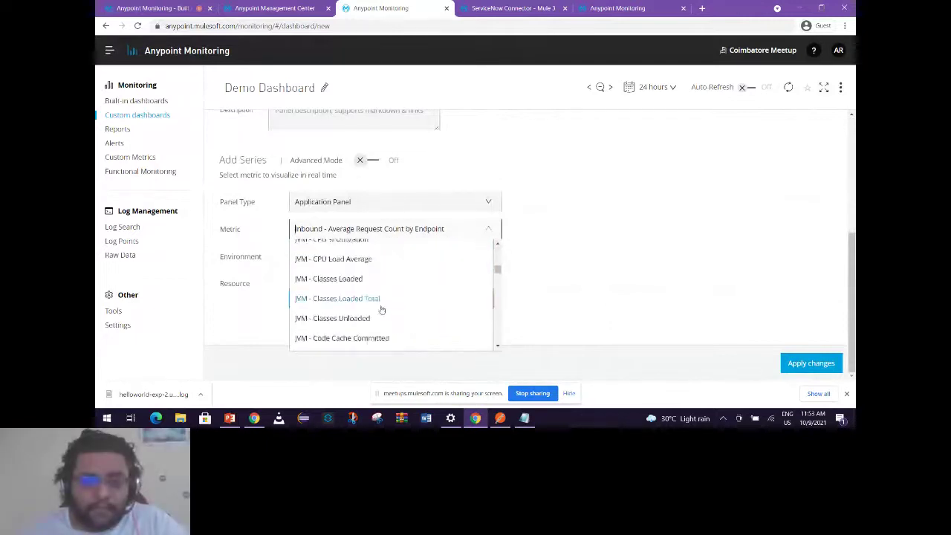
scroll(377, 309, down, 8)
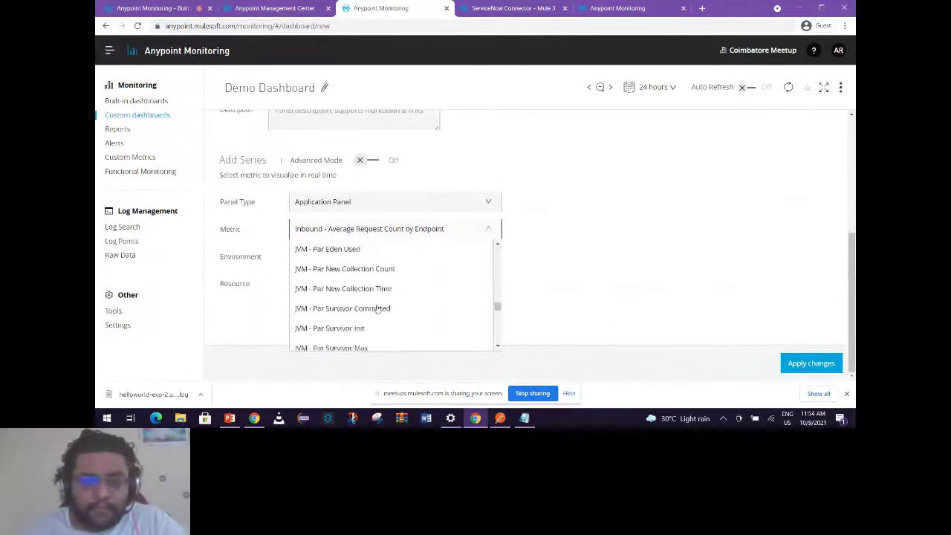
scroll(379, 297, up, 2)
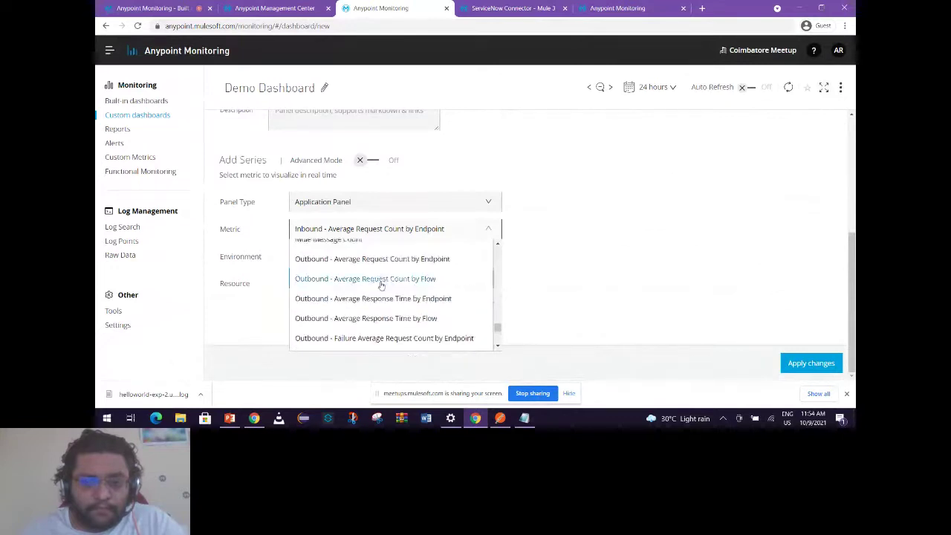
click(387, 298)
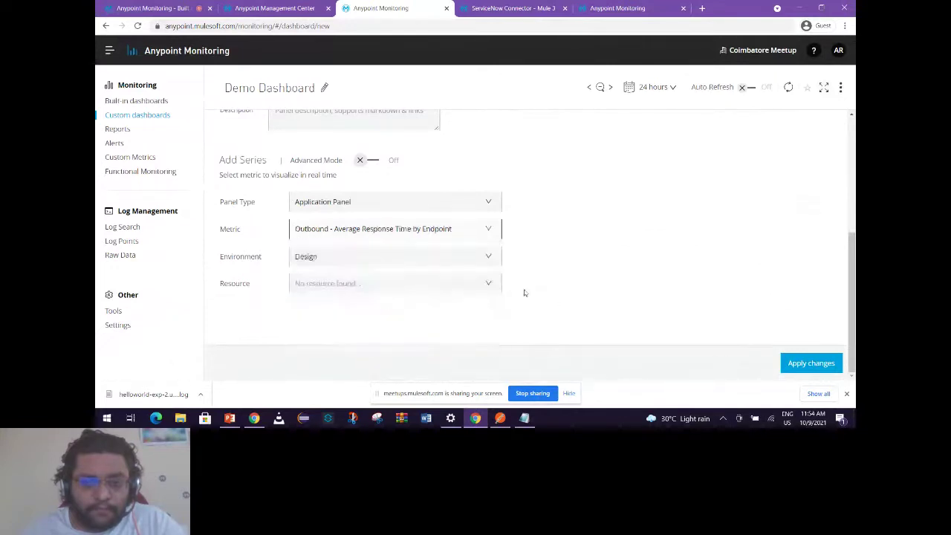
click(439, 254)
click(371, 296)
click(399, 283)
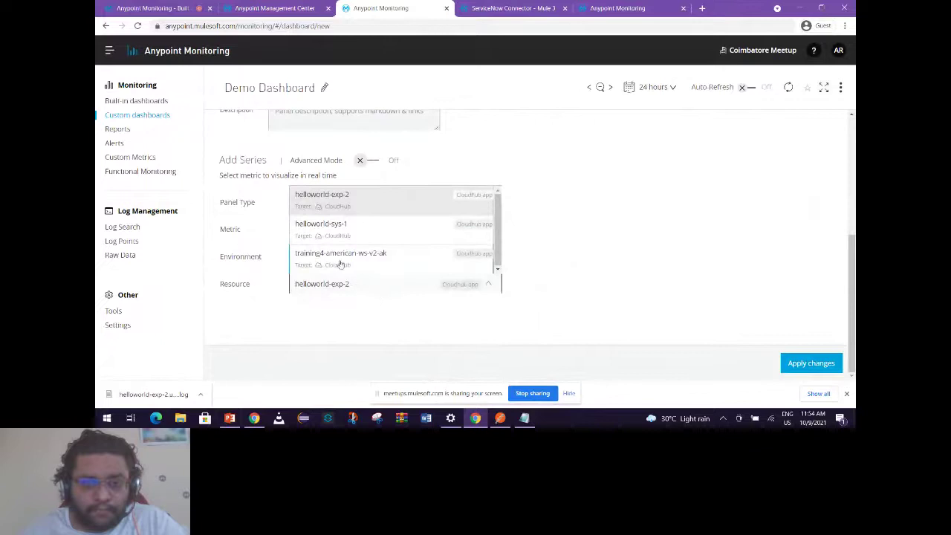
click(595, 296)
click(792, 364)
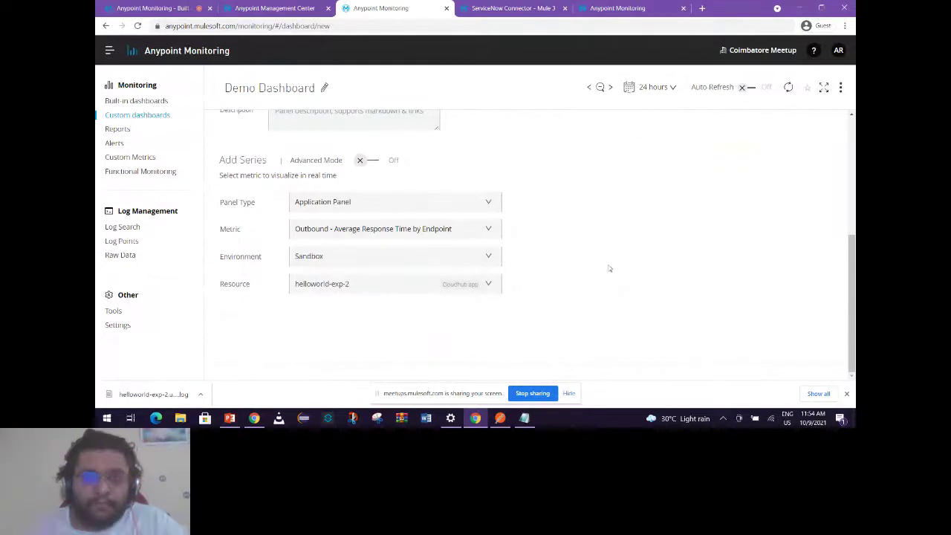
scroll(599, 280, up, 5)
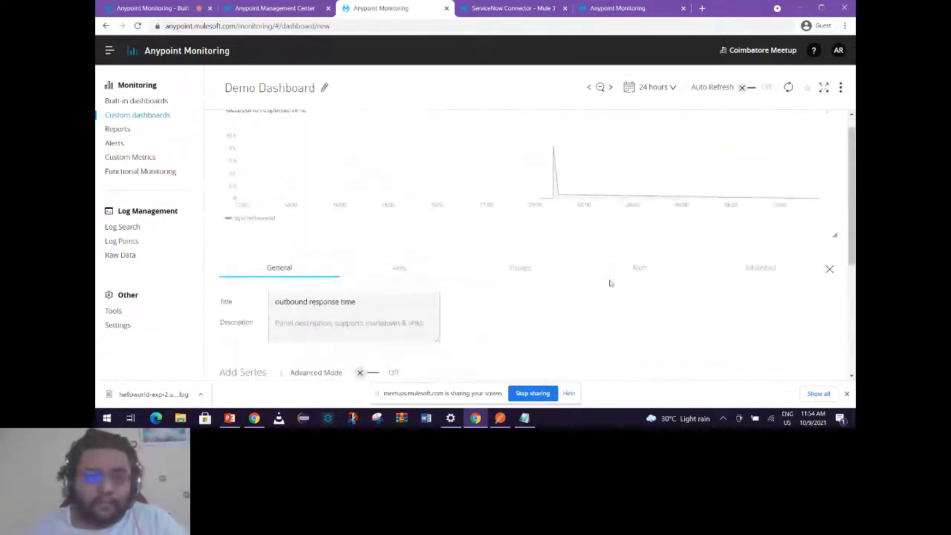
Drag the Inbound average response time graph to the top, outbound response time below it.
click(827, 289)
scroll(461, 282, down, 2)
scroll(461, 275, up, 2)
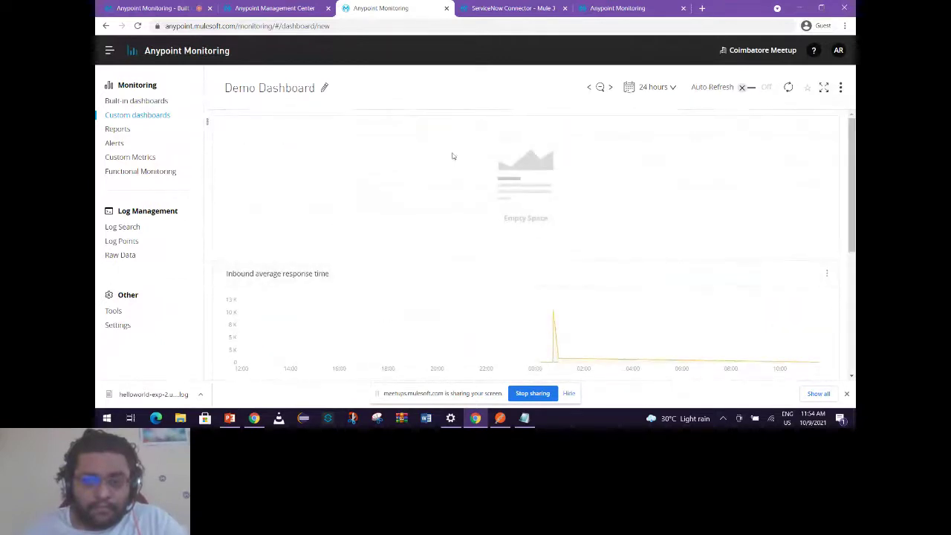
drag(322, 274, 335, 128)
scroll(420, 273, down, 5)
scroll(421, 271, up, 4)
scroll(417, 282, down, 3)
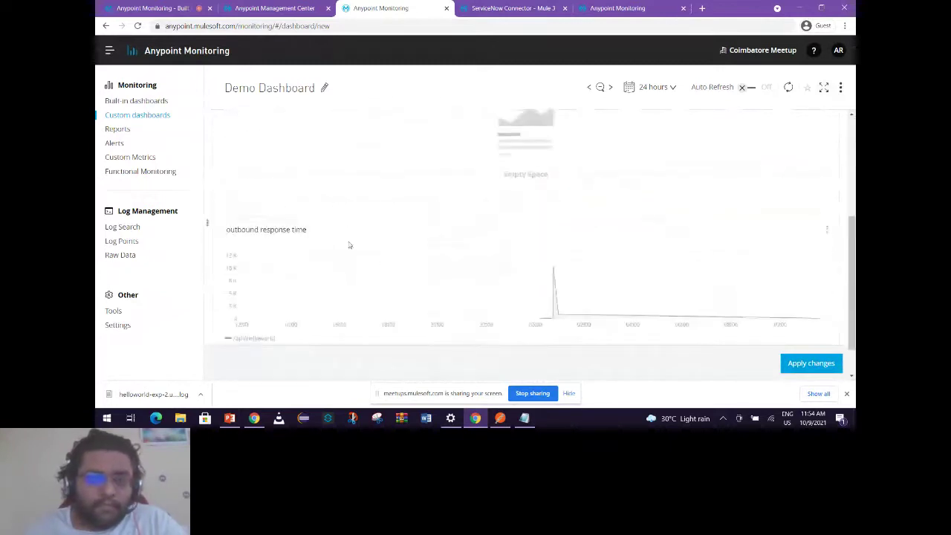
drag(265, 227, 343, 157)
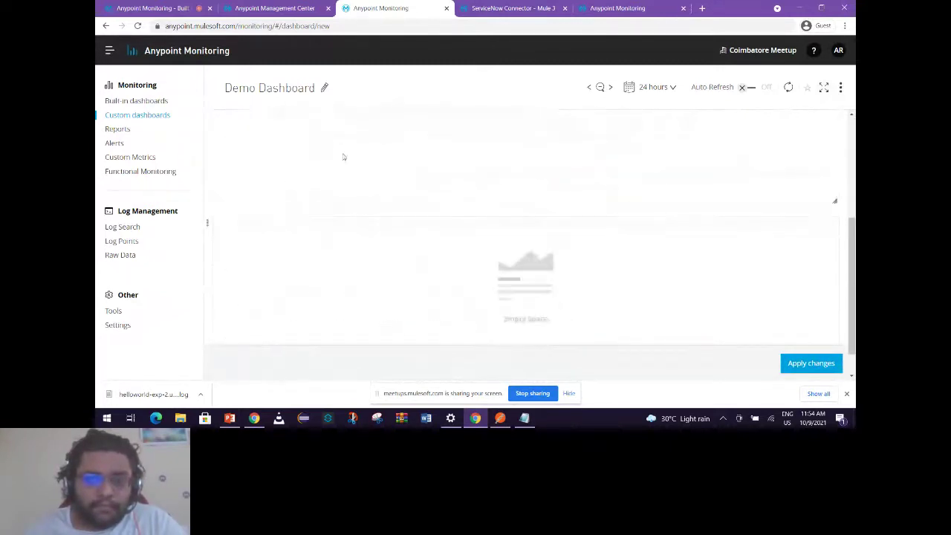
scroll(452, 277, down, 1)
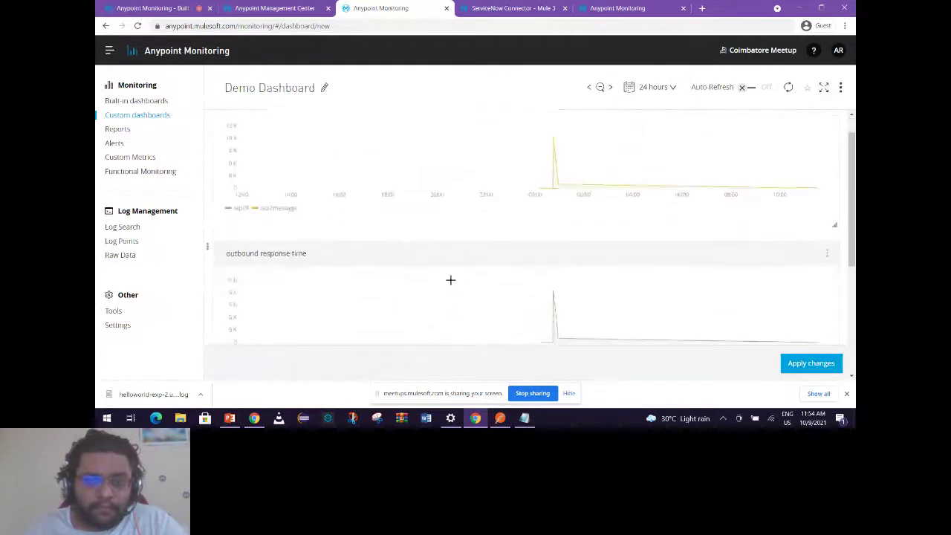
scroll(450, 281, down, 3)
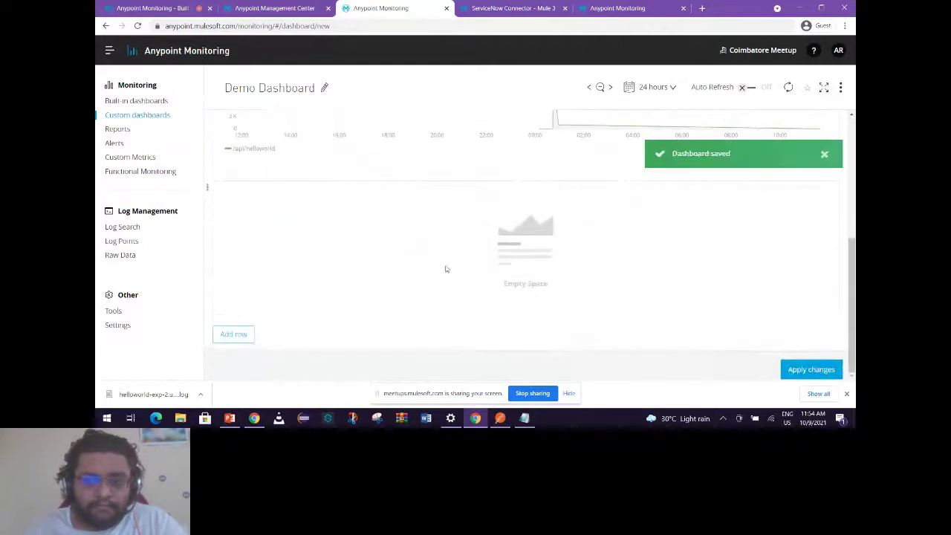
scroll(645, 240, up, 5)
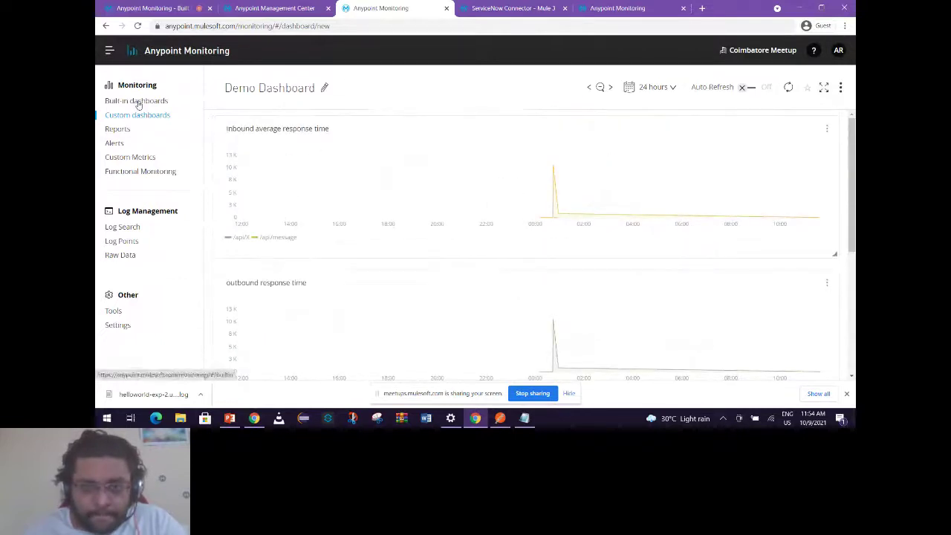
Return to helloworld-exp-2's built-in JVM dashboard, then bring up the PowerPoint Custom Dashboard slide.
click(138, 102)
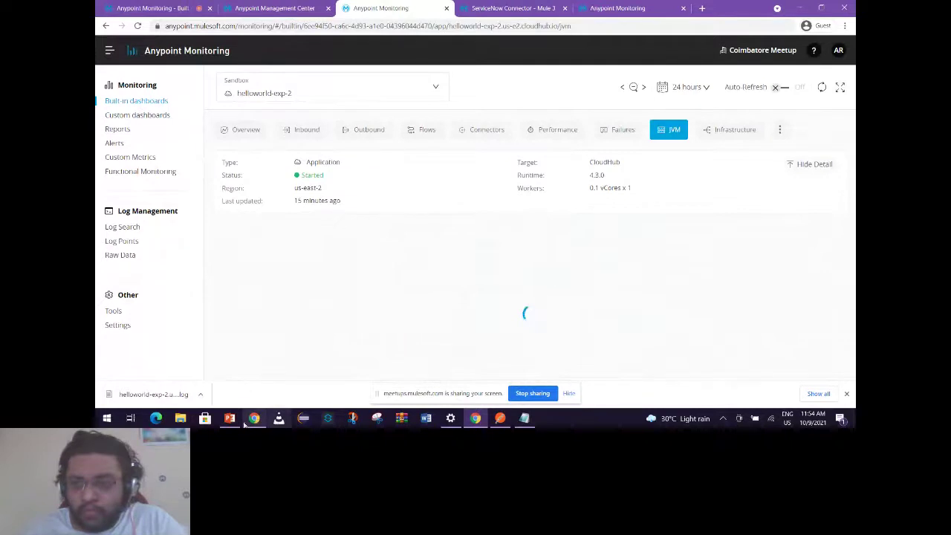
click(229, 418)
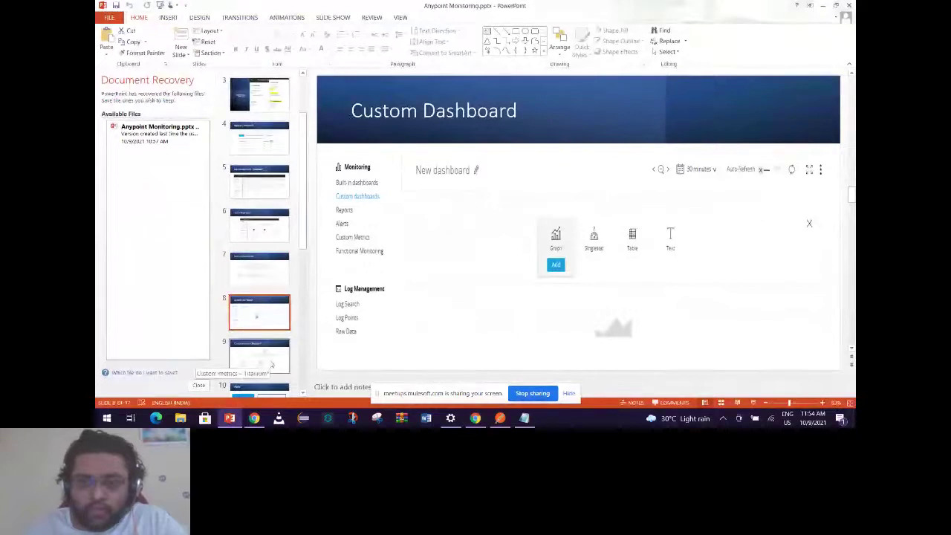
Advance to slide 9, Custom metrics – Titanium*, then return to the Anypoint Monitoring browser tab.
key(Down)
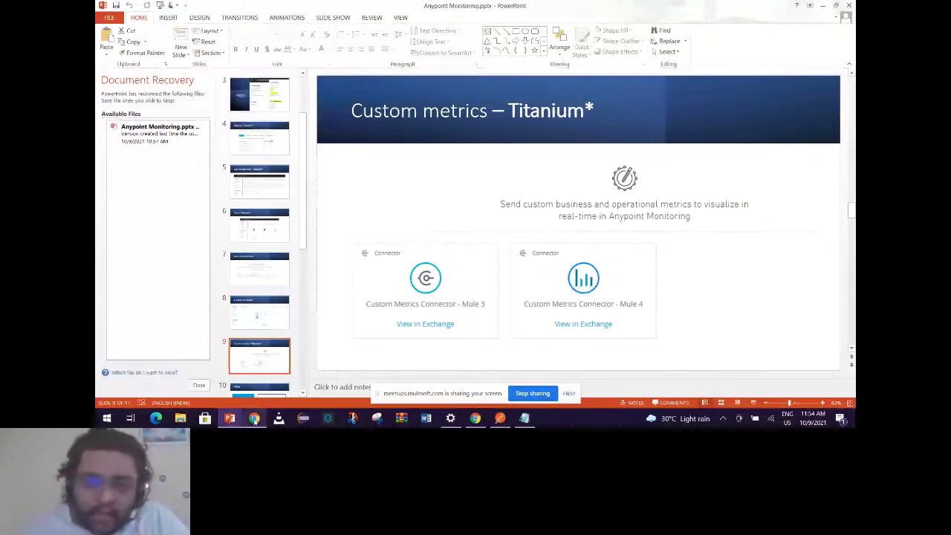
click(254, 419)
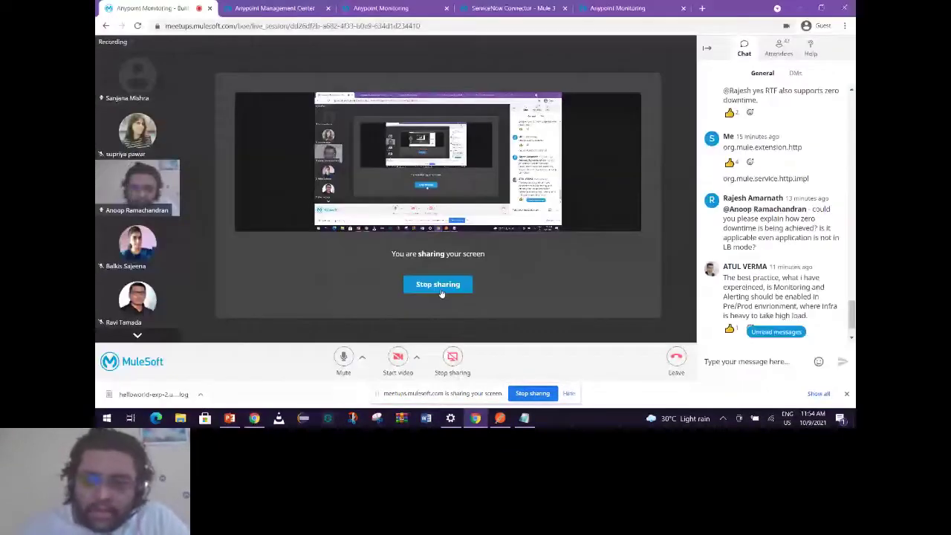
click(394, 9)
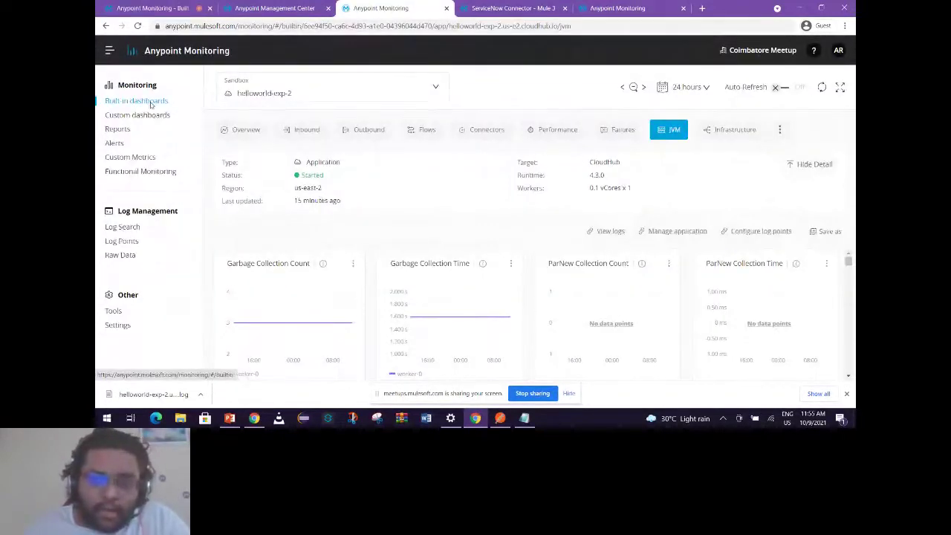
Reload helloworld-exp-2's built-in dashboard, review its JVM charts including Garbage Collection, then return to the meetup tab.
click(151, 102)
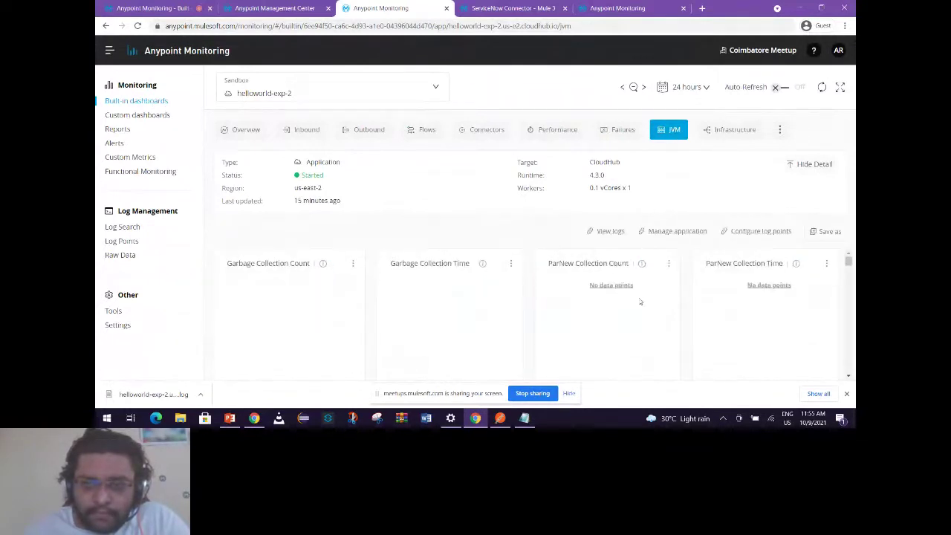
scroll(589, 320, down, 2)
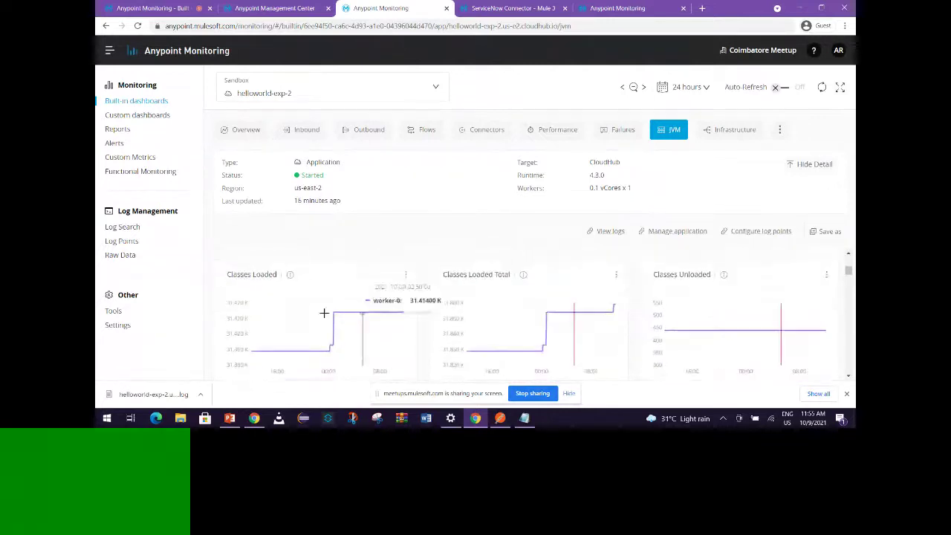
scroll(581, 316, down, 2)
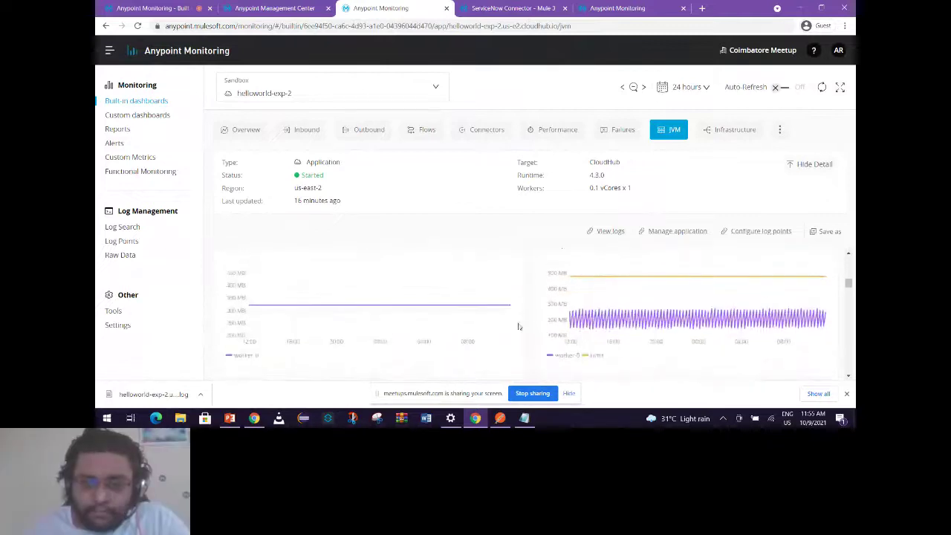
mouse_move(595, 292)
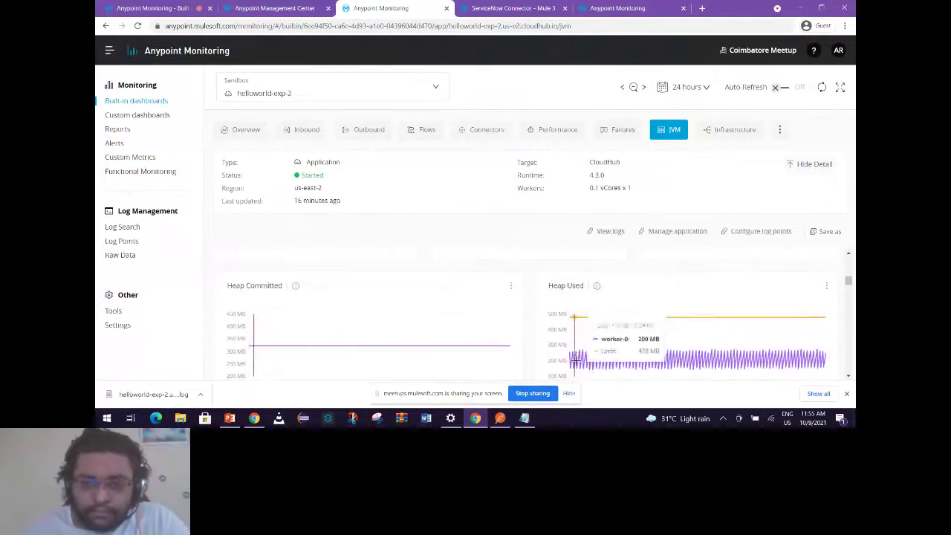
scroll(635, 346, down, 3)
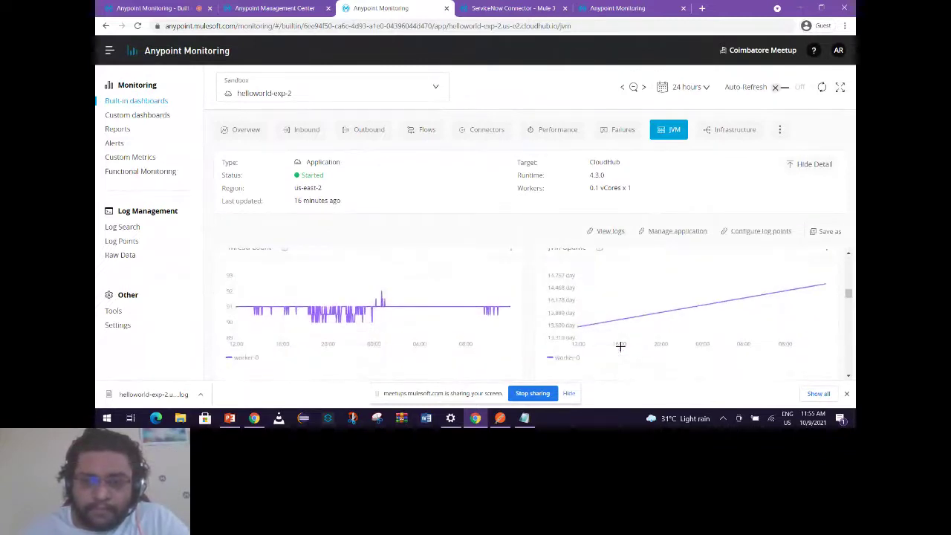
scroll(621, 346, up, 1)
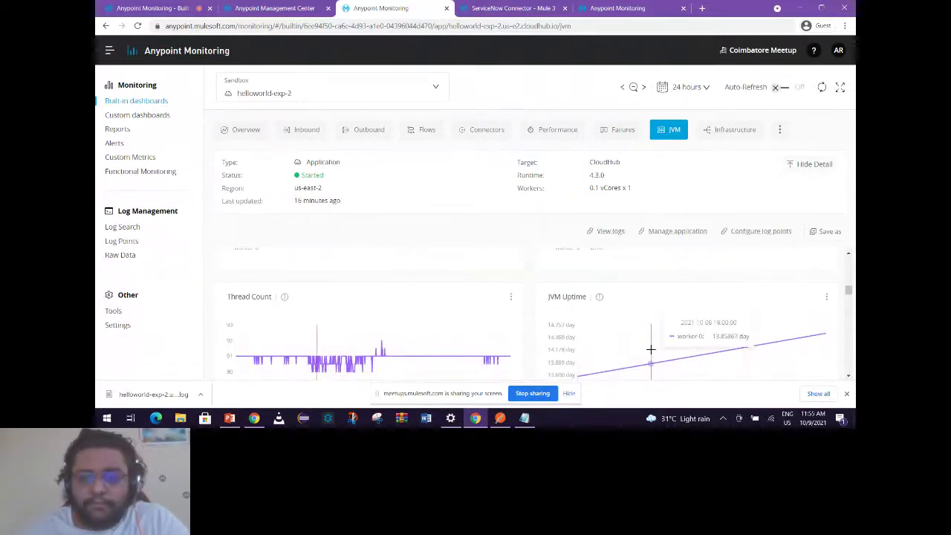
scroll(650, 349, down, 2)
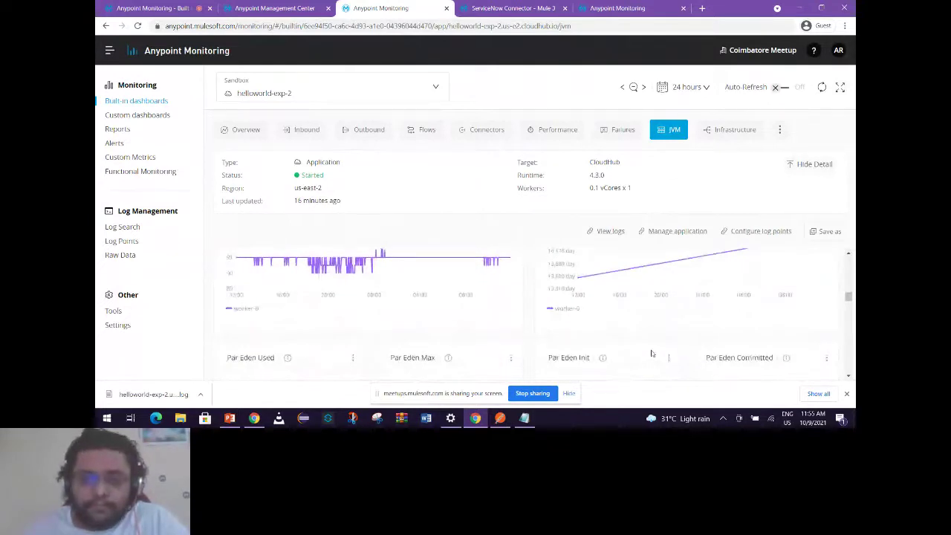
scroll(448, 348, down, 3)
scroll(449, 353, down, 3)
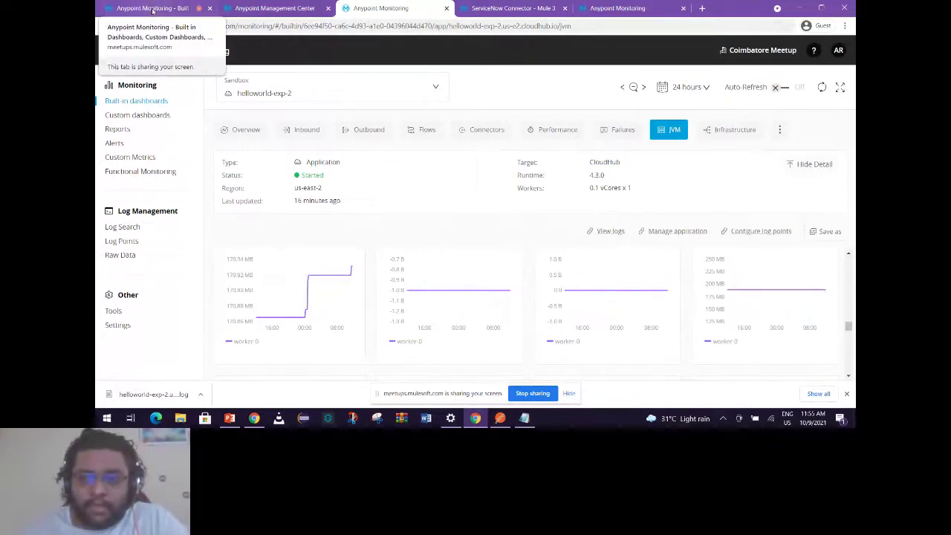
click(153, 9)
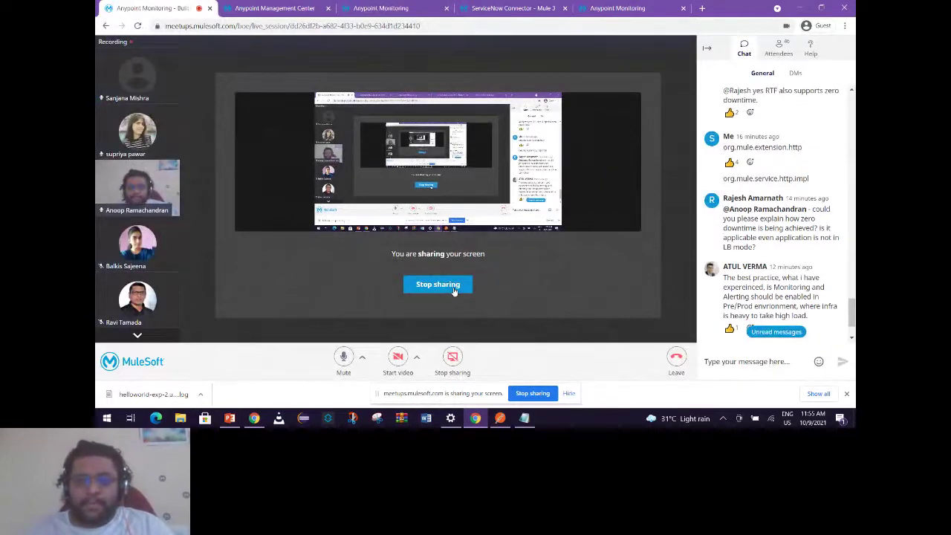
Stop sharing the browser and put the PowerPoint Basic Alerts slide back on display.
click(454, 290)
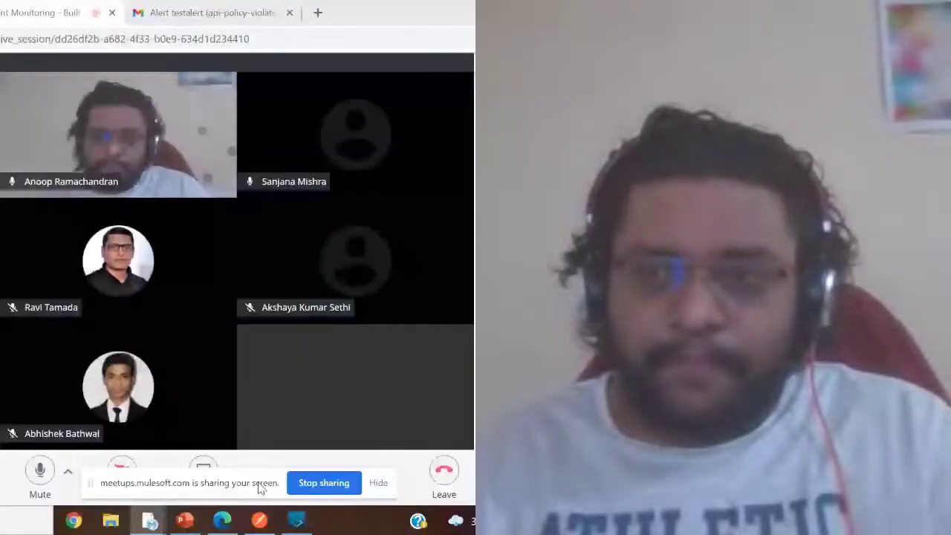
click(185, 520)
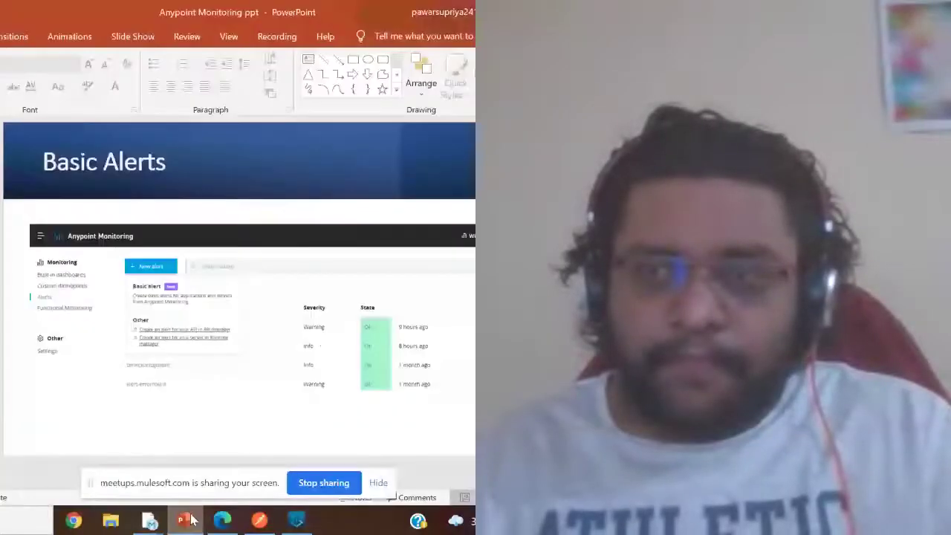
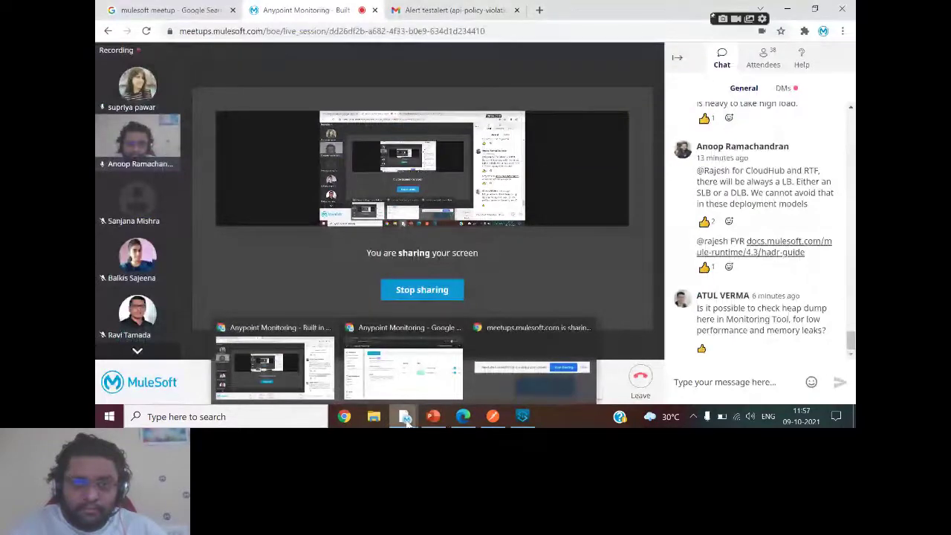
While still screen sharing, bring the Anypoint Monitoring alerts browser window to the front.
click(403, 367)
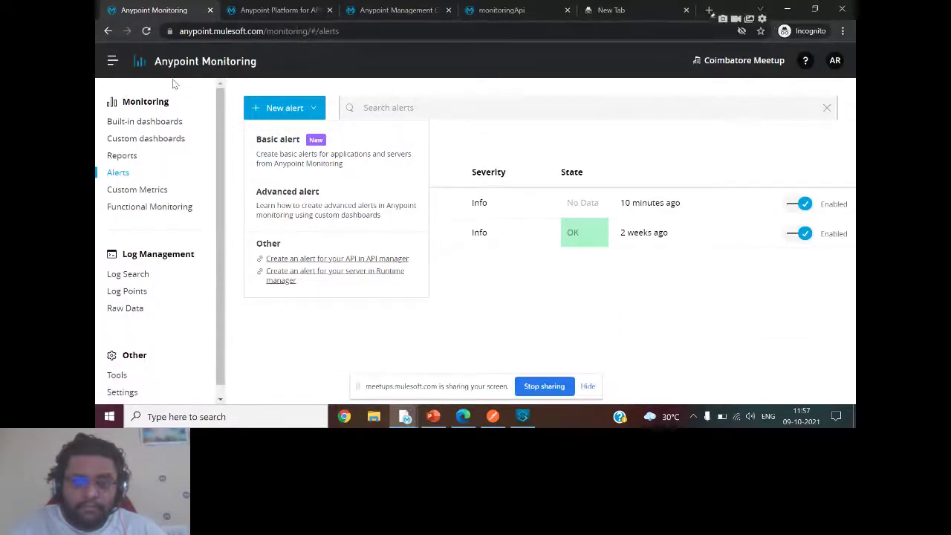
click(112, 61)
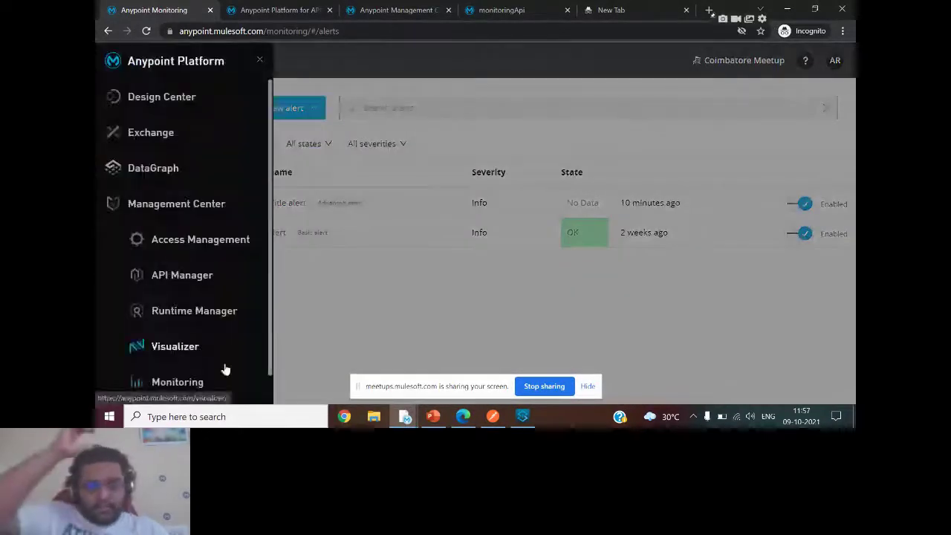
click(348, 318)
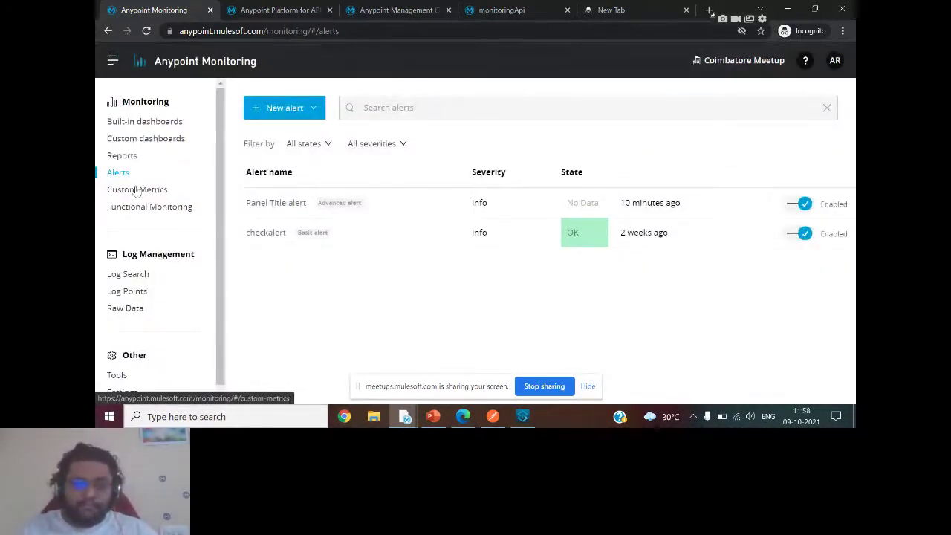
drag(121, 191, 116, 178)
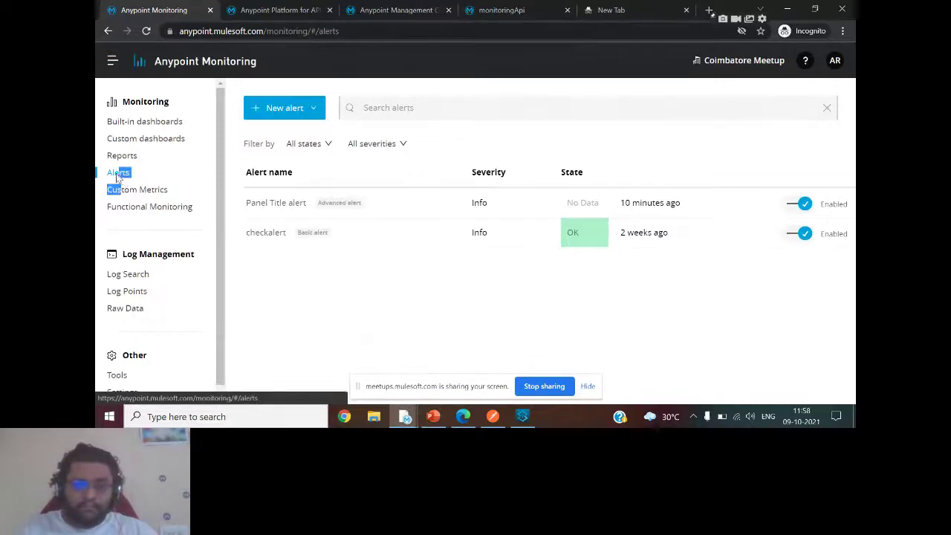
click(322, 304)
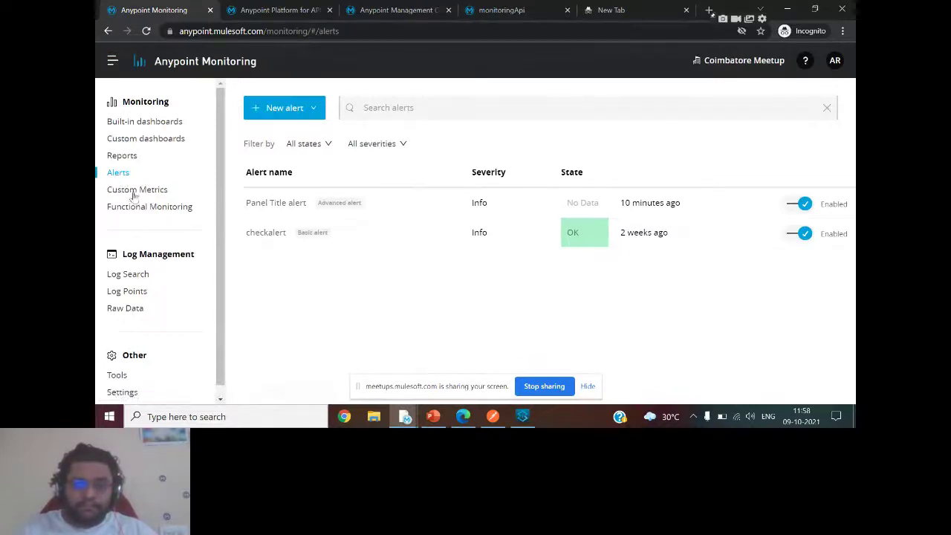
click(122, 156)
click(118, 174)
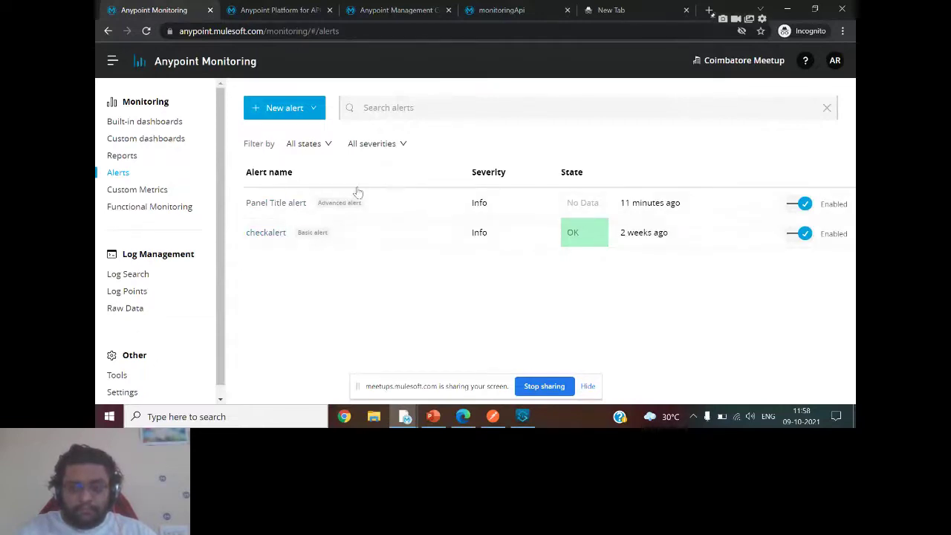
Show the New alert choices: Basic, Advanced, API Manager and Runtime Manager alerts.
click(304, 110)
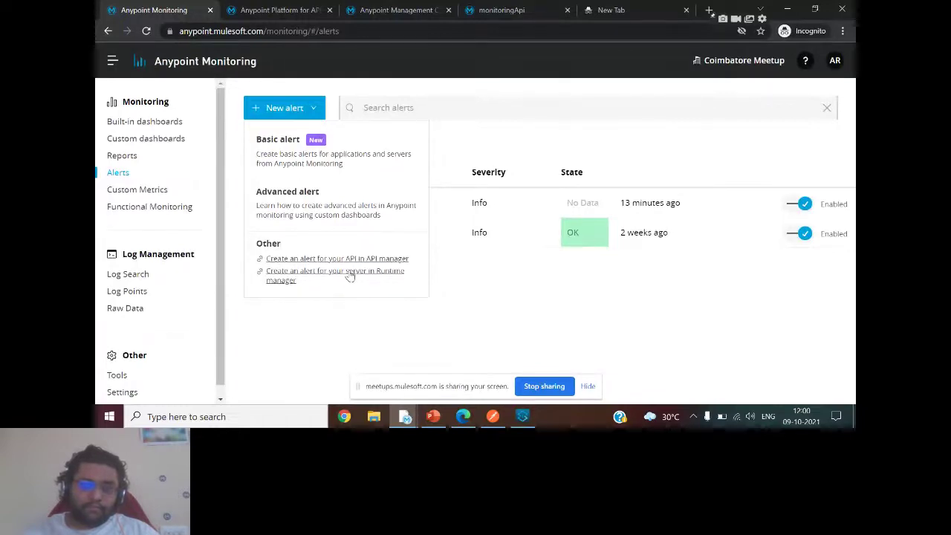
Pause checkalert so its state reads Paused, after glancing at the state filter options.
click(490, 136)
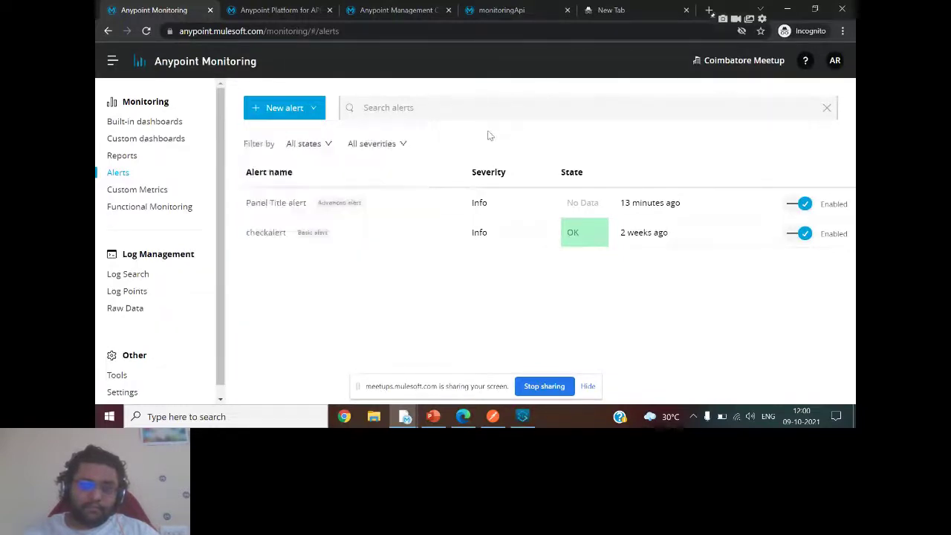
click(327, 147)
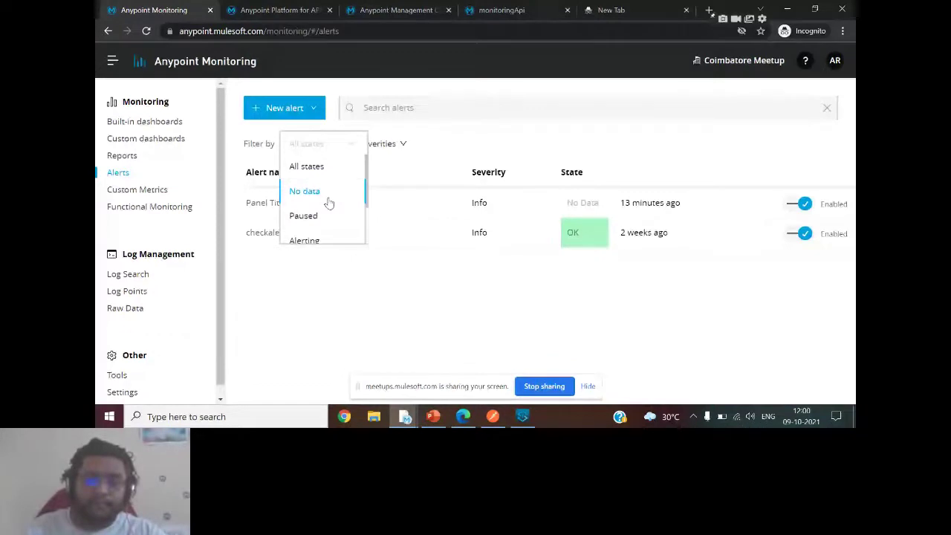
click(425, 277)
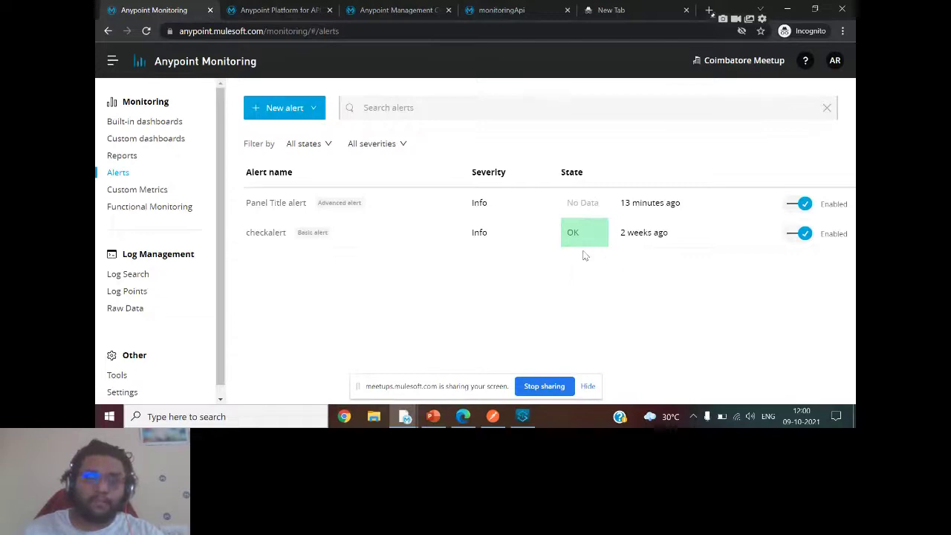
click(805, 235)
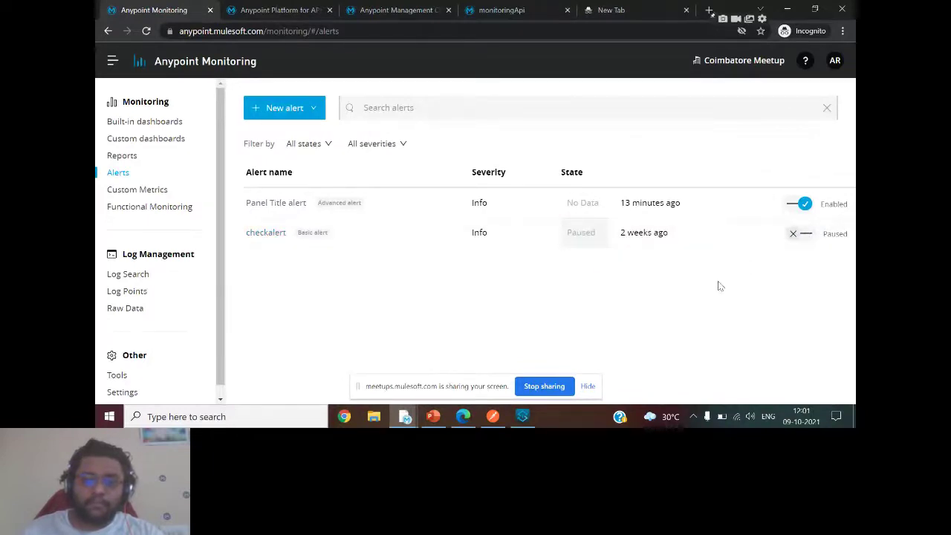
click(327, 144)
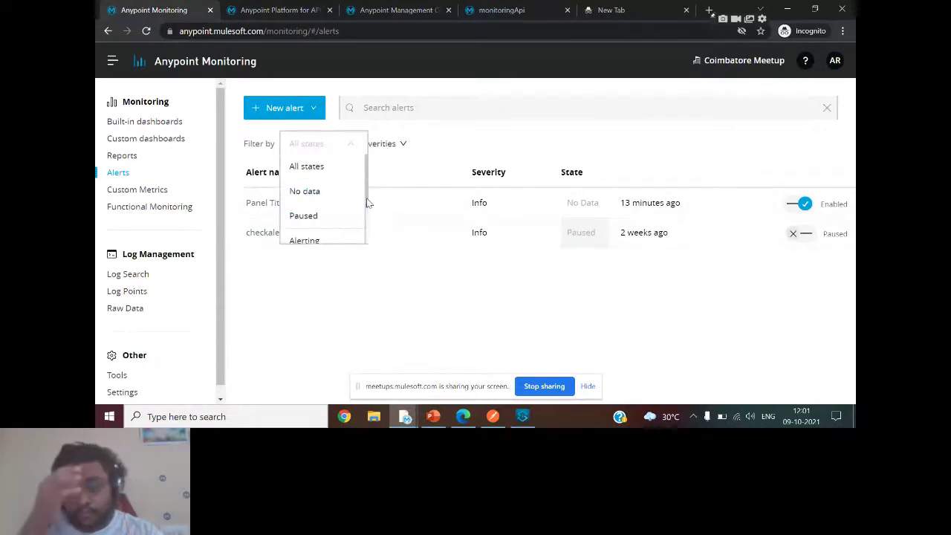
Look over the state and severity filters, then open the Add basic alert form.
drag(366, 203, 370, 240)
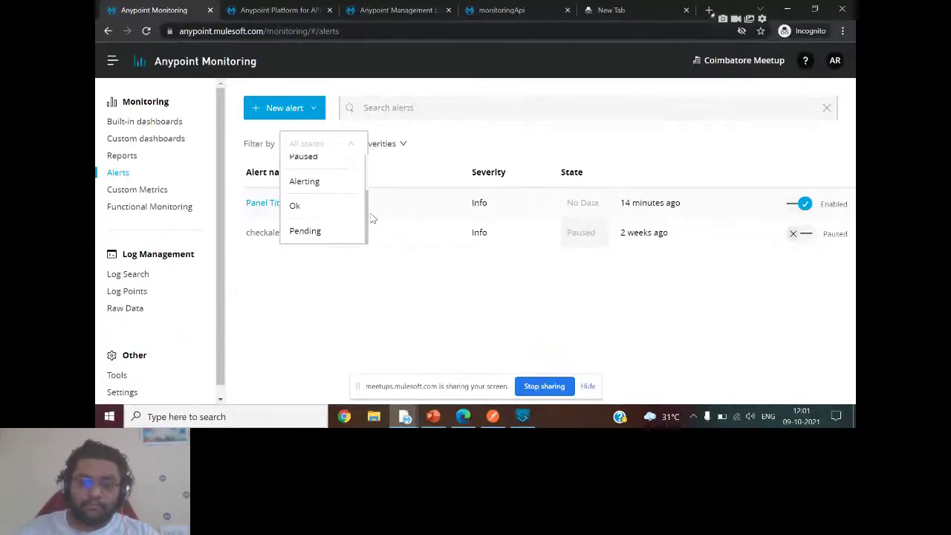
click(401, 144)
click(401, 144)
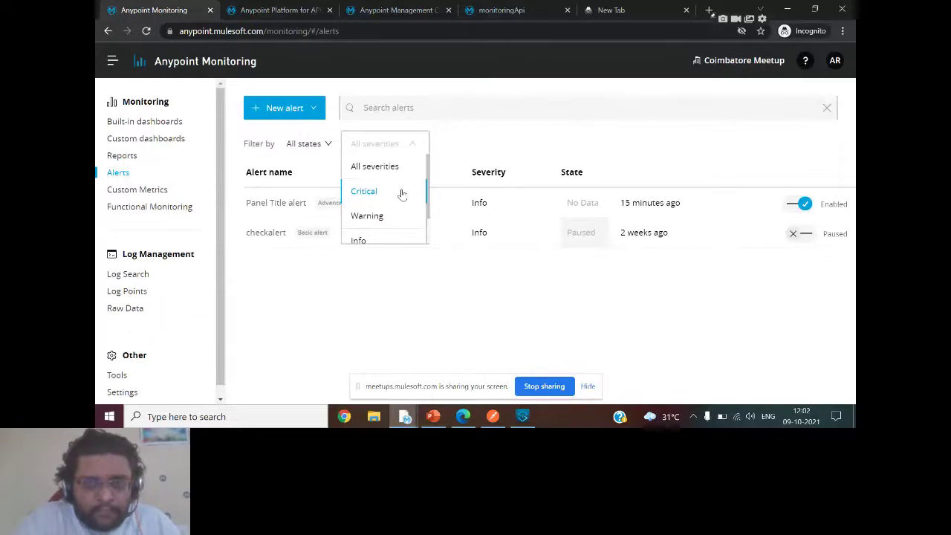
click(405, 314)
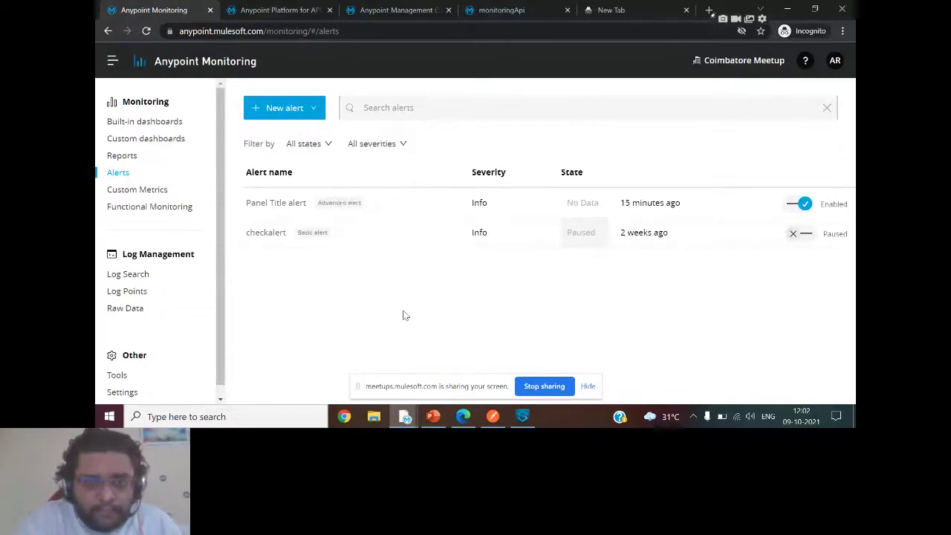
click(297, 117)
click(308, 157)
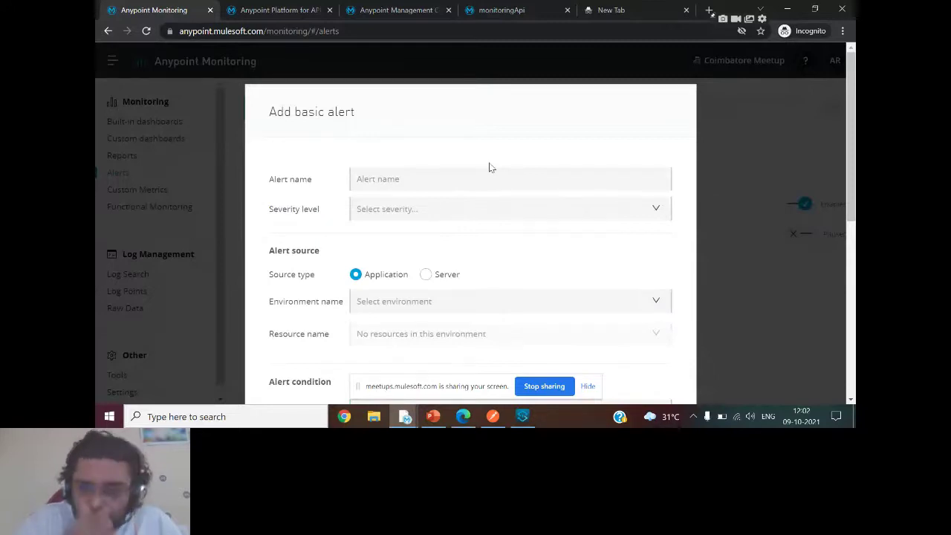
Name the new alert test-alert and set its severity to Critical.
click(575, 172)
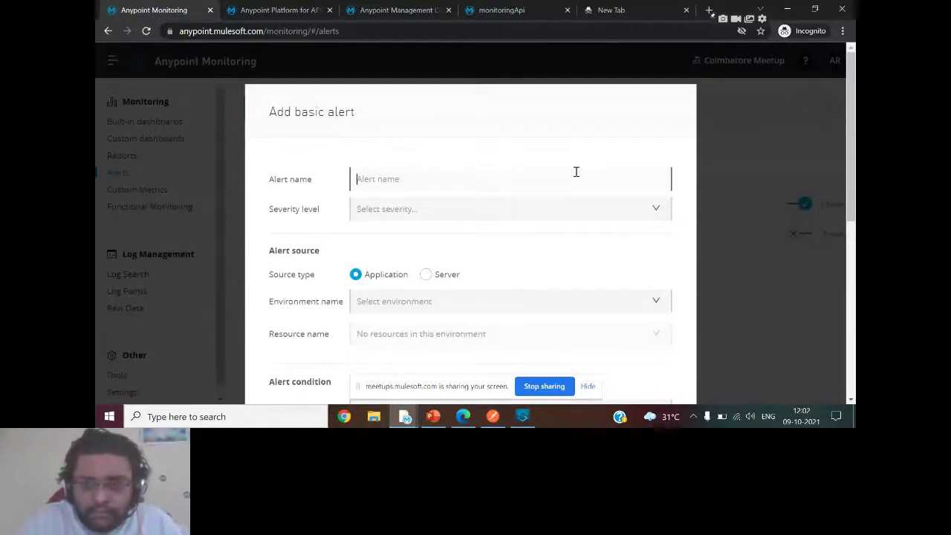
text(test-aler)
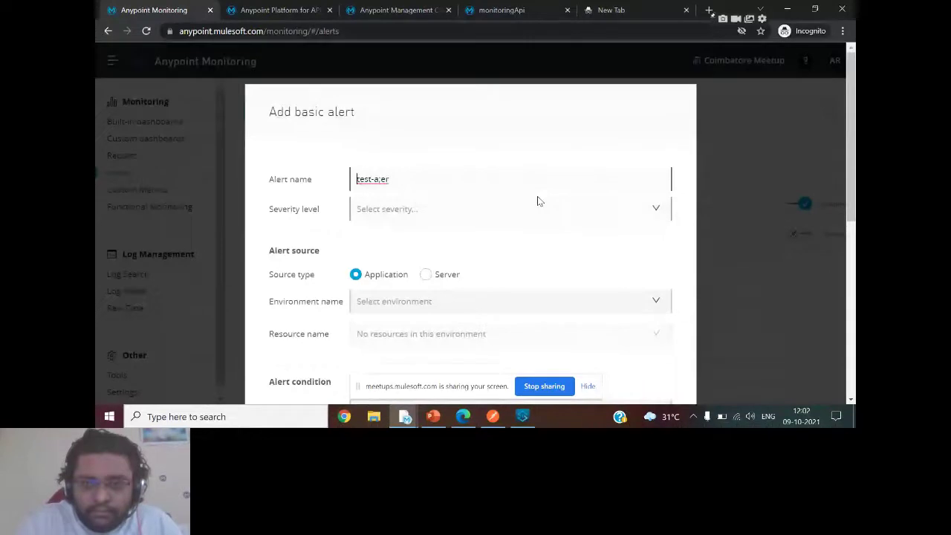
key(BackSpace)
key(BackSpace)
key(BackSpace)
text(lert)
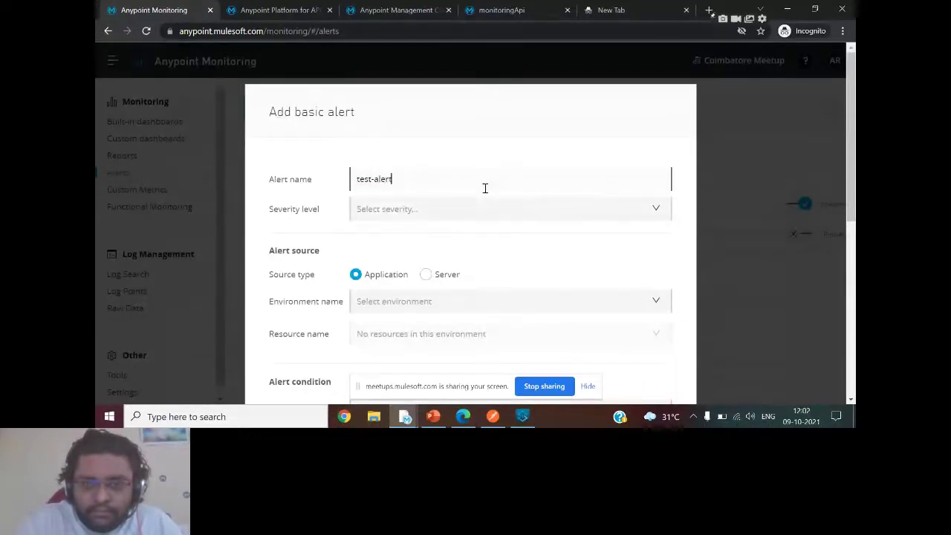
click(424, 209)
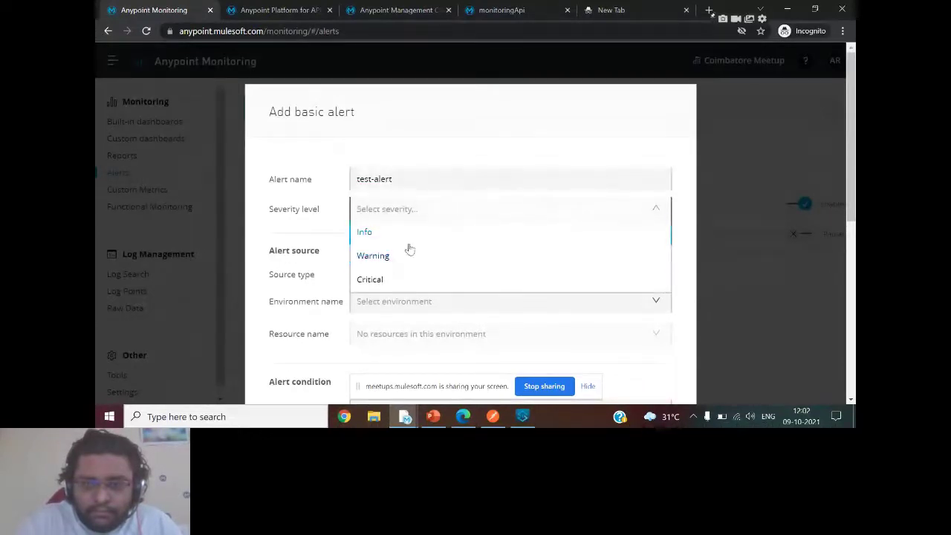
click(382, 279)
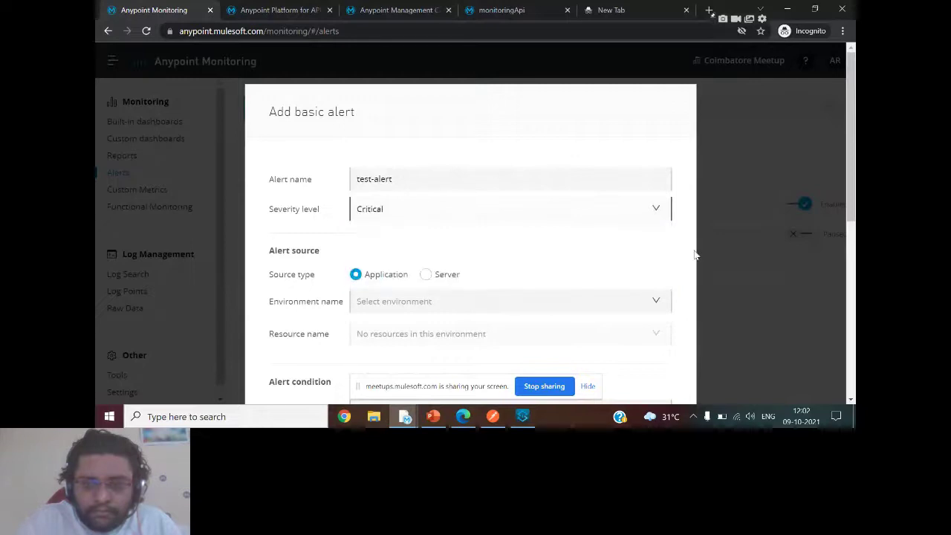
Target application helloworld-exp-2 in the Sandbox environment and list the available metrics.
scroll(854, 199, down, 1)
click(654, 231)
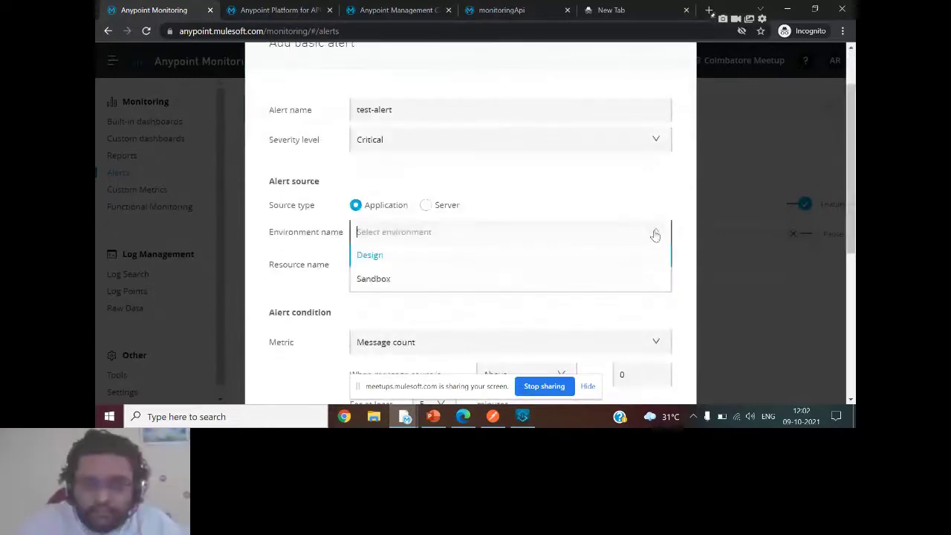
click(425, 205)
click(433, 237)
click(363, 206)
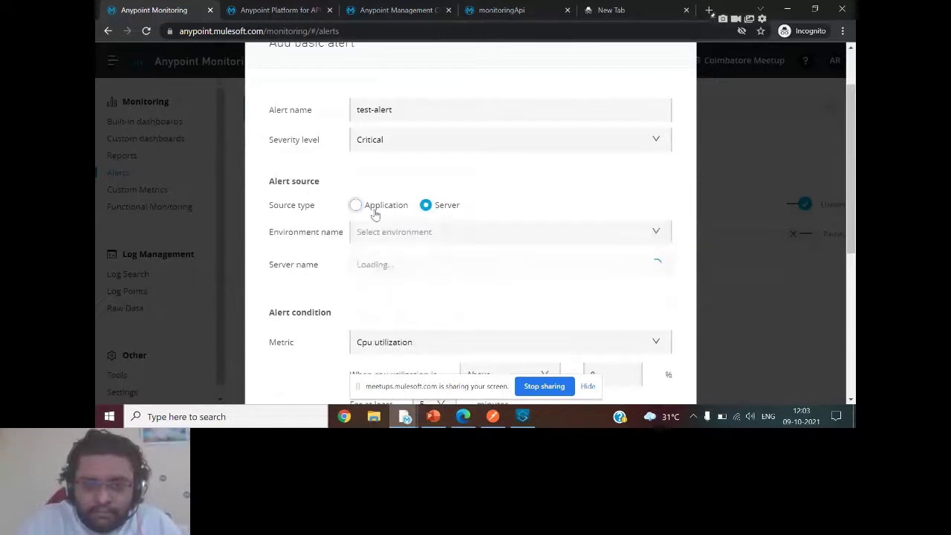
click(442, 231)
click(396, 279)
click(429, 268)
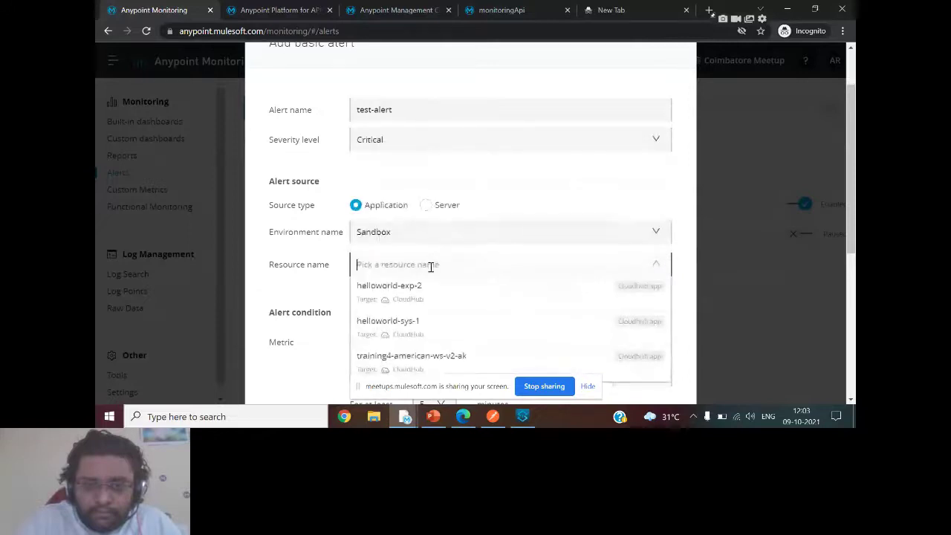
scroll(609, 213, down, 1)
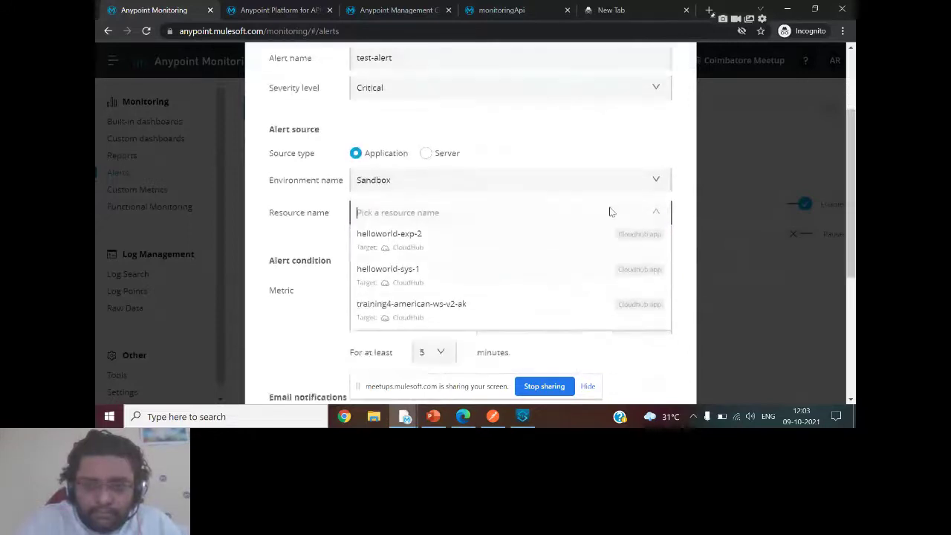
click(513, 250)
scroll(513, 251, down, 1)
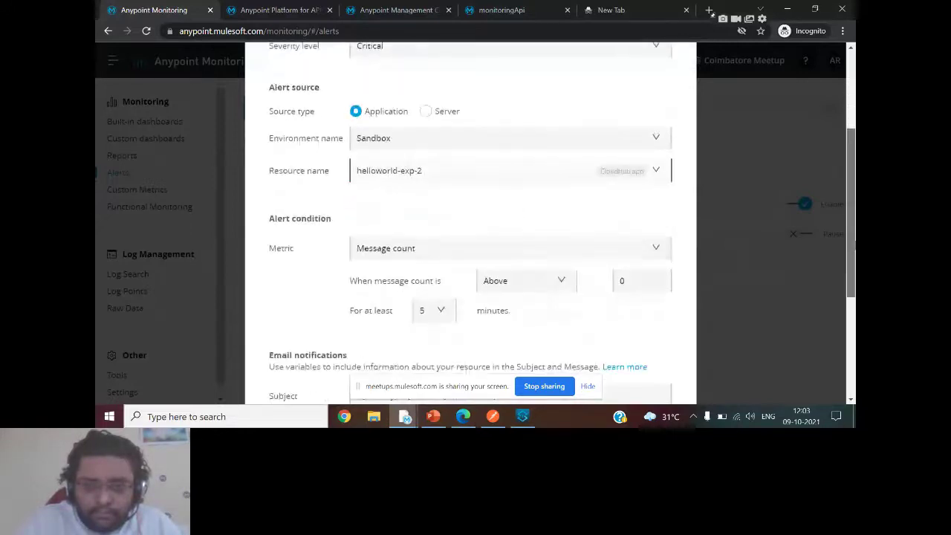
scroll(513, 251, down, 1)
click(658, 214)
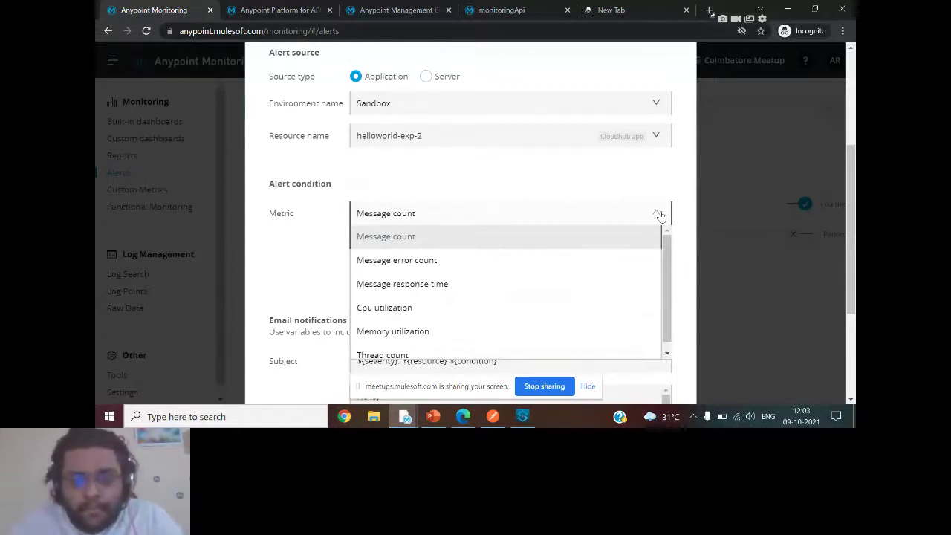
click(402, 284)
scroll(471, 116, down, 1)
Choose Cpu utilization as the alert metric, keeping it selected on a second look.
click(384, 213)
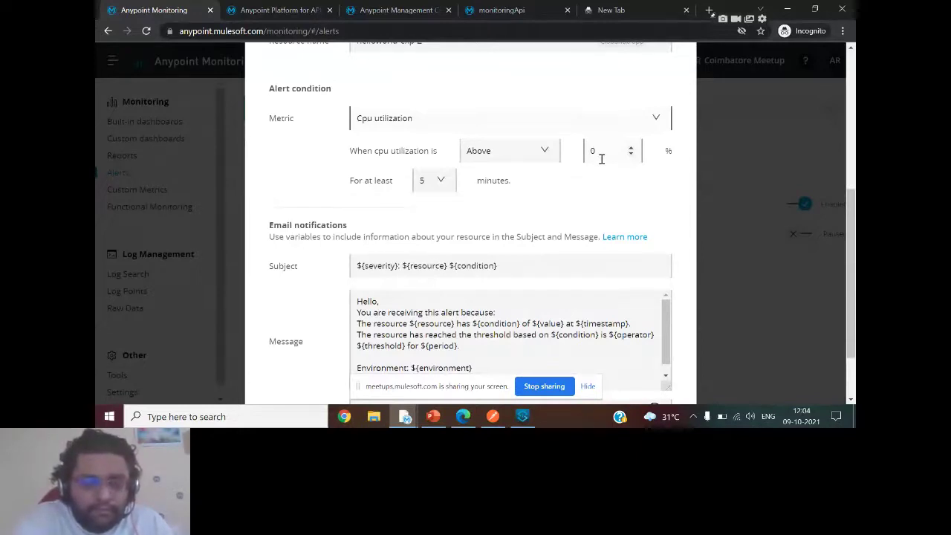
click(460, 125)
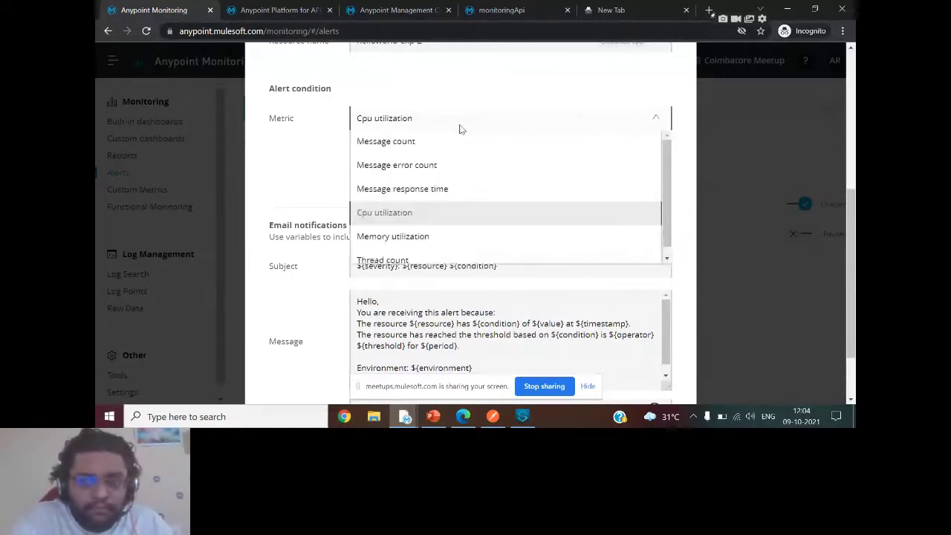
click(261, 153)
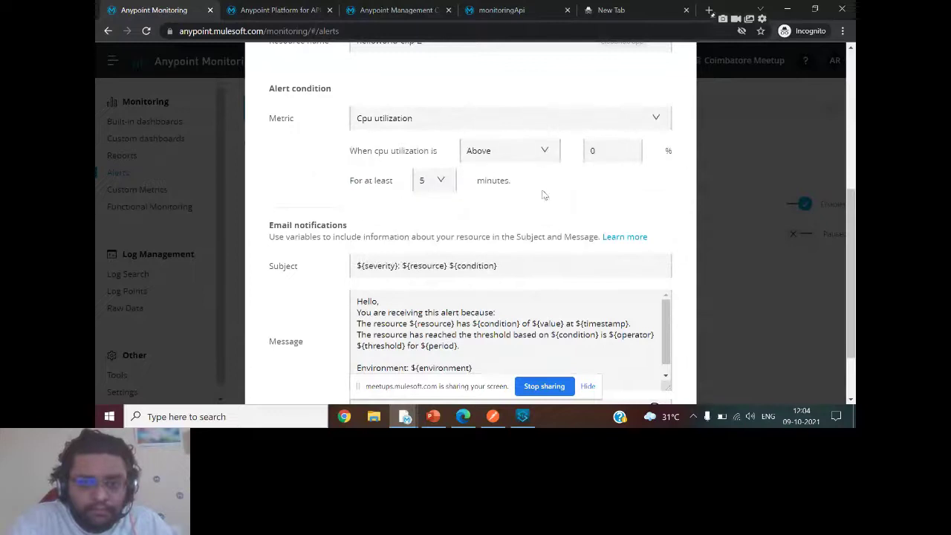
Review the notification message and add the recipient's e-mail address to Recipients.
drag(853, 216, 855, 261)
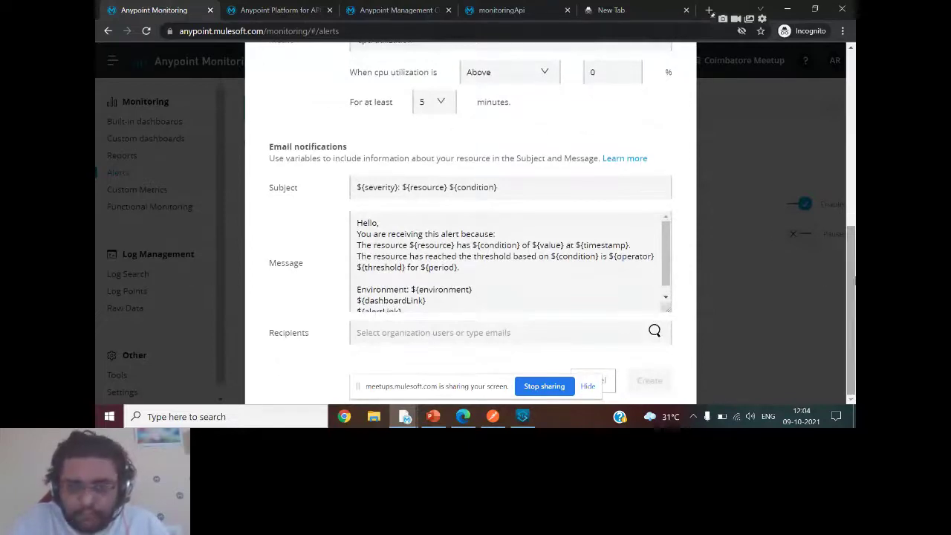
scroll(854, 281, up, 1)
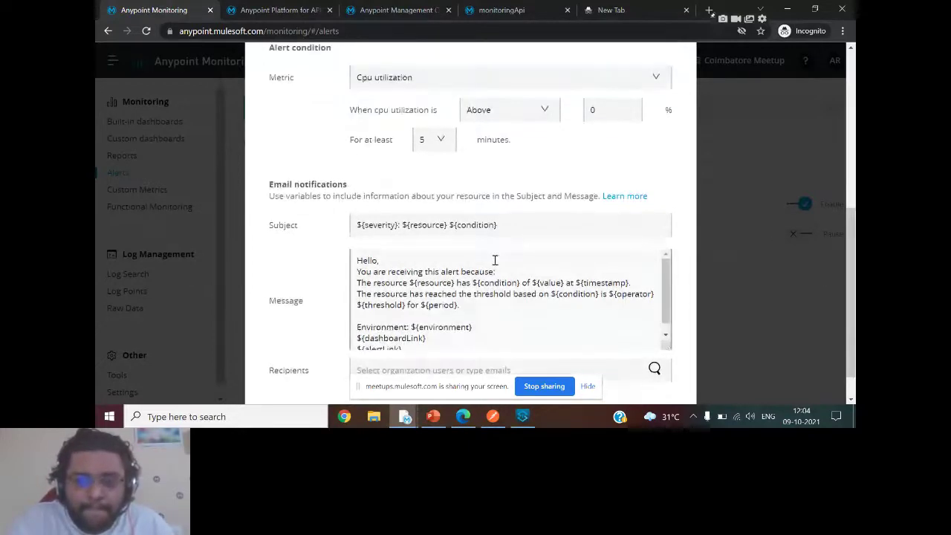
scroll(855, 292, up, 4)
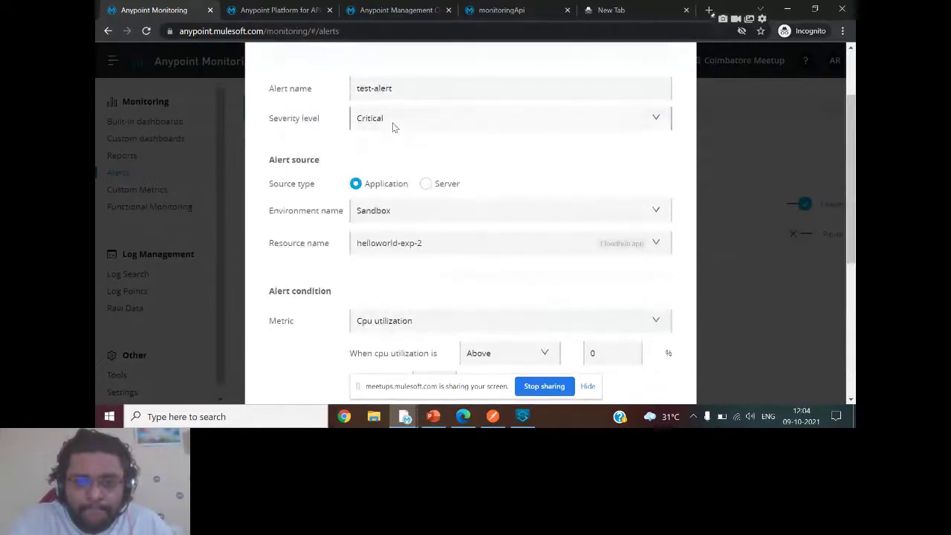
scroll(852, 176, down, 5)
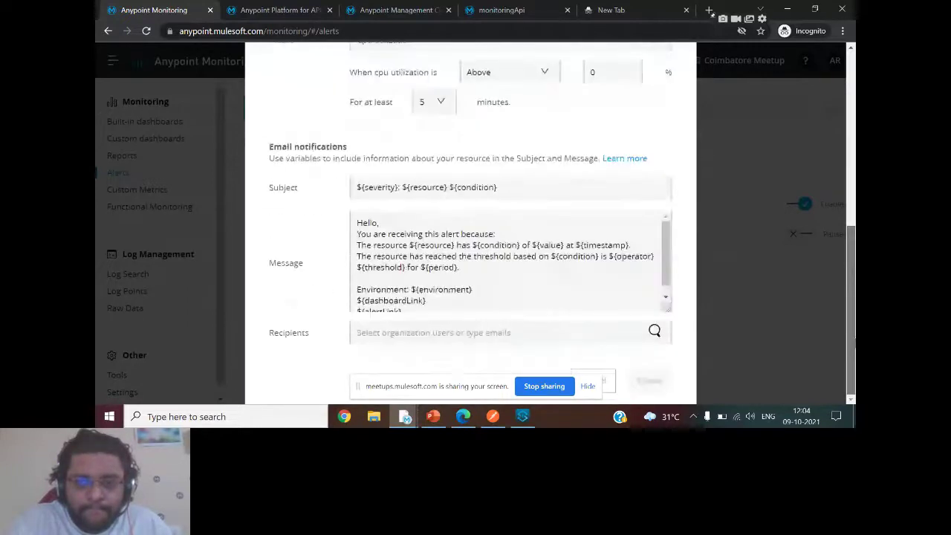
click(444, 300)
scroll(669, 295, down, 1)
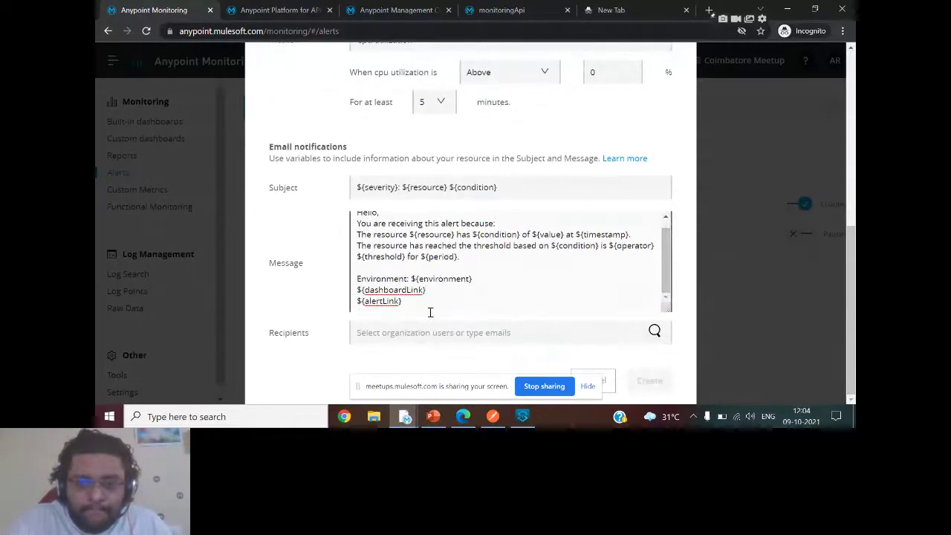
click(379, 332)
click(587, 386)
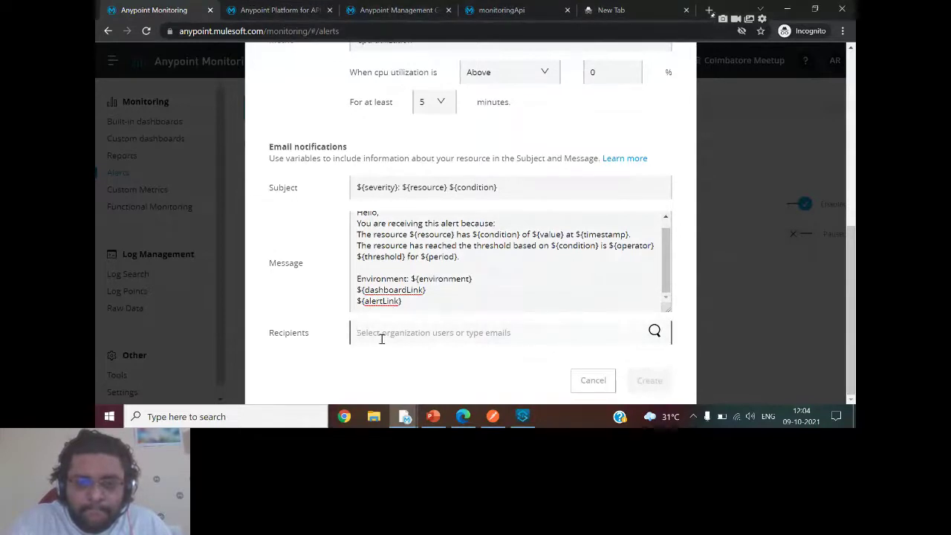
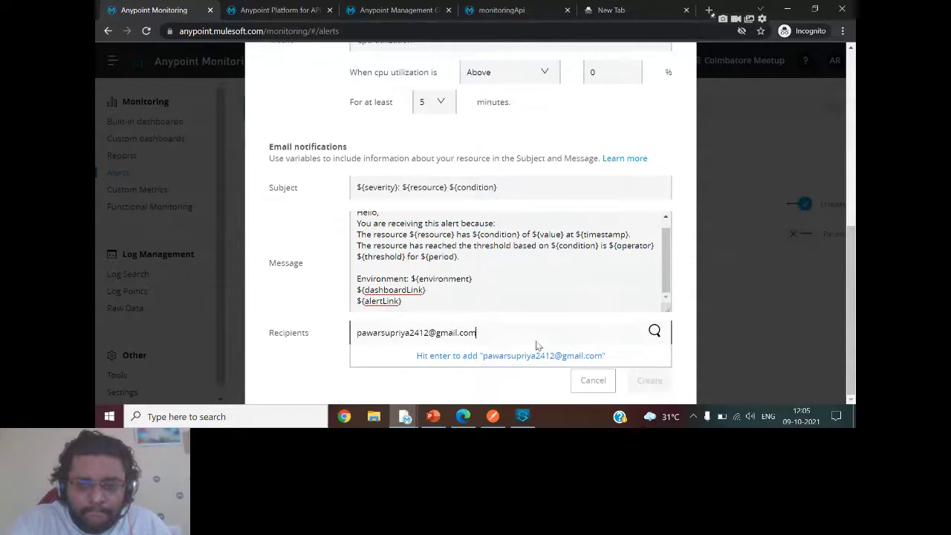
click(537, 346)
Set the CPU utilization threshold to 80% and create the alert.
scroll(537, 347, down, 1)
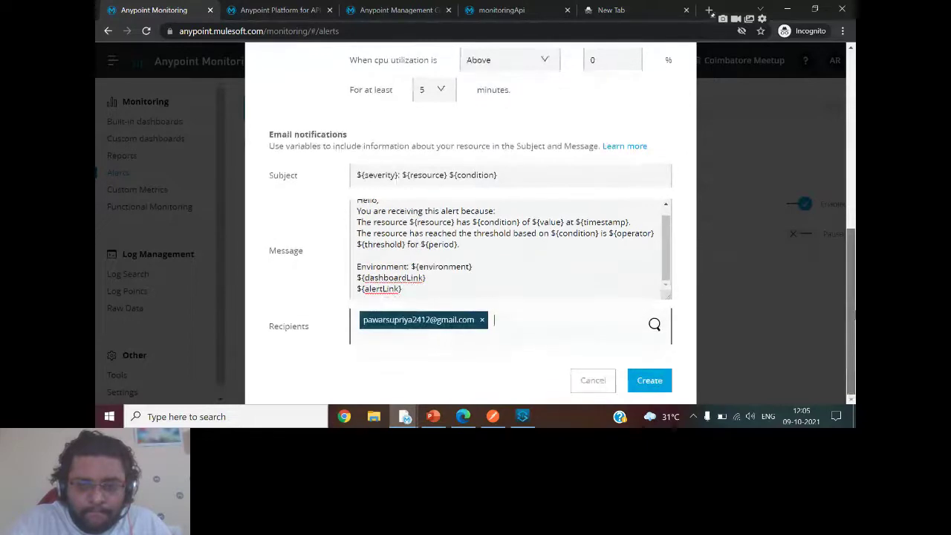
scroll(650, 166, up, 3)
scroll(650, 166, down, 2)
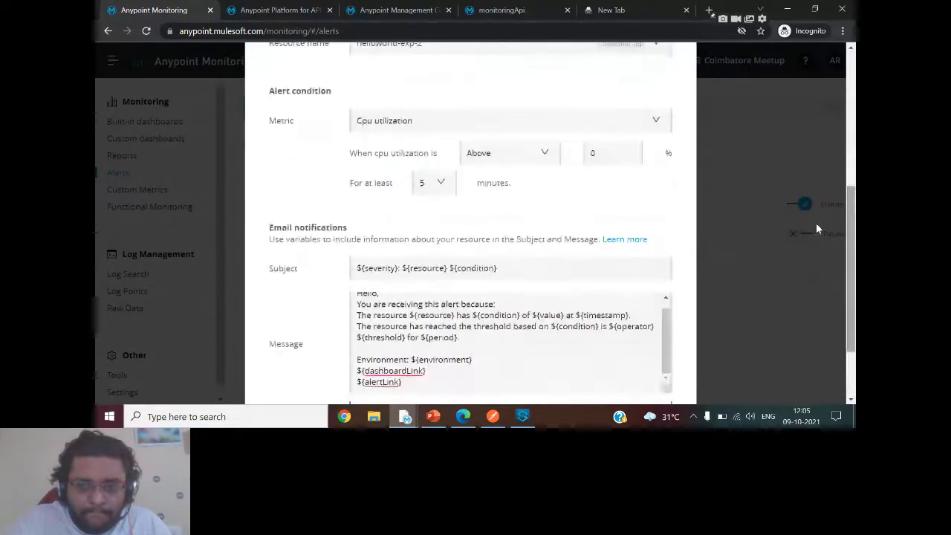
click(593, 149)
key(BackSpace)
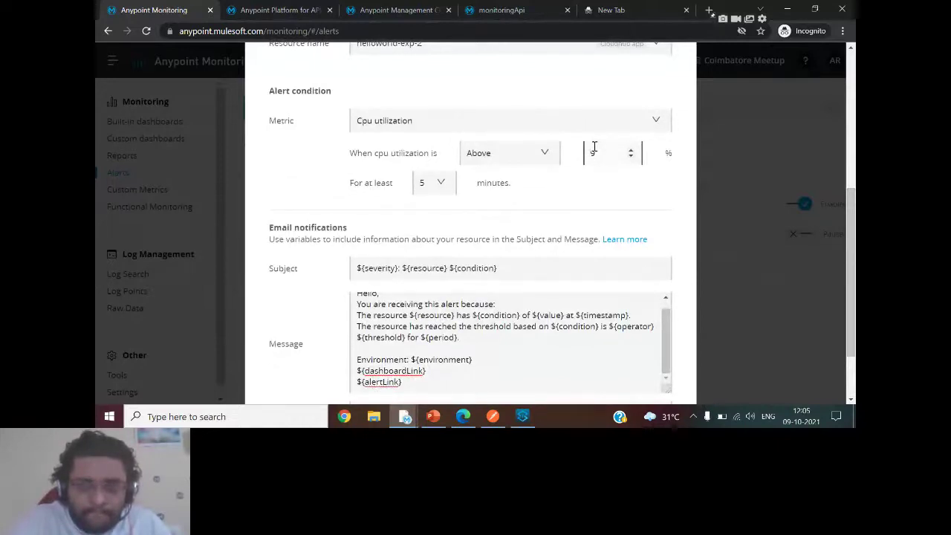
key(BackSpace)
text(100)
drag(606, 153, 528, 154)
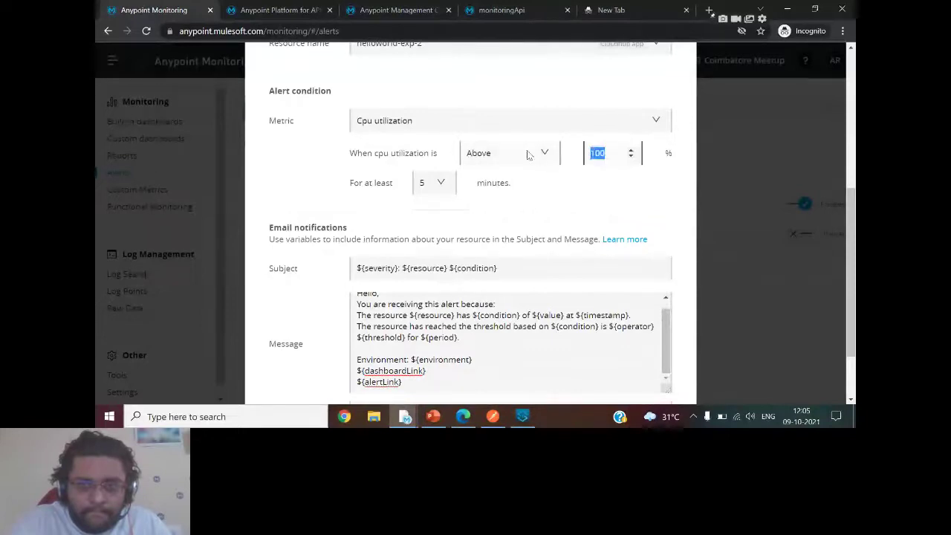
text(80)
click(654, 383)
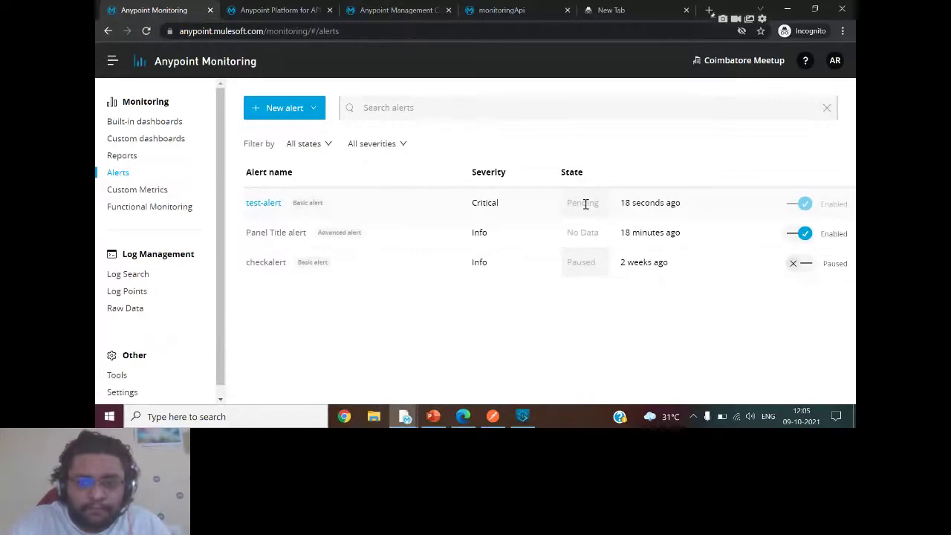
Open the Advanced alert setup guide, scroll through it, then close it.
click(280, 107)
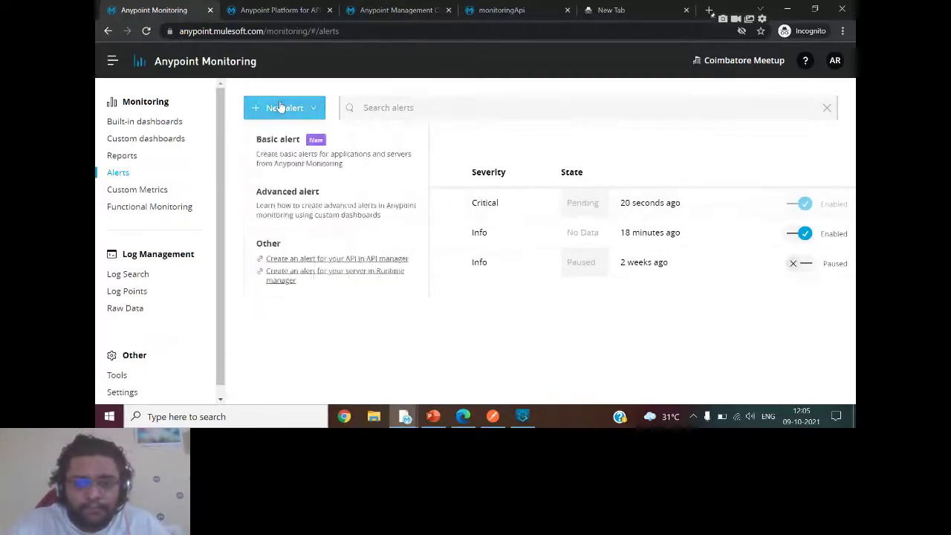
click(314, 200)
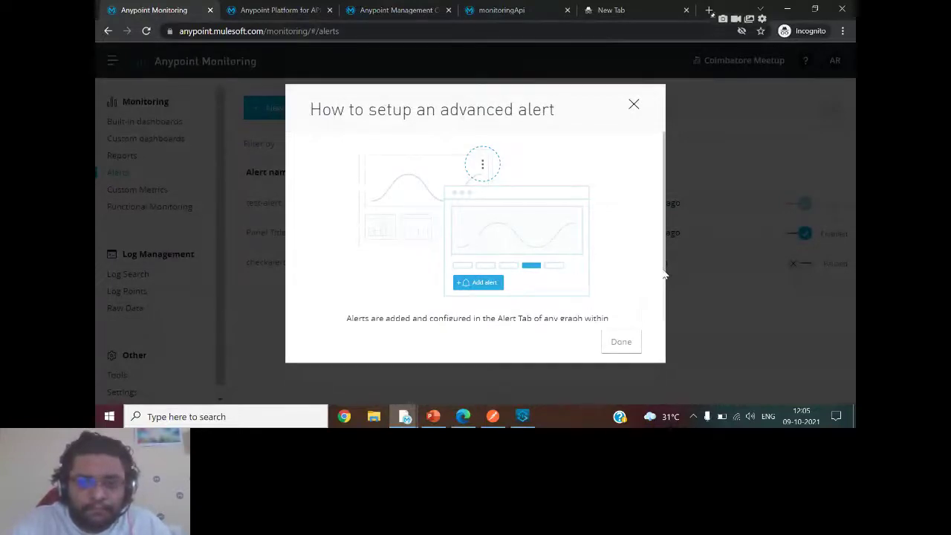
drag(663, 274, 662, 322)
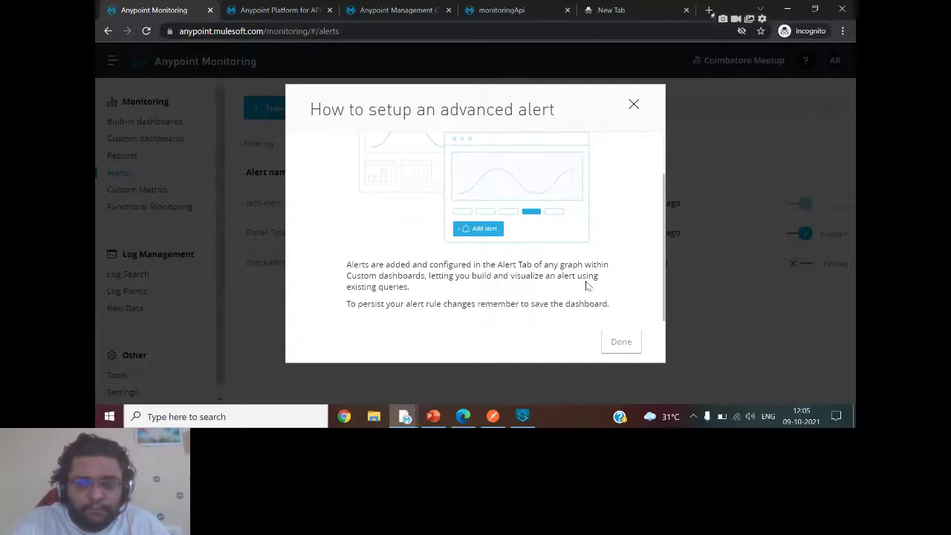
click(633, 105)
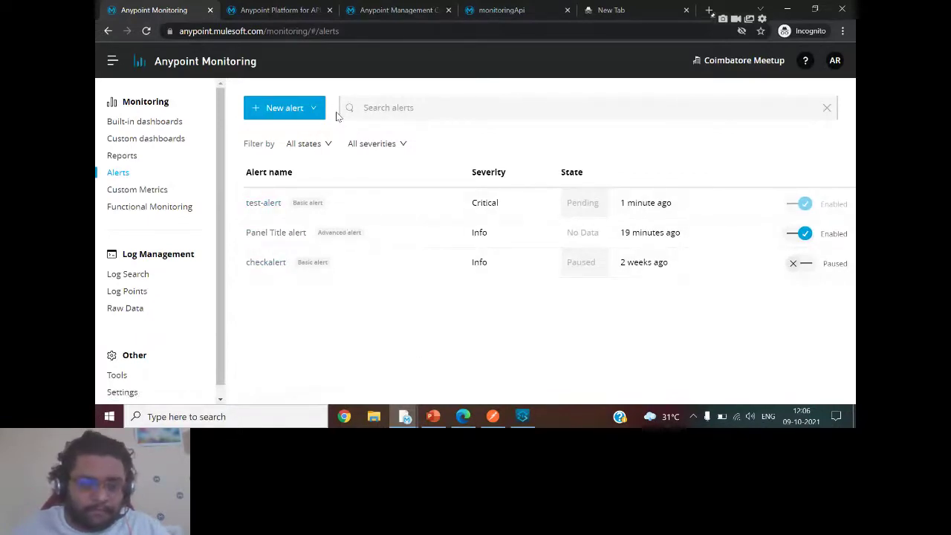
Go to Custom dashboards, listing Demo Dashboard, My dashboard and New dashboard.
click(157, 141)
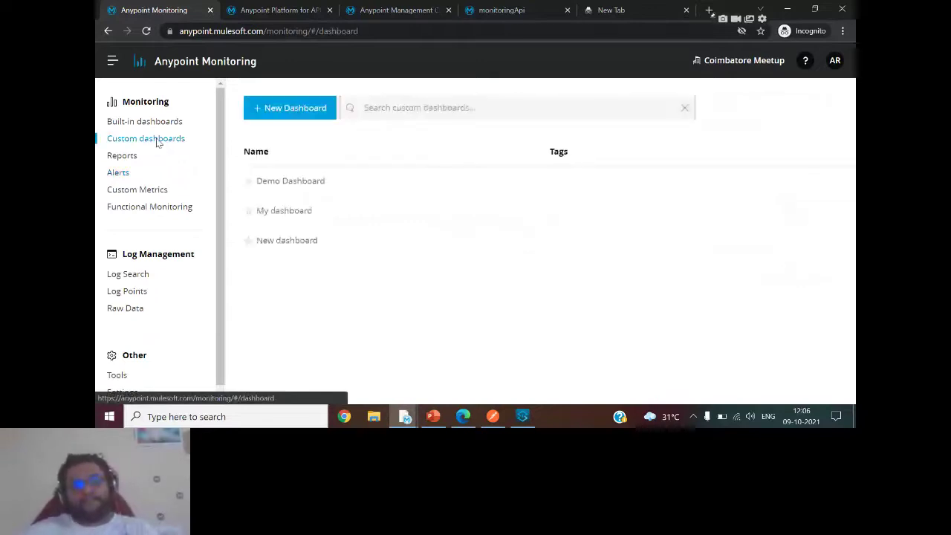
Start a new dashboard with a graph panel, then leave it without saving.
click(308, 110)
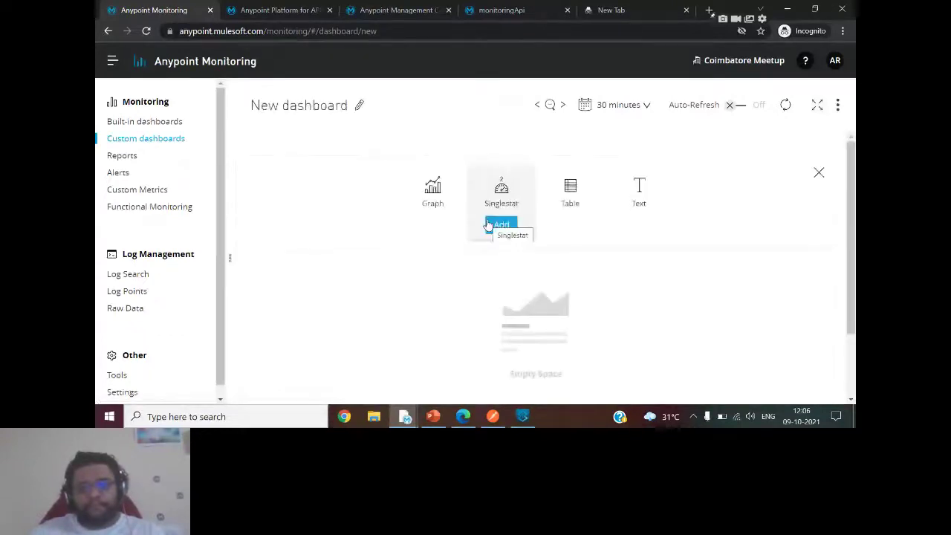
click(434, 225)
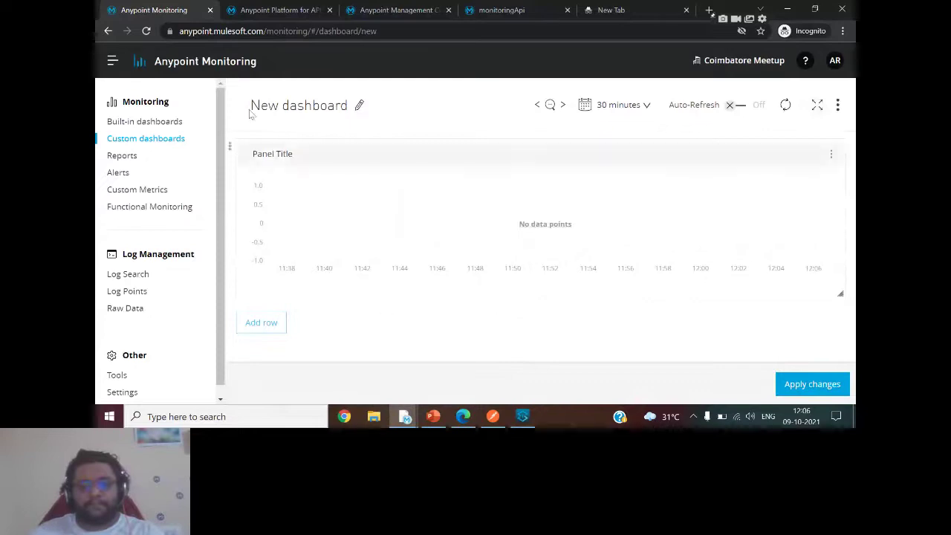
click(108, 30)
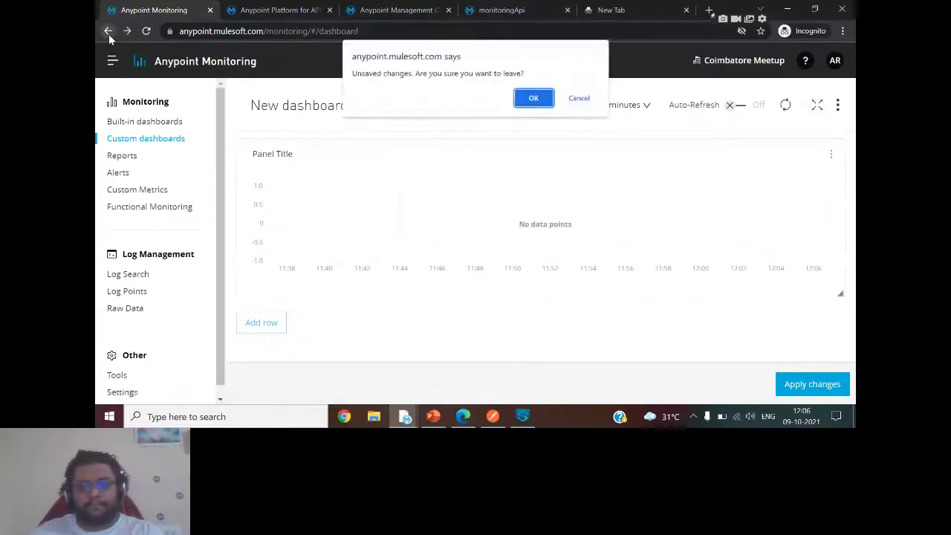
click(541, 98)
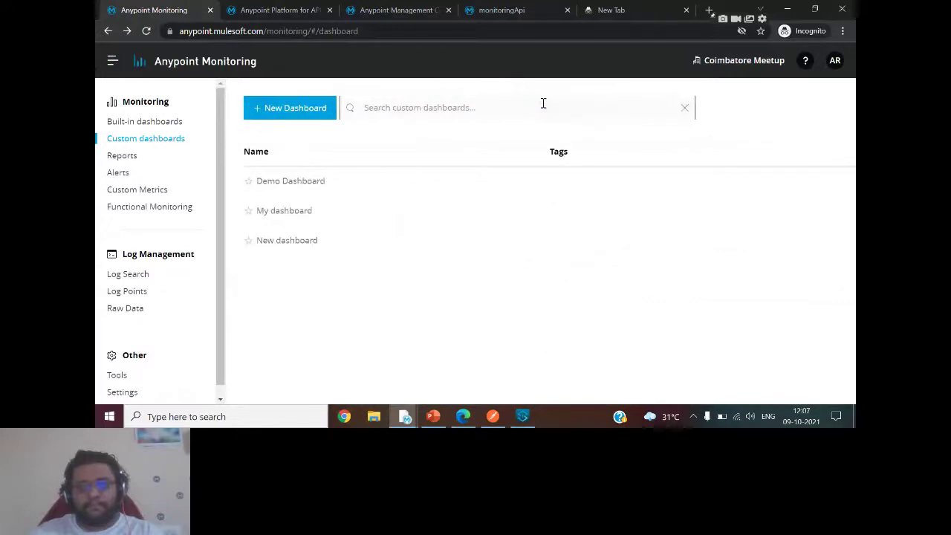
Check request counts on My dashboard's chart, then return to the Alerts list.
click(284, 210)
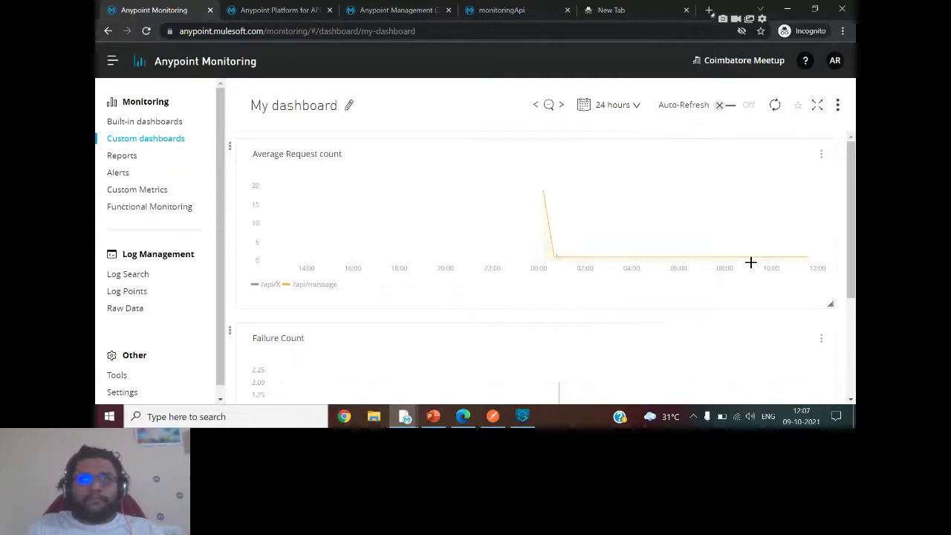
mouse_move(550, 222)
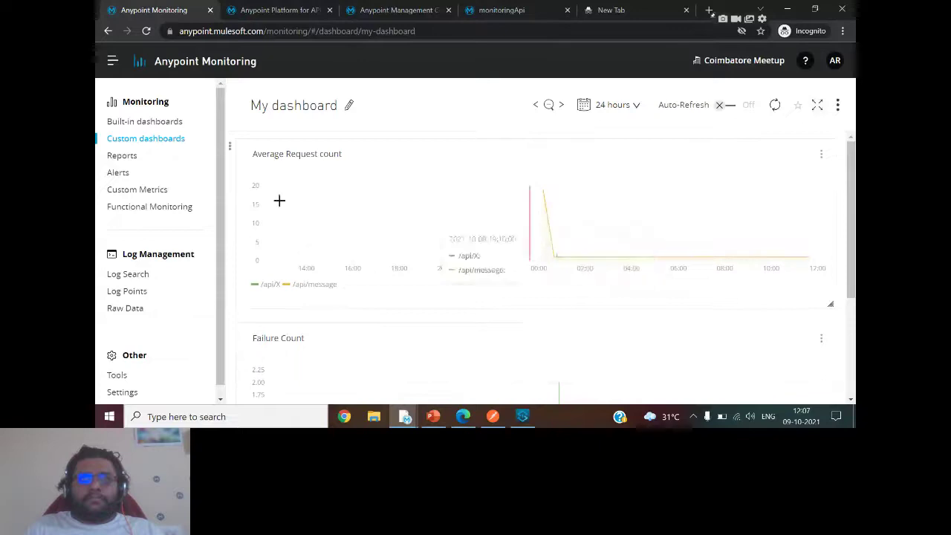
click(117, 173)
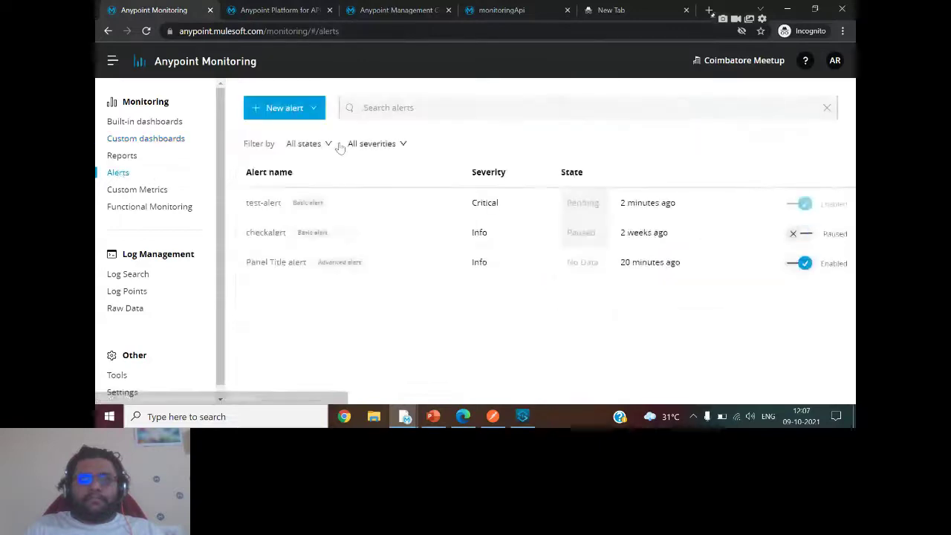
Look over the New alert options in Anypoint Monitoring, then switch to the API Manager tab.
click(283, 114)
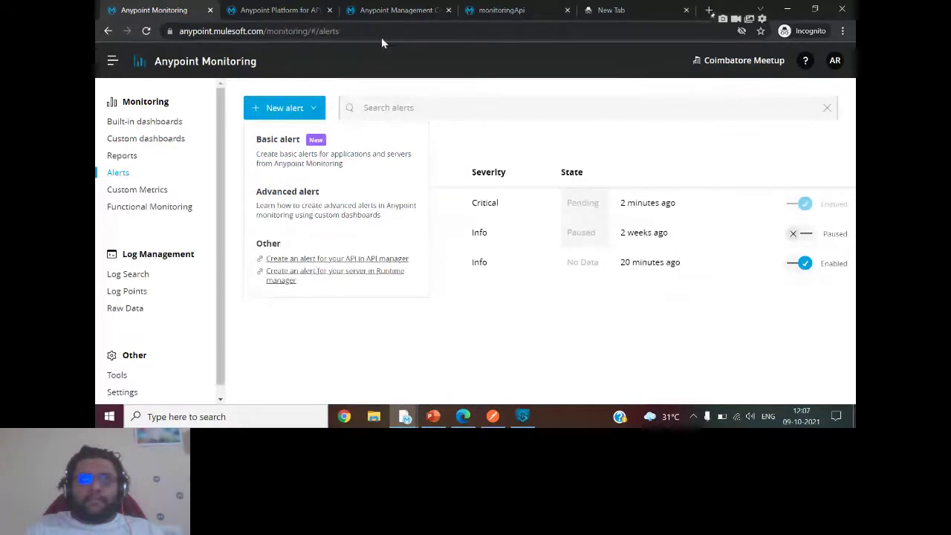
key(ctrl+Tab)
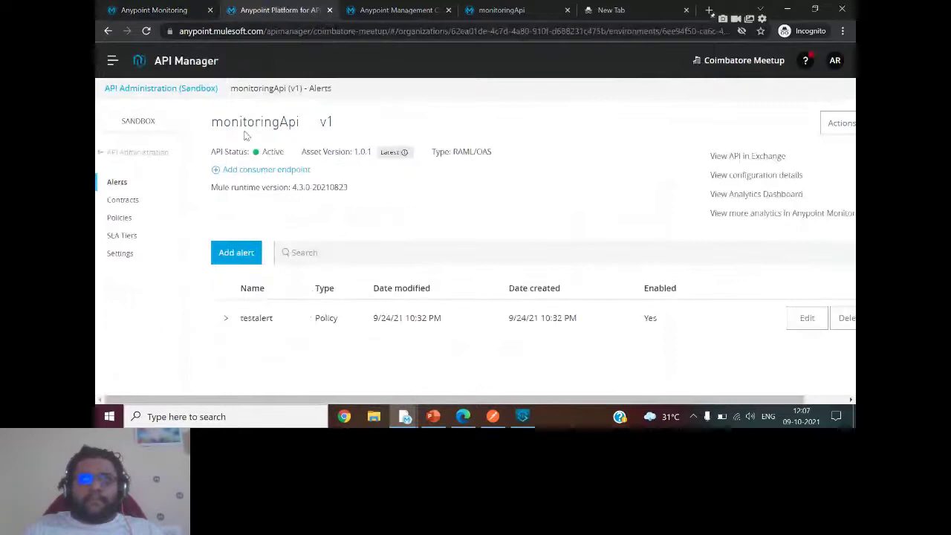
Open monitoringApi from the managed API list, go to its Alerts page and start adding an alert.
click(138, 151)
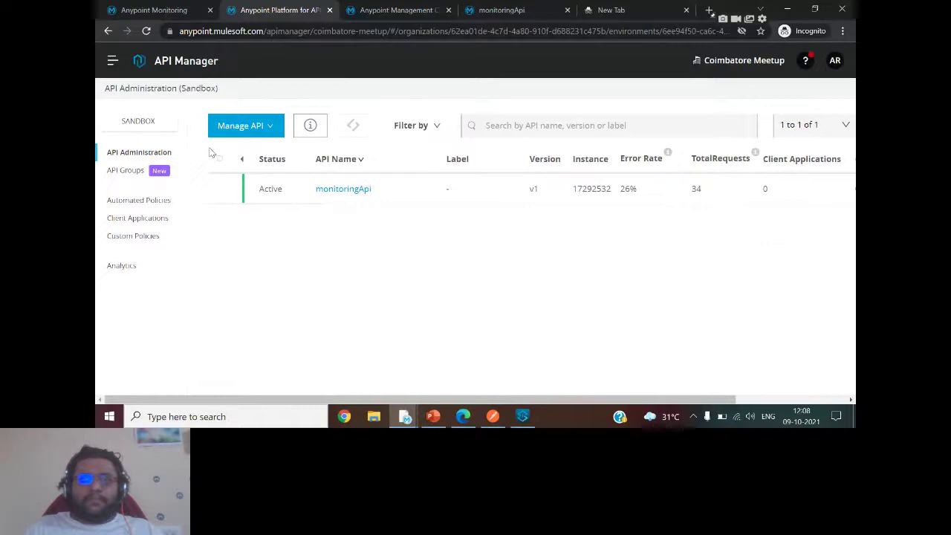
click(341, 190)
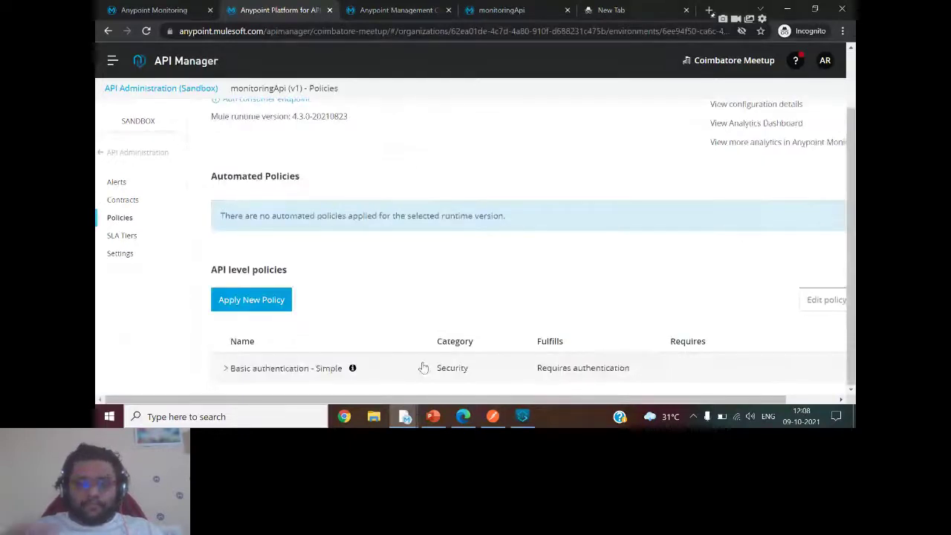
click(116, 182)
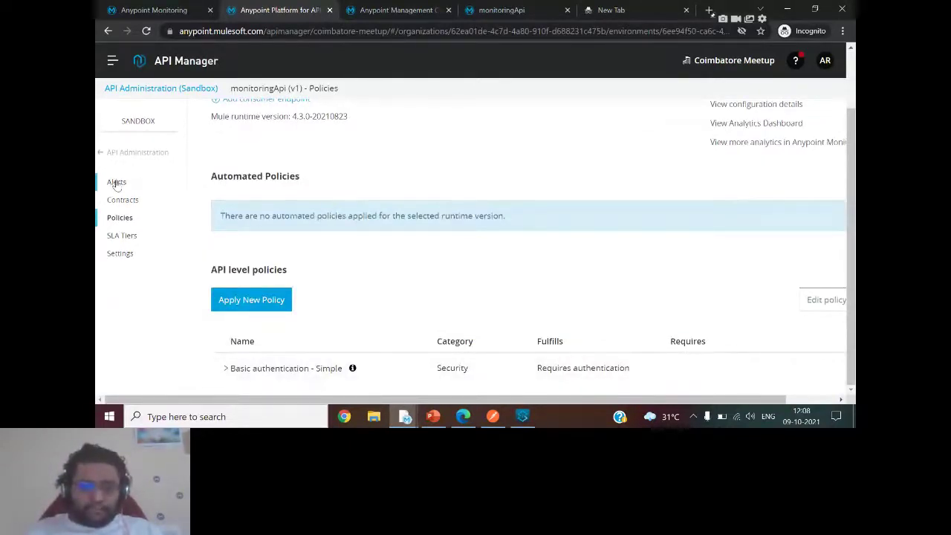
click(240, 251)
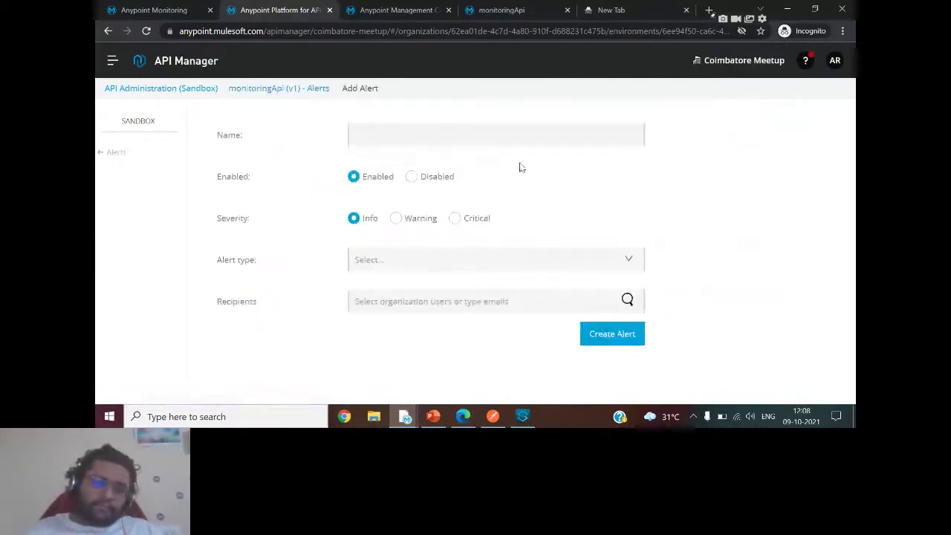
Replace the autofilled alert name with policy-violation-alert.
click(452, 142)
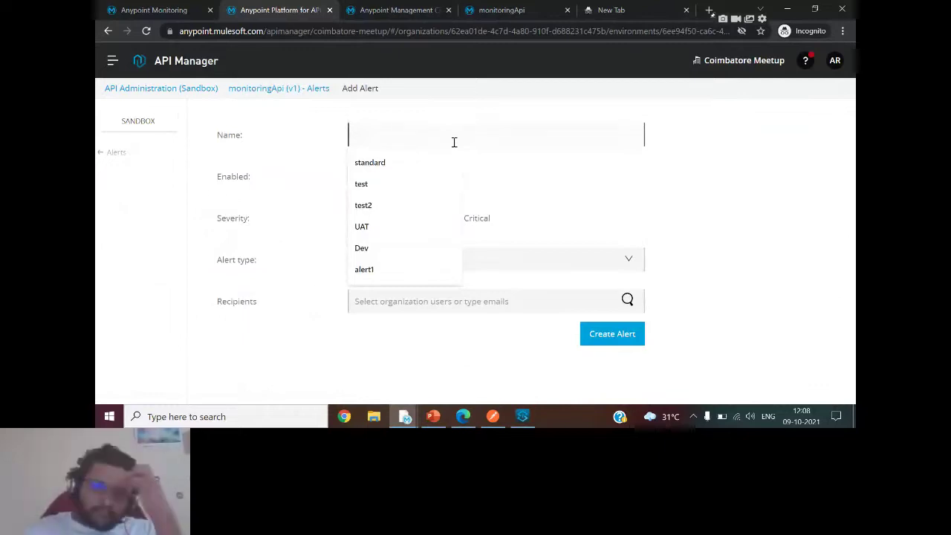
click(406, 165)
key(ctrl+a)
key(BackSpace)
text(policy)
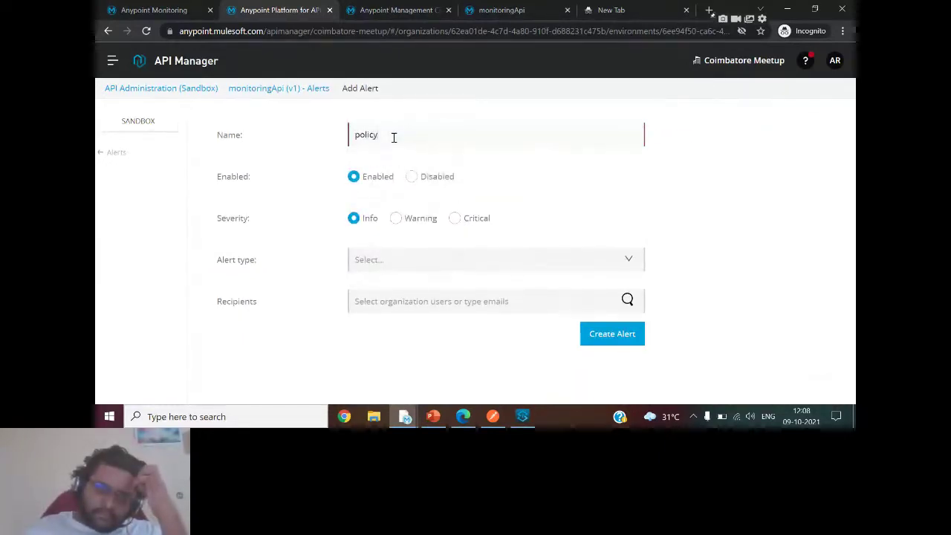
text(-violat)
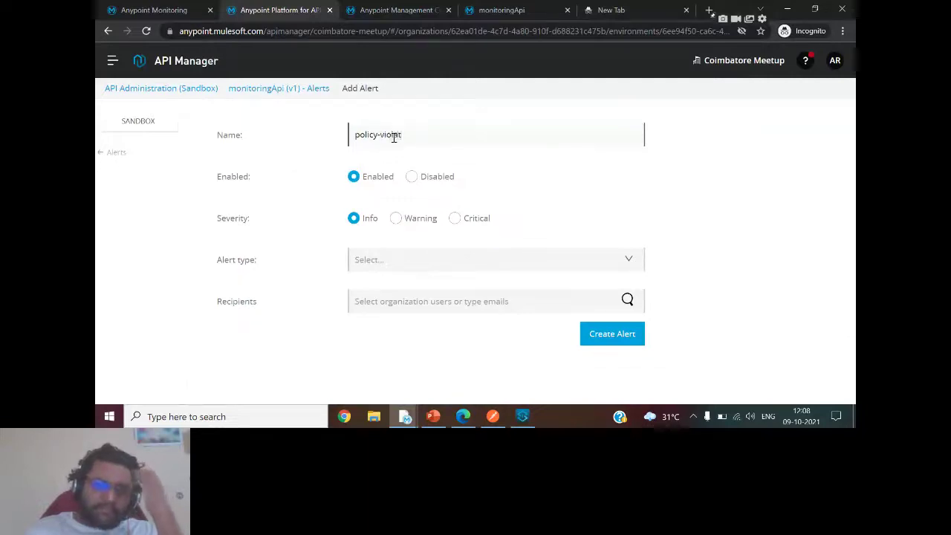
text(ion-alert)
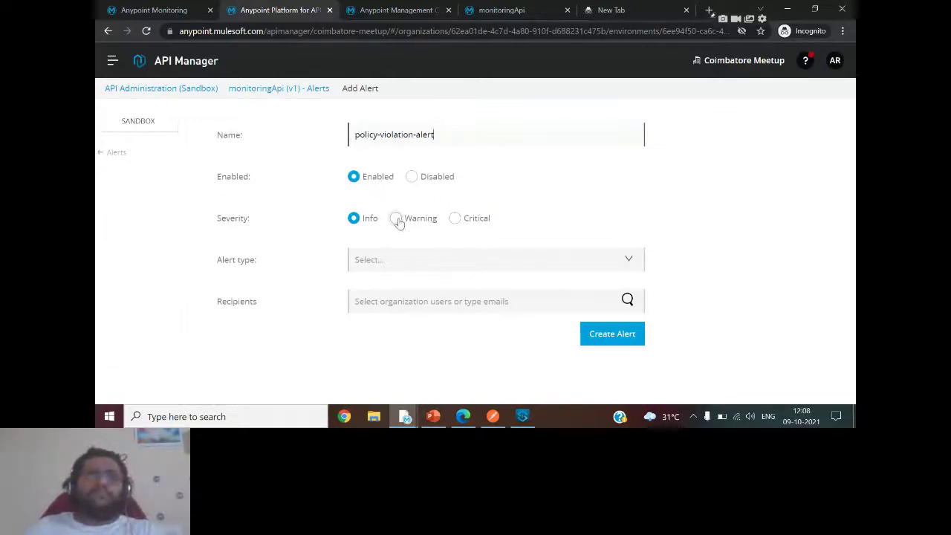
Make it a Critical Policy Violation alert watching the Basic authentication - Simple policy.
click(458, 220)
click(439, 269)
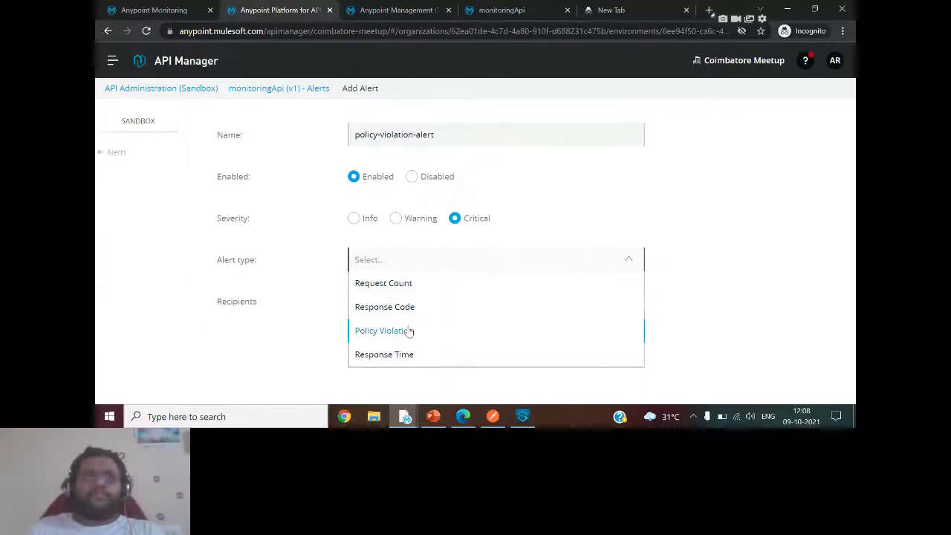
click(408, 330)
click(468, 306)
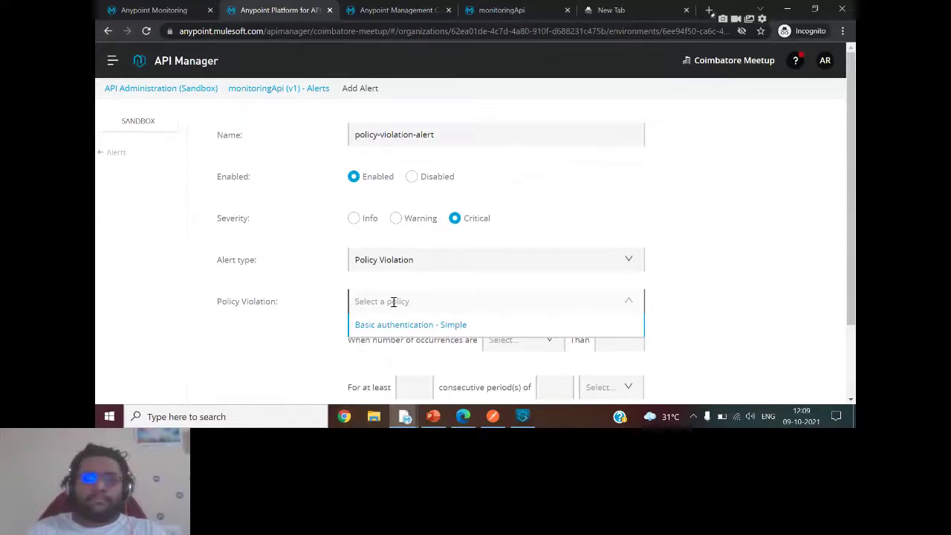
click(411, 327)
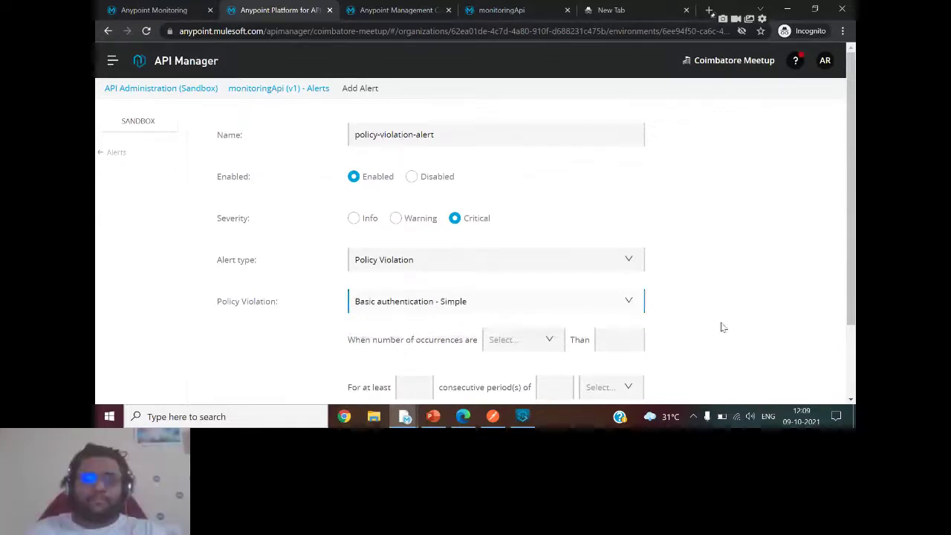
Set the alert to trigger when occurrences are greater than 2.
scroll(721, 327, down, 2)
click(552, 264)
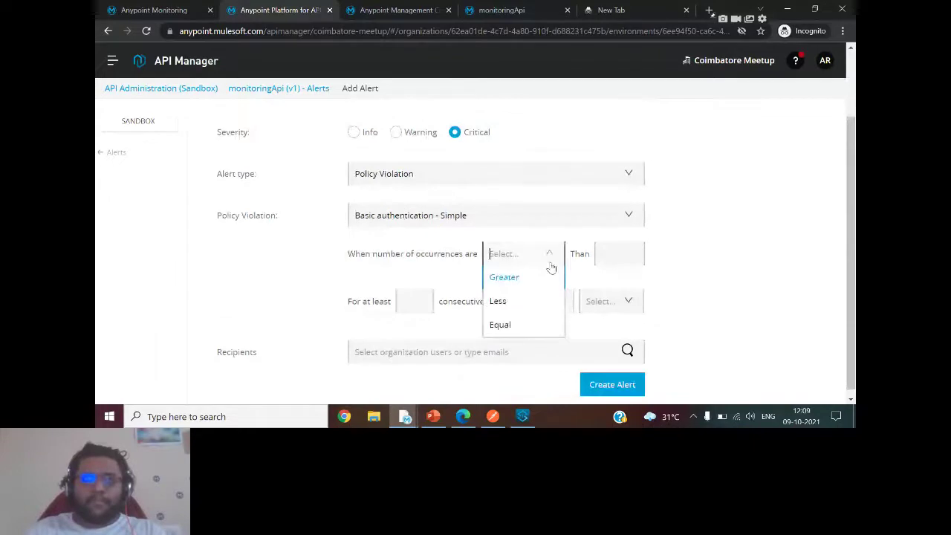
click(513, 277)
click(613, 253)
text(2)
Require the condition for at least 1 consecutive period of 1 minute.
click(411, 301)
text(1)
click(553, 301)
text(1)
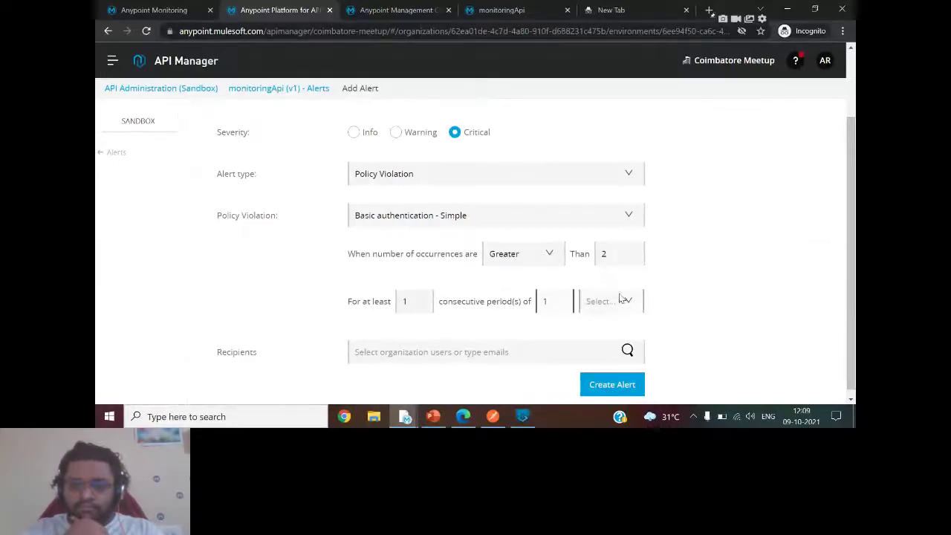
click(624, 301)
click(601, 372)
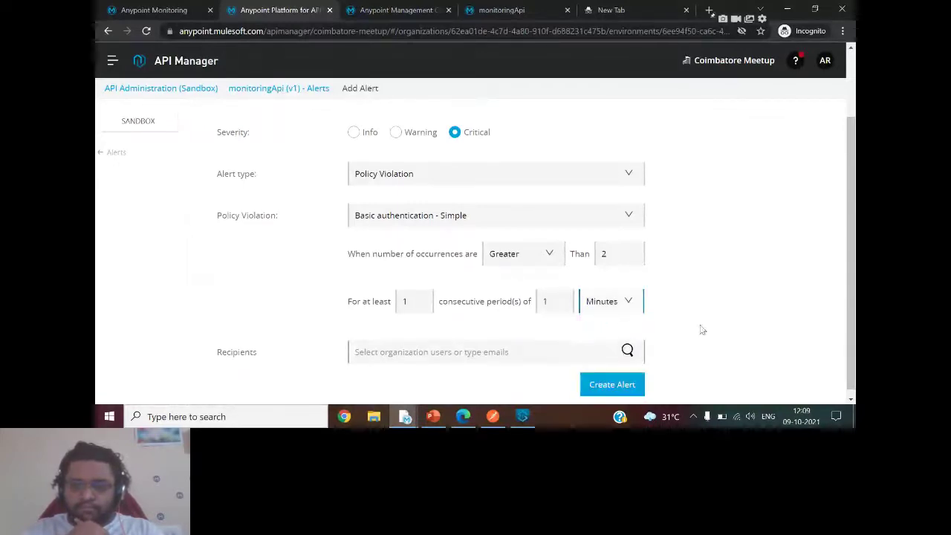
click(776, 303)
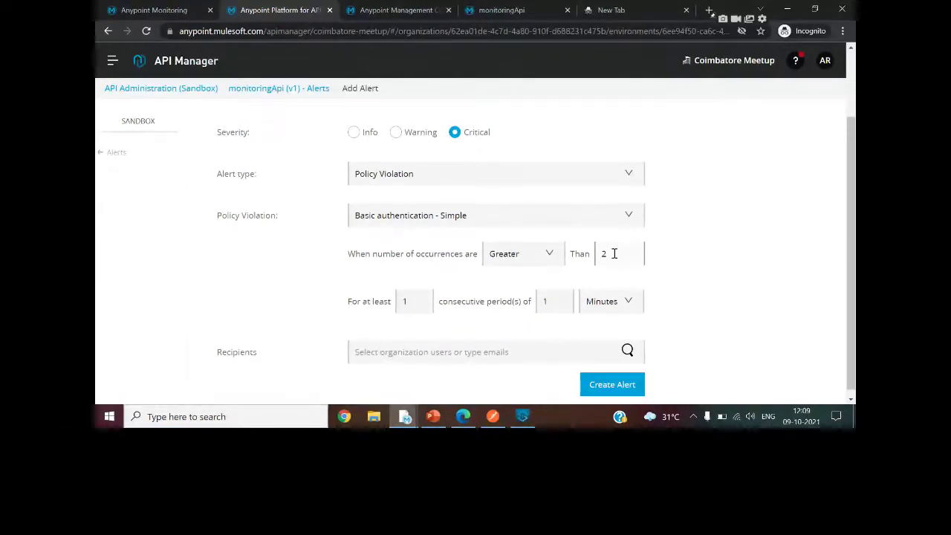
double_click(401, 302)
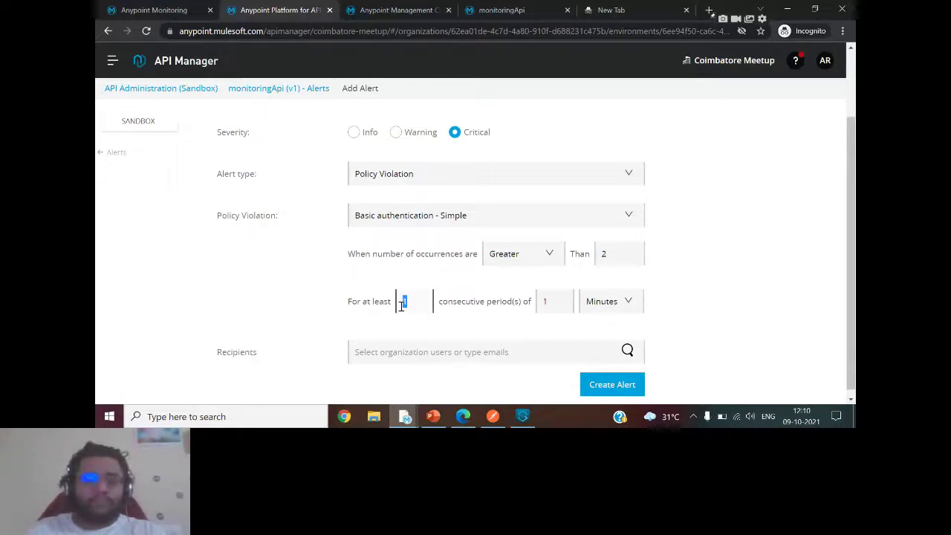
Add the user's e-mail address as the single recipient and create policy-violation-alert.
click(399, 354)
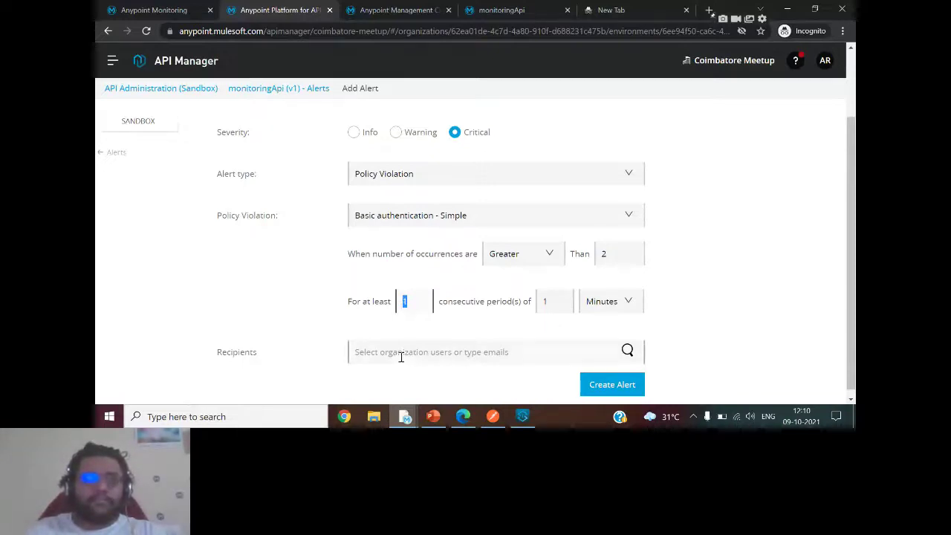
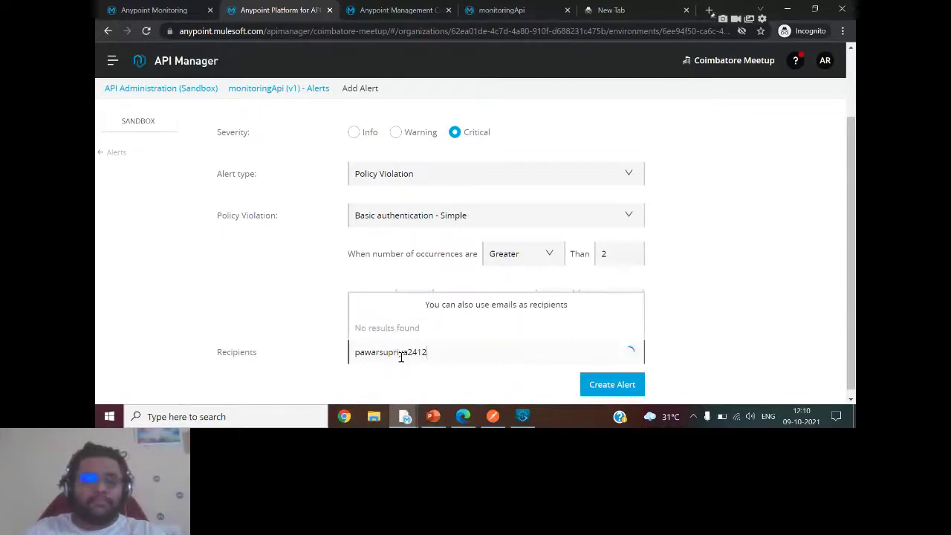
key(Return)
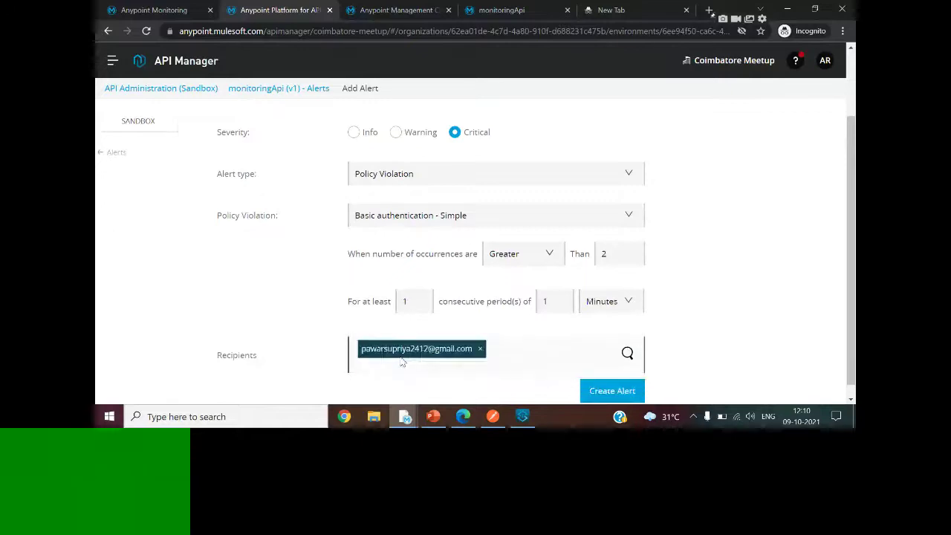
click(610, 390)
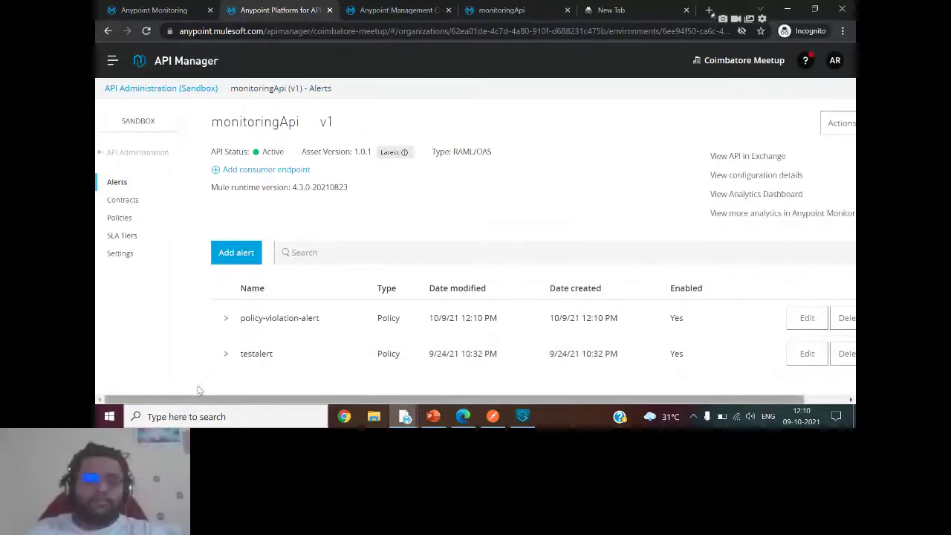
Edit testalert to a Request Count alert above 5 occurrences, remove the second recipient, and save.
click(227, 353)
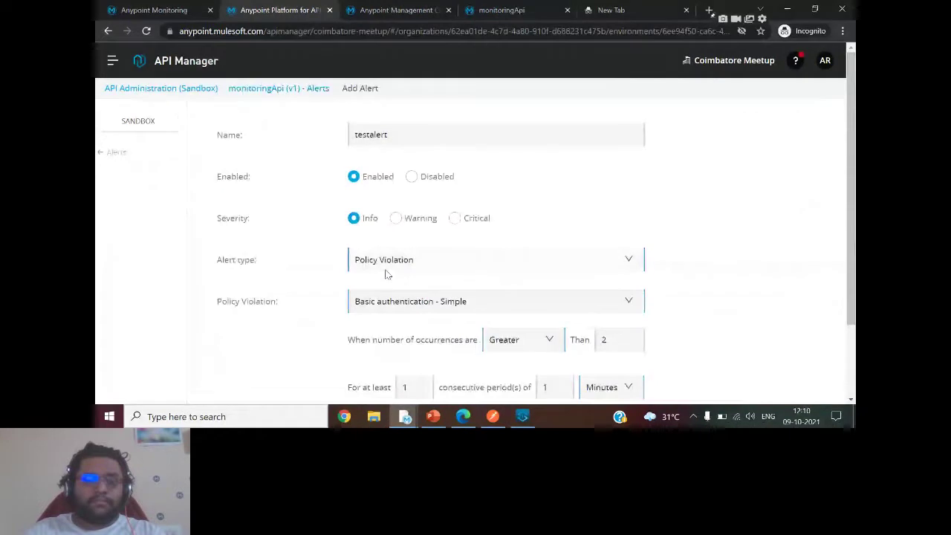
click(403, 258)
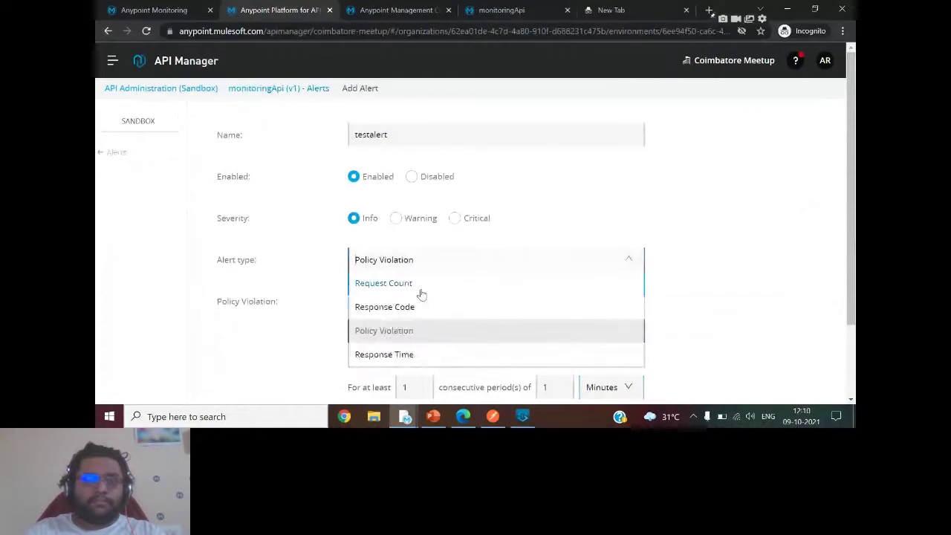
click(421, 290)
click(612, 298)
key(BackSpace)
text(5)
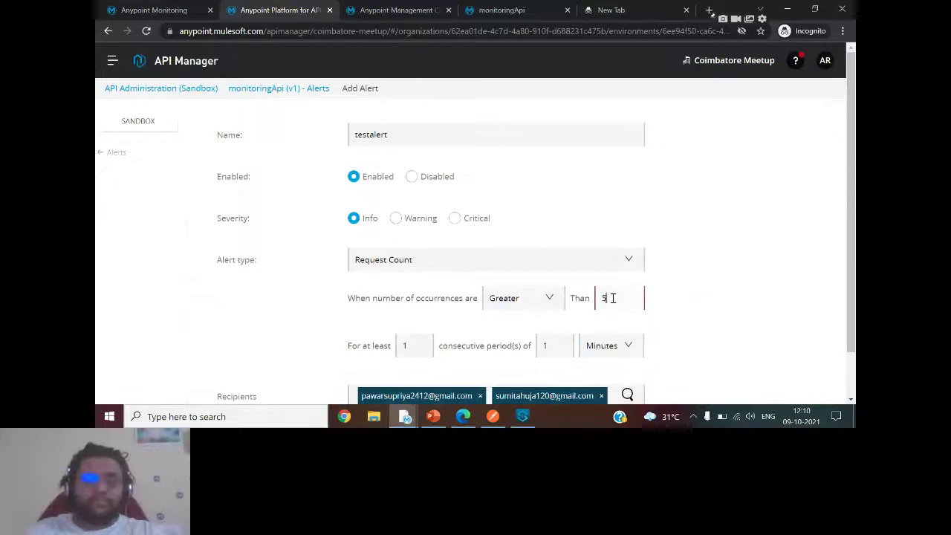
scroll(623, 335, down, 1)
click(601, 344)
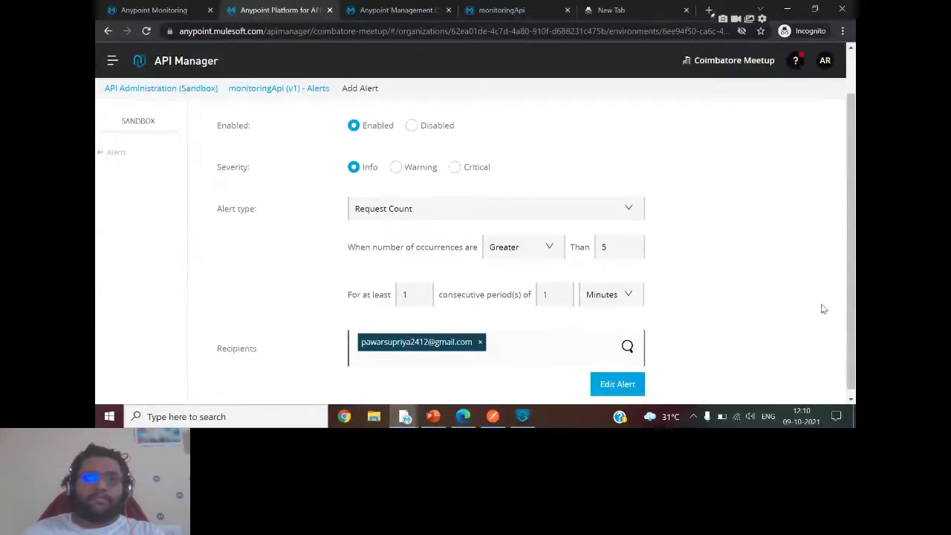
click(636, 384)
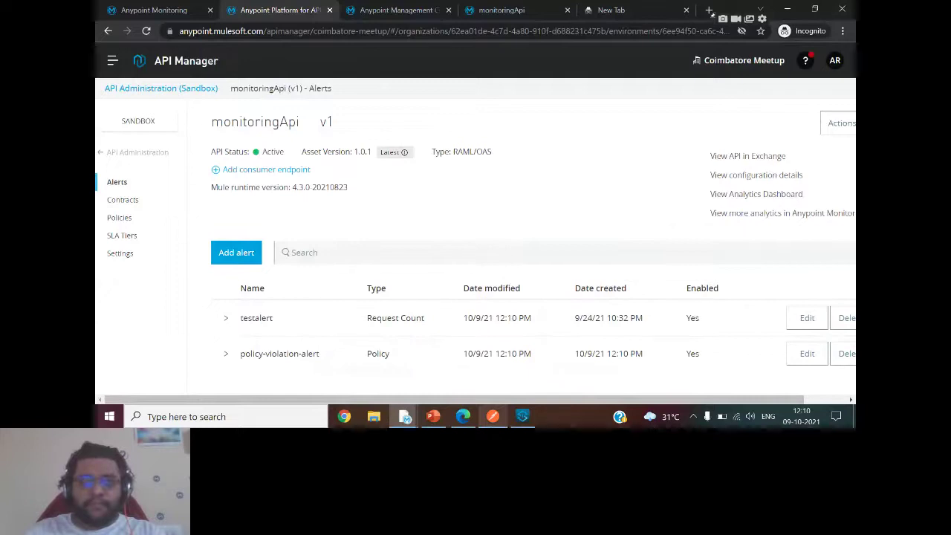
In Postman, change the username to username1 and send the request six times to get 401 errors.
key(alt+Tab)
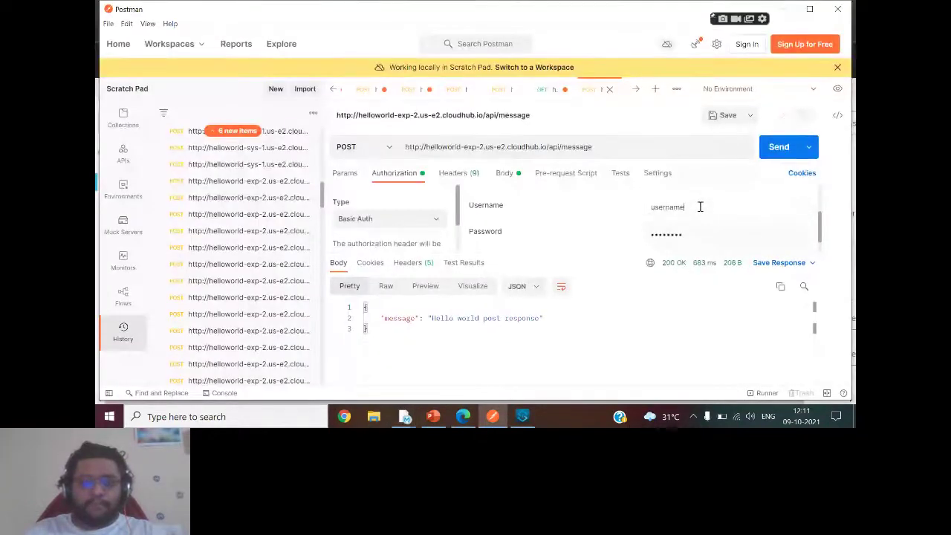
text(1)
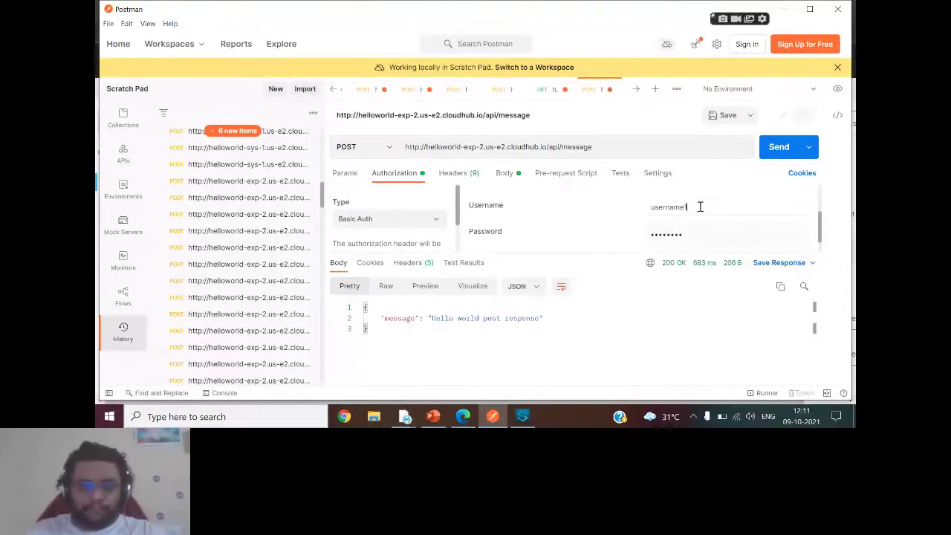
click(779, 146)
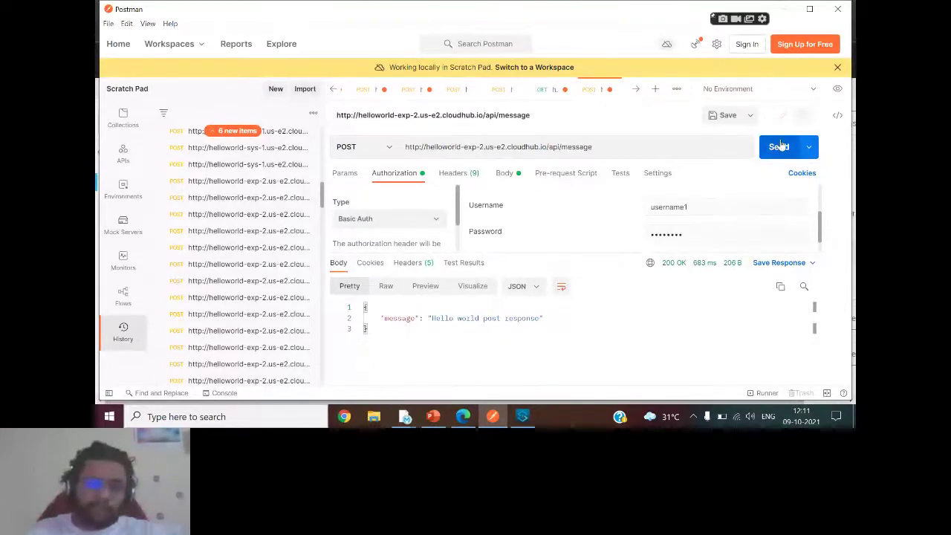
click(778, 146)
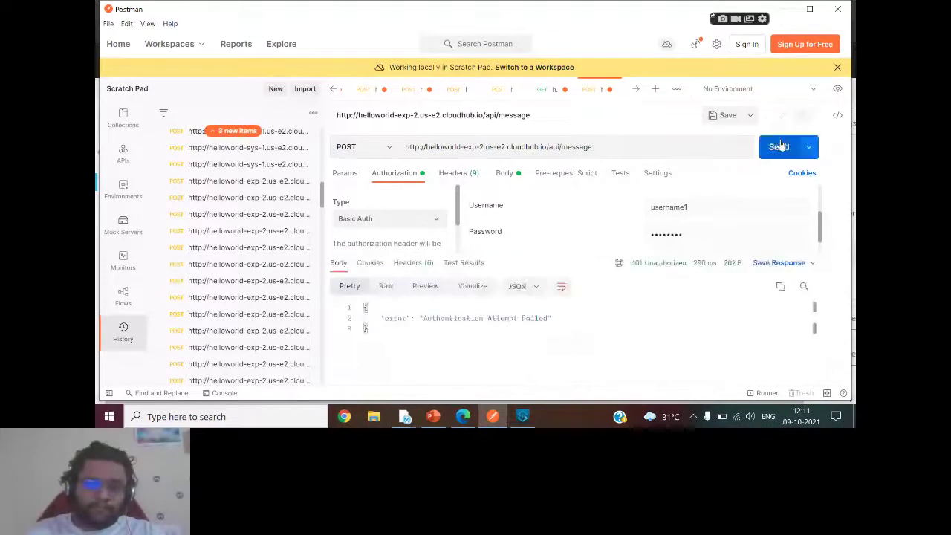
click(778, 146)
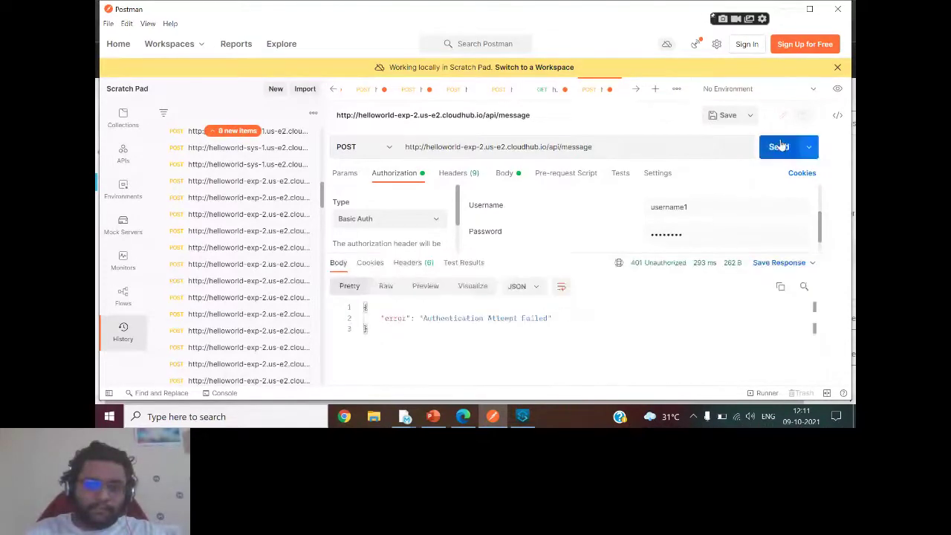
click(779, 146)
click(778, 146)
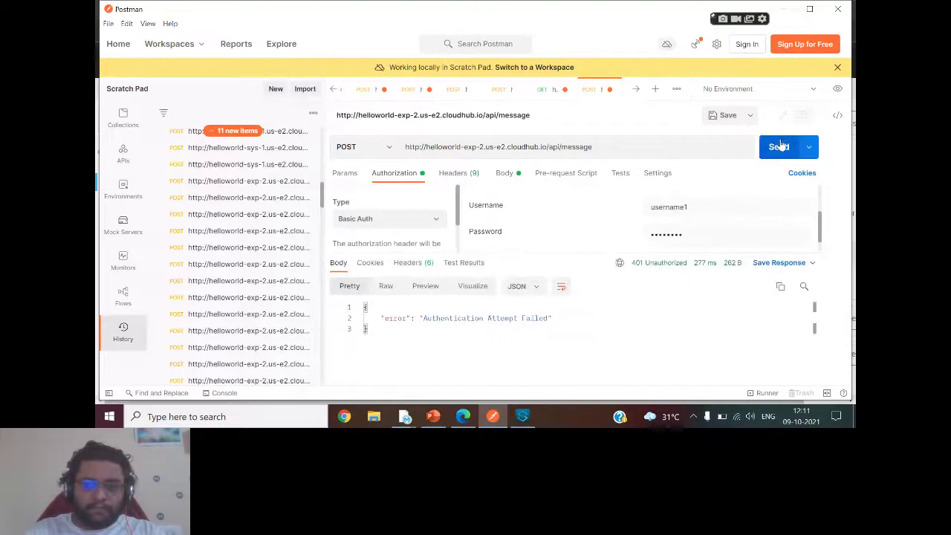
click(542, 342)
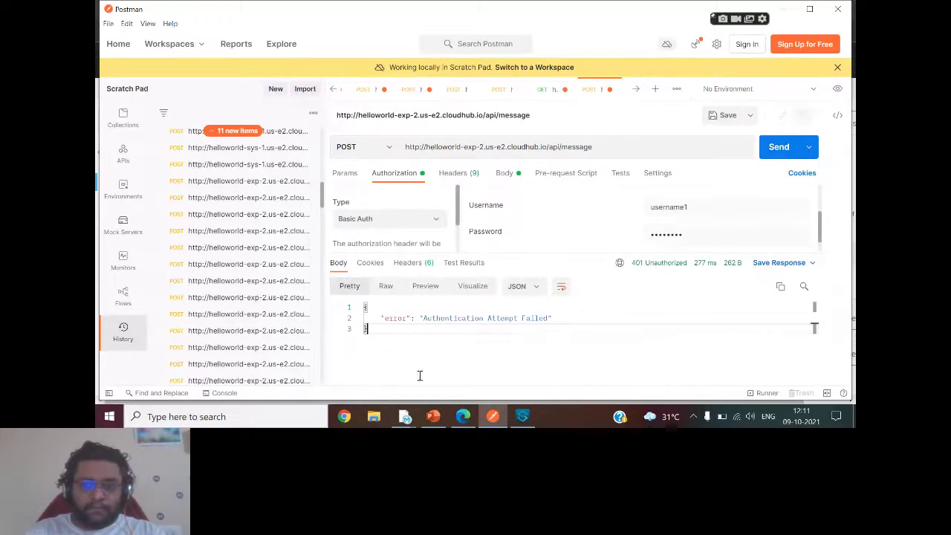
click(780, 147)
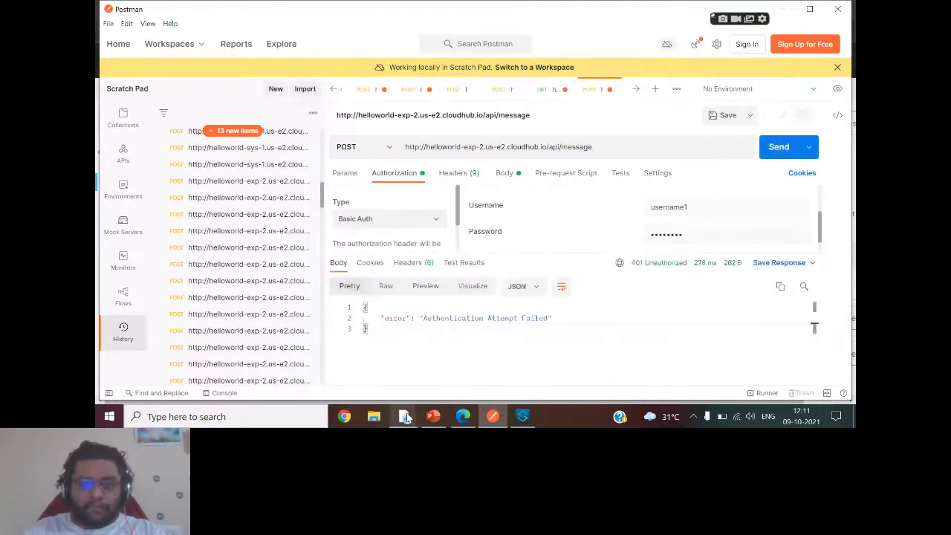
Return to API Manager and expand testalert to review its updated settings.
mouse_move(406, 417)
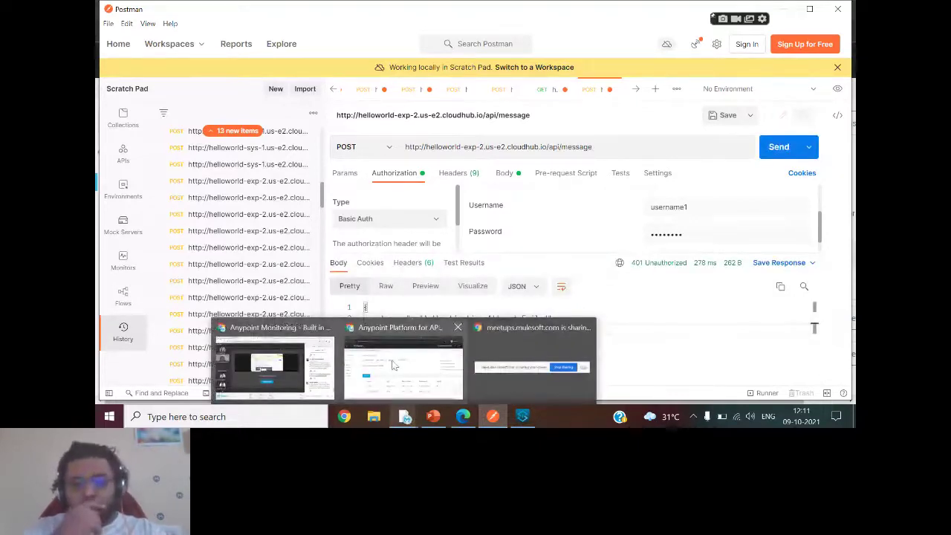
click(394, 365)
click(227, 327)
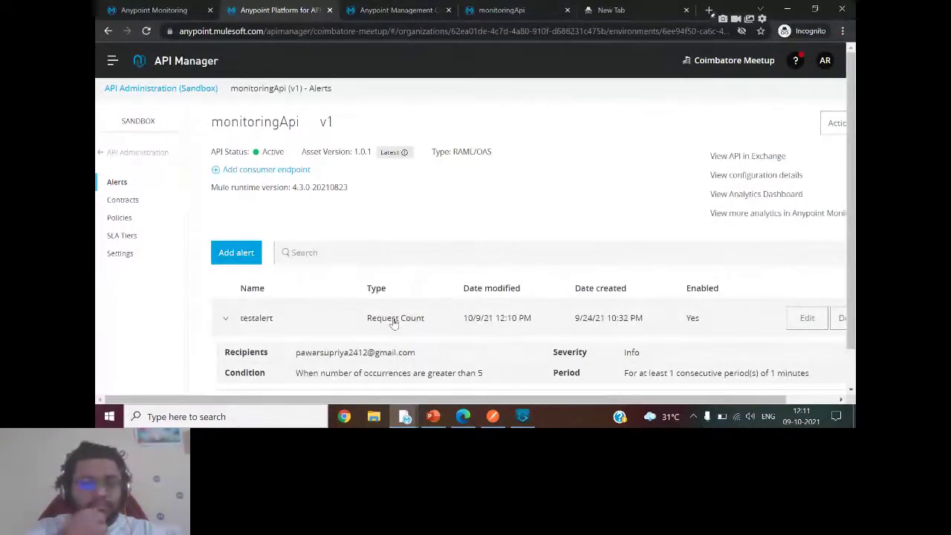
Open monitoringApi v1's Policies page to check which policies are applied.
click(119, 218)
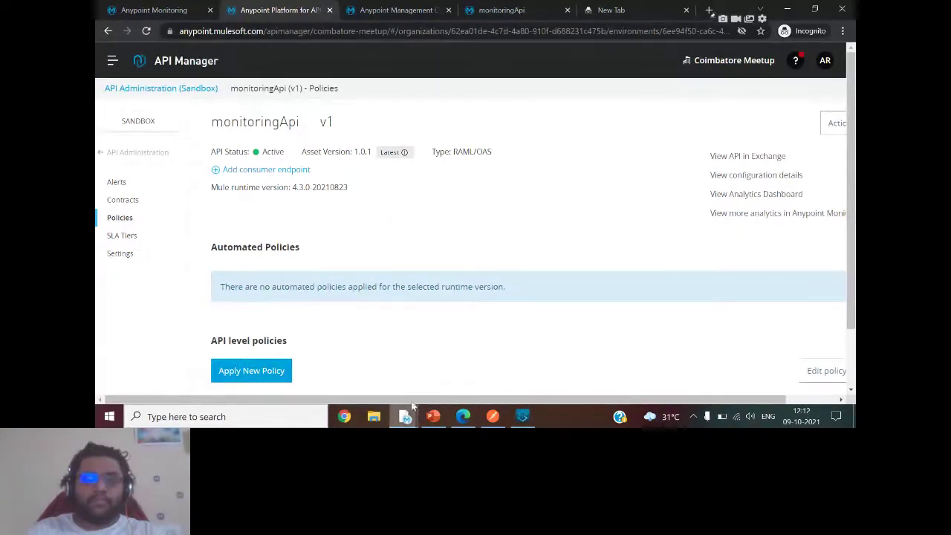
mouse_move(439, 413)
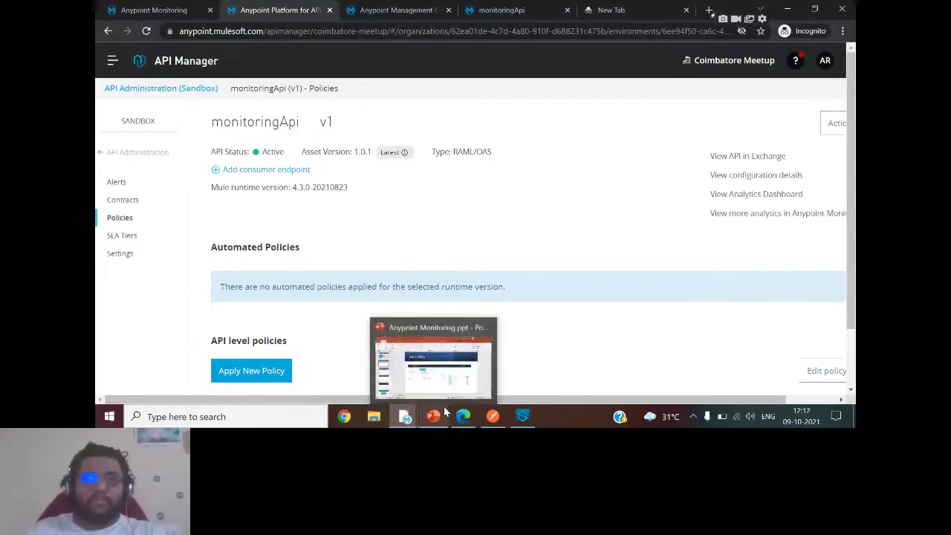
Bring up the Anypoint Monitoring slides and advance to slide 16, Email Notifications for alerts.
click(425, 372)
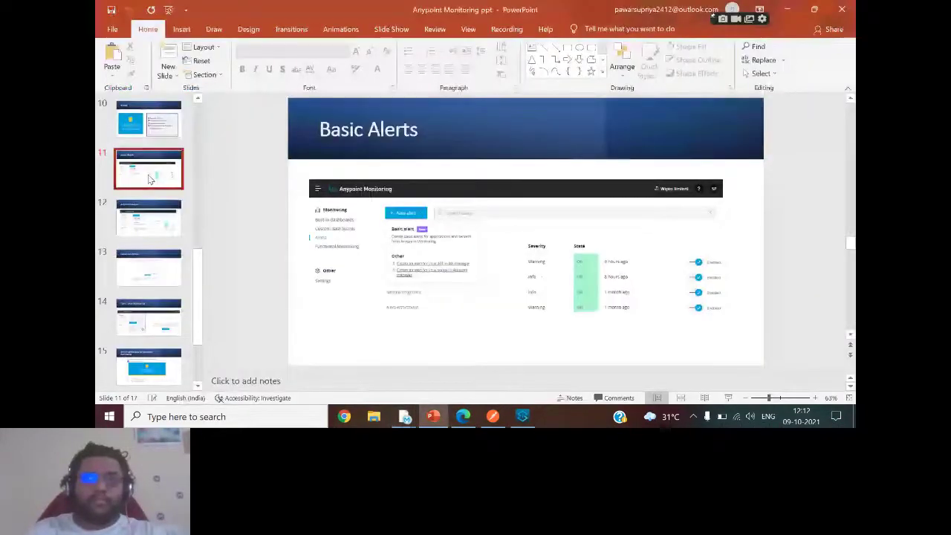
key(Down)
key(Down)
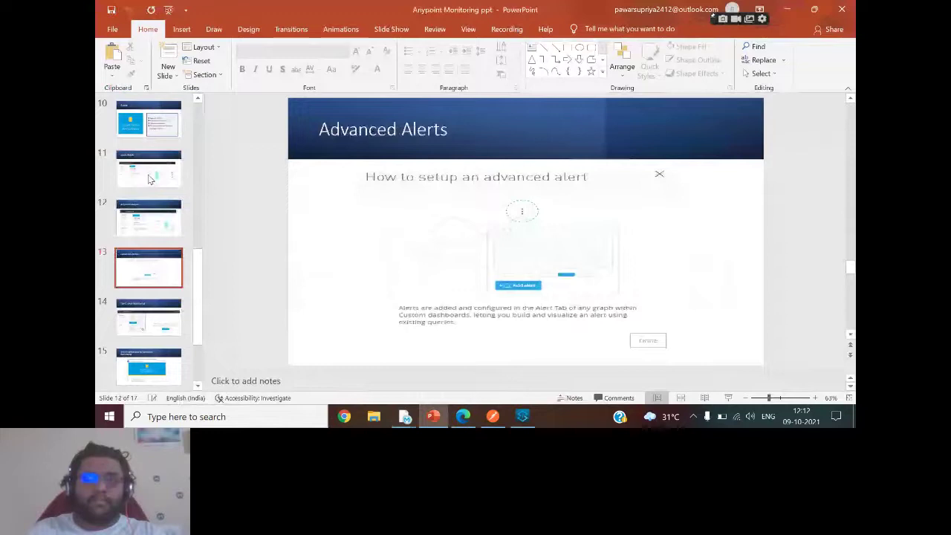
key(Down)
key(Down)
key(Down)
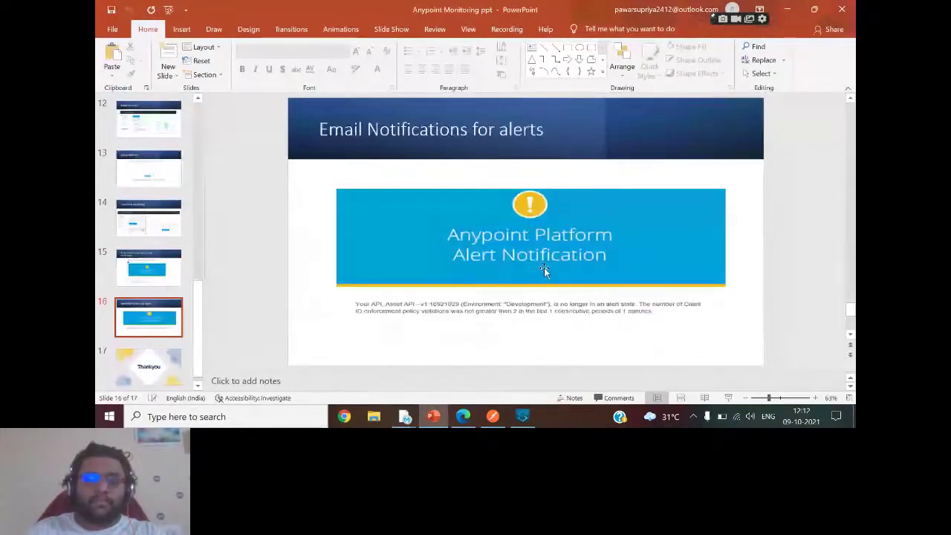
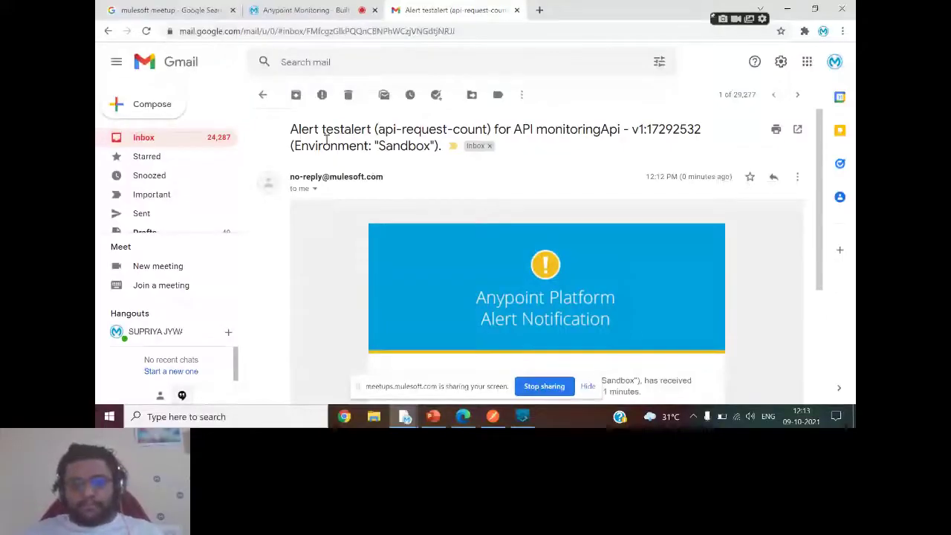
Highlight the alert name testalert, API id 17292532 and environment Sandbox in the alert email.
double_click(329, 130)
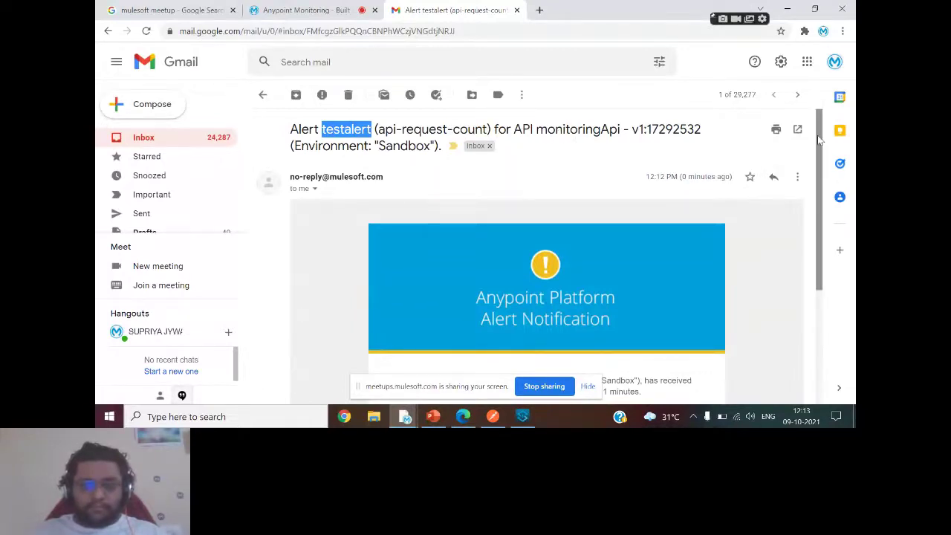
drag(820, 141, 817, 226)
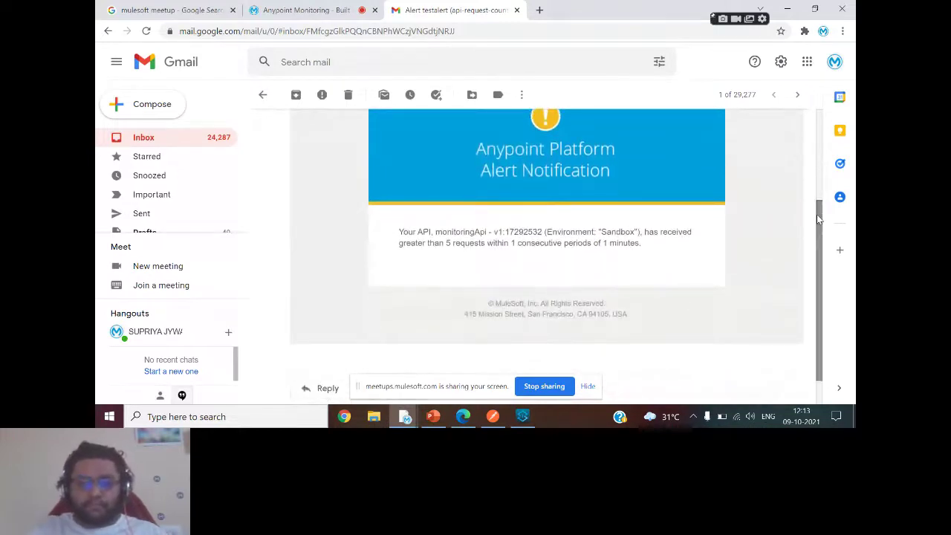
double_click(524, 233)
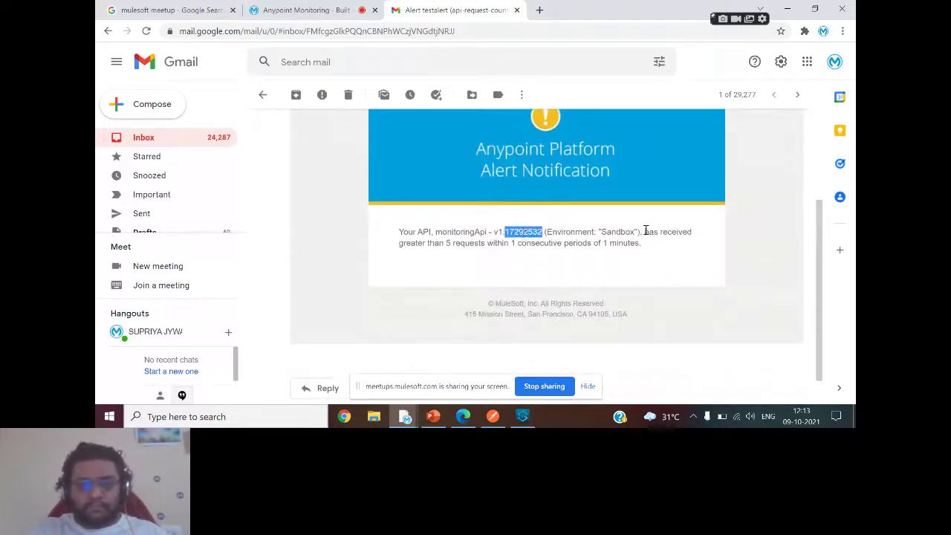
double_click(617, 232)
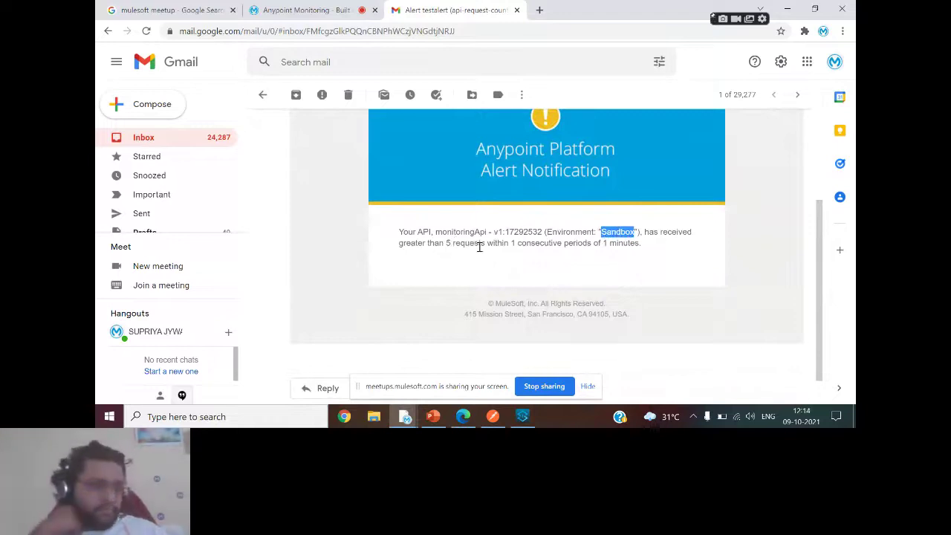
click(589, 388)
click(589, 387)
drag(817, 316, 814, 266)
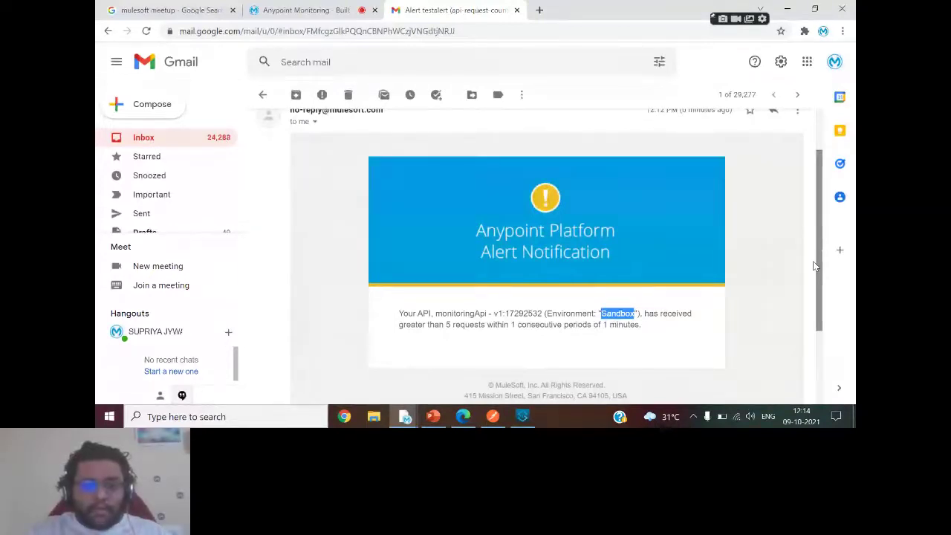
mouse_move(821, 271)
mouse_down()
mouse_move(816, 238)
mouse_move(814, 266)
mouse_up()
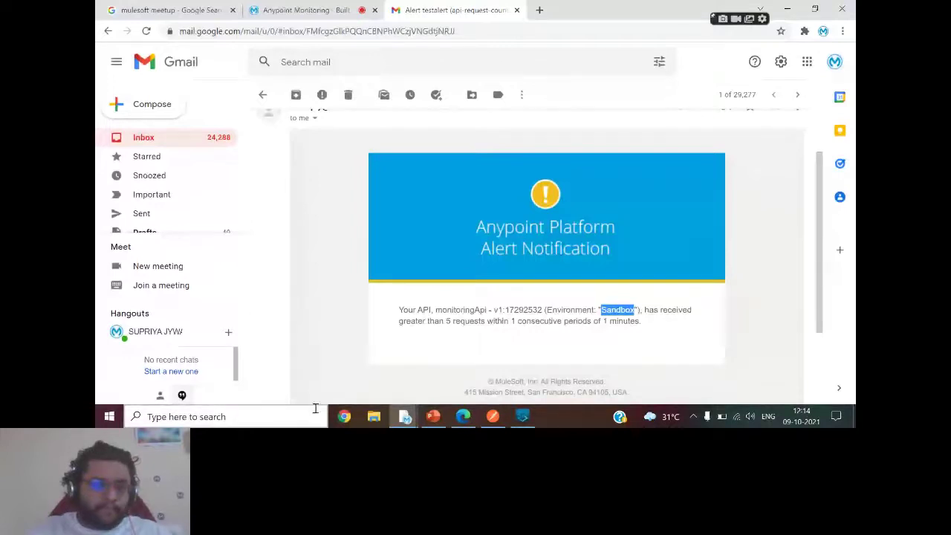
In API Manager, open testalert's edit form showing Request Count greater than 5 within 1 minute.
mouse_move(344, 415)
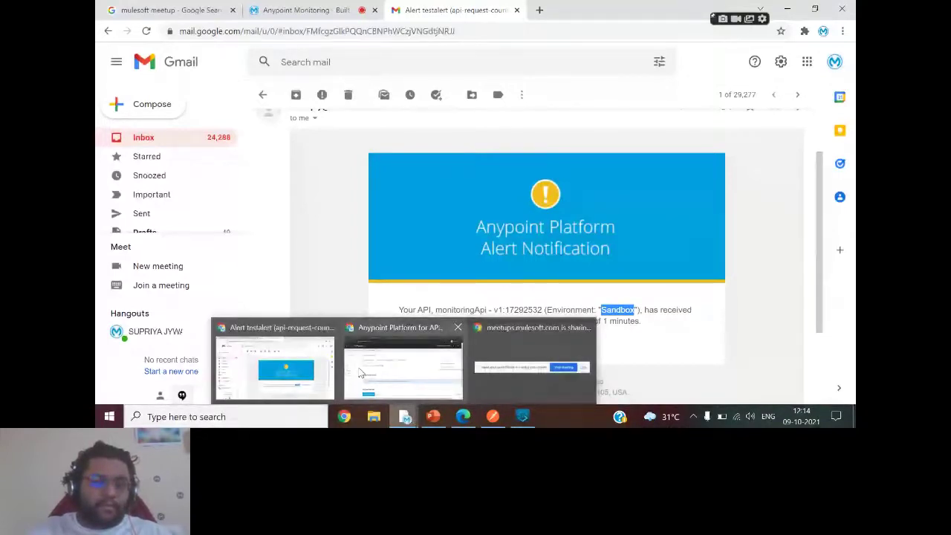
mouse_move(392, 377)
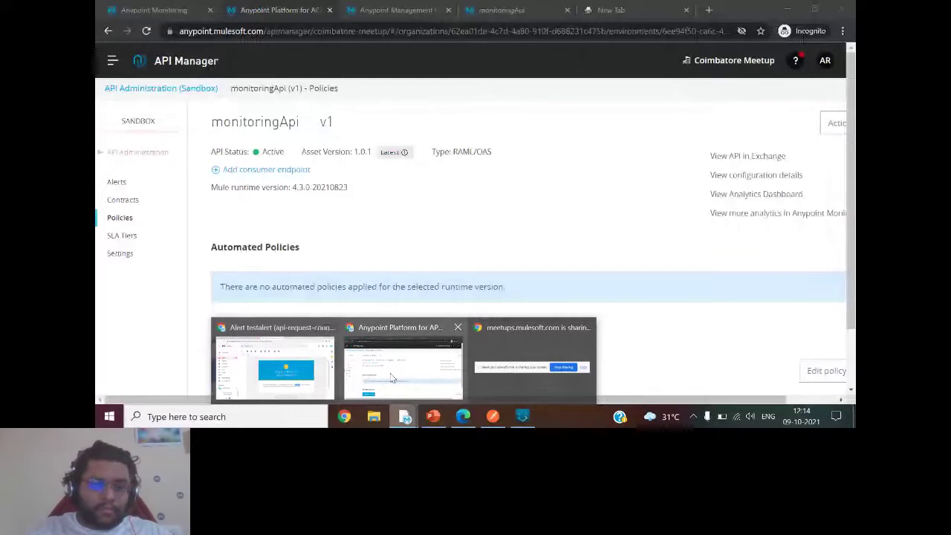
click(392, 377)
click(117, 183)
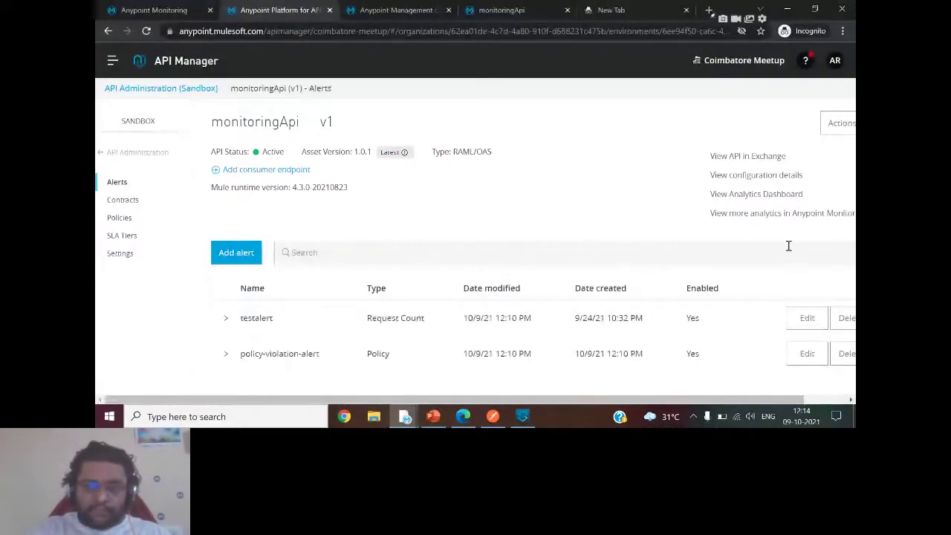
click(225, 318)
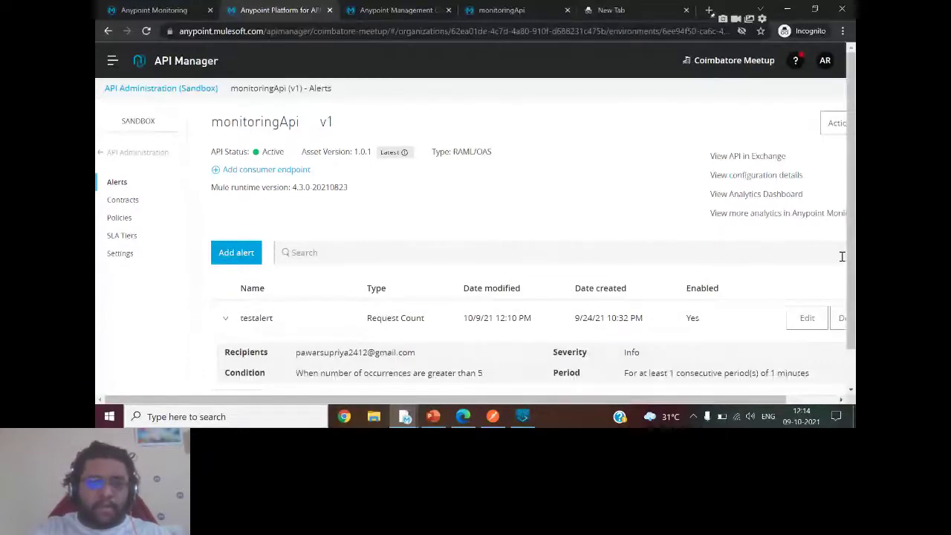
scroll(841, 256, down, 1)
click(807, 274)
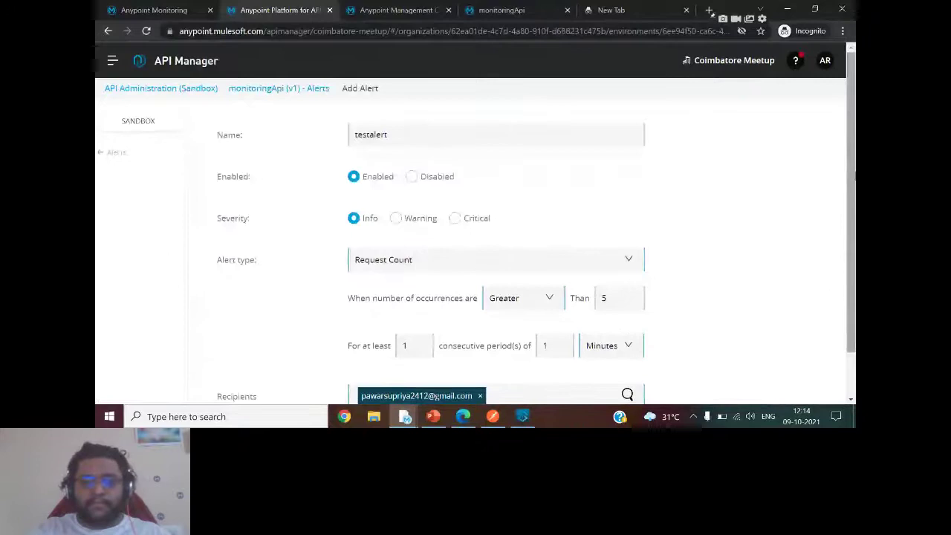
scroll(775, 322, down, 1)
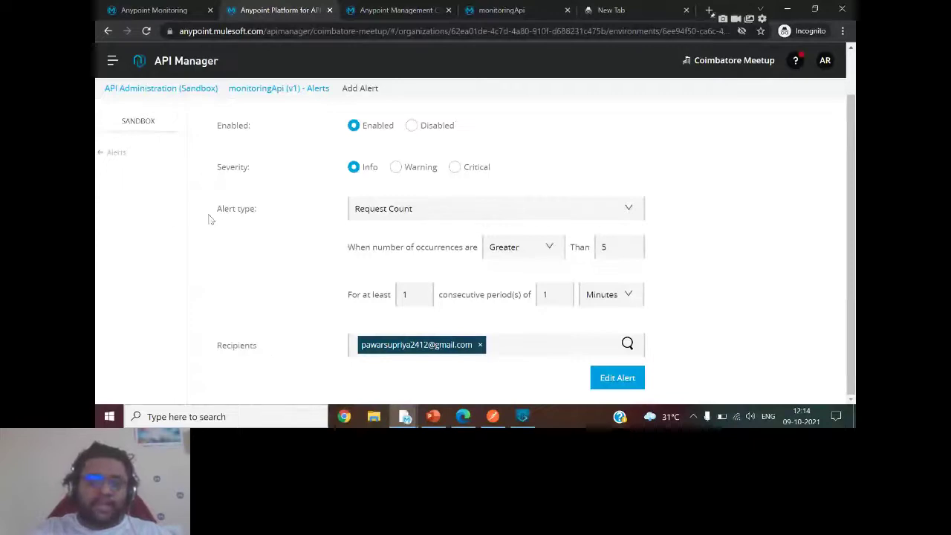
Return to the alert email in the Gmail window.
mouse_move(406, 418)
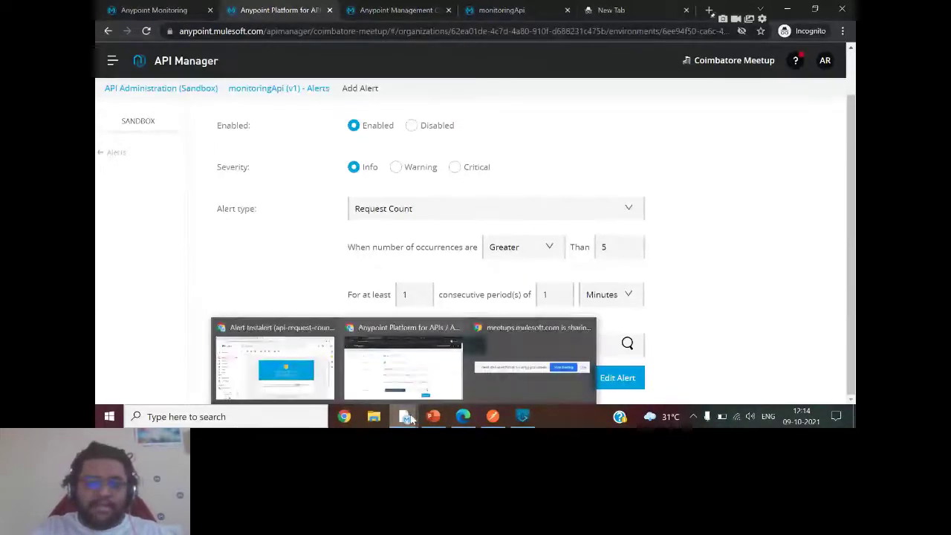
click(415, 372)
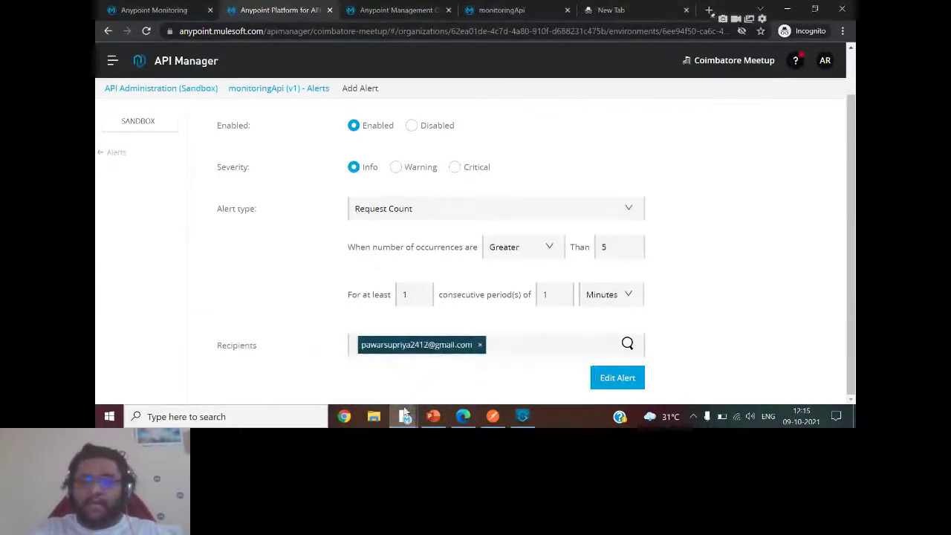
mouse_move(405, 413)
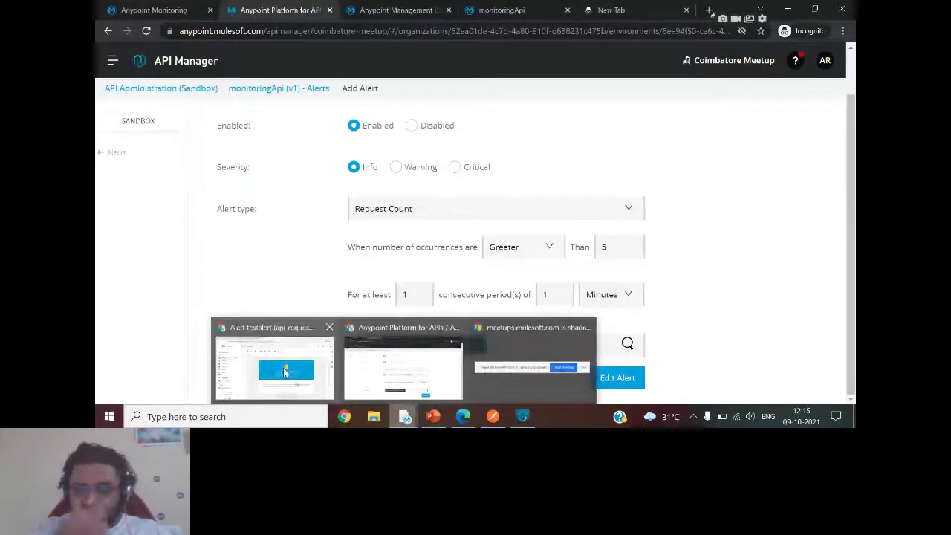
click(283, 368)
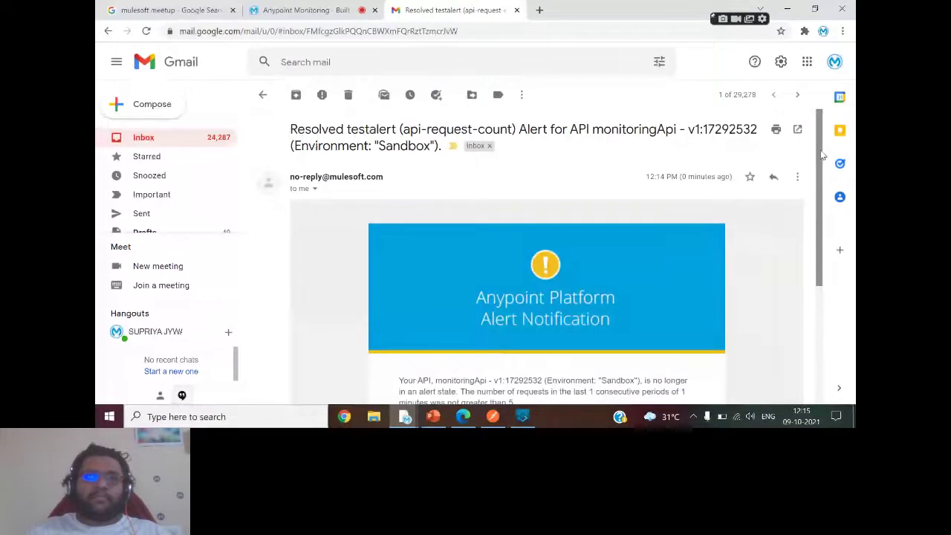
Read the Resolved testalert email, then switch to the Anypoint Platform browser window.
scroll(821, 189, down, 2)
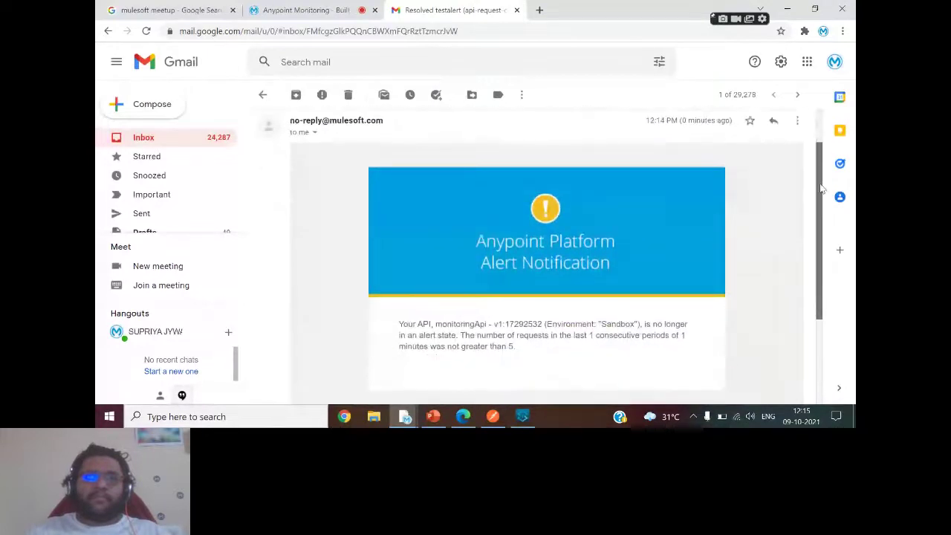
scroll(821, 186, up, 1)
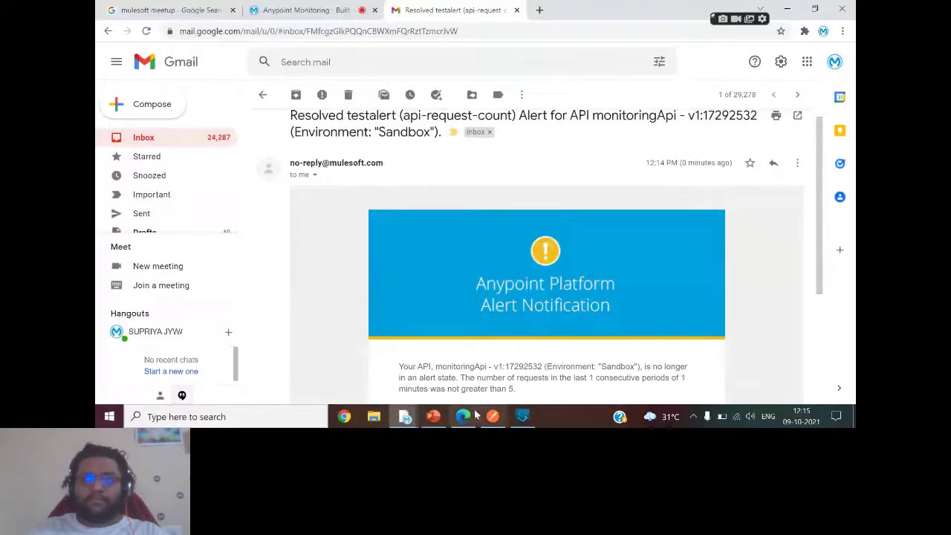
mouse_move(405, 416)
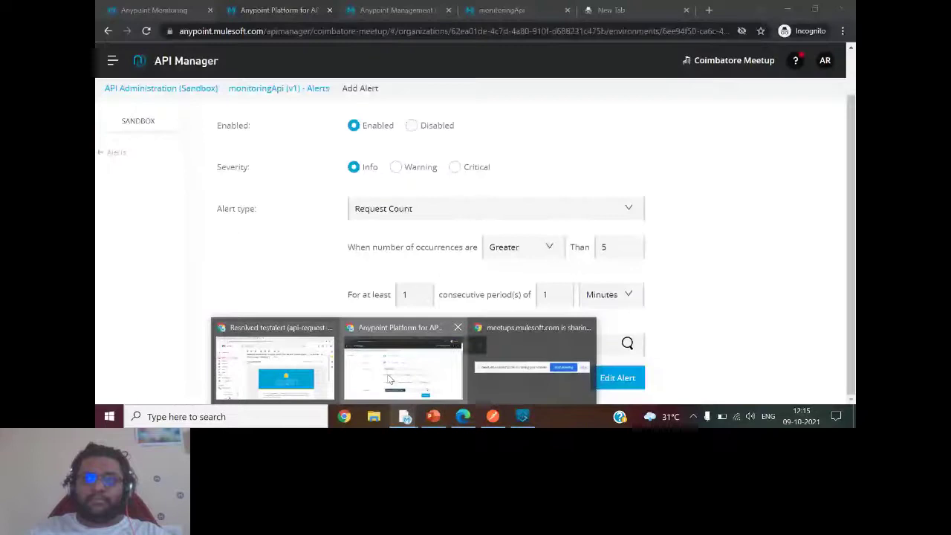
click(401, 368)
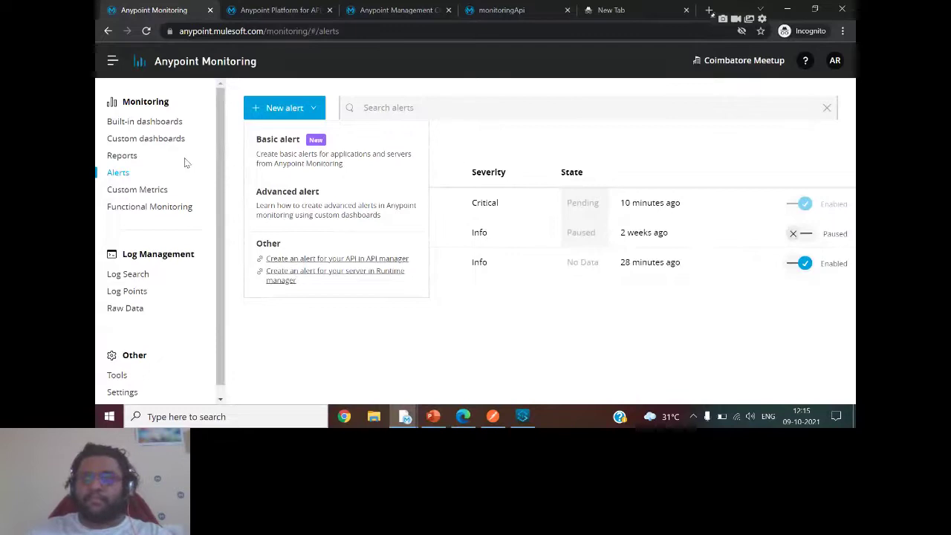
Review health-check's 1 failed and 1 passed endpoint in Functional Monitoring, then start a new monitor.
click(157, 207)
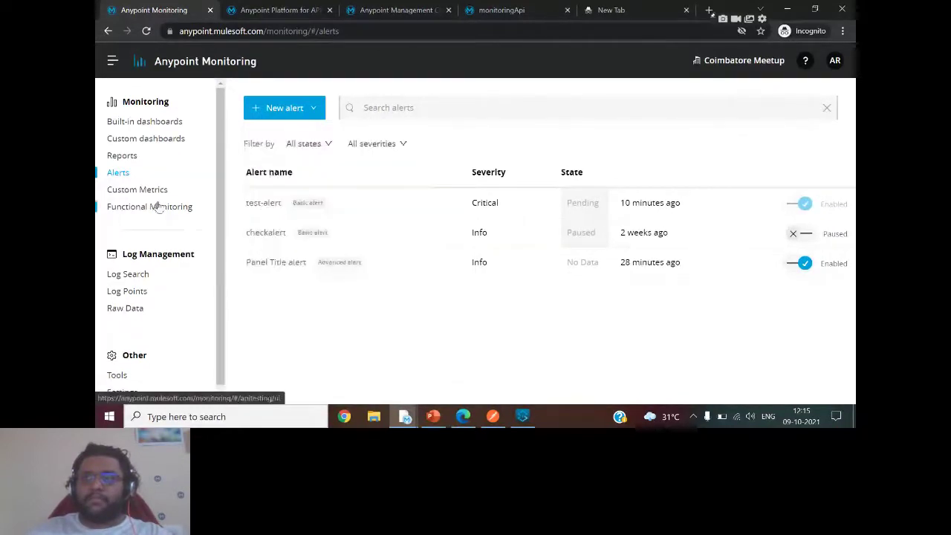
click(157, 207)
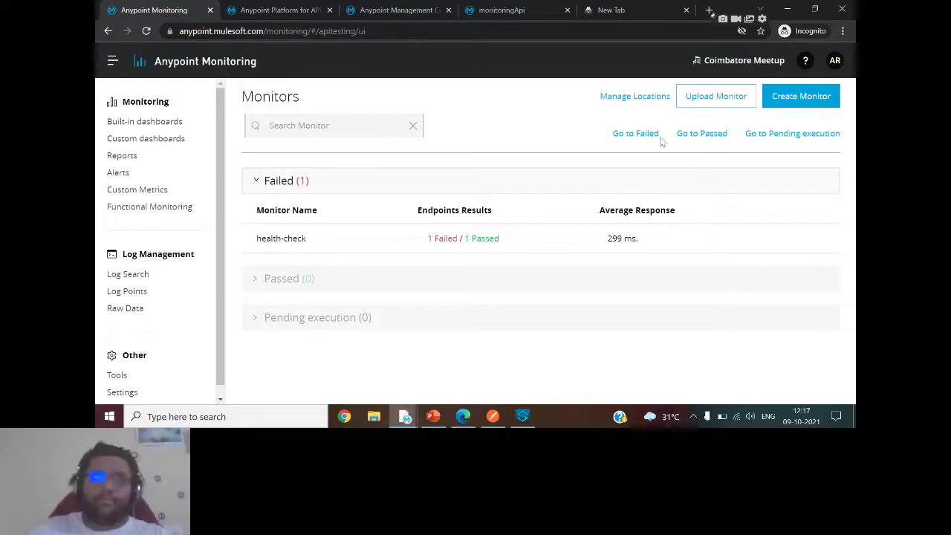
click(815, 95)
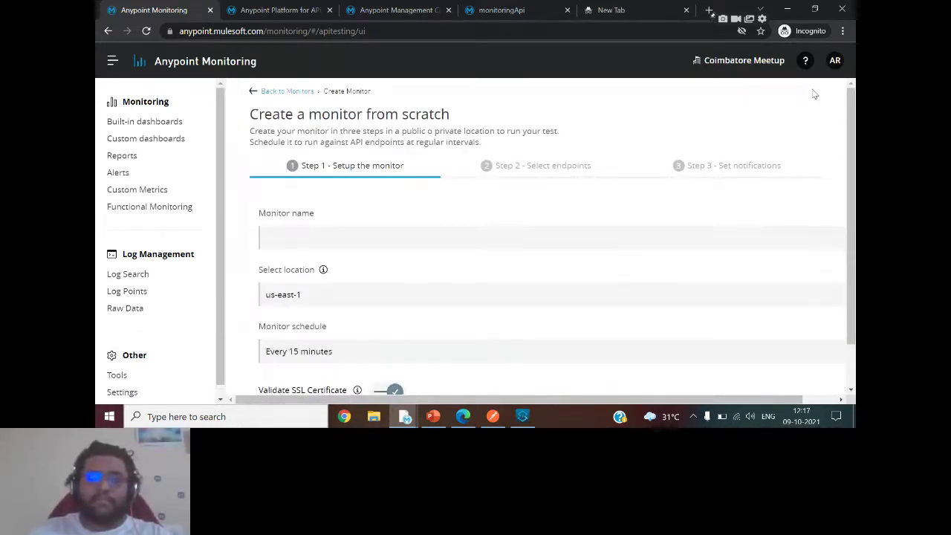
Enter amazon-health-check as the new monitor's name, correcting typos along the way.
click(318, 211)
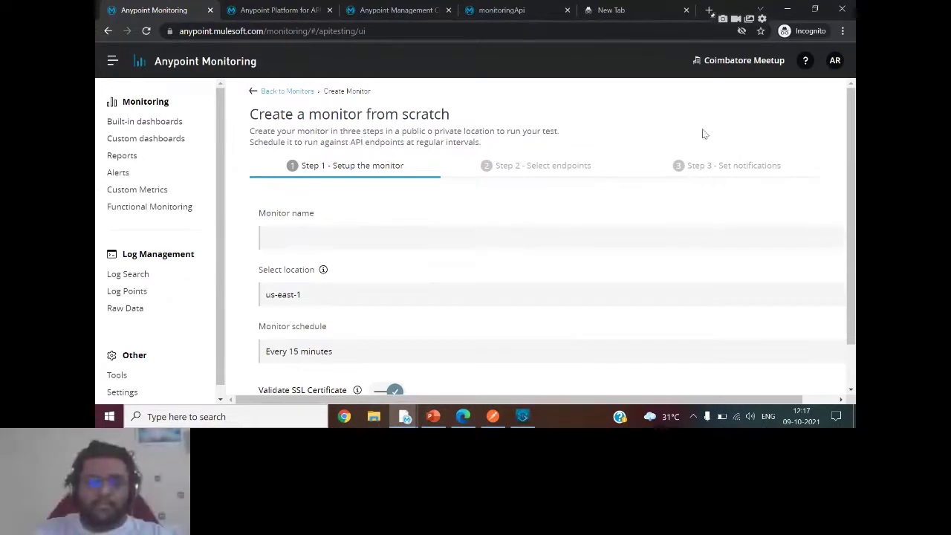
scroll(852, 158, down, 1)
scroll(851, 158, up, 1)
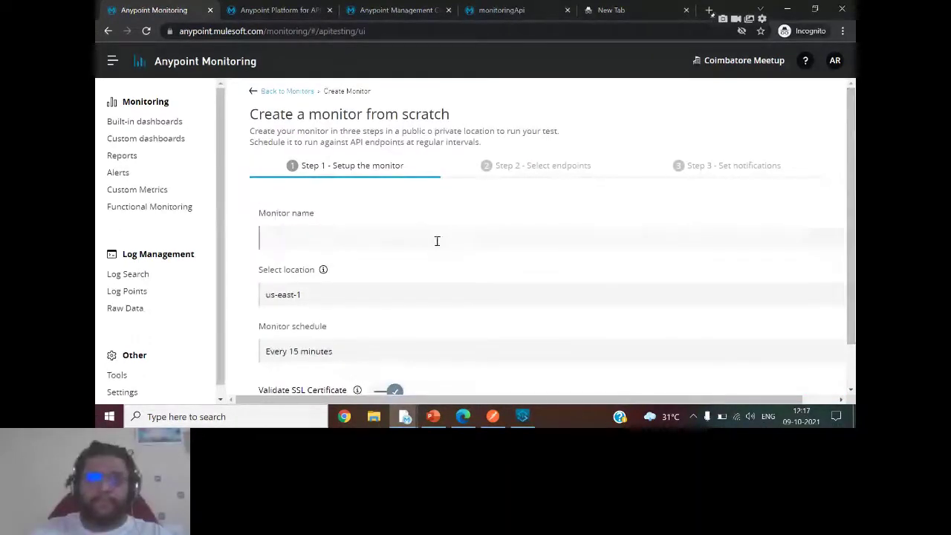
click(318, 243)
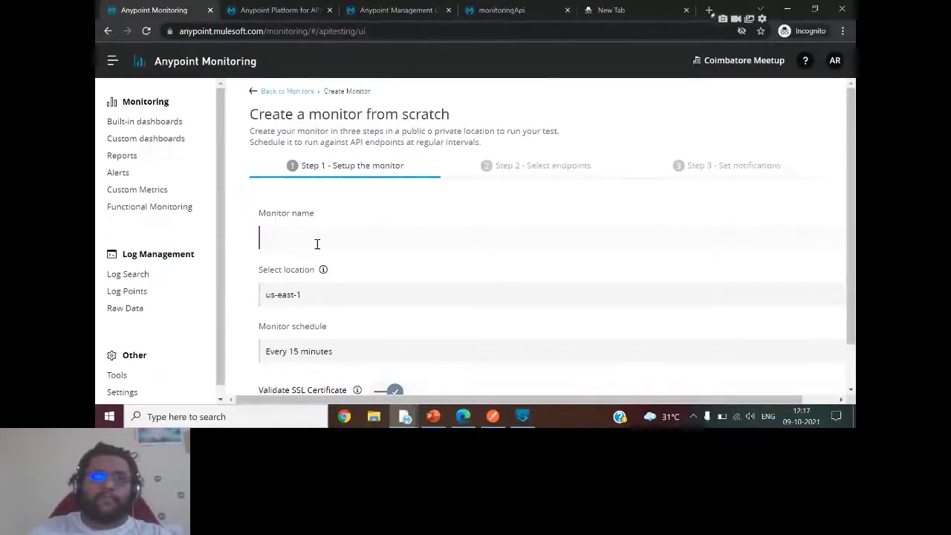
text(amz)
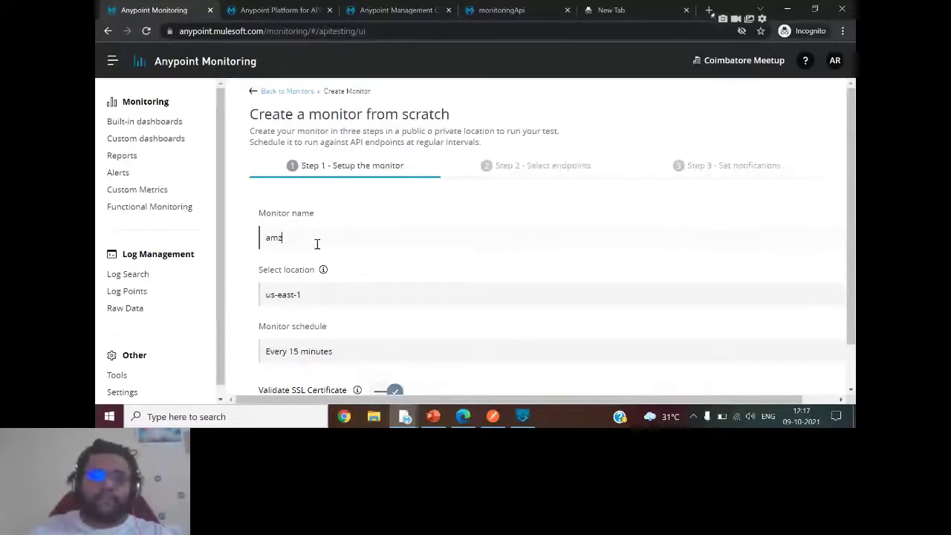
key(BackSpace)
text(aon)
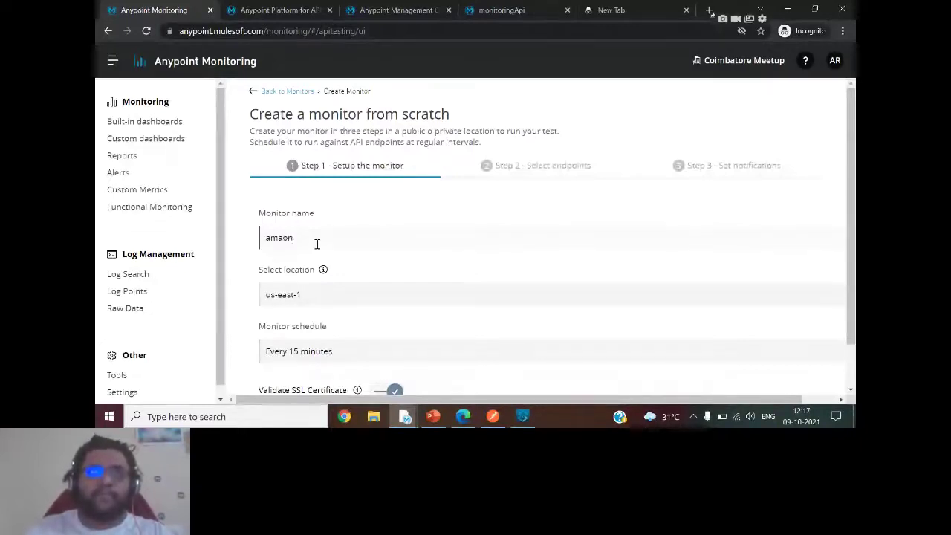
key(BackSpace)
key(BackSpace)
text(zon)
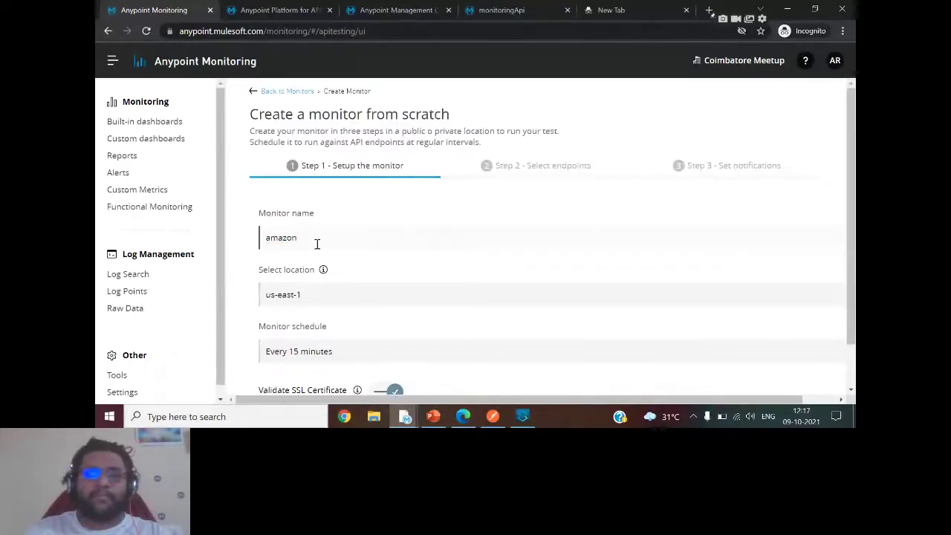
text(-health-check)
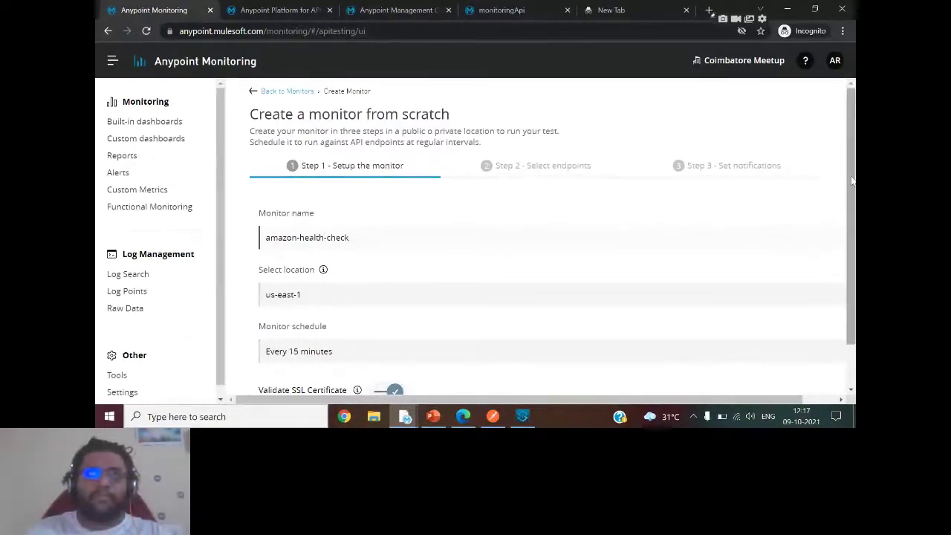
scroll(342, 259, down, 1)
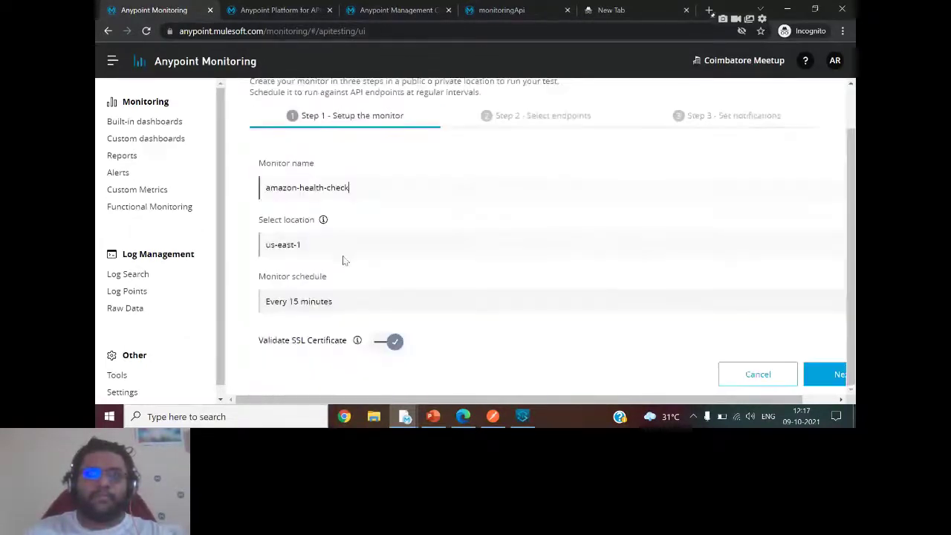
click(342, 252)
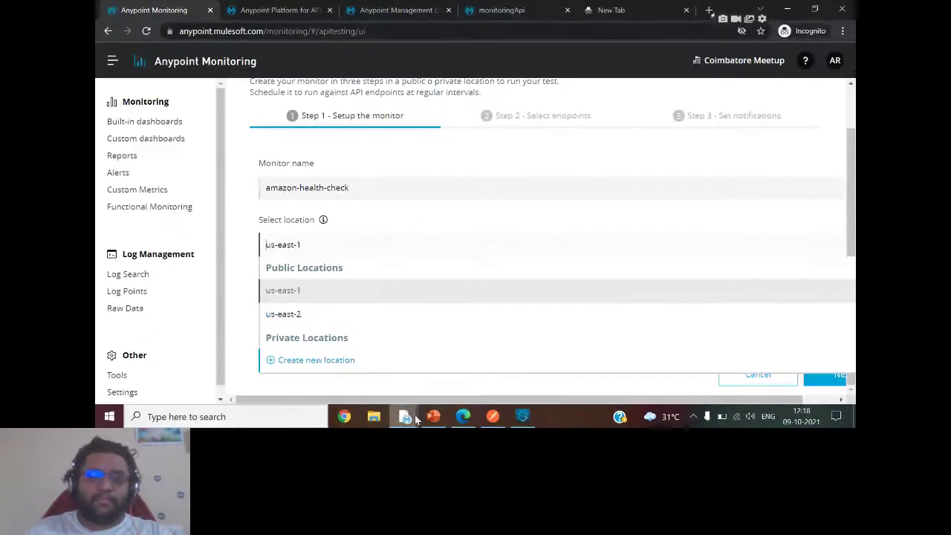
Try creating a new private location named 'pri' in the Sandbox environment.
click(340, 360)
click(385, 304)
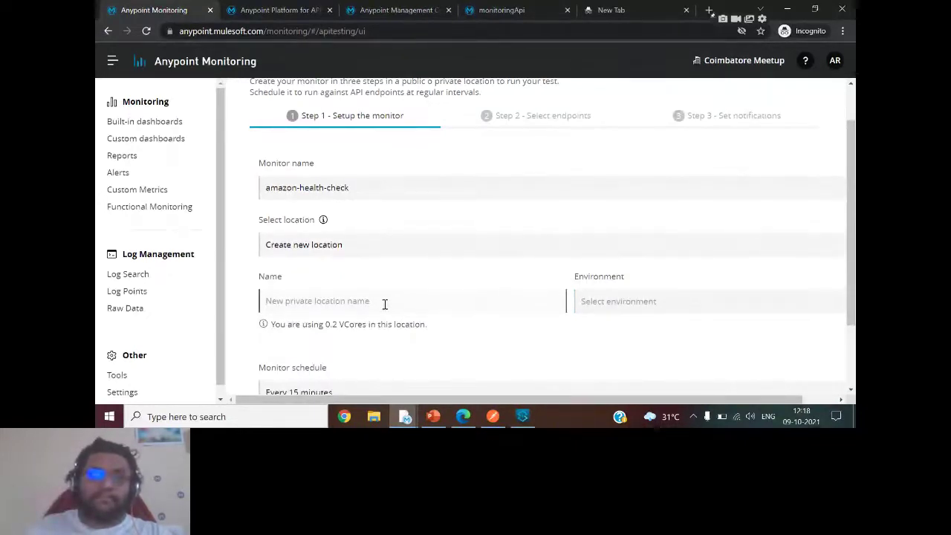
drag(853, 230, 852, 286)
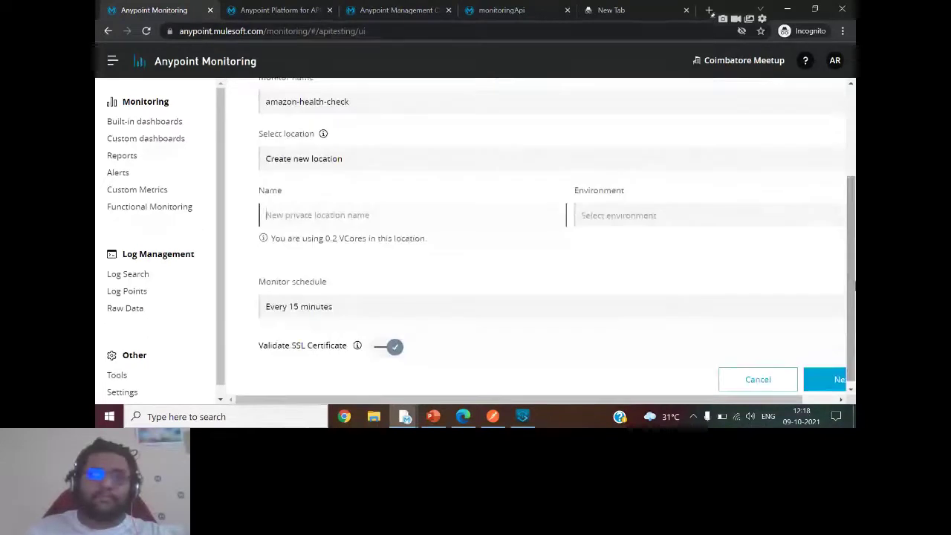
text(private)
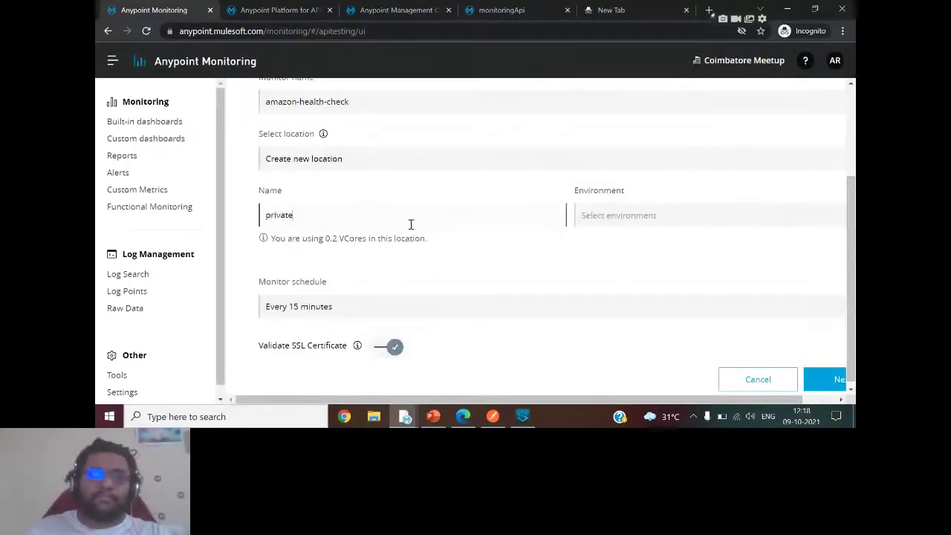
click(624, 215)
click(611, 241)
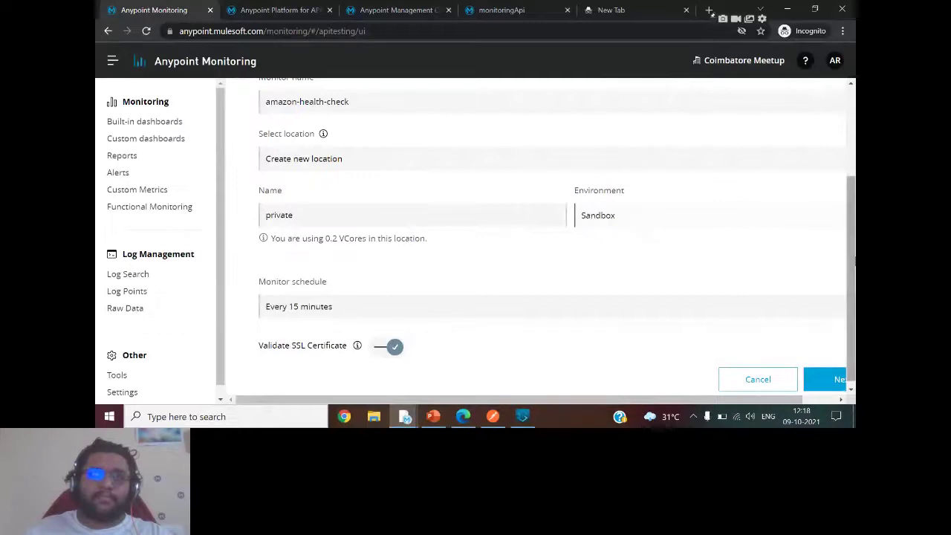
scroll(853, 260, down, 1)
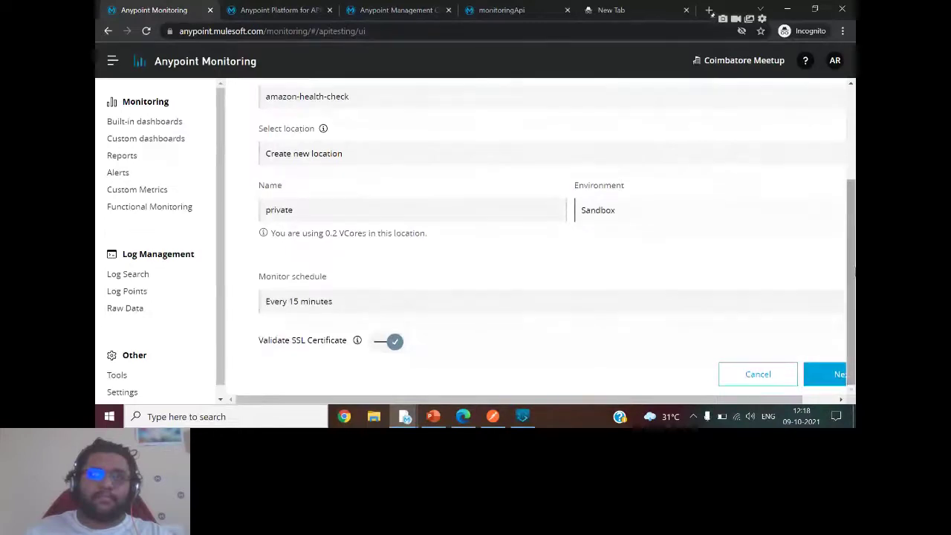
Keep the Every 15 minutes schedule, switch back to public us-east-1, and continue to endpoints.
click(391, 299)
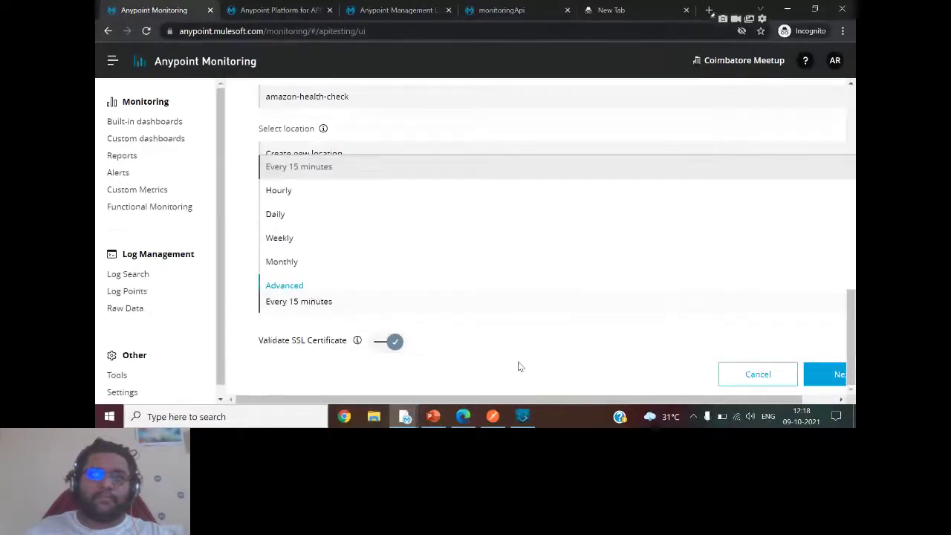
click(835, 291)
drag(783, 399, 455, 420)
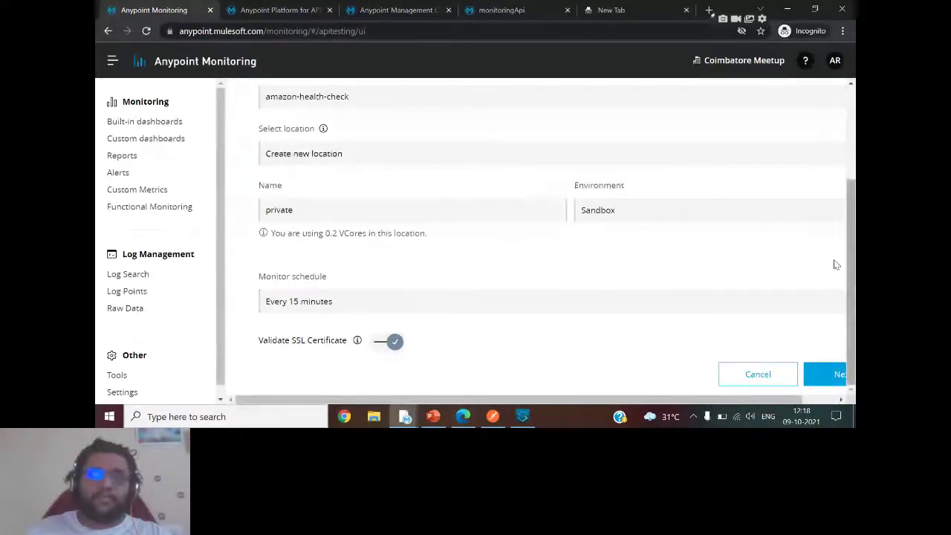
scroll(834, 265, up, 5)
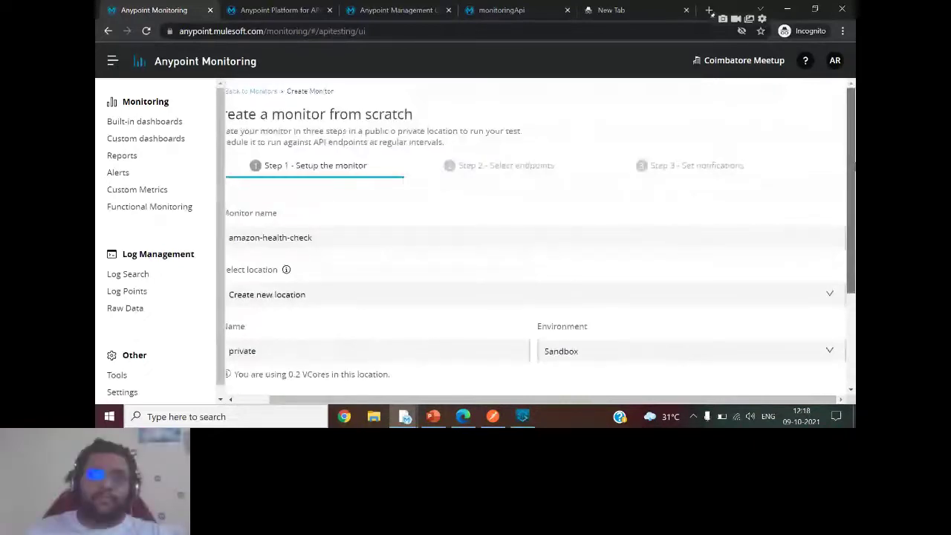
scroll(549, 260, down, 3)
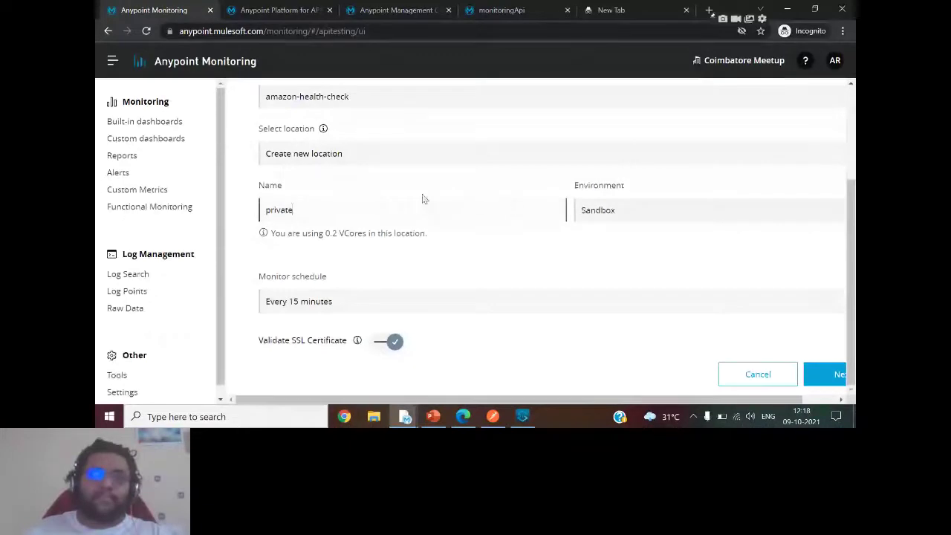
click(388, 159)
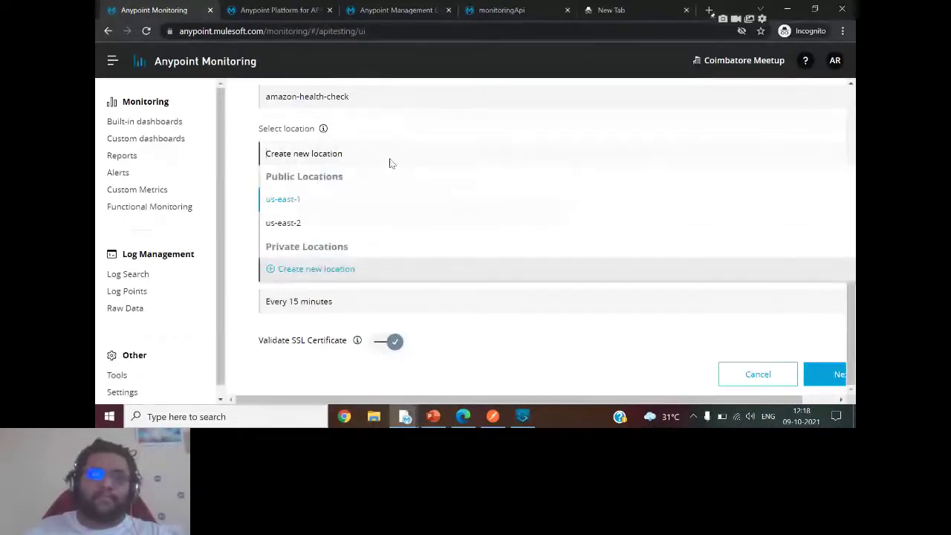
click(292, 202)
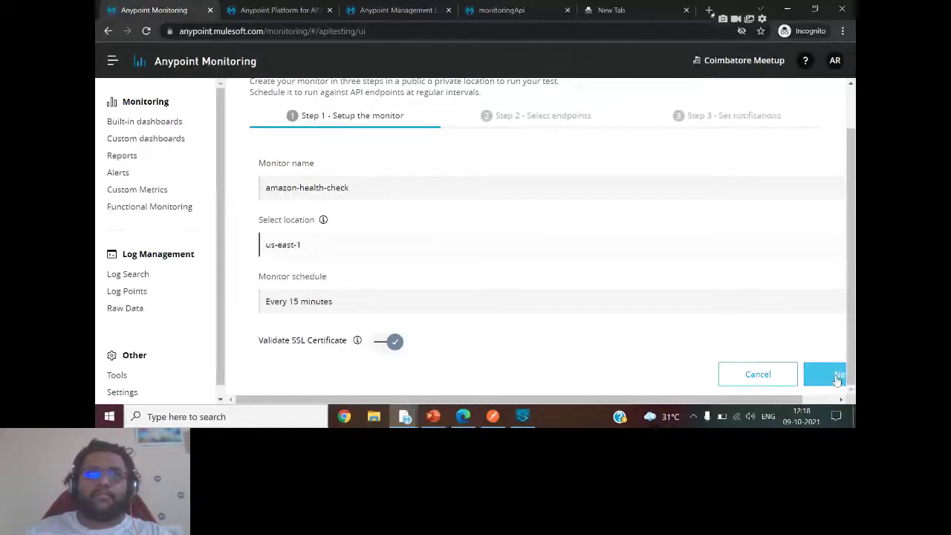
click(837, 378)
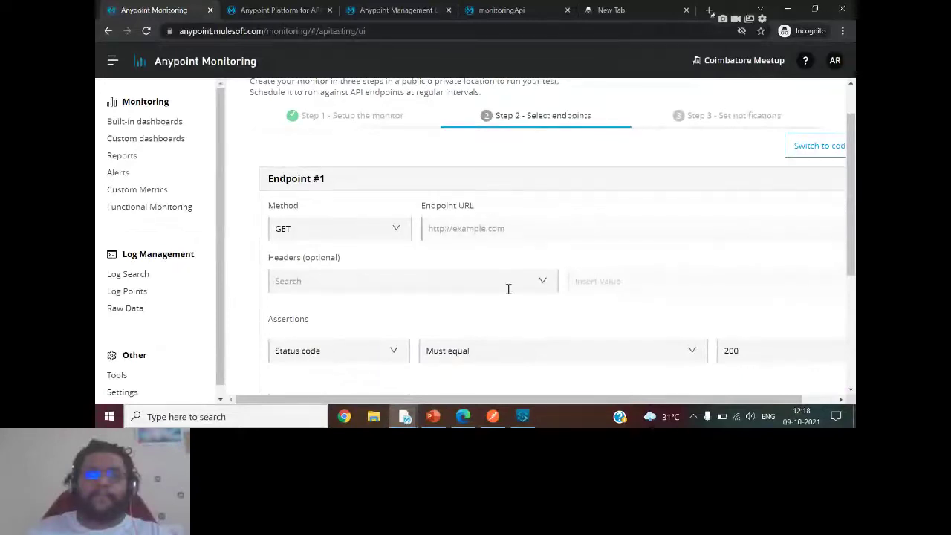
mouse_move(493, 416)
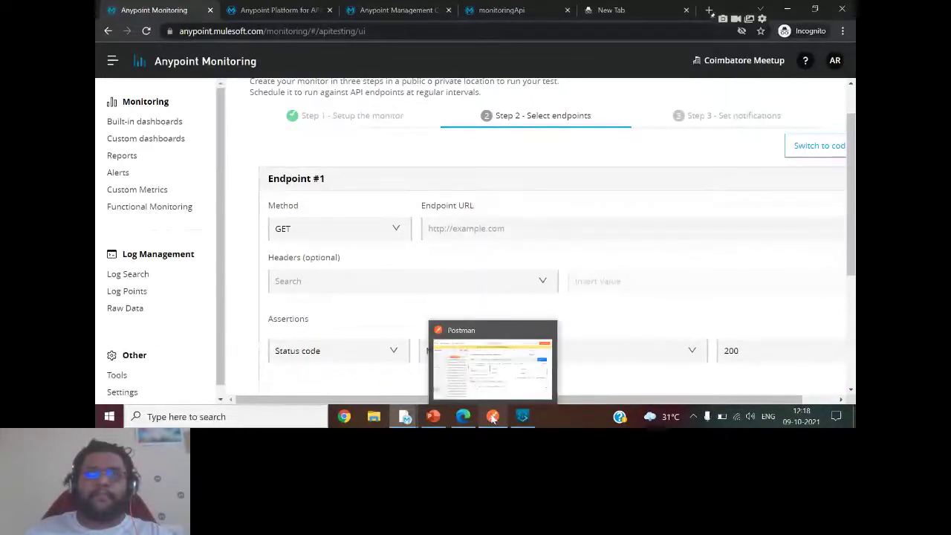
In Postman, change the request URL to end in /api/message/status and resend it.
click(488, 375)
click(613, 151)
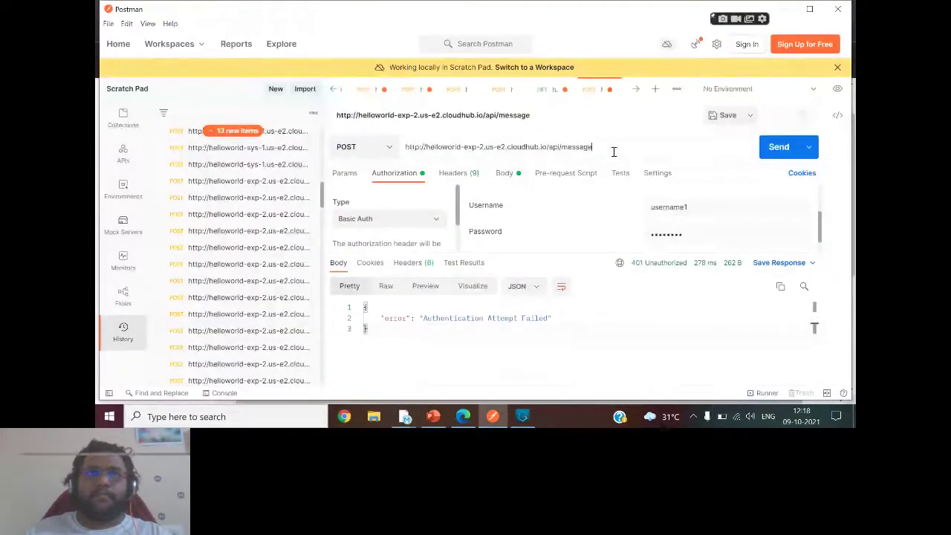
key(ctrl+a)
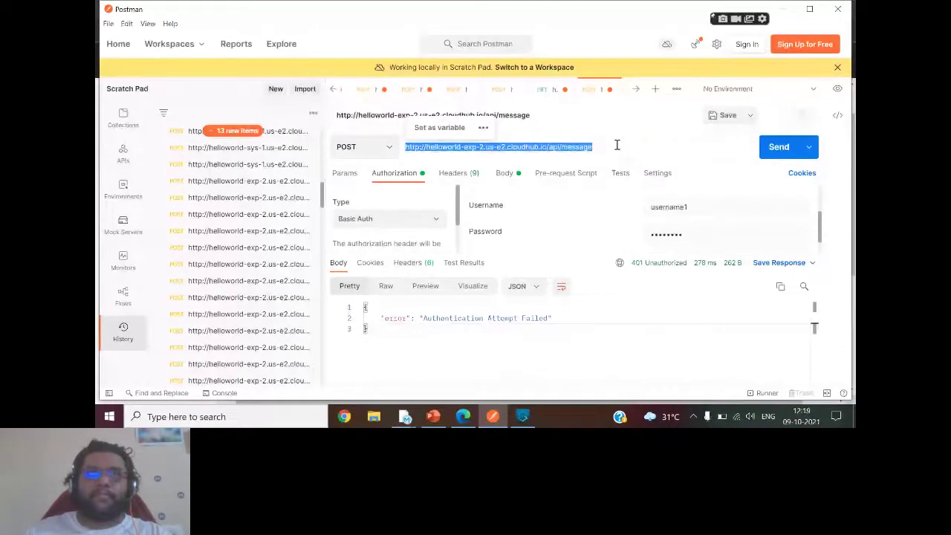
click(592, 147)
key(BackSpace)
key(BackSpace)
key(BackSpace)
key(BackSpace)
key(BackSpace)
key(BackSpace)
key(BackSpace)
key(BackSpace)
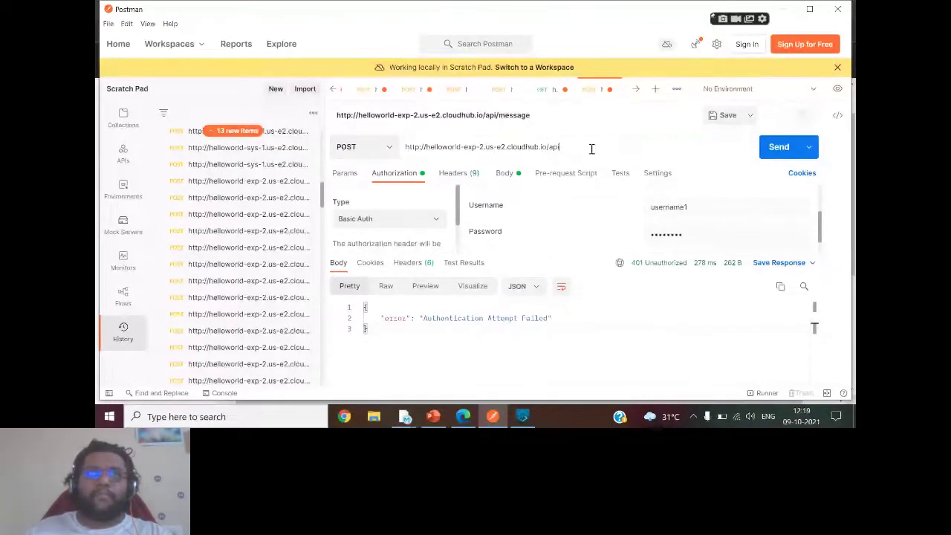
text(/message/status)
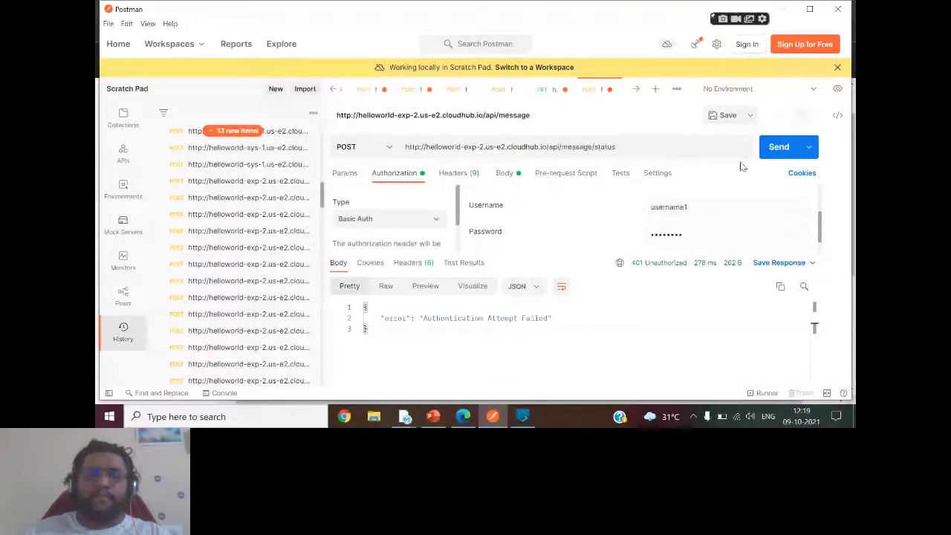
click(784, 149)
Correct the Basic Auth username and resend, getting 405 Method Not Allowed.
click(707, 207)
key(BackSpace)
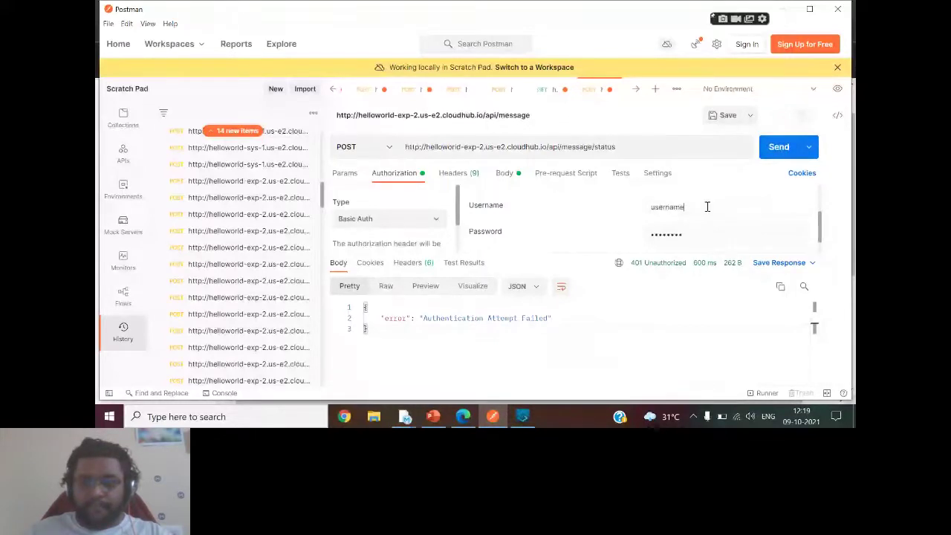
click(772, 148)
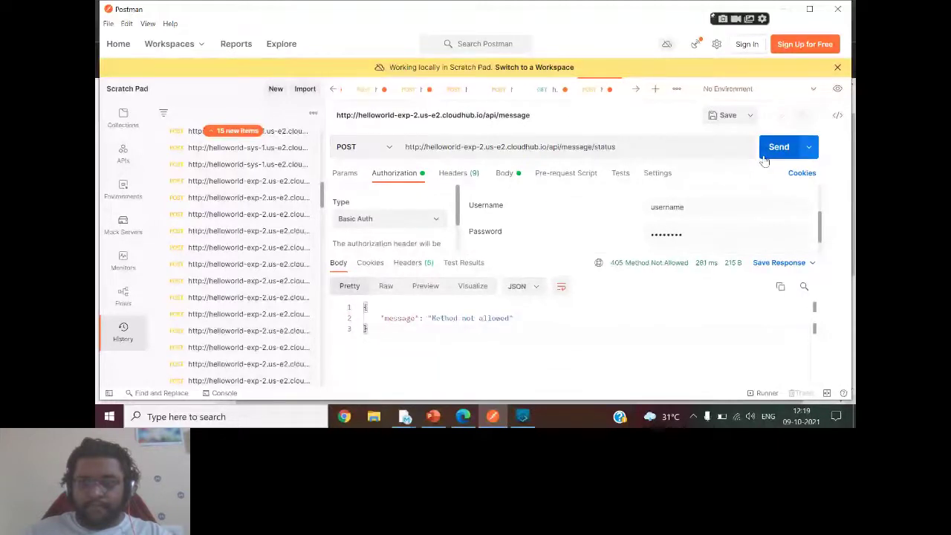
click(389, 148)
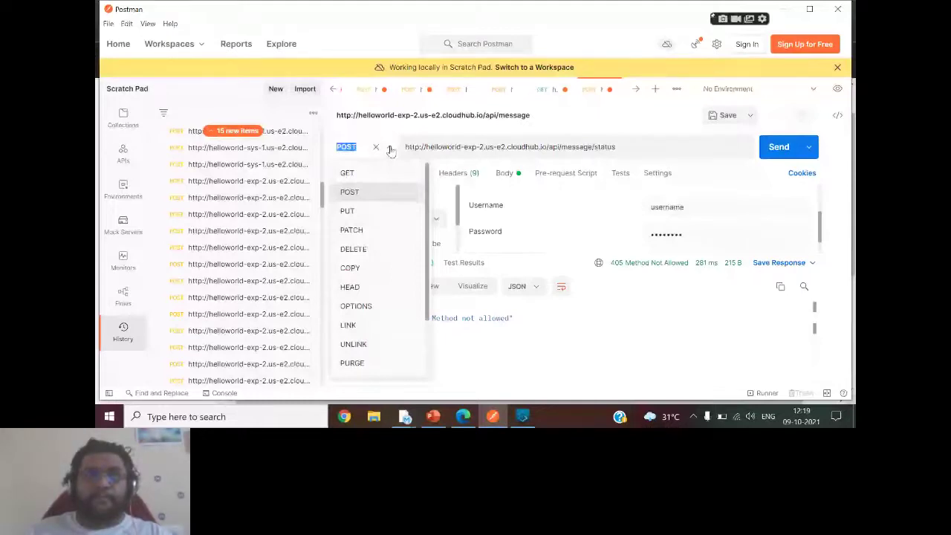
Send the request as GET for 200 OK, then copy its URL into Endpoint #1.
click(347, 173)
click(769, 148)
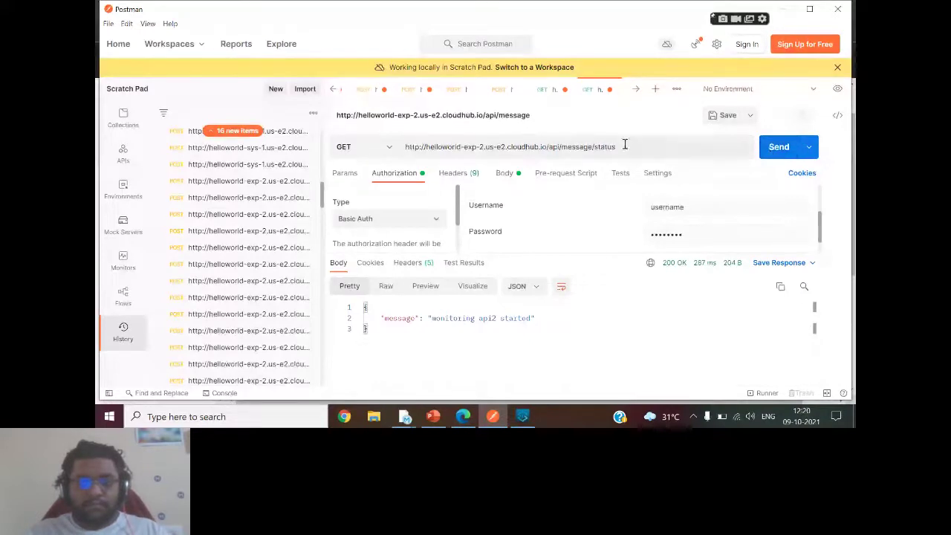
drag(622, 146, 401, 146)
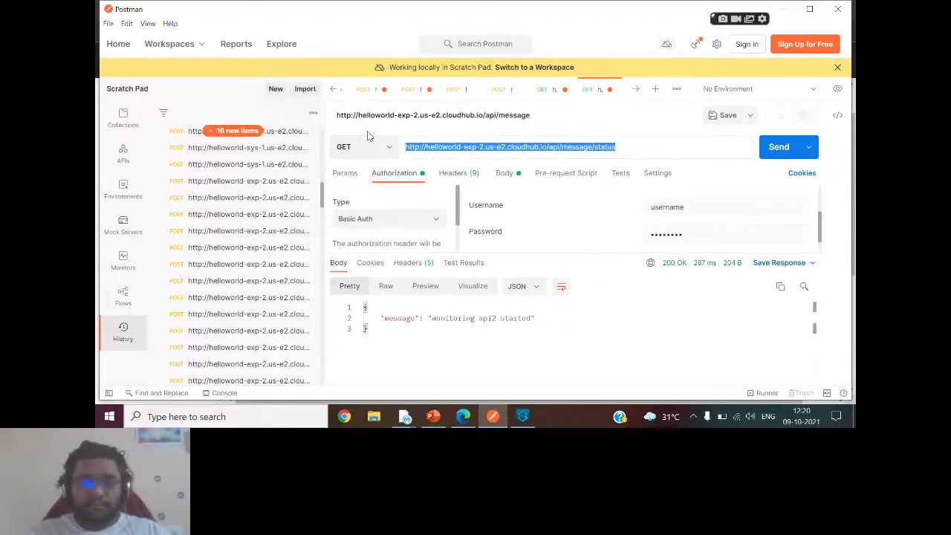
key(alt+Tab)
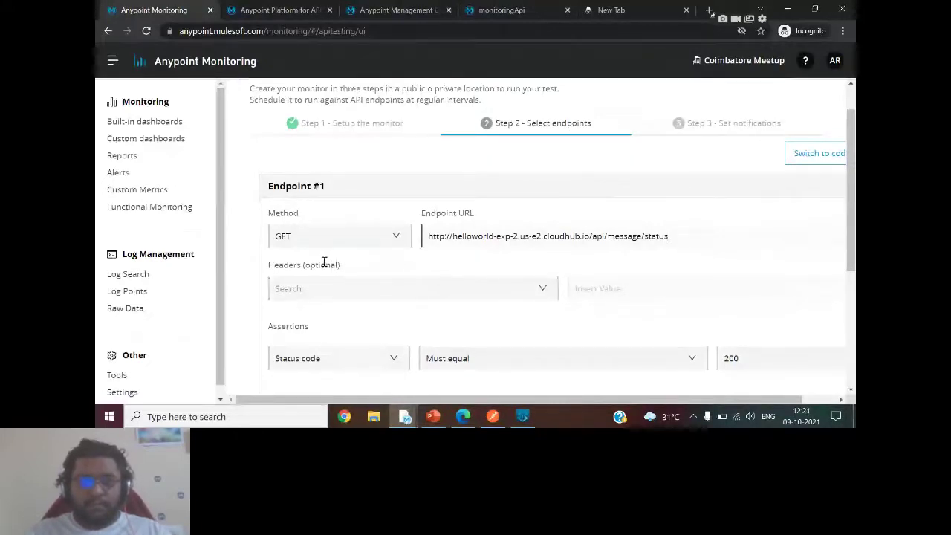
Show the GET request's 9 headers in Postman, such as Connection keep-alive.
key(alt+Tab)
click(458, 174)
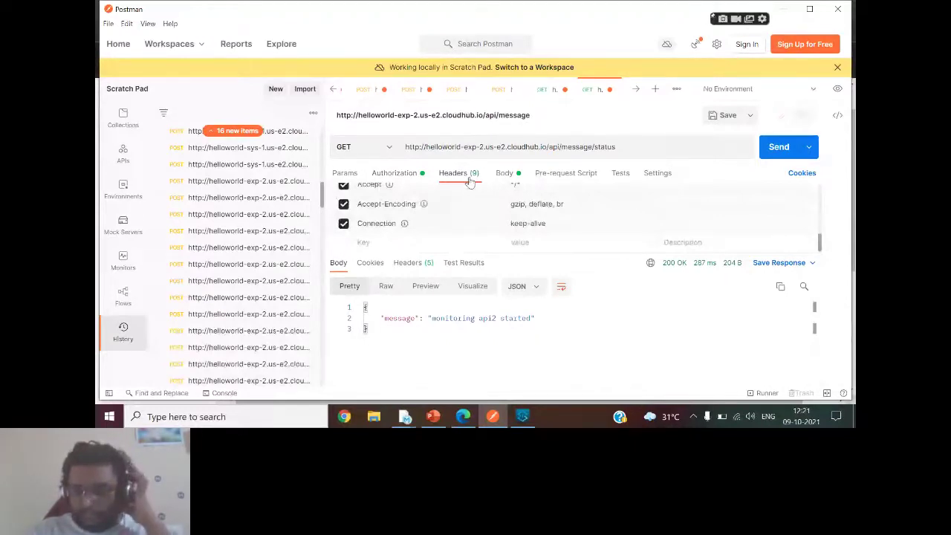
Back in the monitor form, check Endpoint #1's status code must equal 200 assertion.
key(alt+Tab)
scroll(558, 238, down, 5)
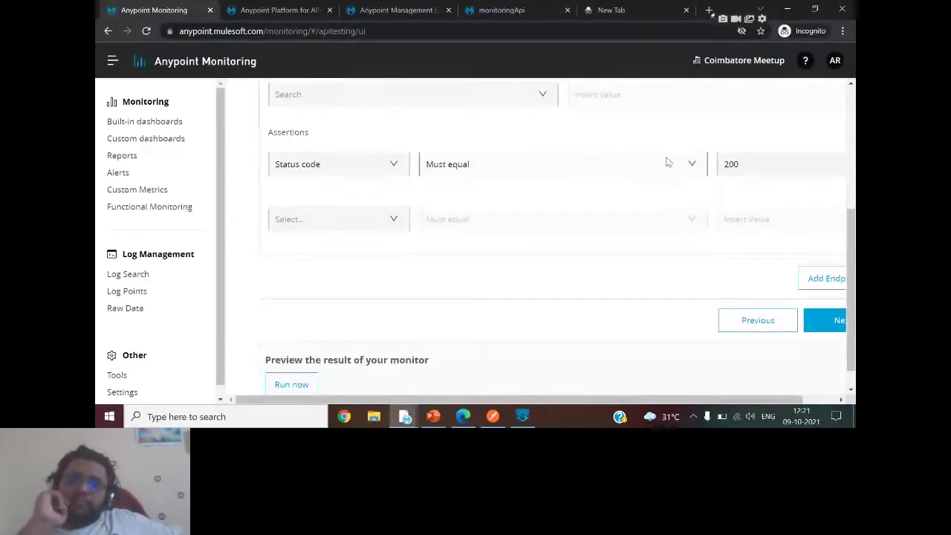
Add a second endpoint to the monitor, then advance the wizard to Step 3, Set notifications.
click(807, 280)
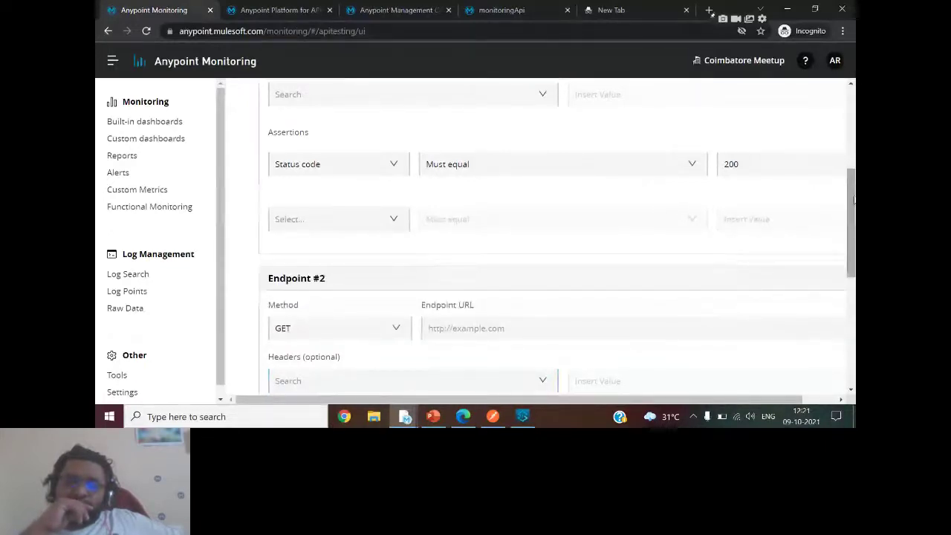
scroll(543, 318, down, 2)
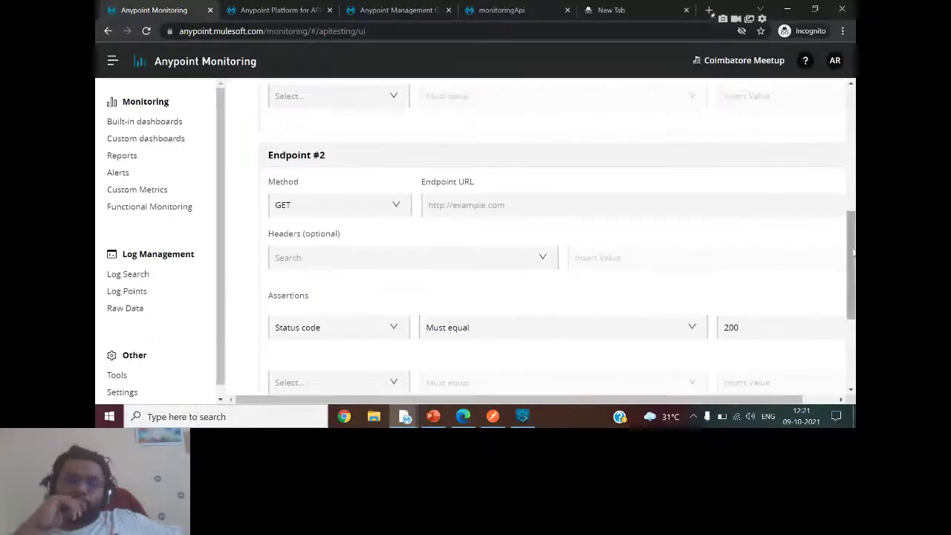
scroll(853, 253, down, 2)
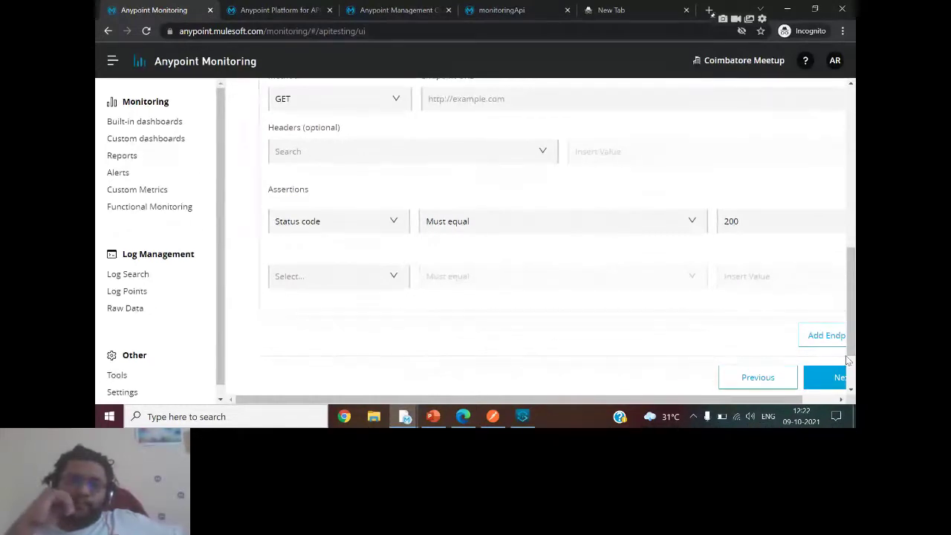
scroll(851, 312, down, 1)
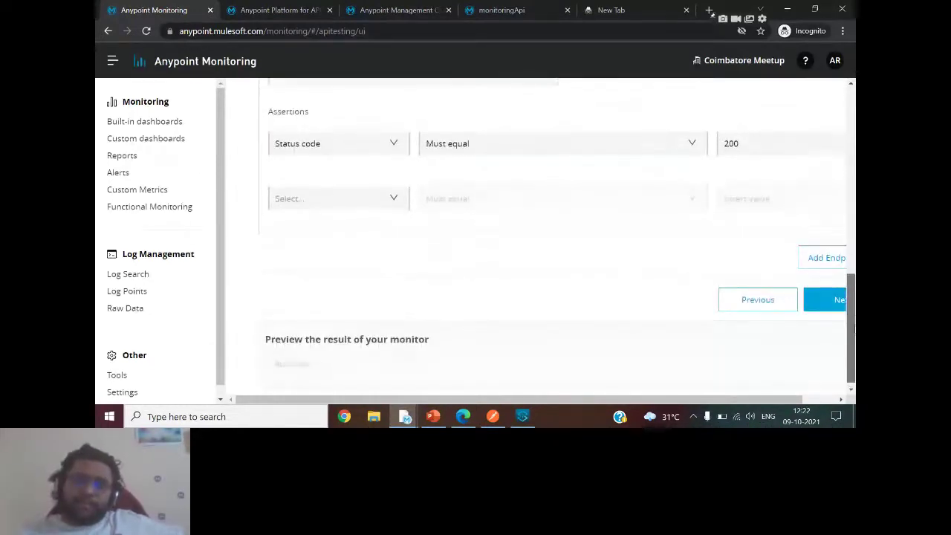
click(821, 294)
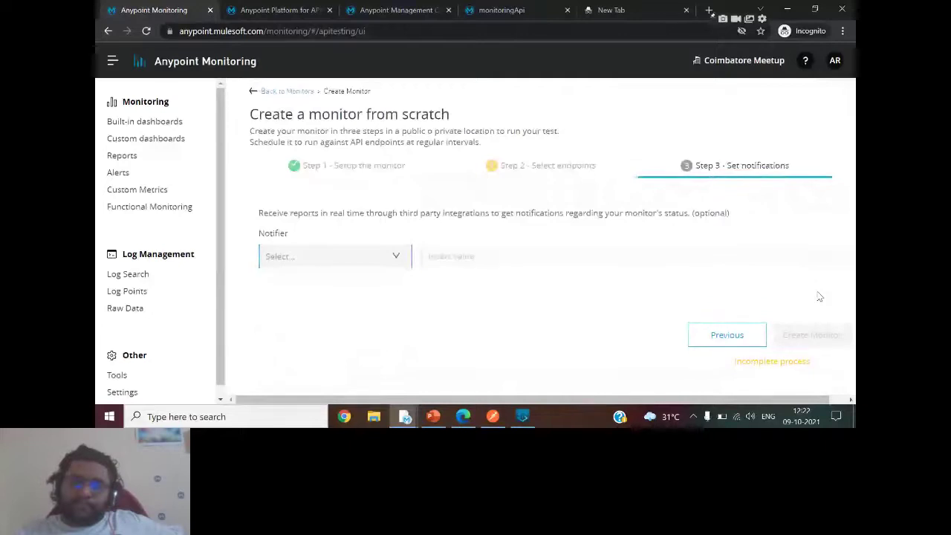
Choose Email as the notifier and add the recipient's e-mail address to the Mailing list.
click(374, 265)
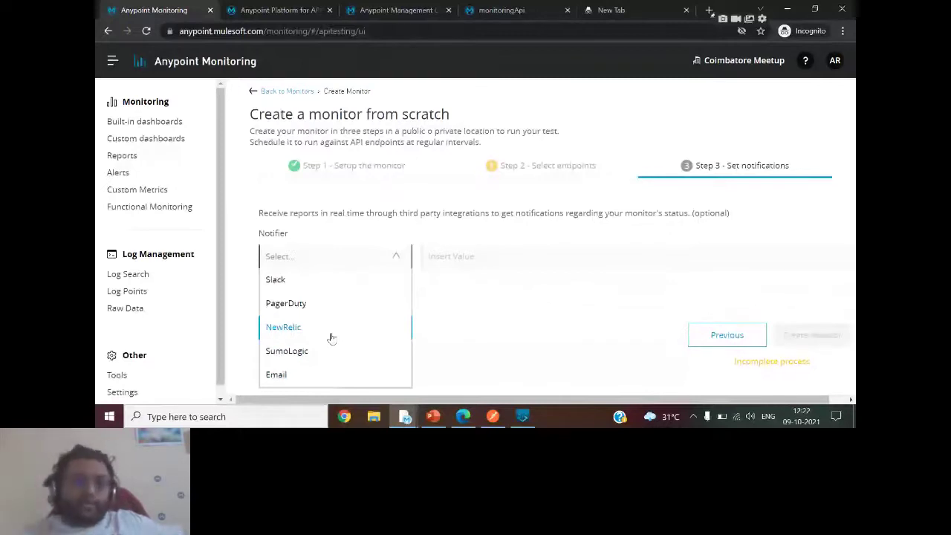
click(289, 380)
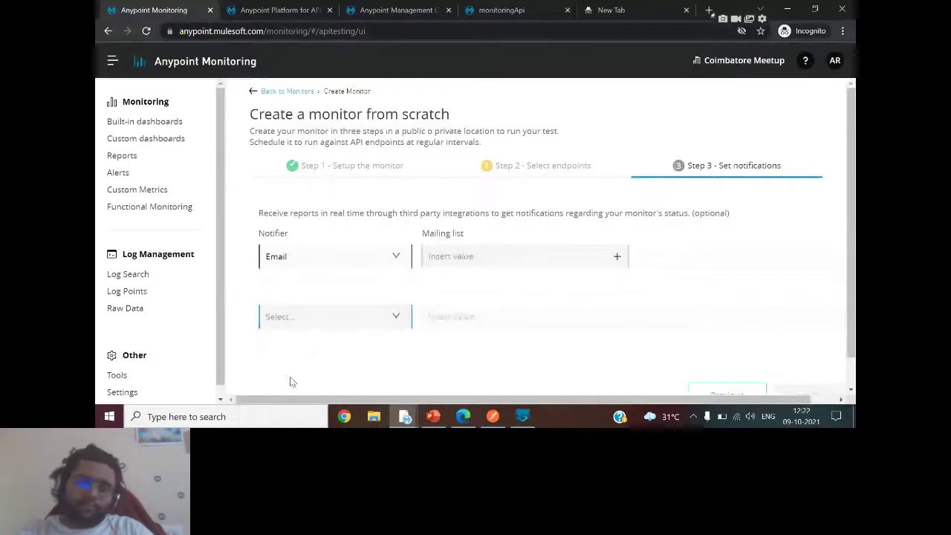
click(462, 260)
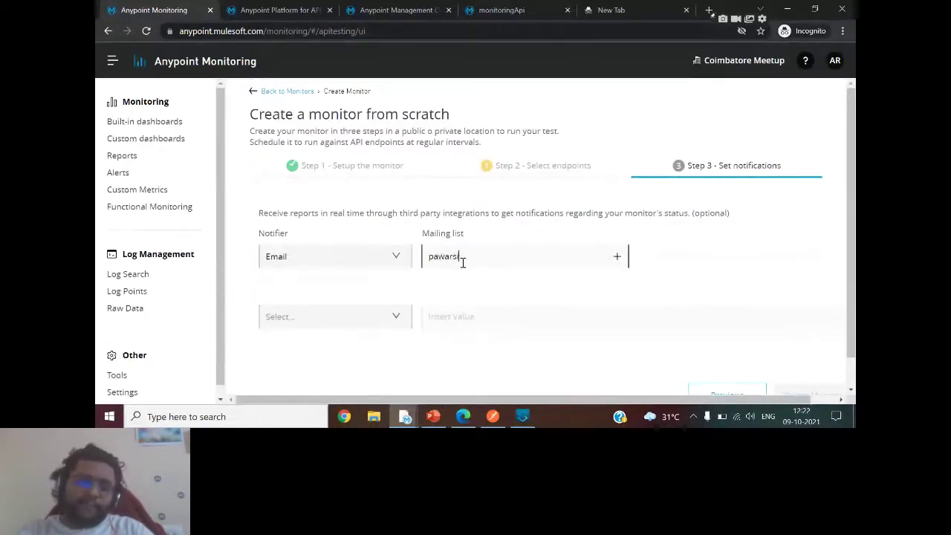
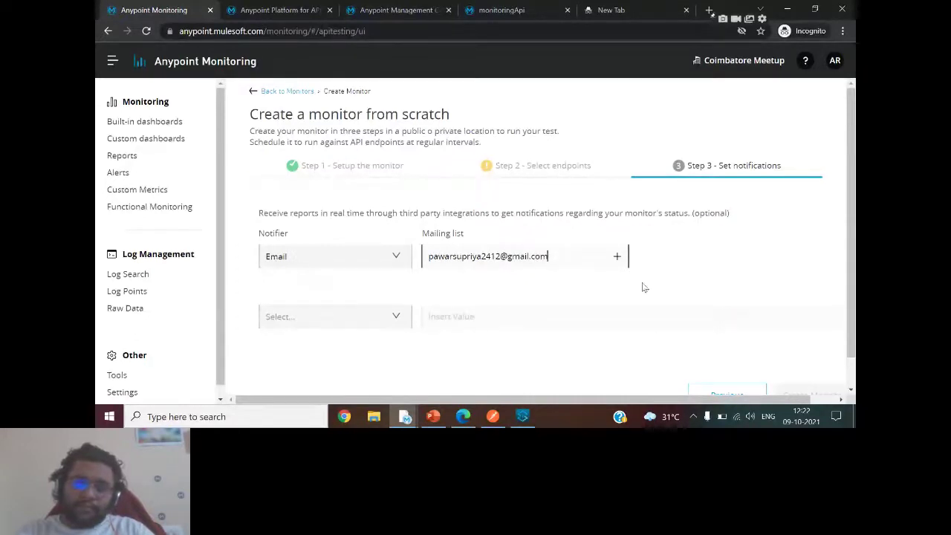
key(Return)
scroll(824, 392, down, 1)
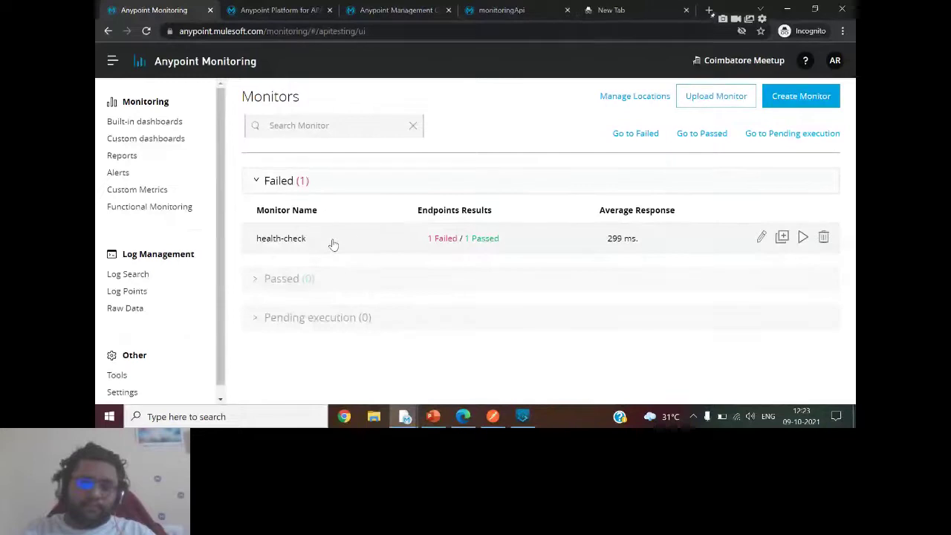
Open the health-check monitor's detail page and show its more-actions menu.
click(334, 246)
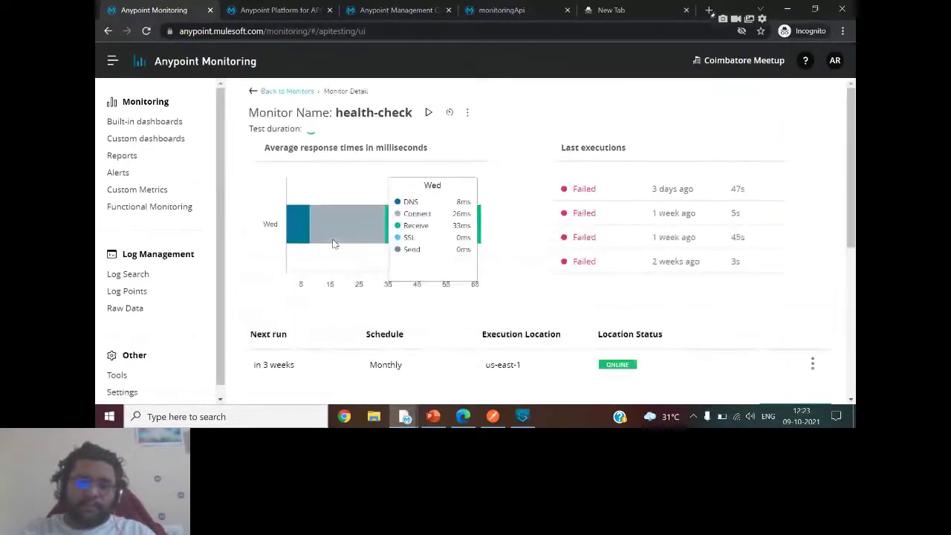
click(283, 93)
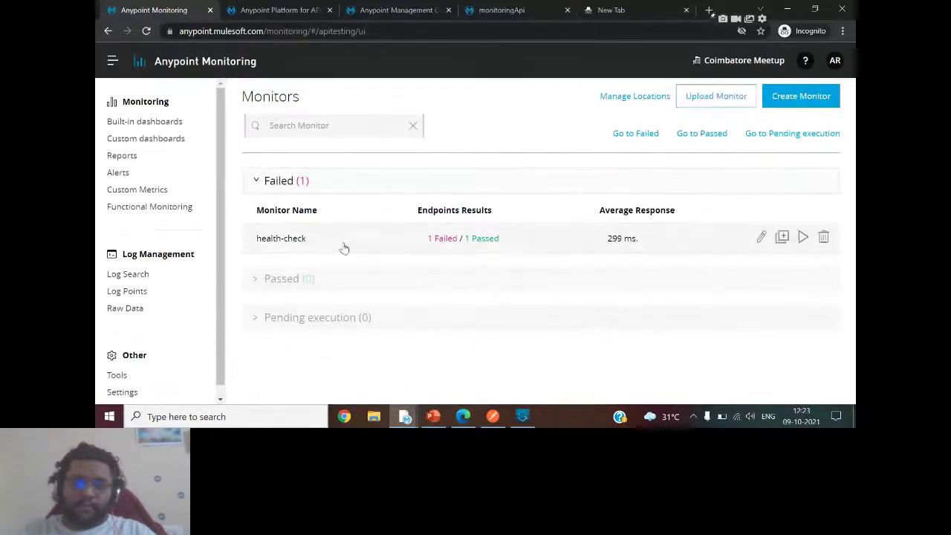
click(299, 239)
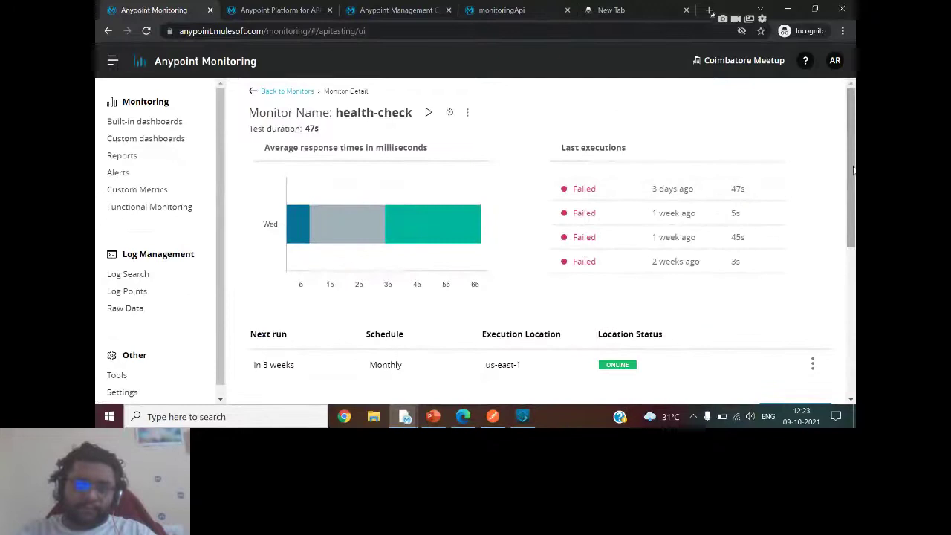
scroll(753, 181, down, 1)
scroll(854, 193, down, 3)
scroll(854, 208, up, 2)
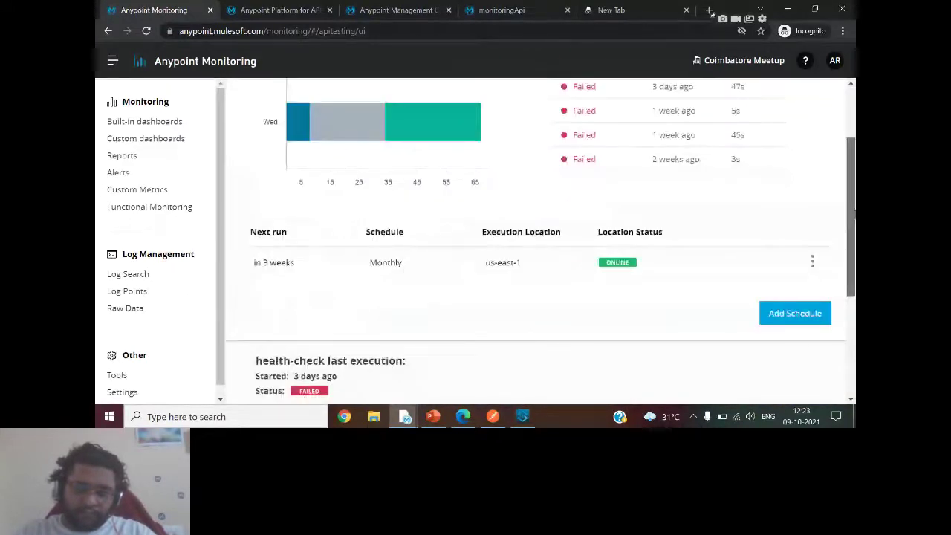
scroll(853, 214, up, 2)
click(467, 112)
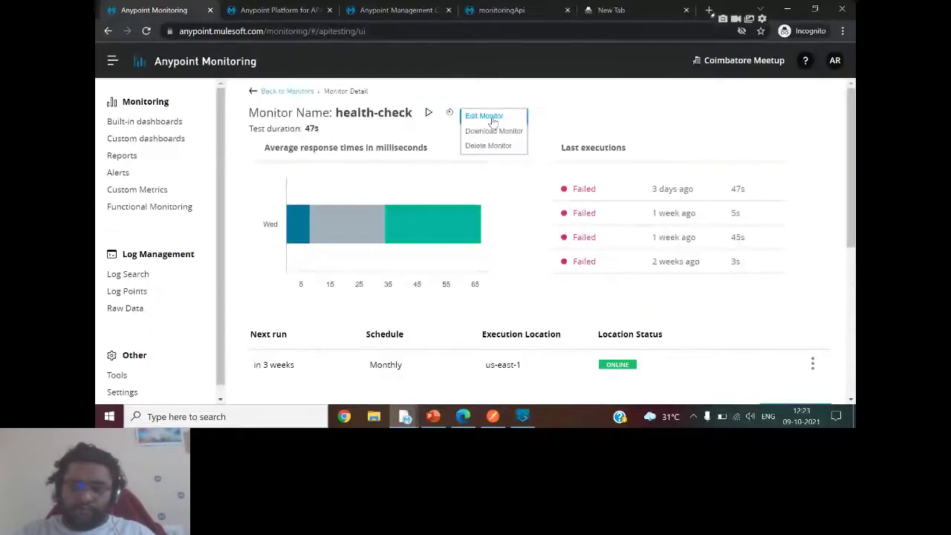
Edit health-check and review its GET endpoints helloworld-sys-1 and helloworld-exp-2, each asserting status 200.
click(492, 121)
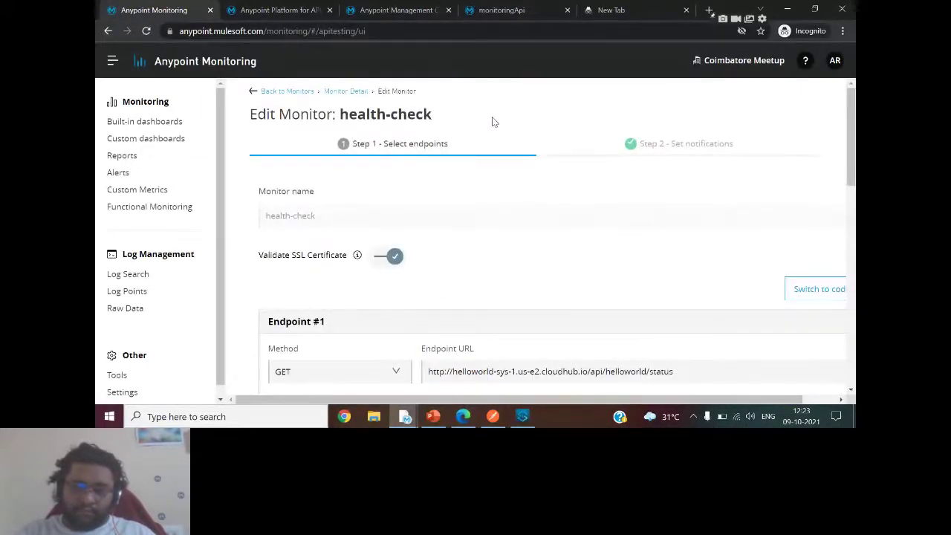
drag(851, 164, 852, 247)
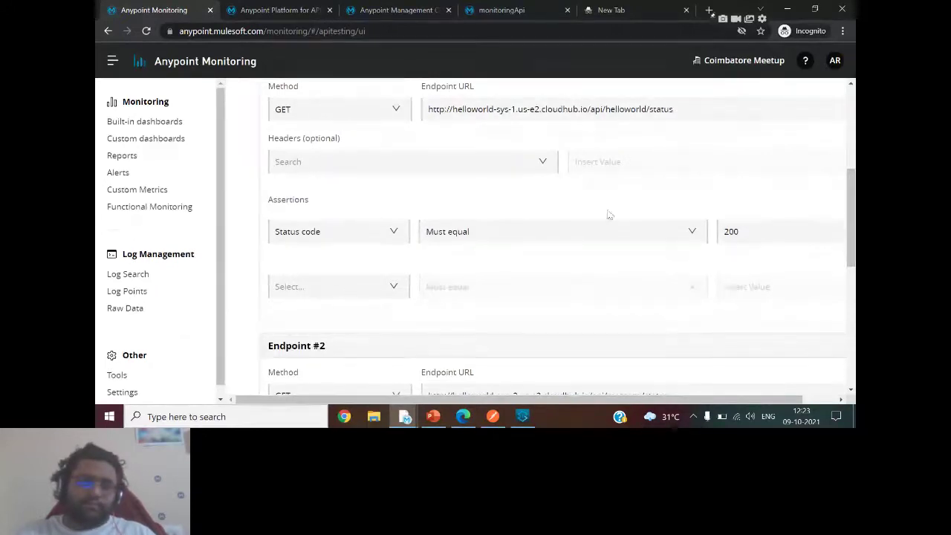
drag(851, 257, 851, 329)
drag(852, 290, 853, 333)
drag(750, 401, 807, 402)
scroll(535, 237, up, 1)
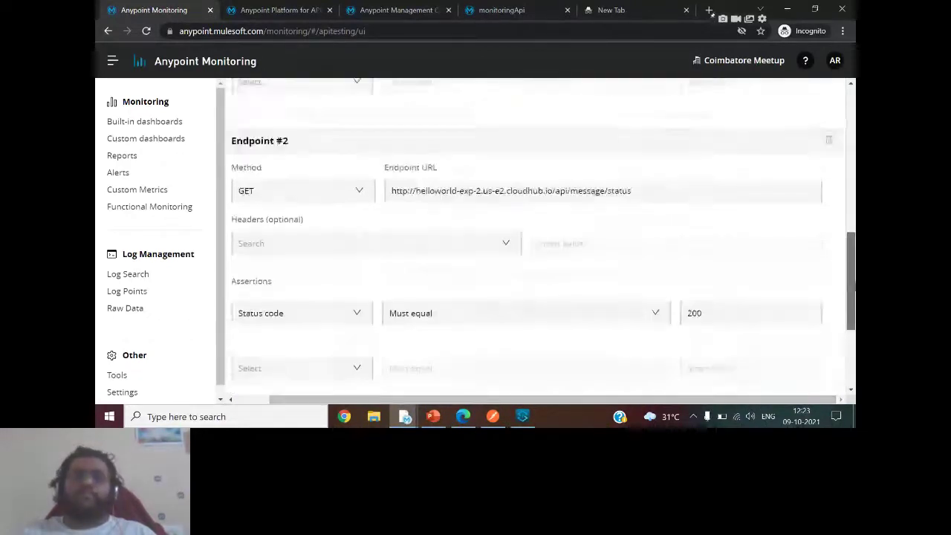
scroll(535, 237, up, 8)
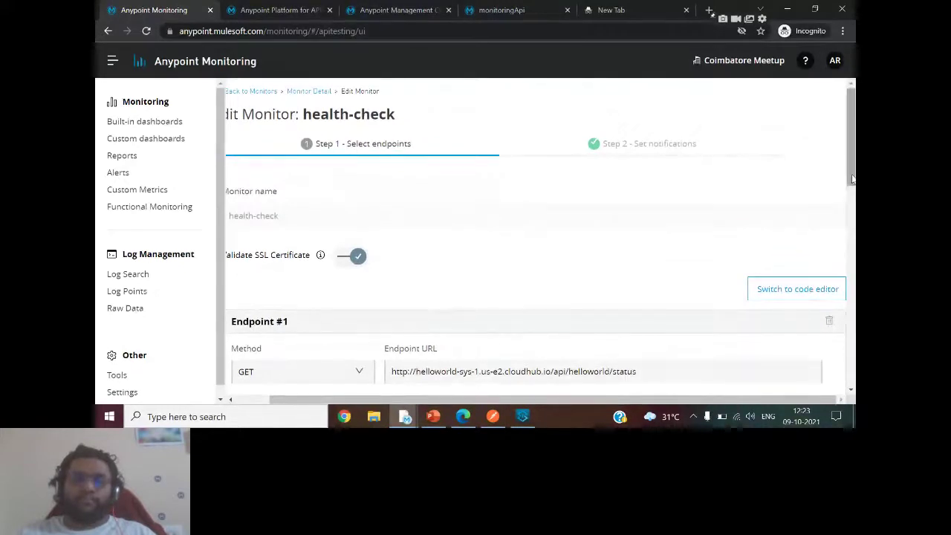
scroll(638, 359, down, 2)
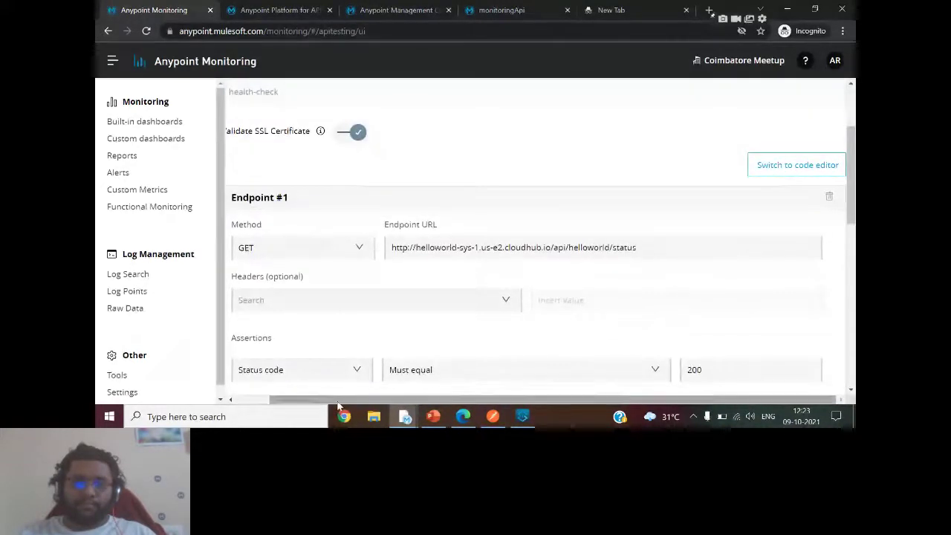
drag(446, 400, 409, 399)
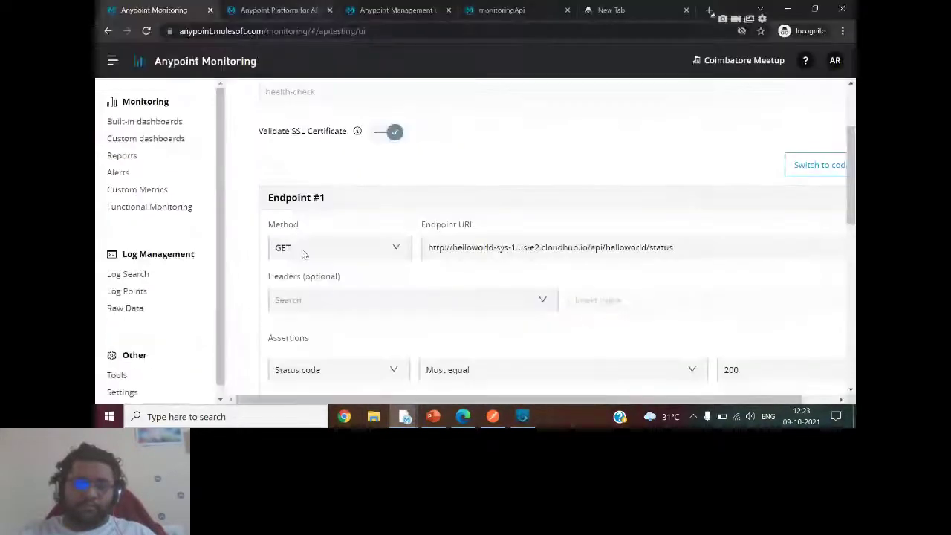
mouse_move(404, 416)
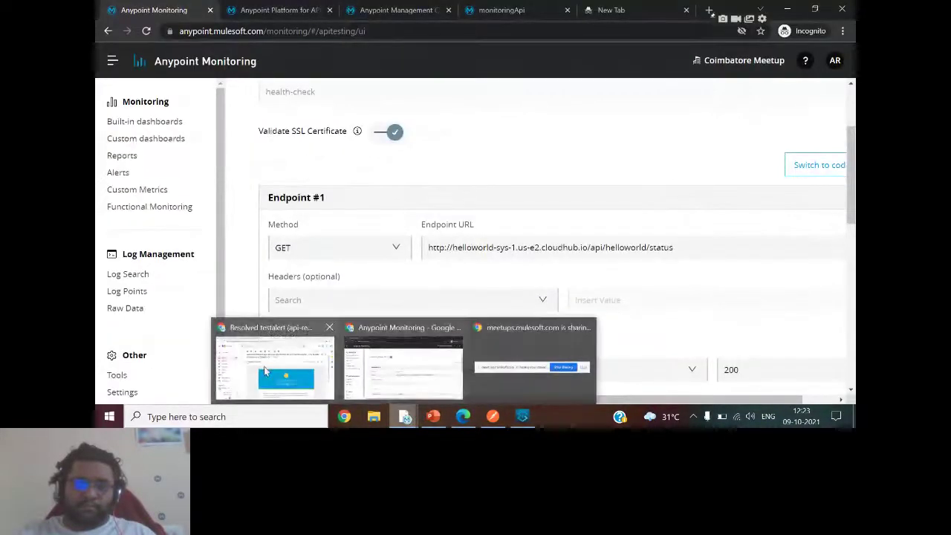
click(262, 365)
click(311, 10)
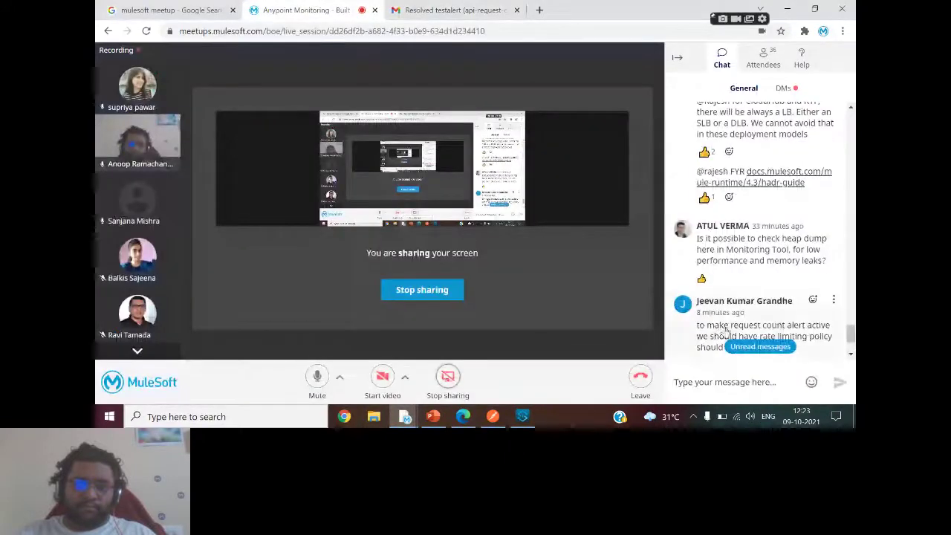
scroll(851, 336, down, 5)
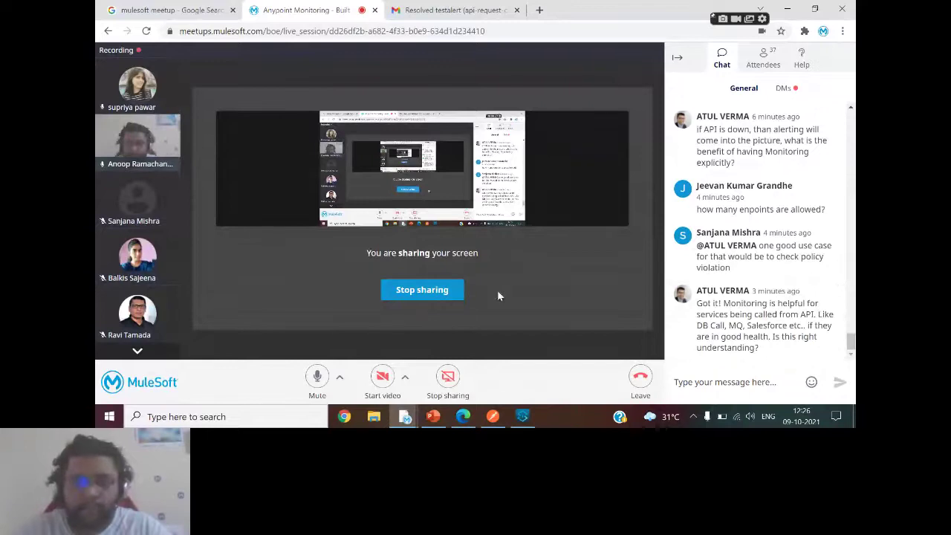
mouse_move(433, 420)
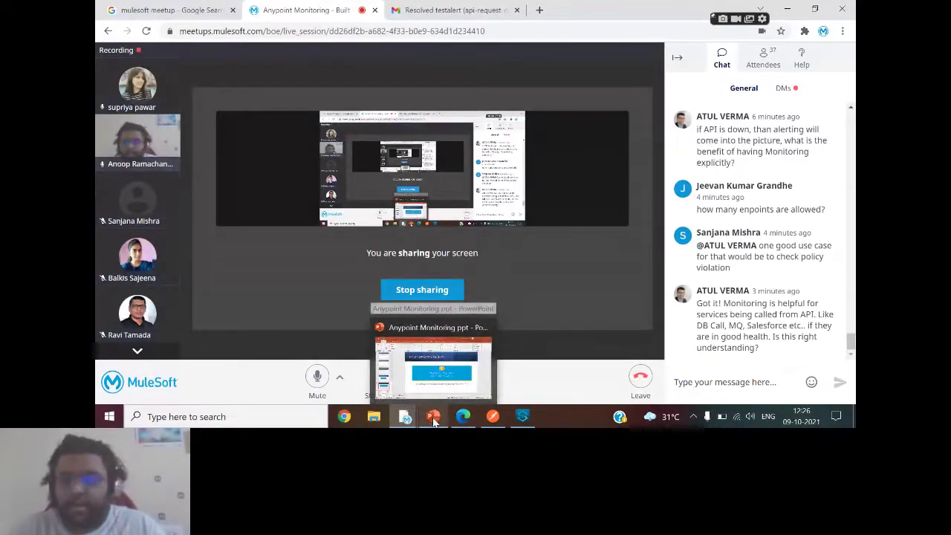
click(435, 420)
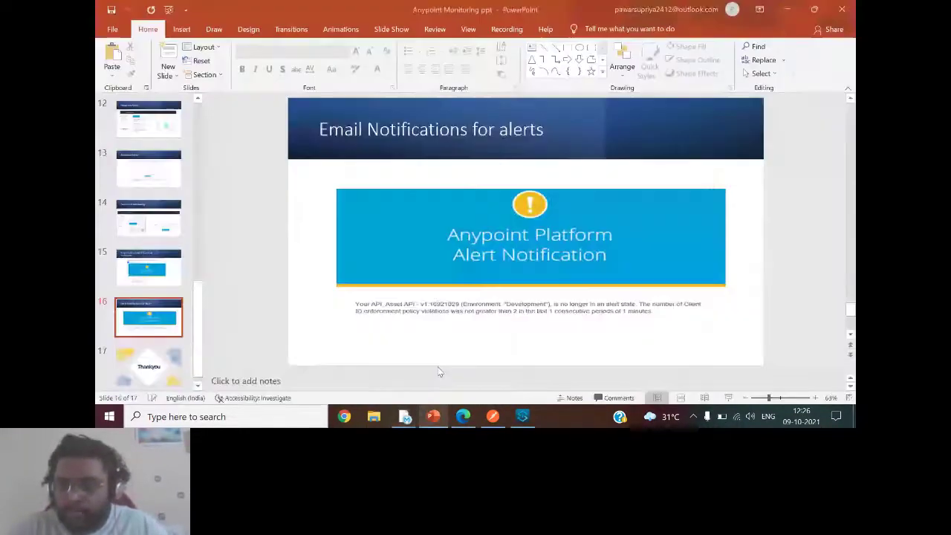
mouse_move(406, 420)
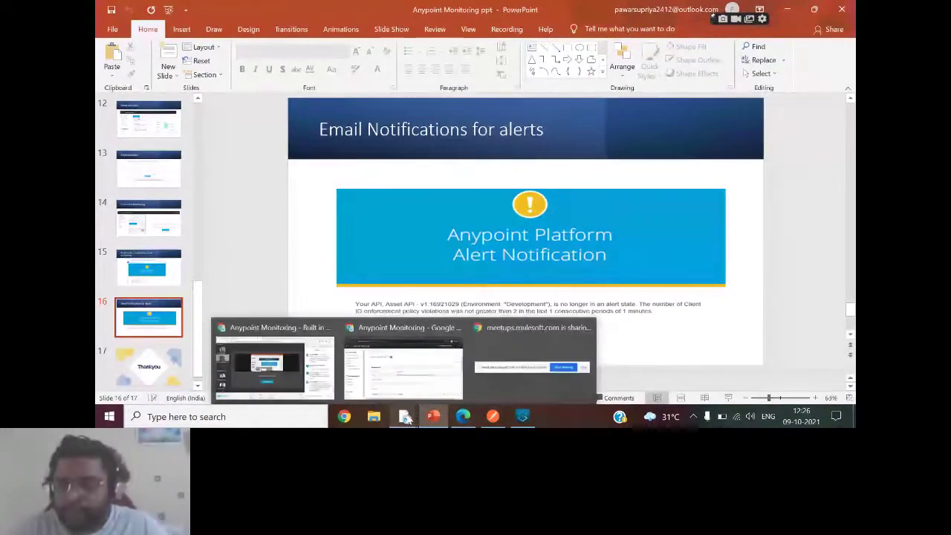
click(386, 367)
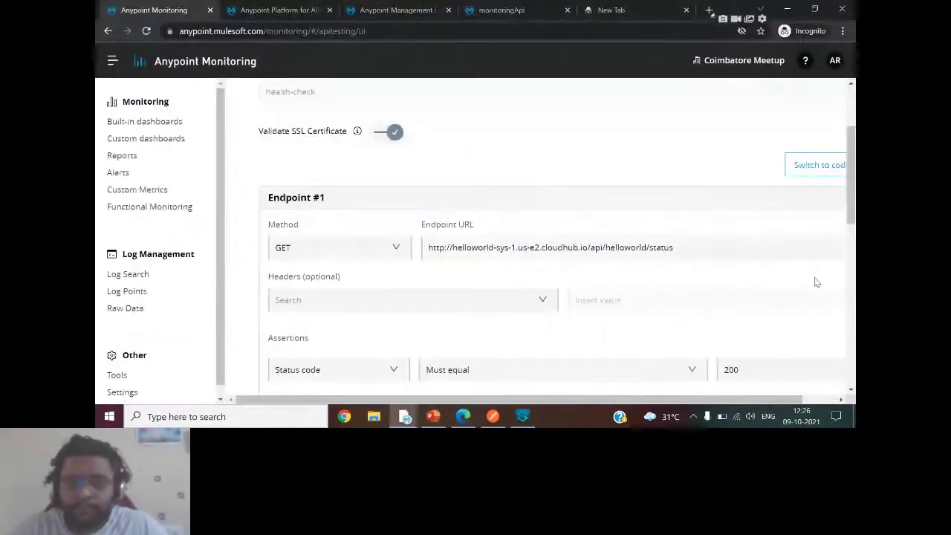
mouse_move(851, 197)
mouse_down()
mouse_move(853, 364)
mouse_move(853, 149)
mouse_move(853, 158)
mouse_up()
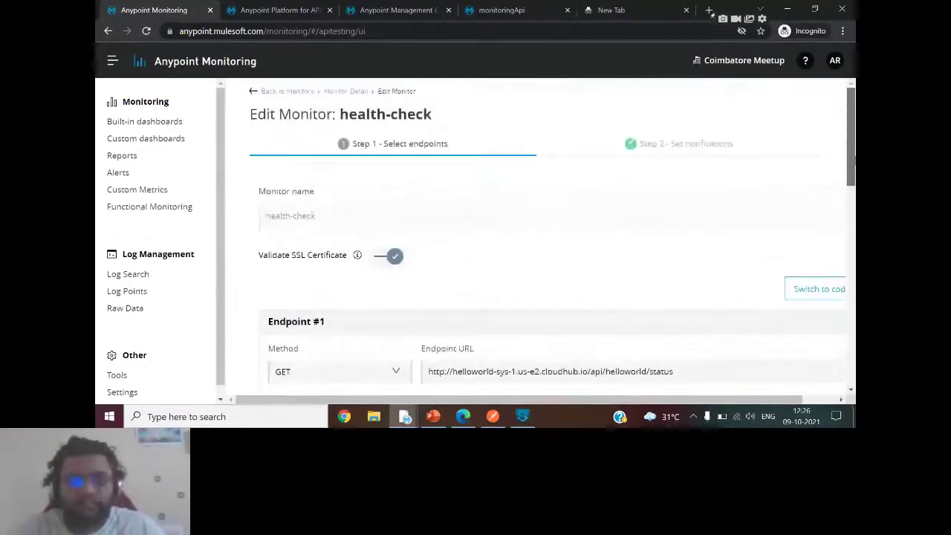
click(697, 149)
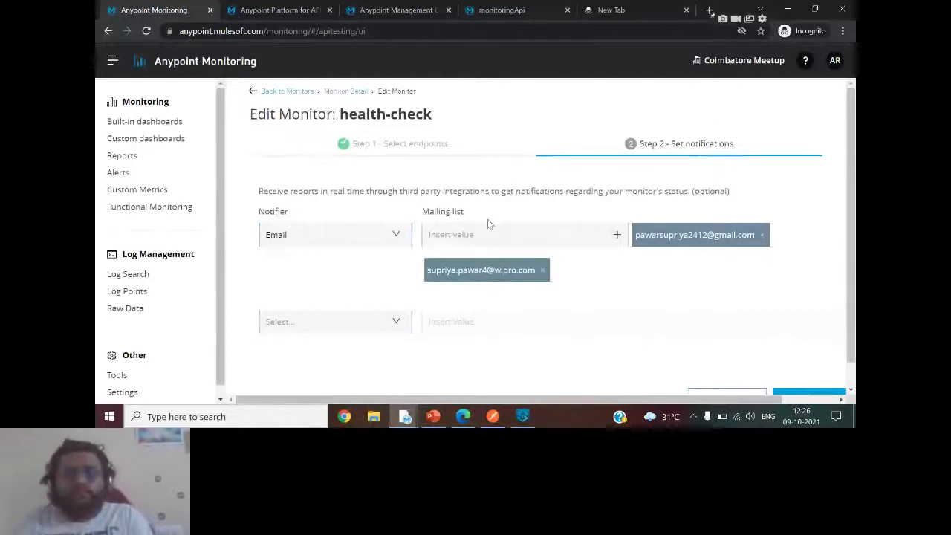
click(365, 148)
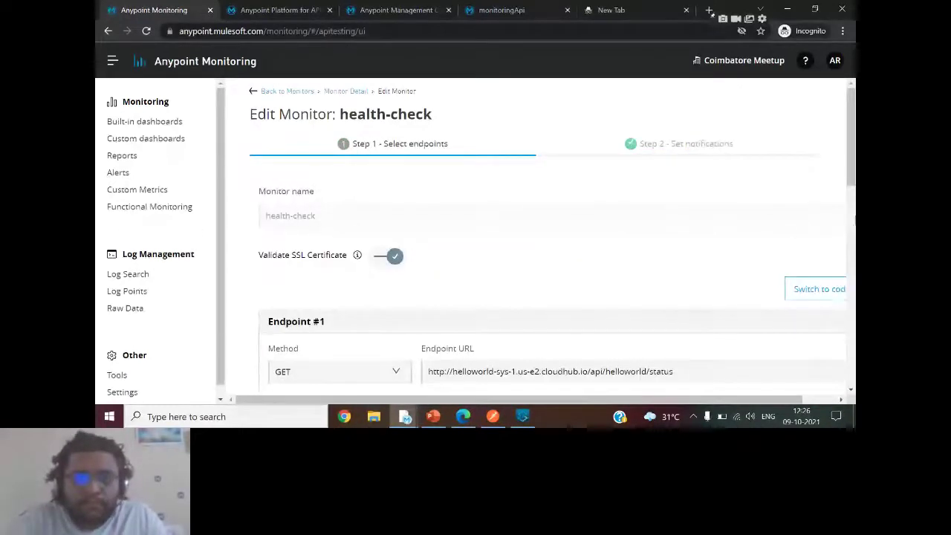
drag(852, 179, 851, 379)
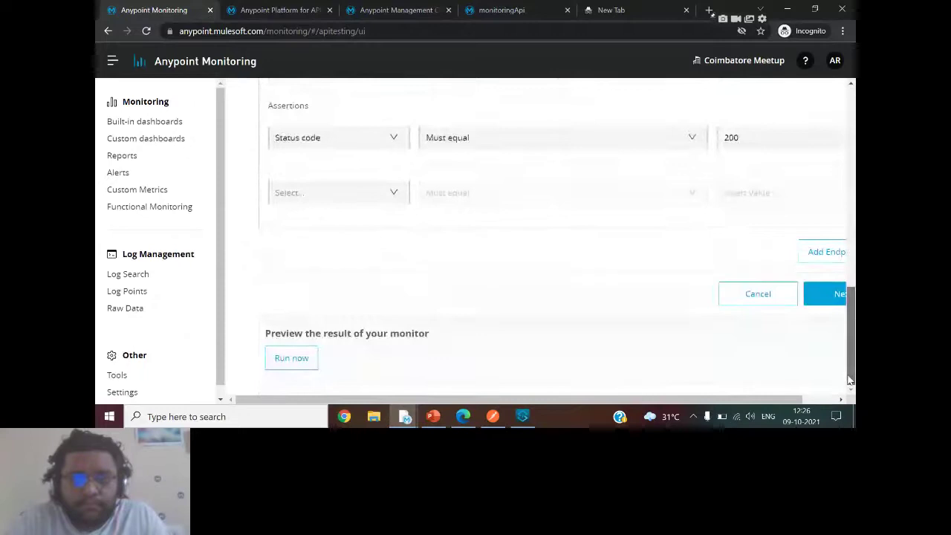
drag(767, 404, 699, 415)
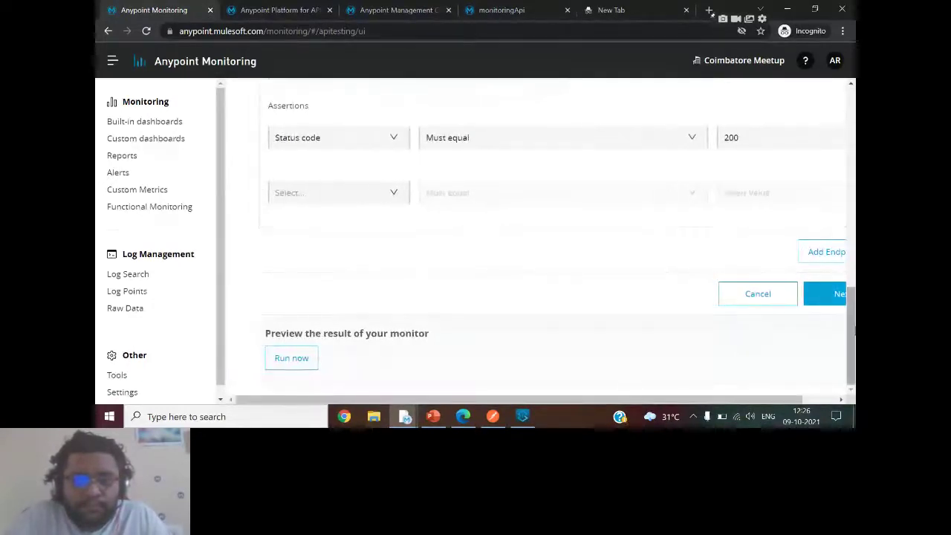
drag(852, 327, 852, 169)
scroll(361, 104, up, 2)
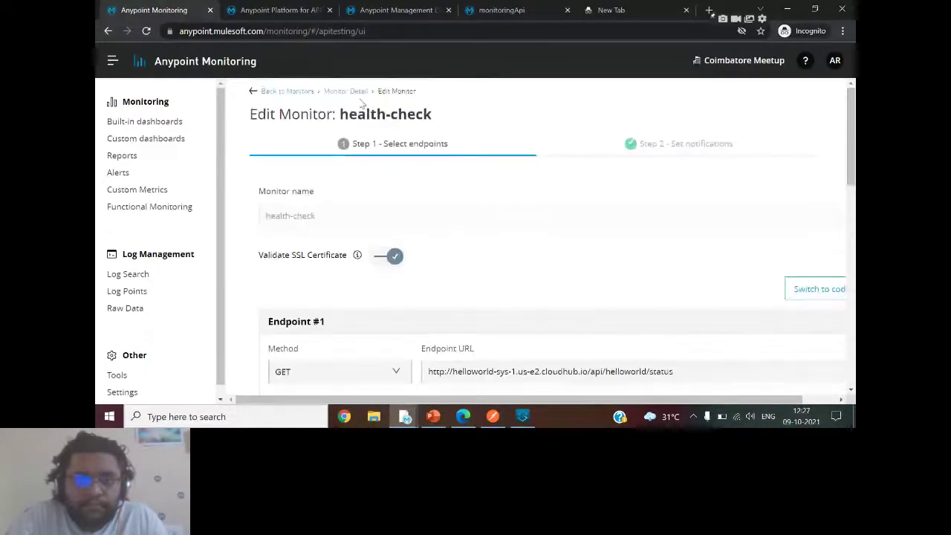
From the Monitor Detail page, add a us-east-1 schedule running every 15 minutes.
click(353, 92)
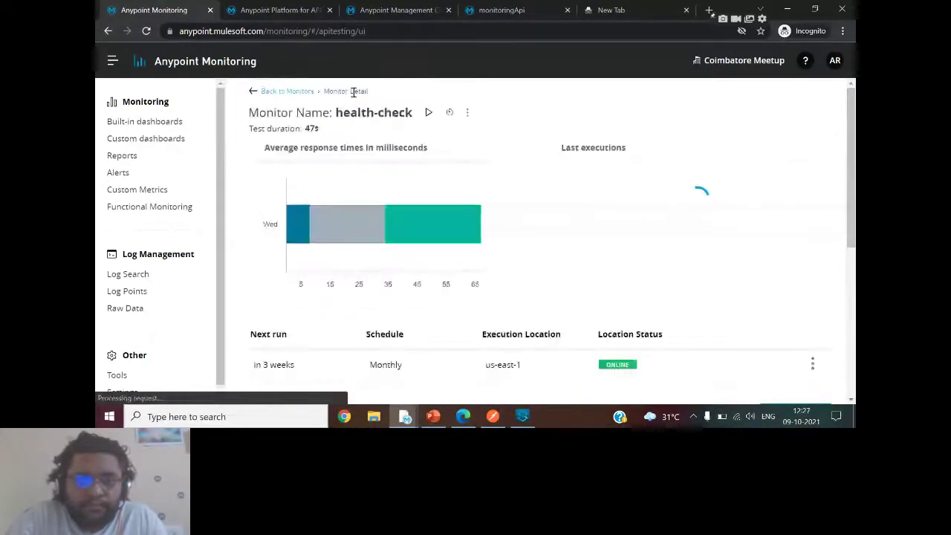
scroll(354, 90, down, 3)
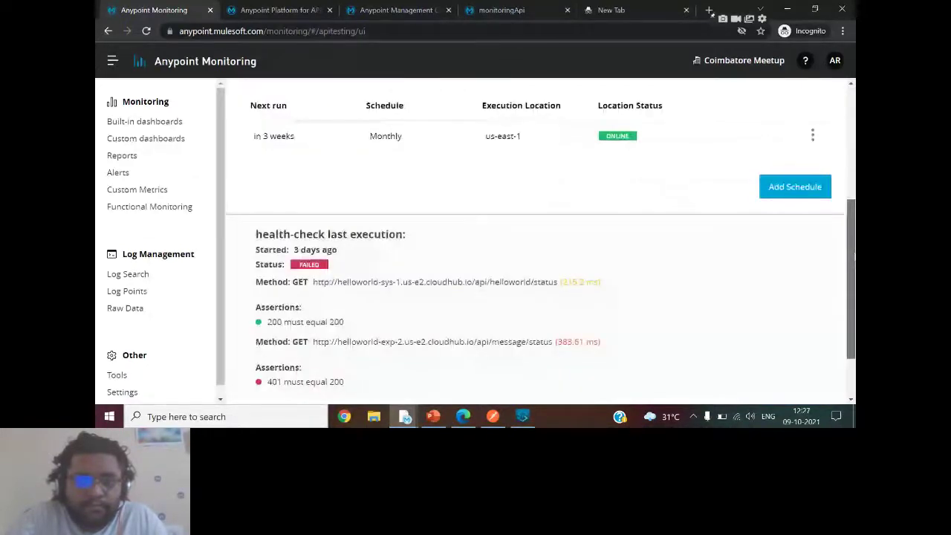
scroll(535, 245, down, 1)
scroll(793, 245, up, 2)
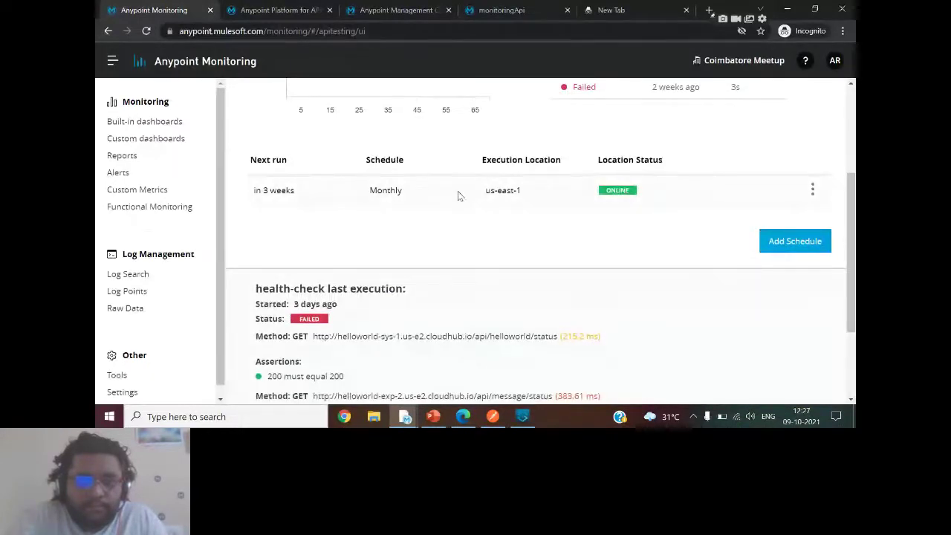
click(777, 243)
click(560, 245)
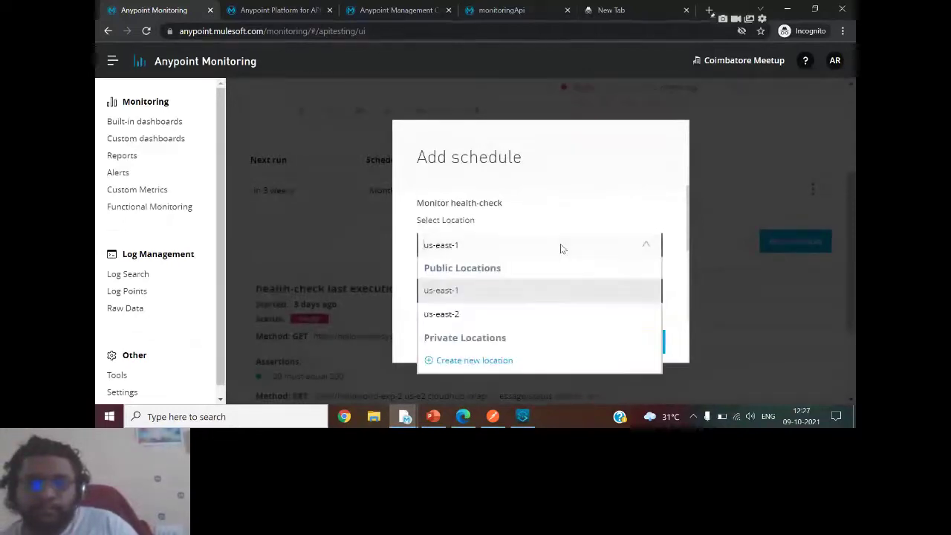
click(477, 290)
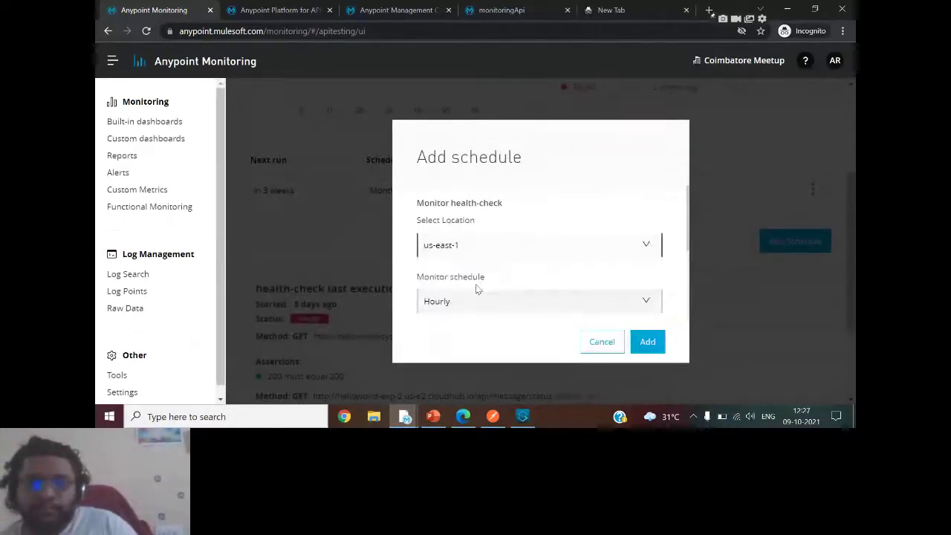
click(505, 308)
click(473, 165)
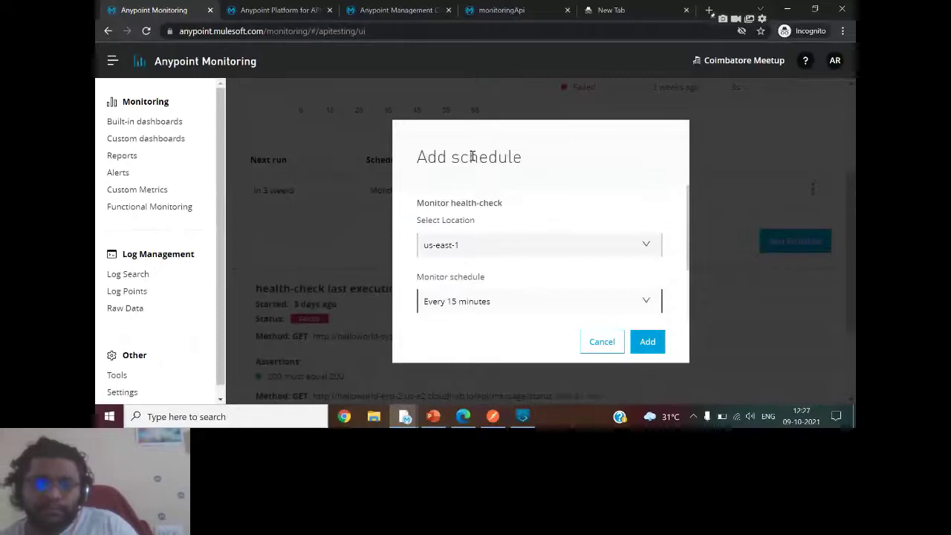
click(648, 344)
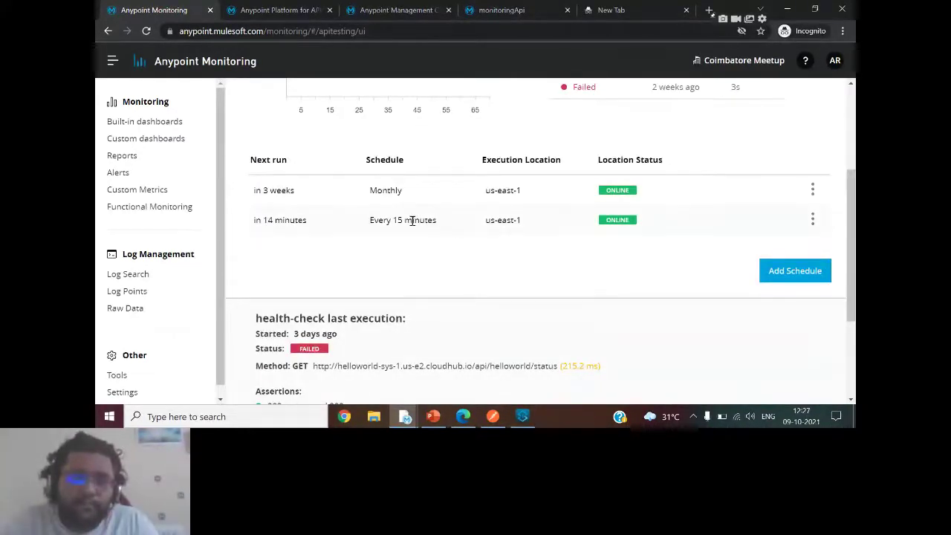
Highlight the Schedule column and show the options for the new 15-minute schedule.
drag(346, 161, 476, 173)
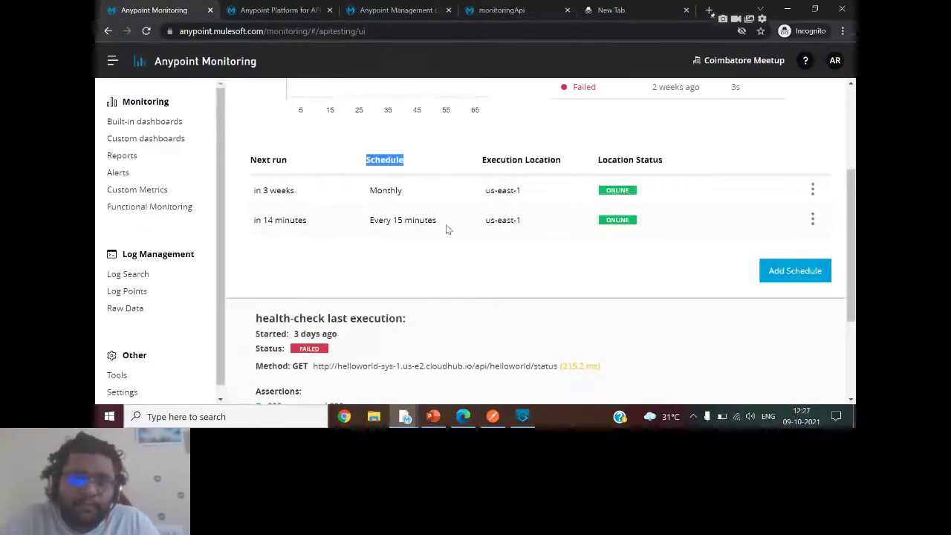
click(812, 219)
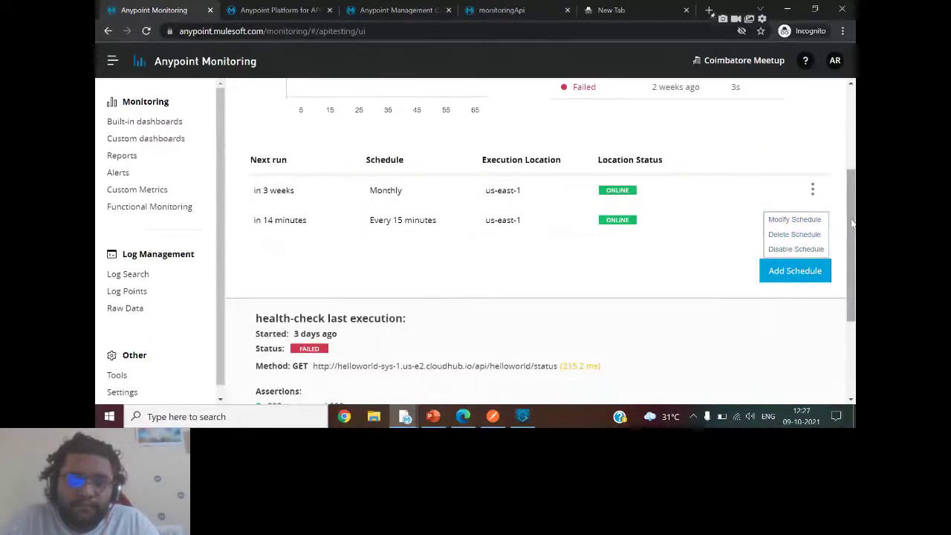
drag(852, 223, 846, 118)
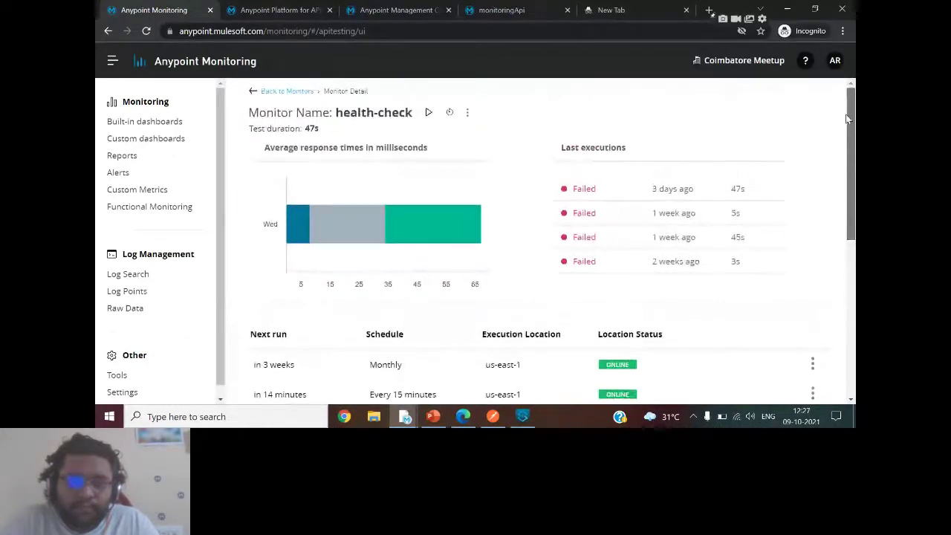
Run the health-check monitor once immediately from the us-east-1 location.
click(429, 113)
click(529, 260)
click(480, 283)
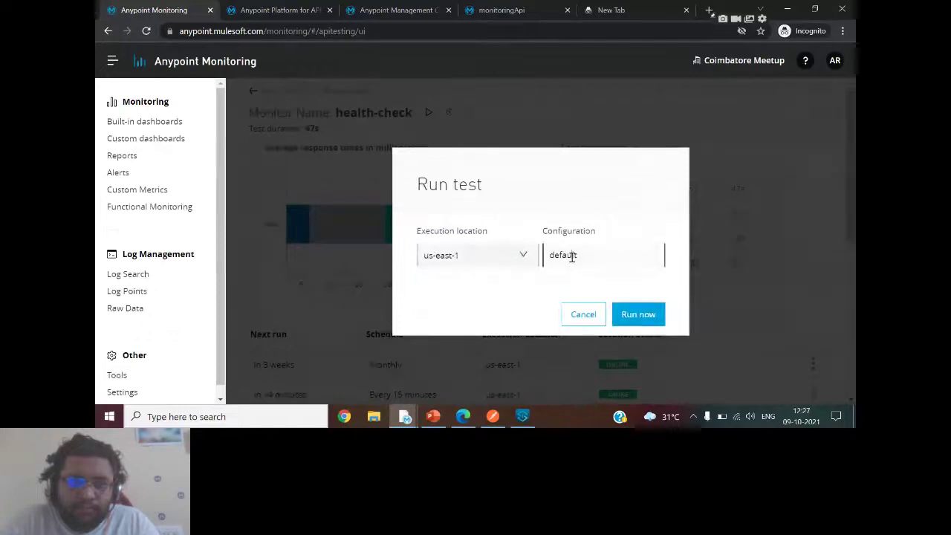
click(639, 314)
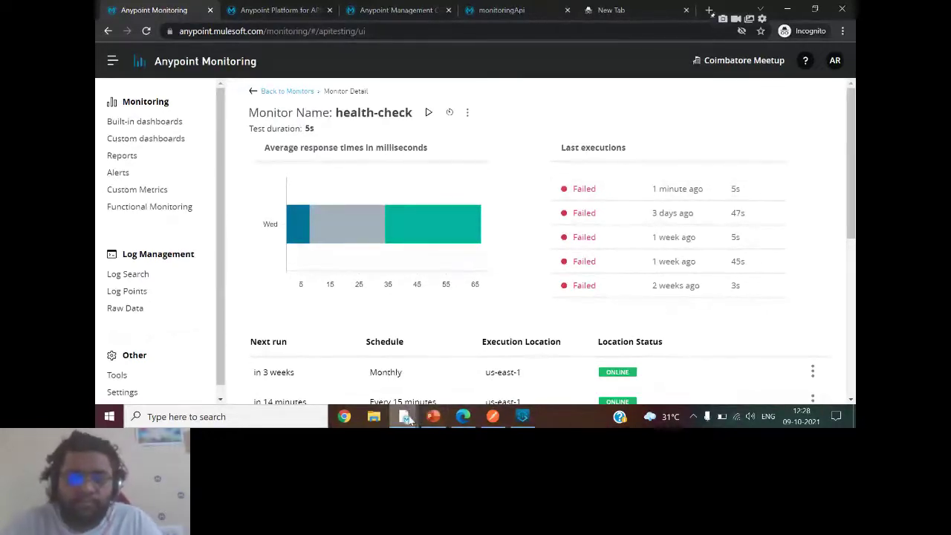
Bring the MuleSoft Meetups live session forward to its screen-sharing page.
mouse_move(408, 419)
click(532, 364)
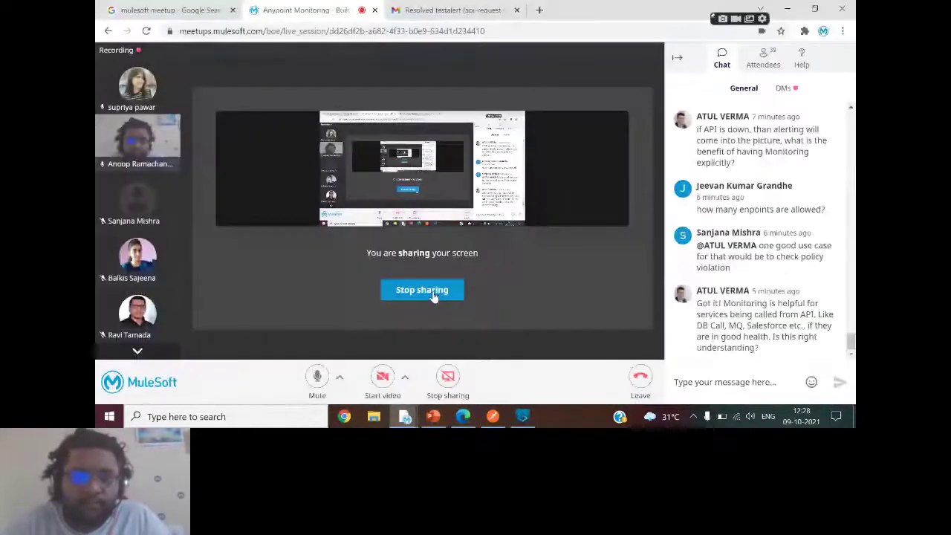
click(418, 290)
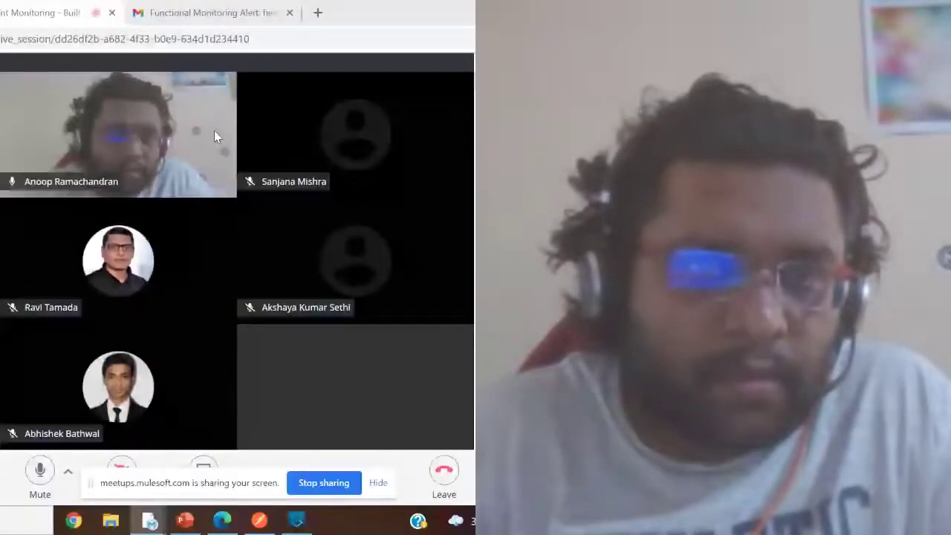
click(214, 12)
Read the Functional Monitoring Alert email for health-check, then return to Anypoint Monitoring.
click(380, 482)
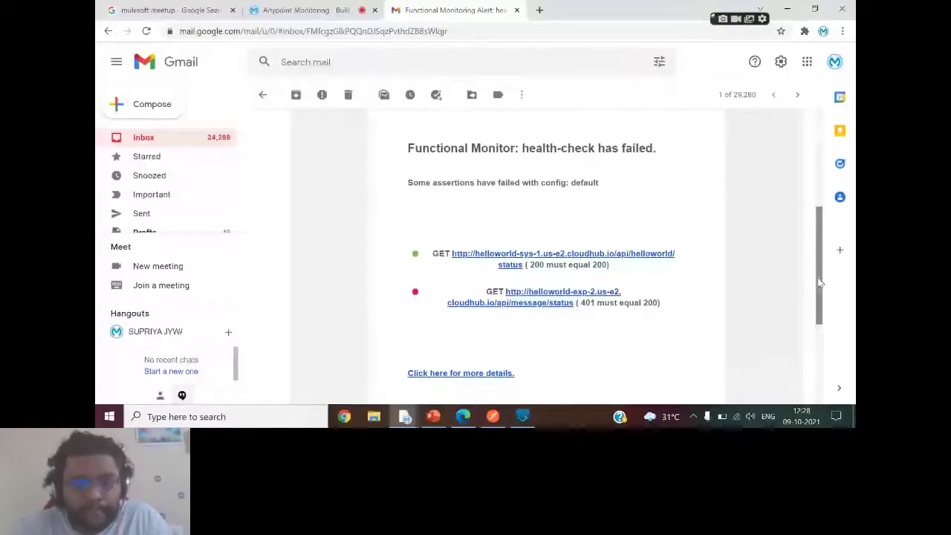
drag(820, 286, 808, 170)
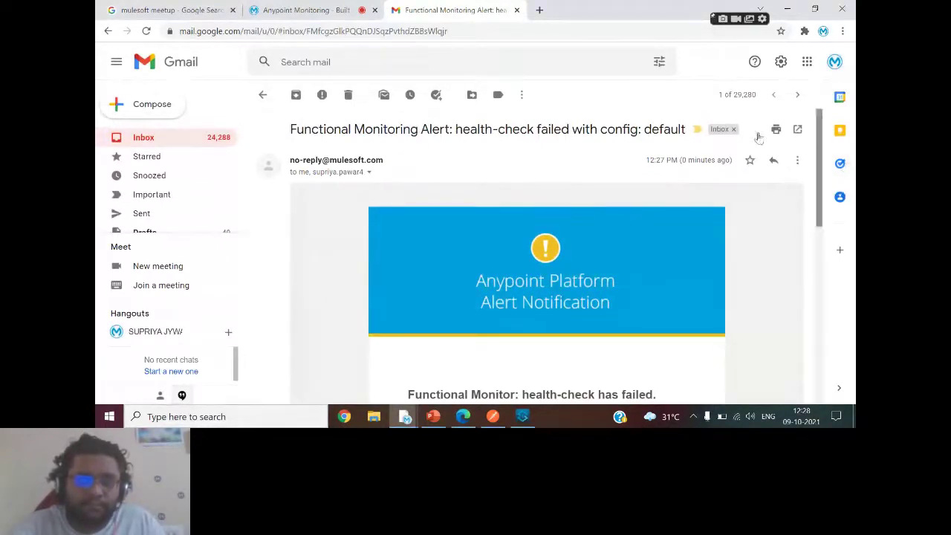
drag(292, 130, 459, 130)
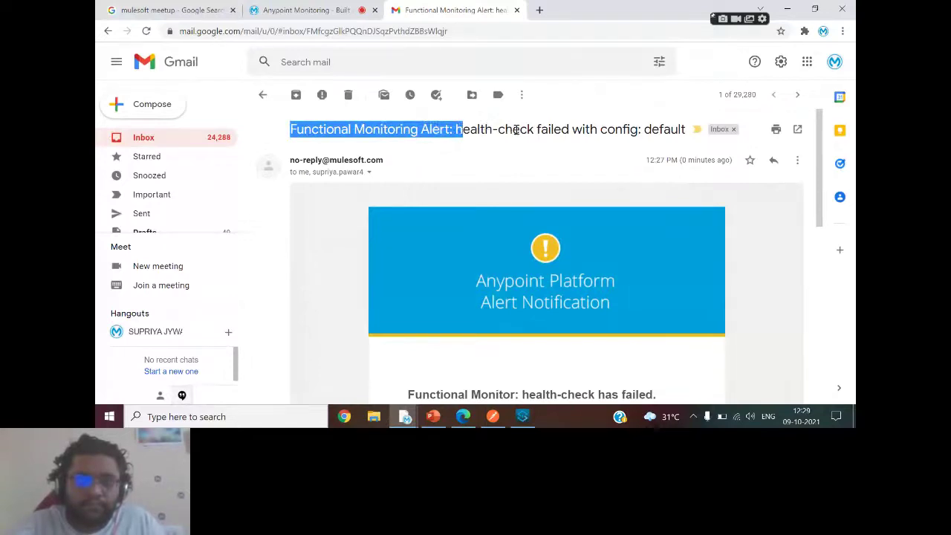
drag(823, 151, 833, 248)
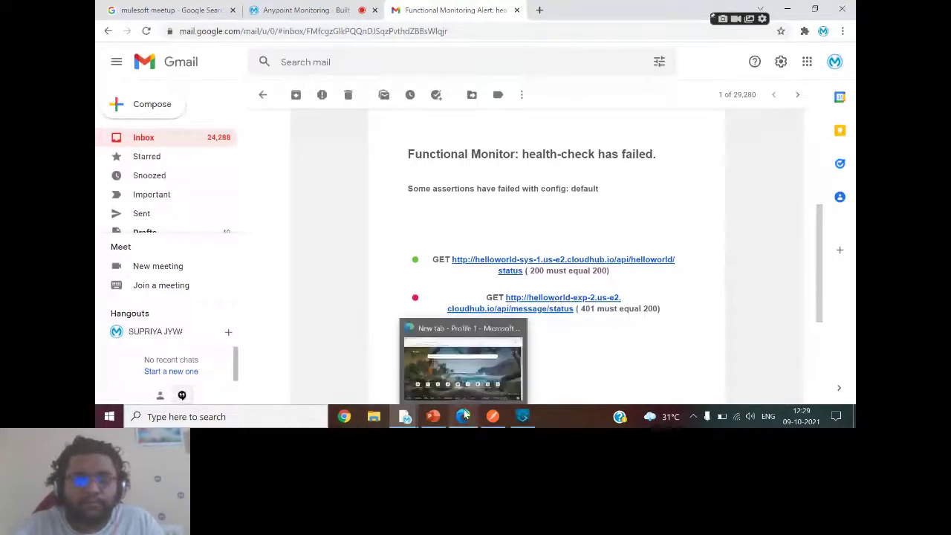
mouse_move(405, 416)
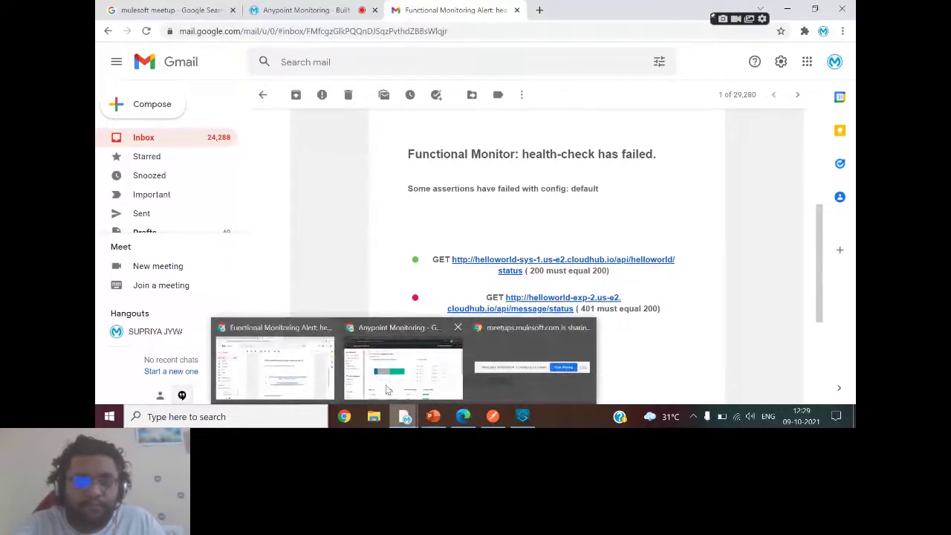
click(387, 390)
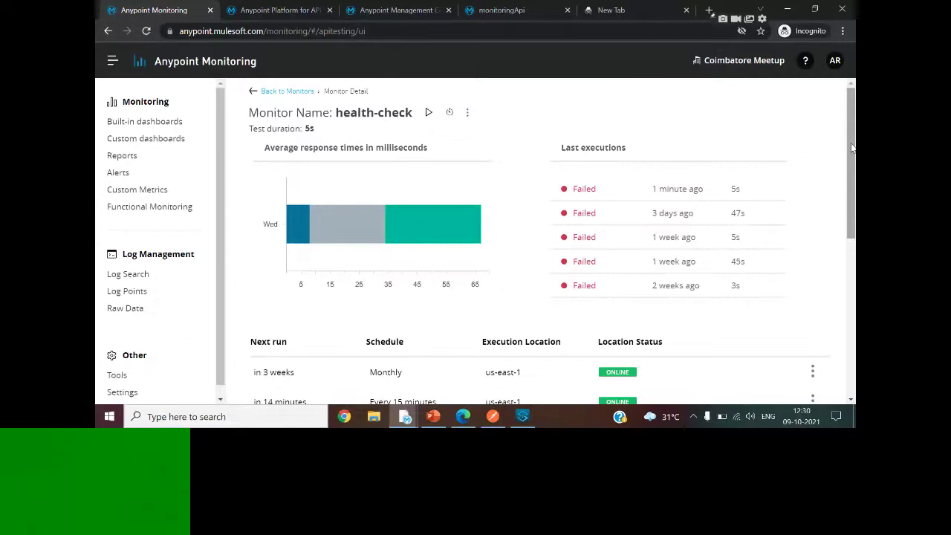
scroll(853, 202, down, 1)
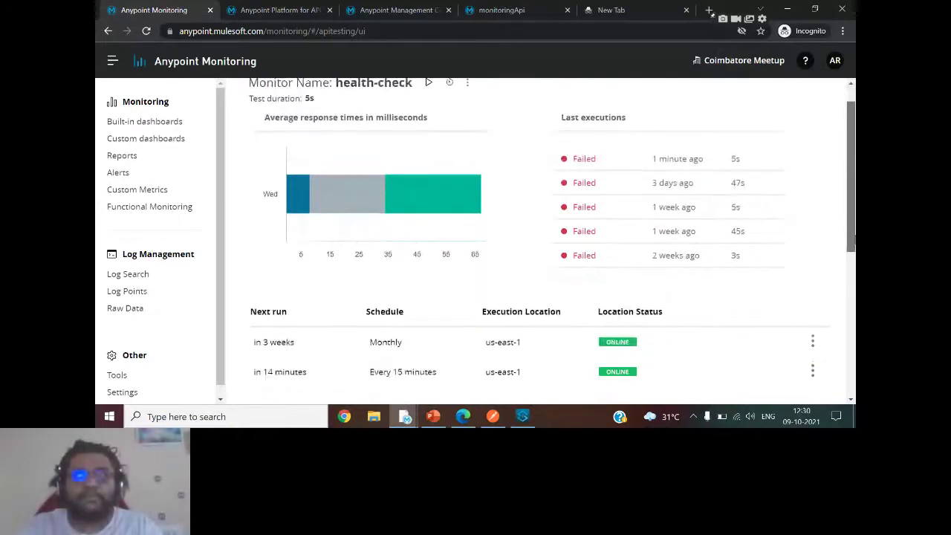
scroll(854, 239, down, 5)
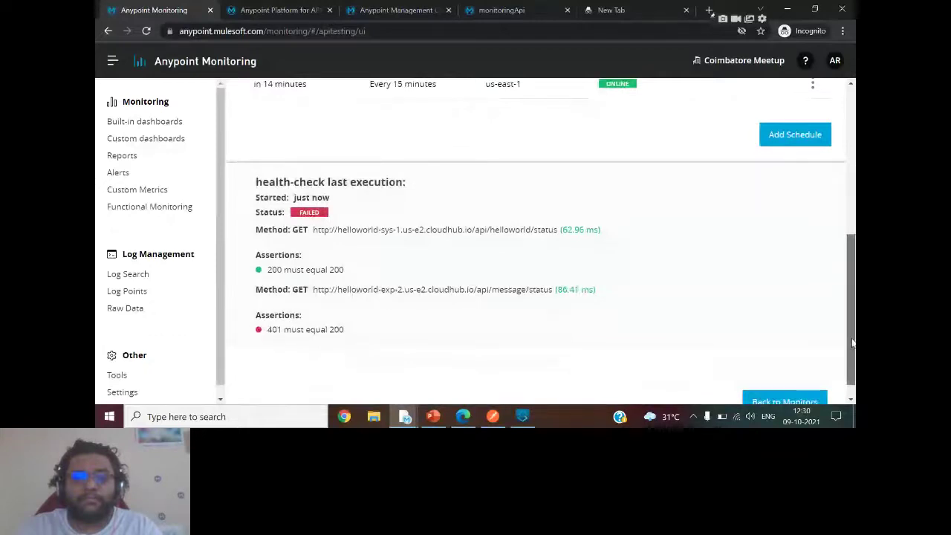
drag(853, 343, 839, 168)
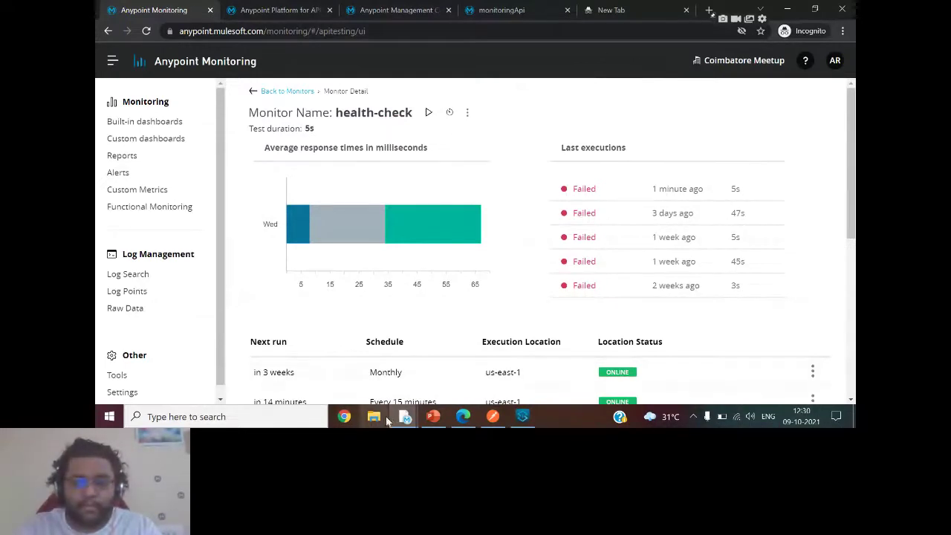
mouse_move(411, 413)
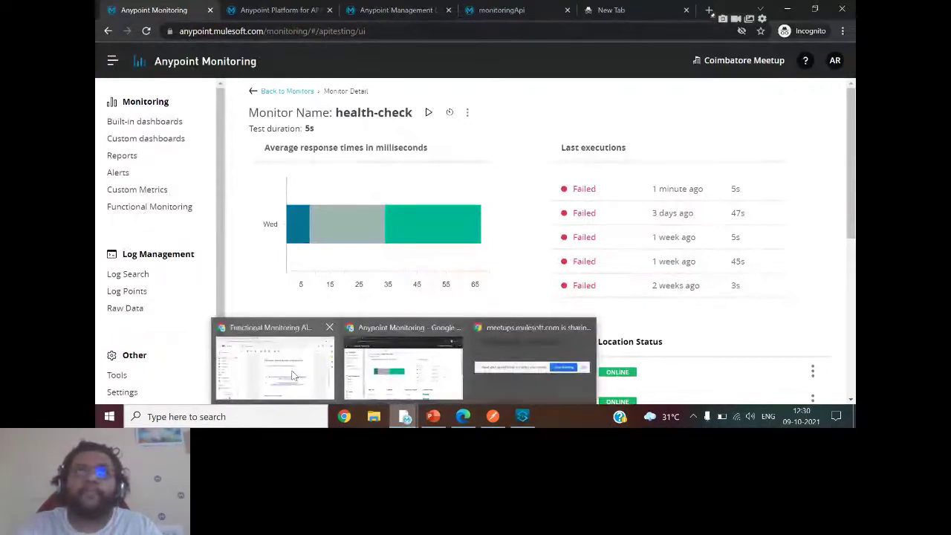
Show the Anypoint Monitoring deck's slide 14, Functional Monitoring, in PowerPoint.
click(292, 375)
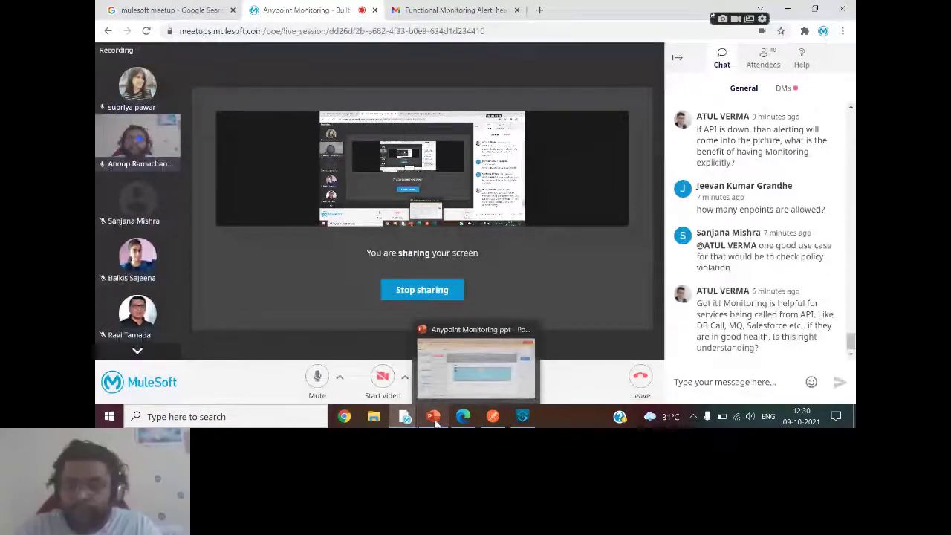
click(435, 420)
scroll(439, 347, up, 1)
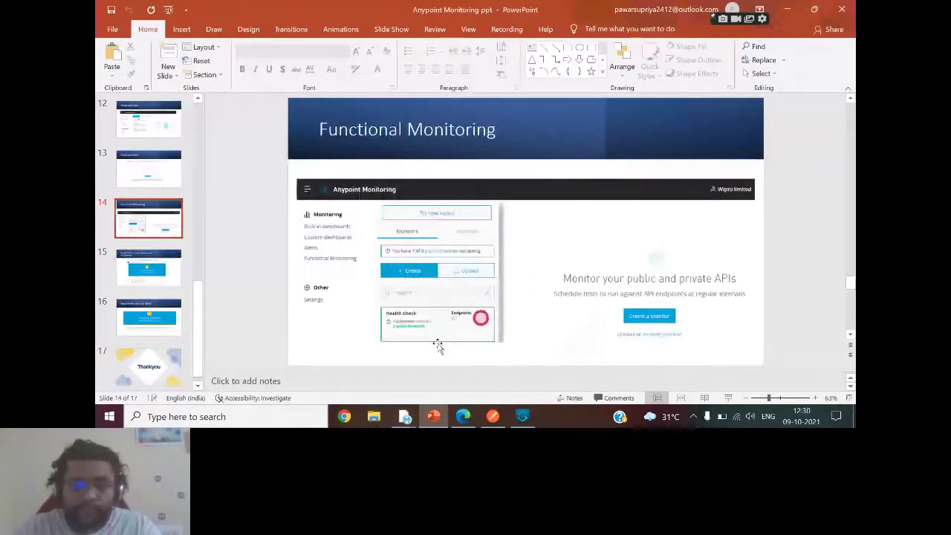